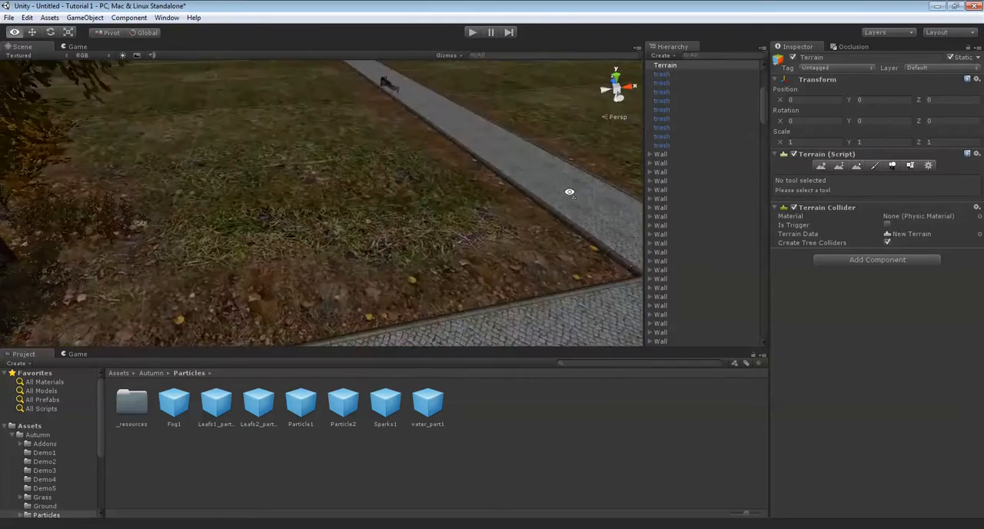
Examine the park's layout, viewing the paths, fountain, benches and boundary wall around the terrain
scroll(457, 216, "down", 10)
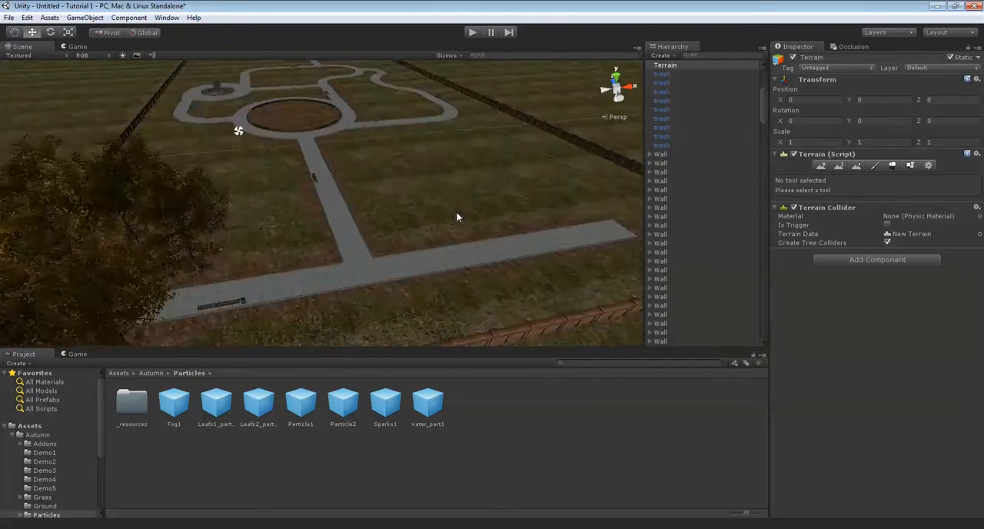
scroll(456, 217, "up", 10)
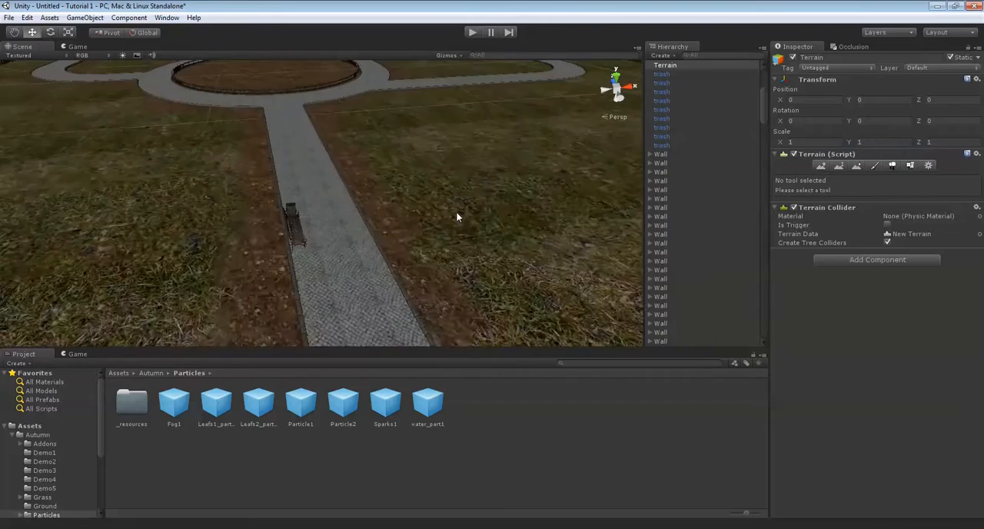
key("Up")
scroll(464, 215, "down", 5)
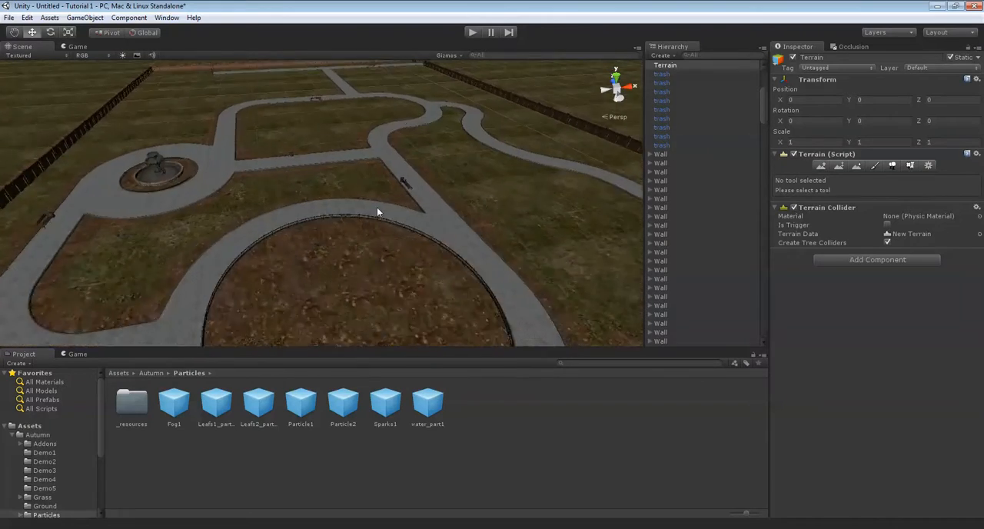
scroll(376, 208, "up", 2)
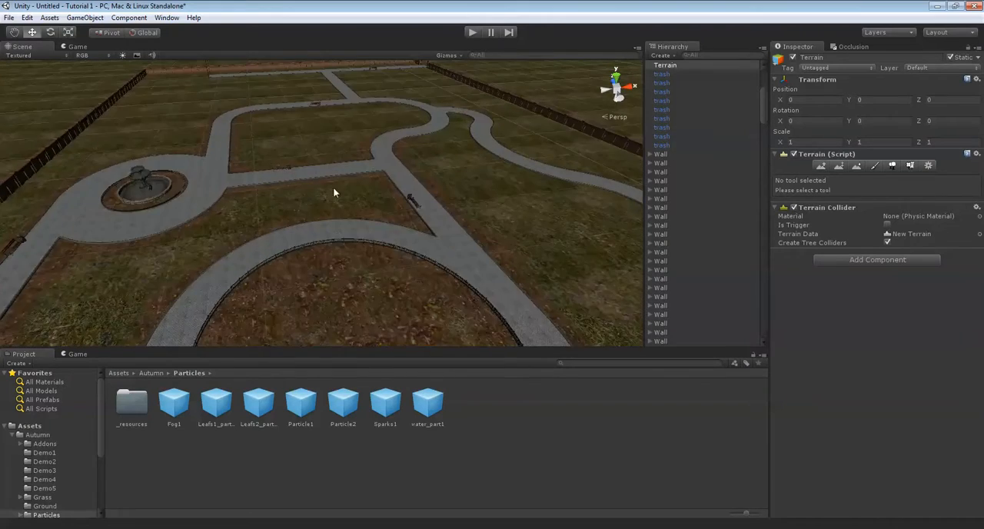
right_click_drag(432, 102, 151, 13)
scroll(478, 198, "up", 5)
key("Up")
right_click_drag(219, 147, 166, 178)
scroll(439, 167, "up", 5)
scroll(310, 167, "down", 4)
scroll(447, 197, "up", 5)
scroll(350, 204, "down", 4)
key("Up")
scroll(268, 203, "up", 5)
right_click_drag(279, 151, 450, 227)
scroll(450, 228, "down", 3)
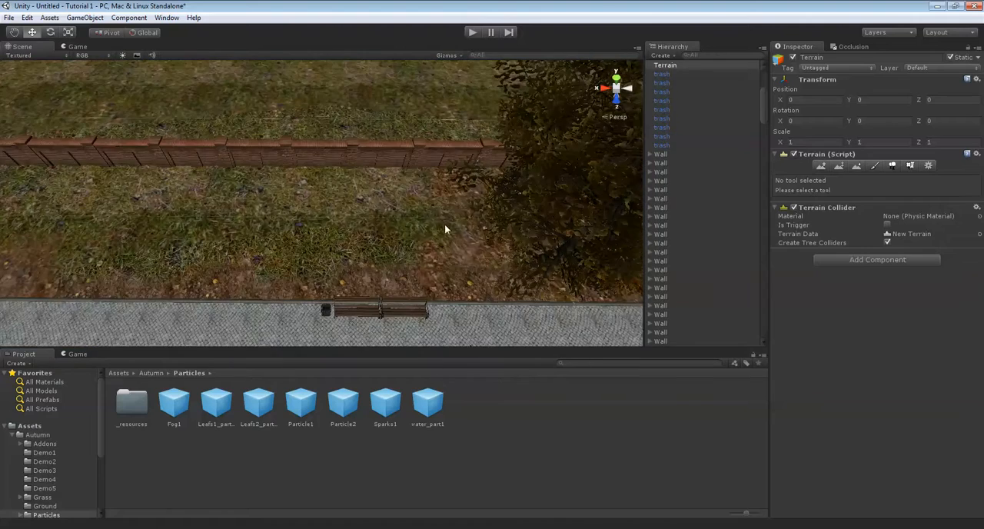
Paint the fourth terrain texture with brush size 1 in patches on the grass between the brick wall and the path near the bench
mouse_move(319, 208)
right_mouse_down()
mouse_move(511, 224)
mouse_move(435, 203)
mouse_move(338, 200)
mouse_move(327, 218)
right_mouse_up()
scroll(446, 183, "down", 3)
scroll(355, 226, "up", 3)
scroll(356, 226, "down", 3)
right_click_drag(474, 220, 351, 176)
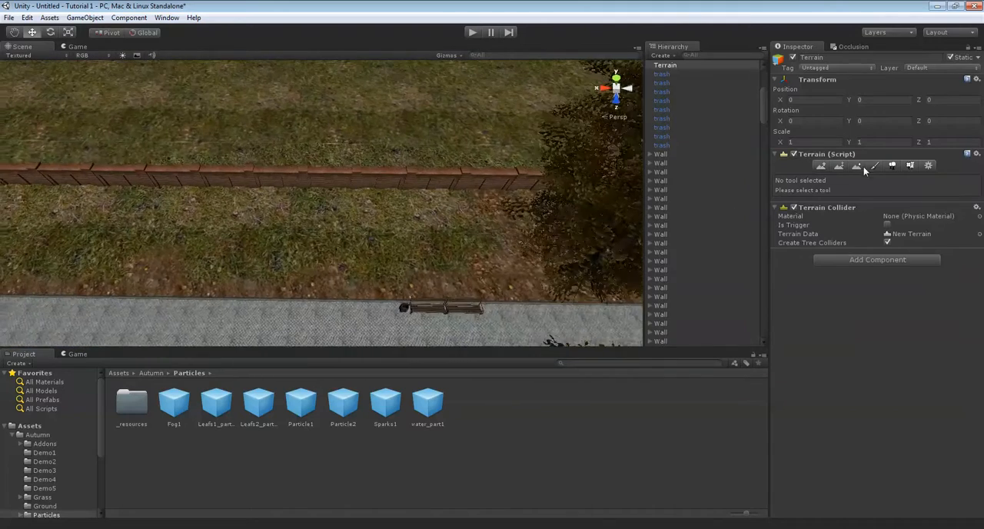
left_click(874, 165)
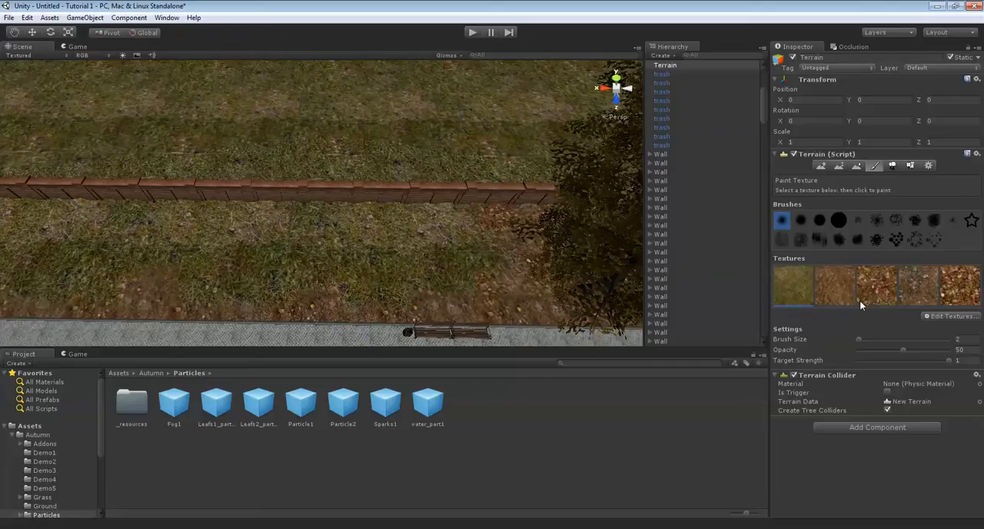
right_click_drag(411, 214, 439, 241)
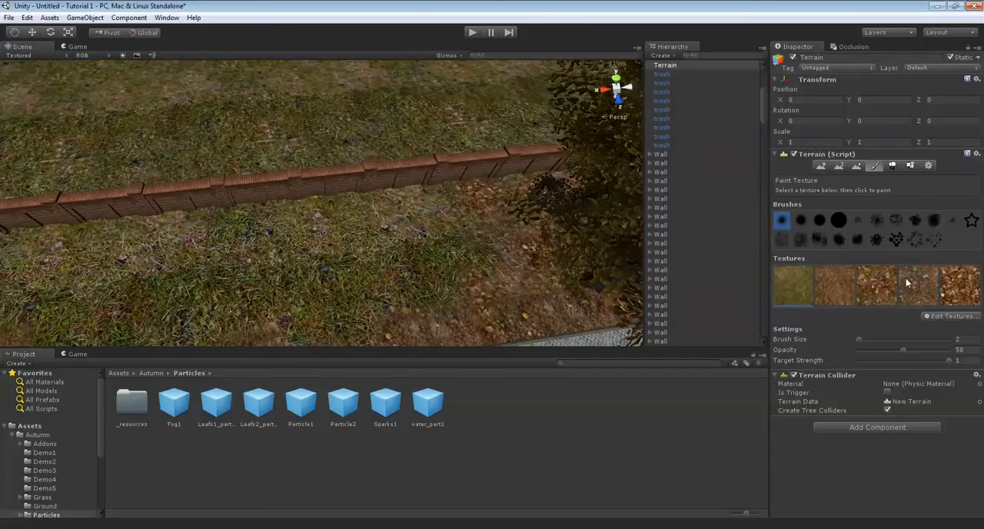
mouse_move(392, 165)
right_mouse_down()
mouse_move(364, 193)
mouse_move(369, 203)
right_mouse_up()
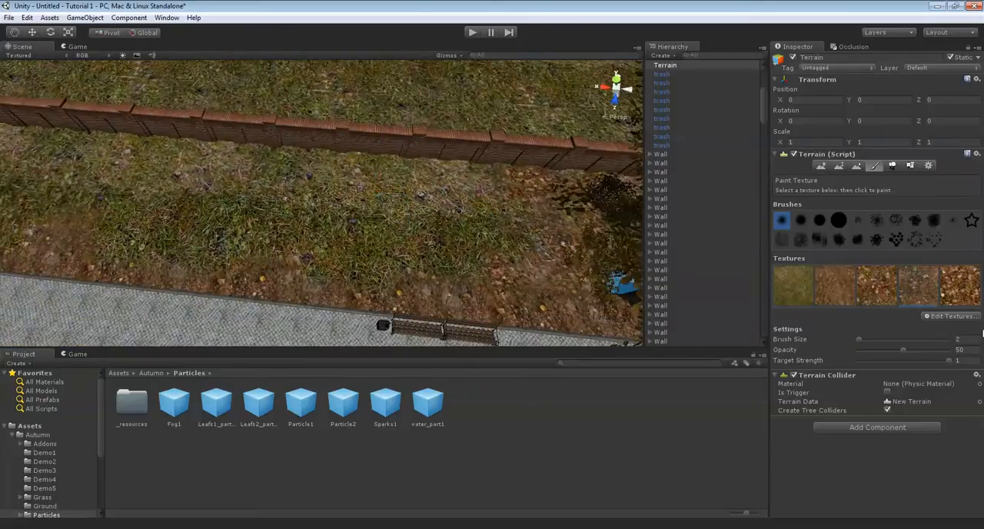
right_click_drag(289, 275, 385, 263)
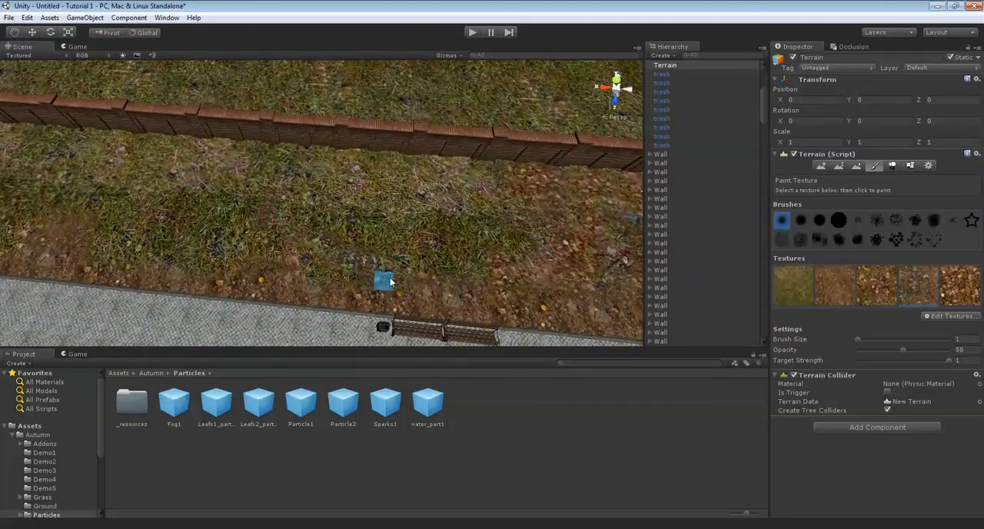
right_click_drag(287, 220, 320, 233)
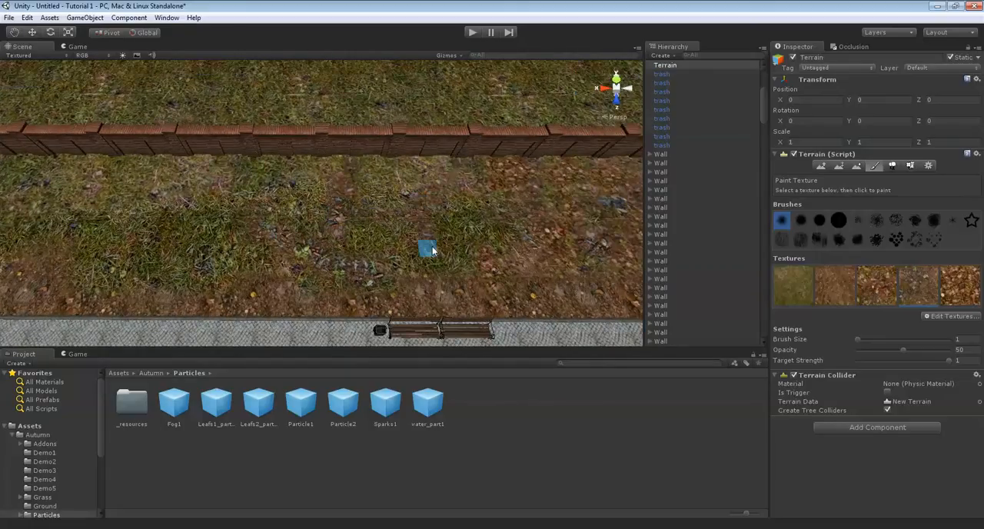
Extend the fourth-texture patches farther along the wall and onto the lawn across the path beside the junction
mouse_move(479, 189)
right_mouse_down()
mouse_move(439, 196)
mouse_move(348, 245)
mouse_move(263, 246)
right_mouse_up()
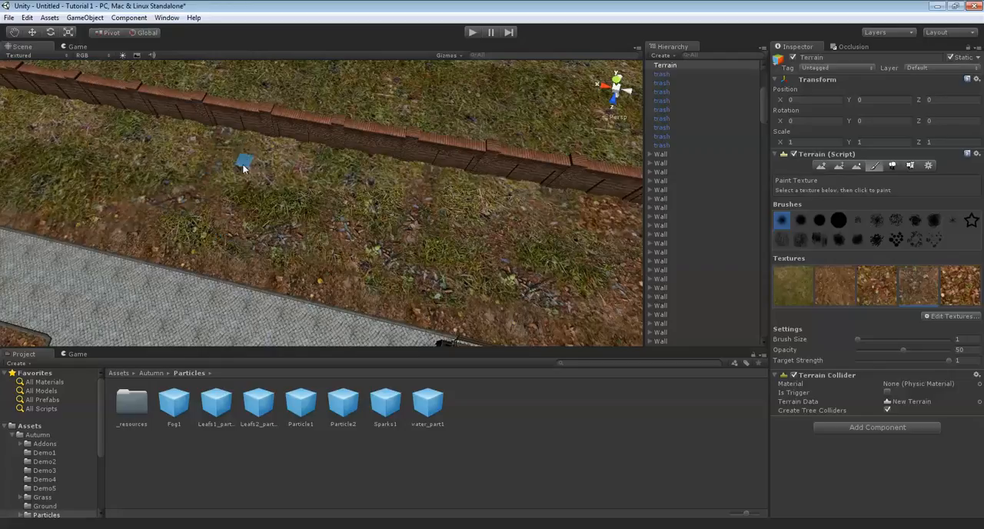
mouse_move(369, 196)
right_mouse_down()
mouse_move(420, 205)
mouse_move(413, 183)
mouse_move(376, 224)
mouse_move(253, 198)
mouse_move(368, 208)
mouse_move(380, 227)
right_mouse_up()
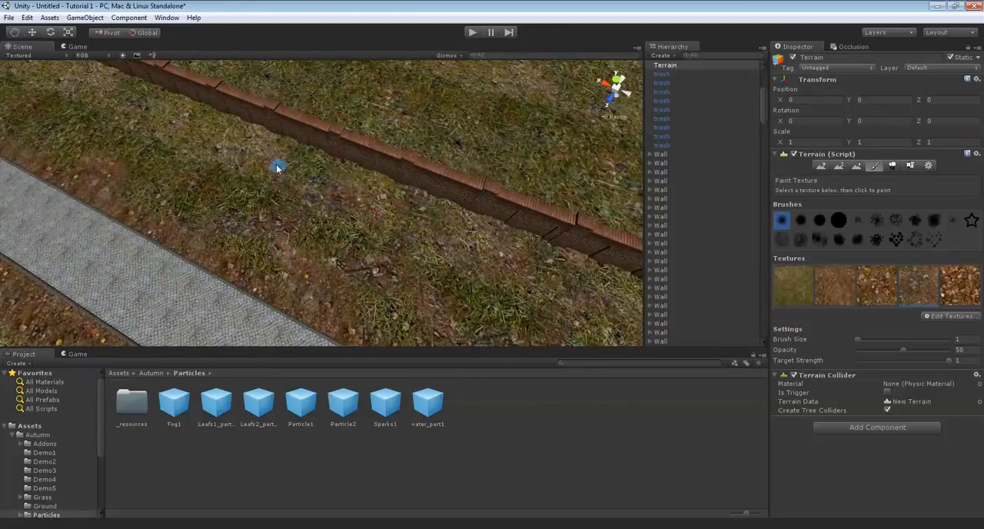
right_click_drag(279, 173, 454, 172)
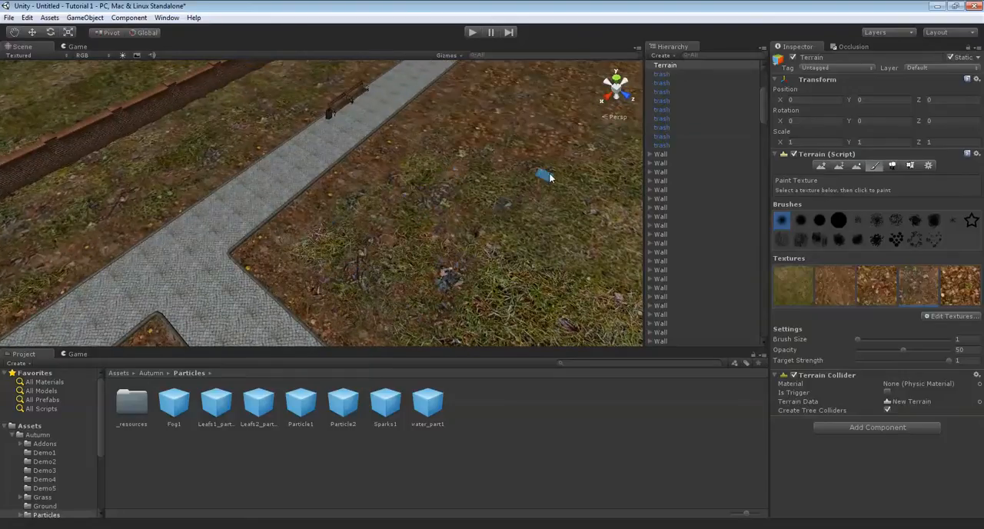
mouse_move(561, 174)
right_mouse_down()
mouse_move(484, 187)
mouse_move(299, 178)
mouse_move(634, 267)
mouse_move(461, 267)
right_mouse_up()
Paint the fifth terrain texture, fallen leaves, over the lawn across the path from the bench
left_click(953, 289)
right_click_drag(378, 318, 398, 252)
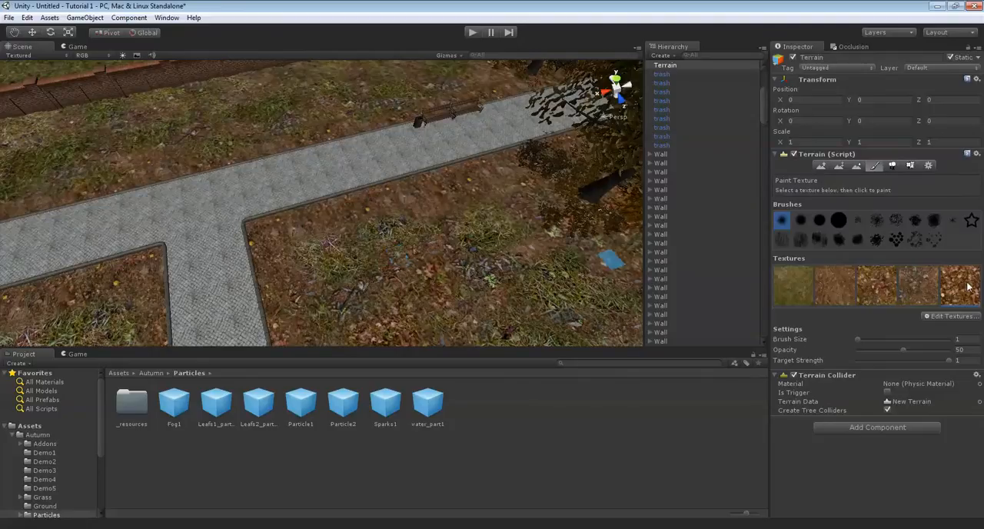
left_click_drag(386, 231, 381, 244)
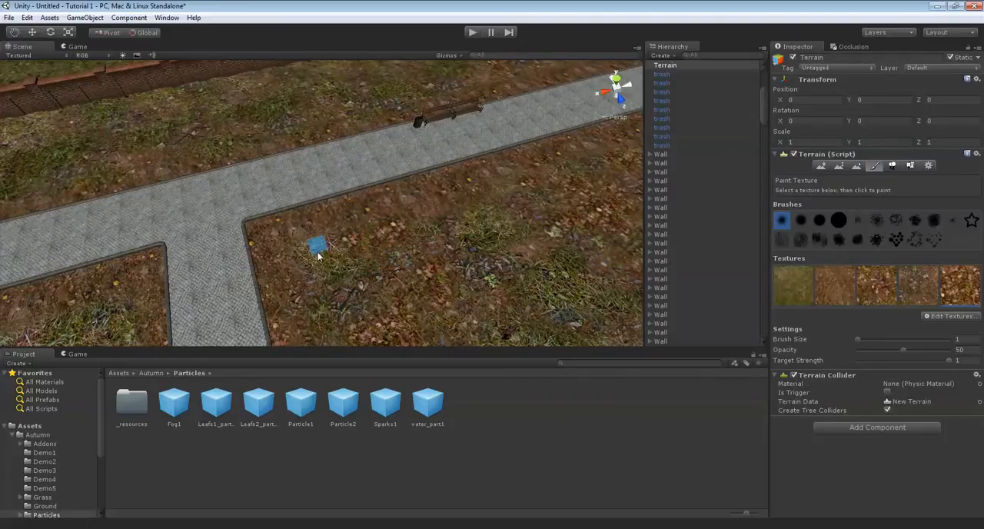
right_click_drag(341, 258, 389, 228)
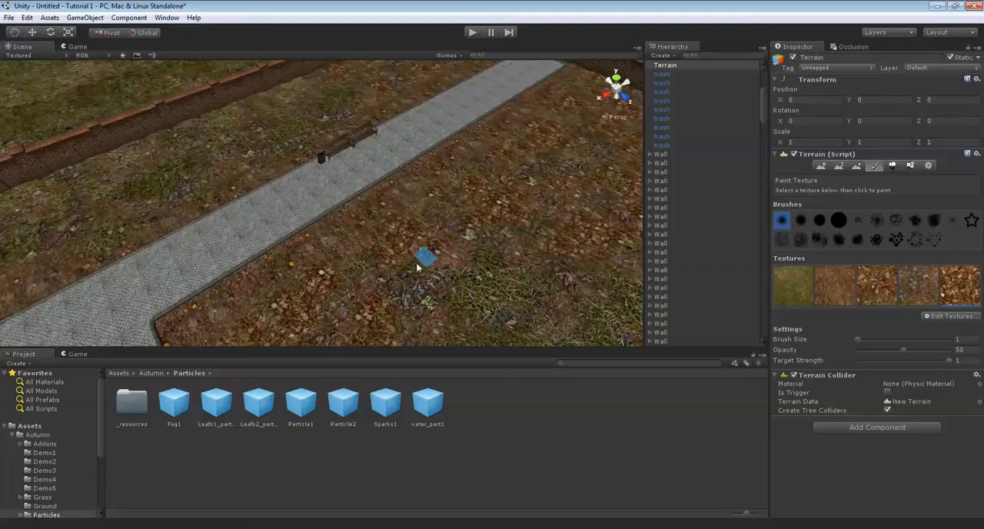
right_click_drag(483, 291, 515, 254)
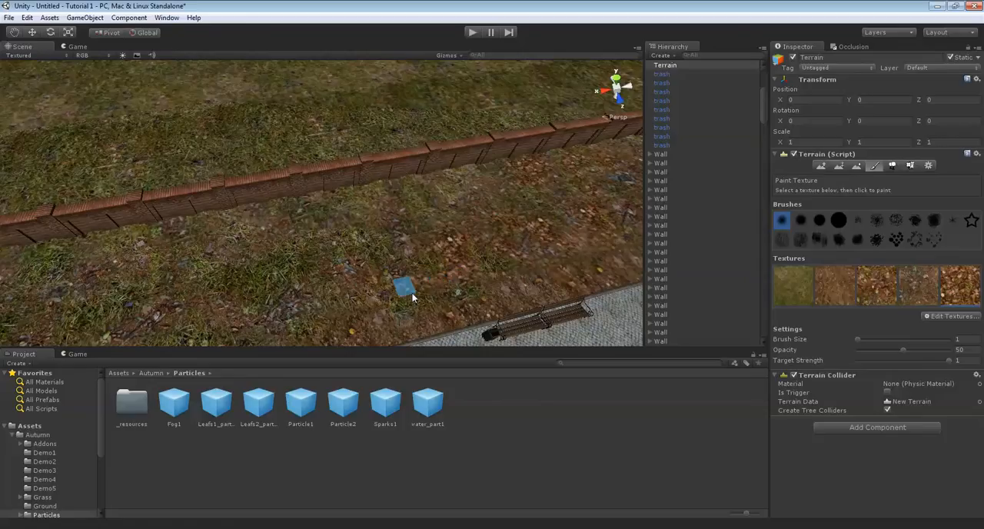
Cover the grass strip between the brick wall and the path with the fallen-leaves texture, working along the wall
right_click_drag(455, 296, 392, 308)
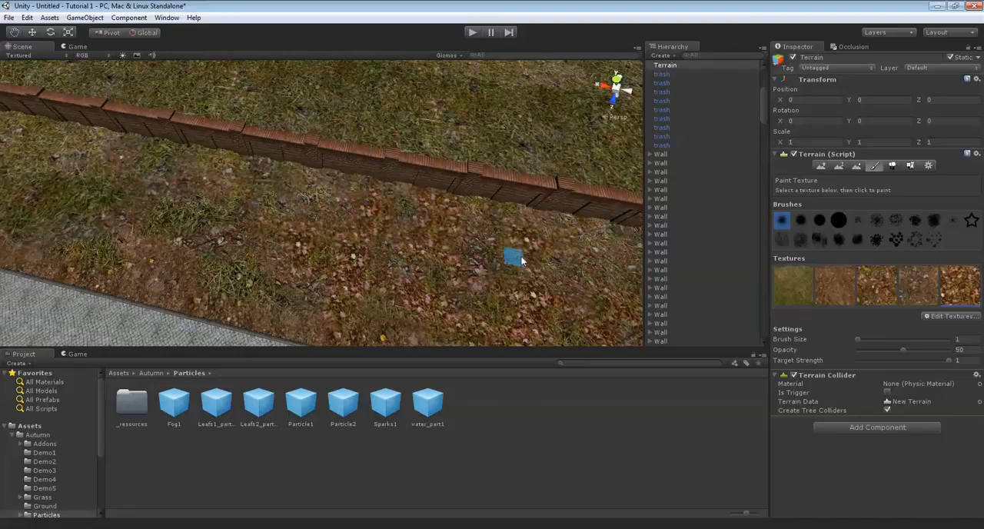
key("Left")
key("Up")
key("Left")
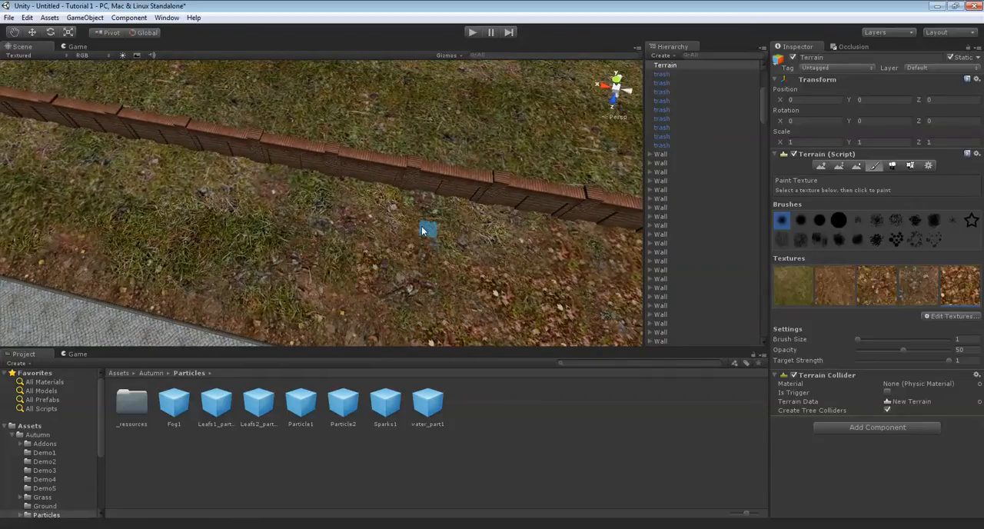
key("Left")
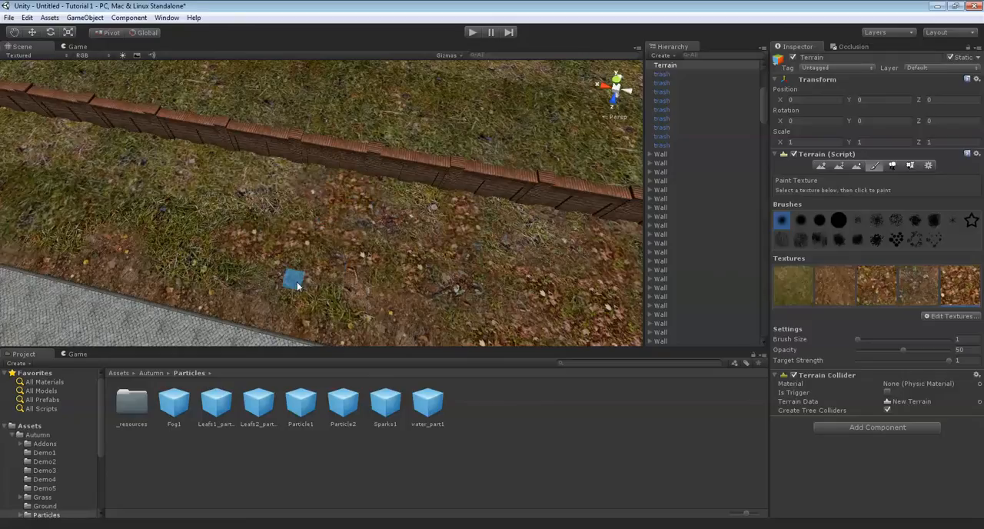
right_click_drag(365, 317, 345, 257)
key("Up")
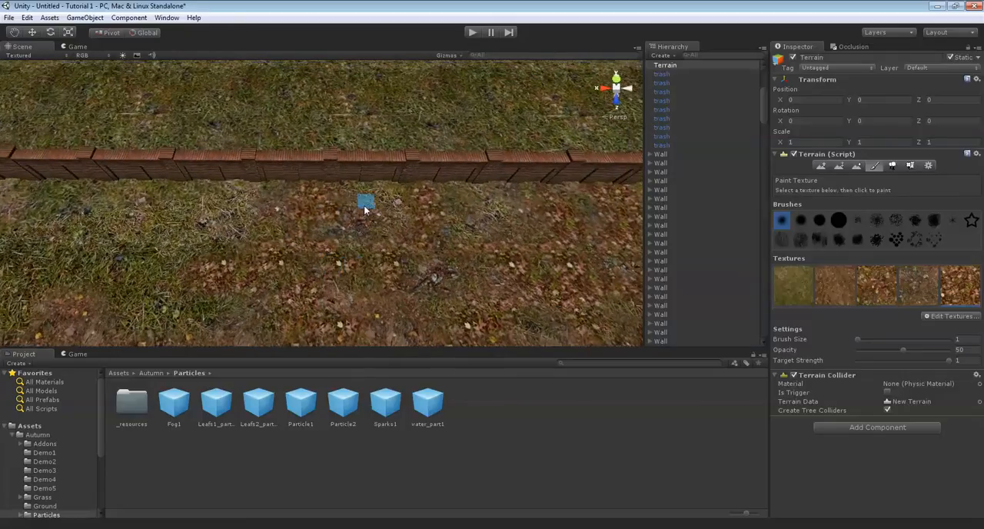
right_click_drag(363, 182, 508, 166)
key("Up")
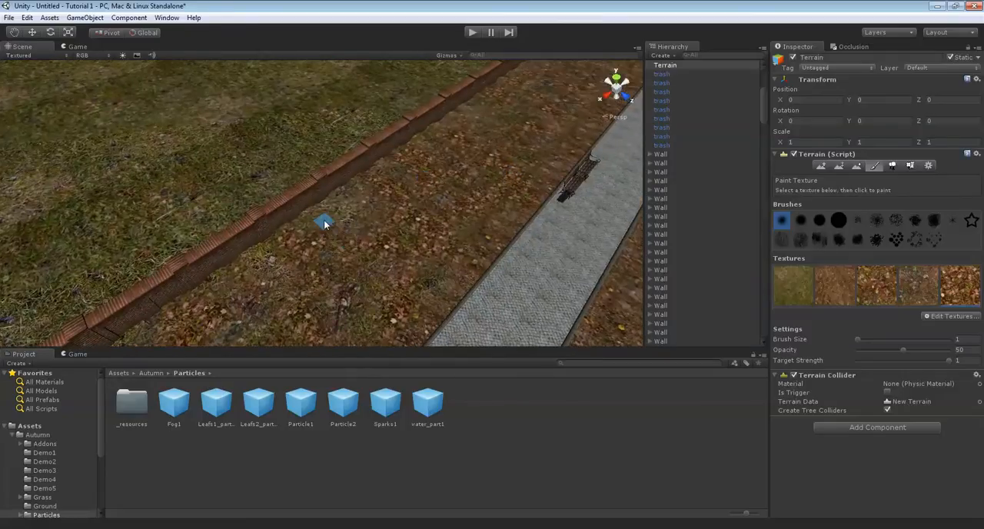
mouse_move(359, 189)
right_mouse_down()
mouse_move(432, 230)
mouse_move(364, 196)
mouse_move(433, 211)
mouse_move(479, 240)
right_mouse_up()
scroll(430, 254, "up", 3)
scroll(375, 208, "down", 3)
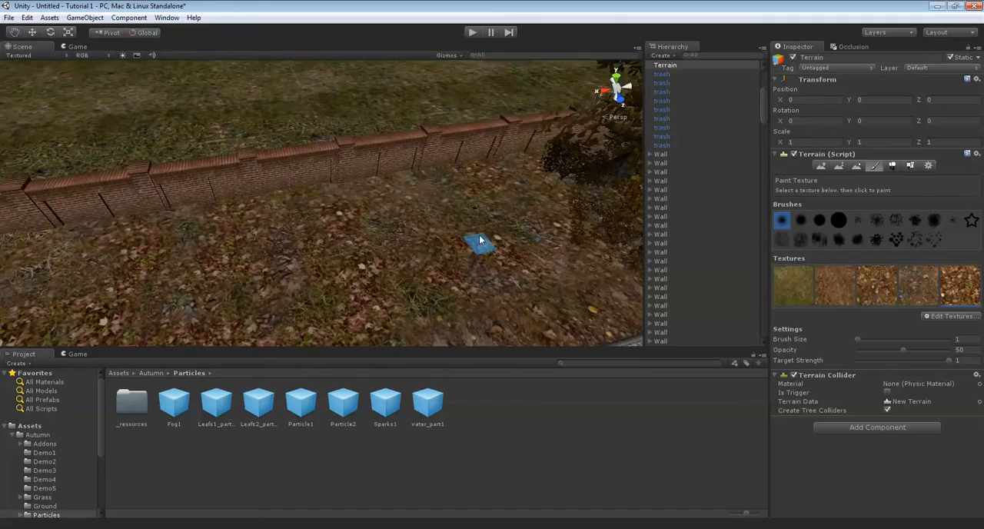
Place S_Tree9 trees with brush size 1 on the leafy strip between the wall and the path near the bench
left_click(892, 166)
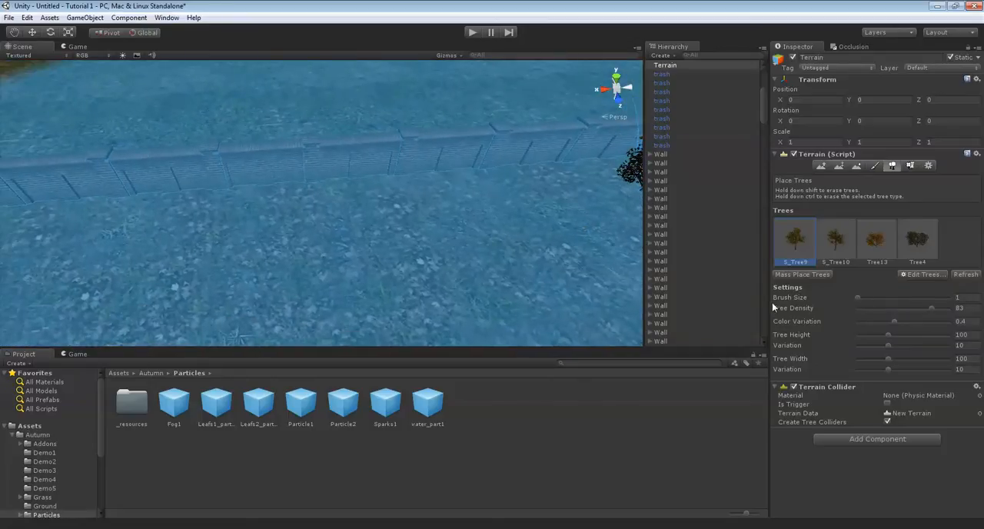
key("Left")
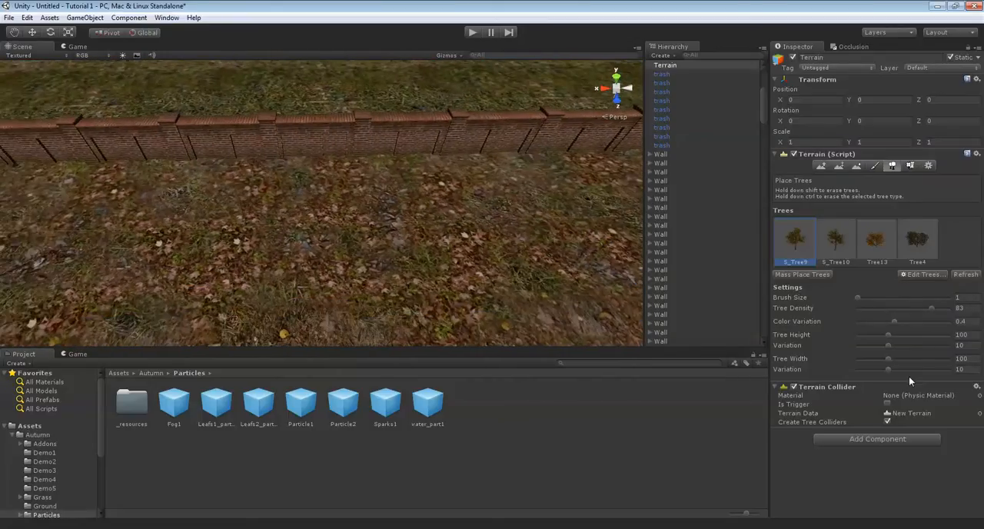
right_click_drag(385, 213, 458, 206)
scroll(458, 206, "down", 5)
scroll(458, 206, "up", 6)
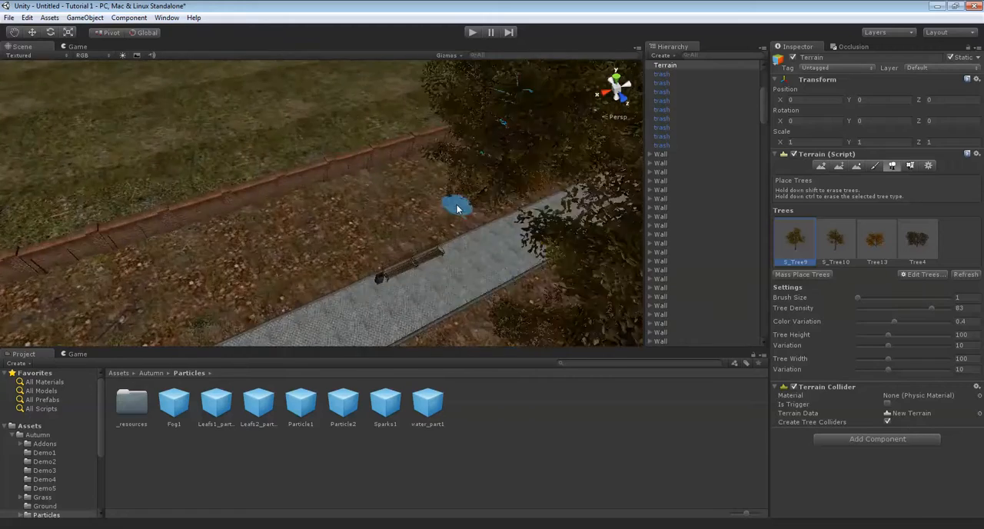
right_click_drag(422, 189, 411, 170)
middle_click_drag(491, 178, 456, 142)
right_click_drag(523, 132, 494, 167)
scroll(505, 151, "down", 6)
scroll(487, 203, "up", 5)
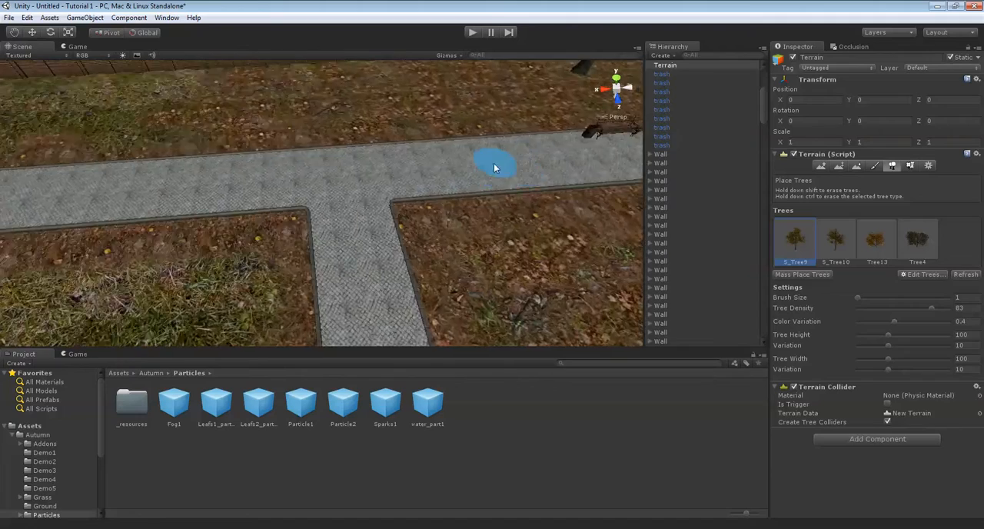
middle_click_drag(494, 168, 495, 206)
left_click(522, 181)
right_click_drag(521, 177, 425, 177)
Add more S_Tree9 trees along the wall beside the path junction
scroll(425, 177, "down", 4)
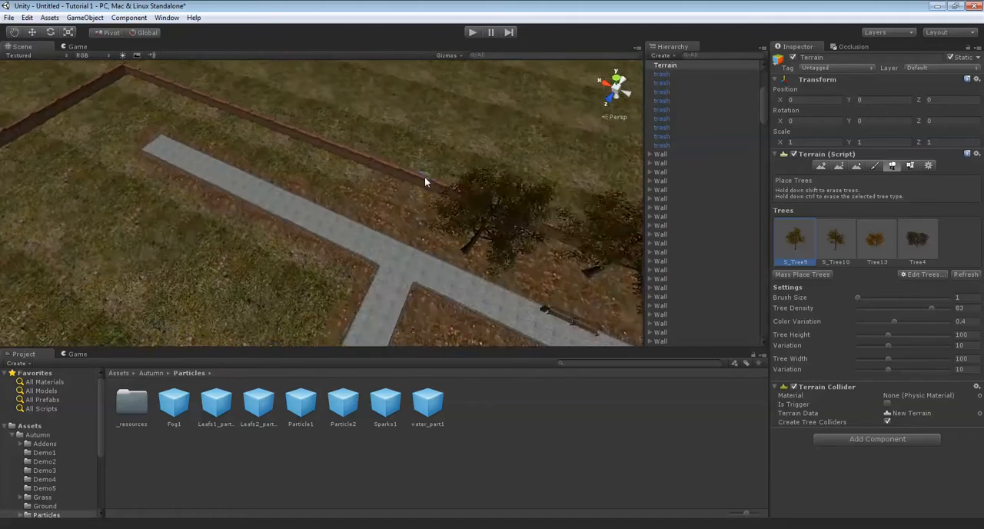
scroll(424, 177, "up", 2)
middle_click_drag(424, 177, 435, 221)
left_click(436, 222)
left_click(378, 232)
right_click_drag(378, 232, 419, 243)
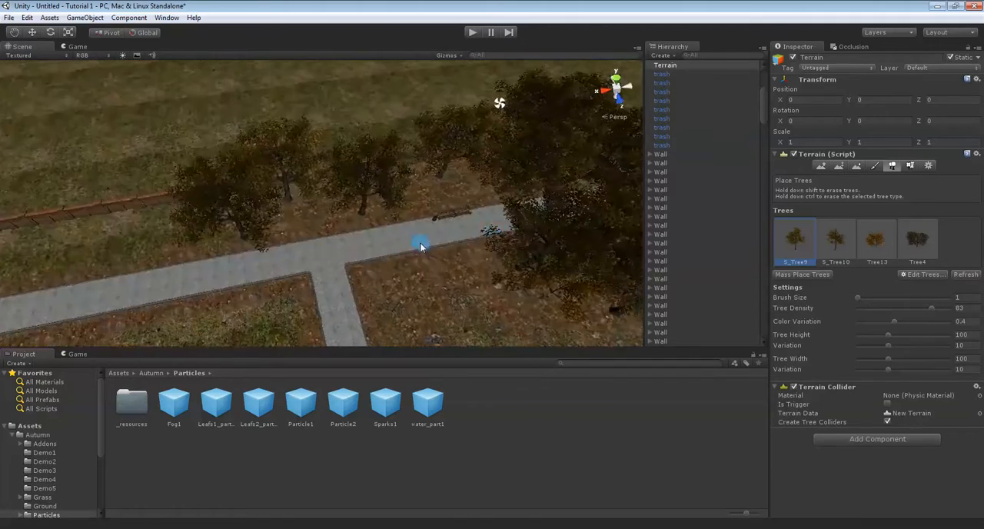
Place S_Tree10 trees among the existing trees along the wall behind the bench
scroll(425, 246, "up", 8)
left_click_drag(559, 221, 446, 223, "alt")
key("Left")
scroll(421, 208, "down", 5)
scroll(366, 216, "up", 10)
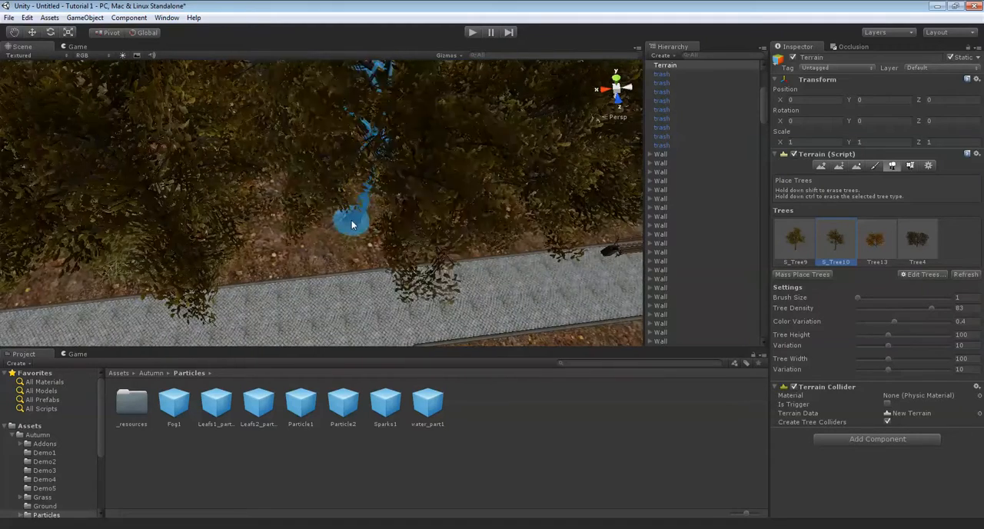
scroll(408, 207, "down", 10)
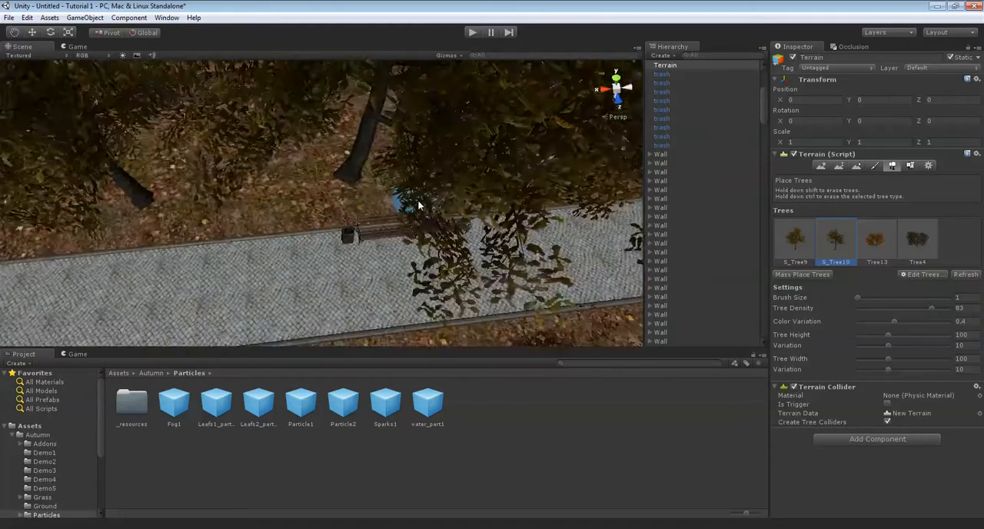
scroll(285, 205, "up", 10)
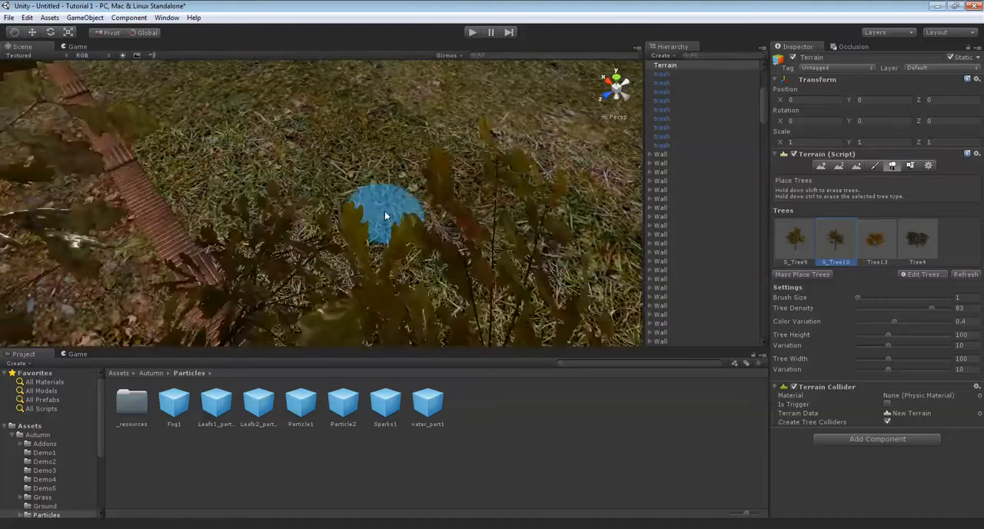
left_click(387, 255)
scroll(470, 234, "down", 8)
scroll(470, 235, "down", 3)
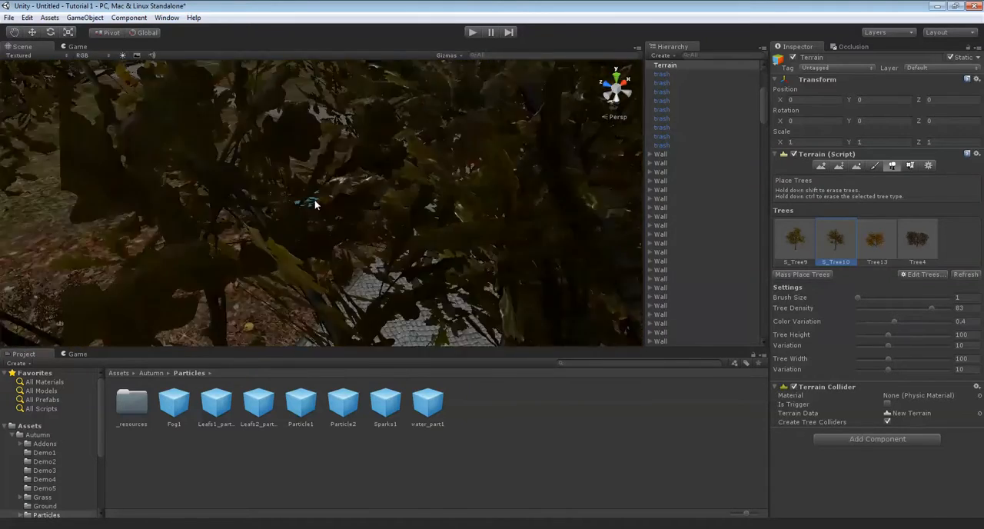
right_click_drag(315, 205, 508, 181)
scroll(384, 181, "up", 8)
right_click_drag(297, 177, 440, 207)
Place Tree13 trees in the gaps between the taller trunks behind the bench and farther along the wall
left_click(862, 234)
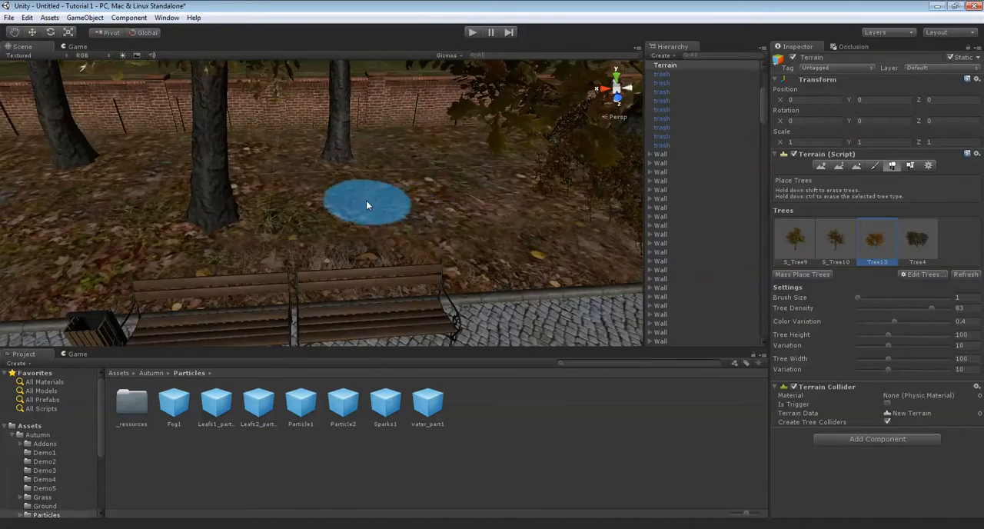
left_click(410, 199)
key("Left")
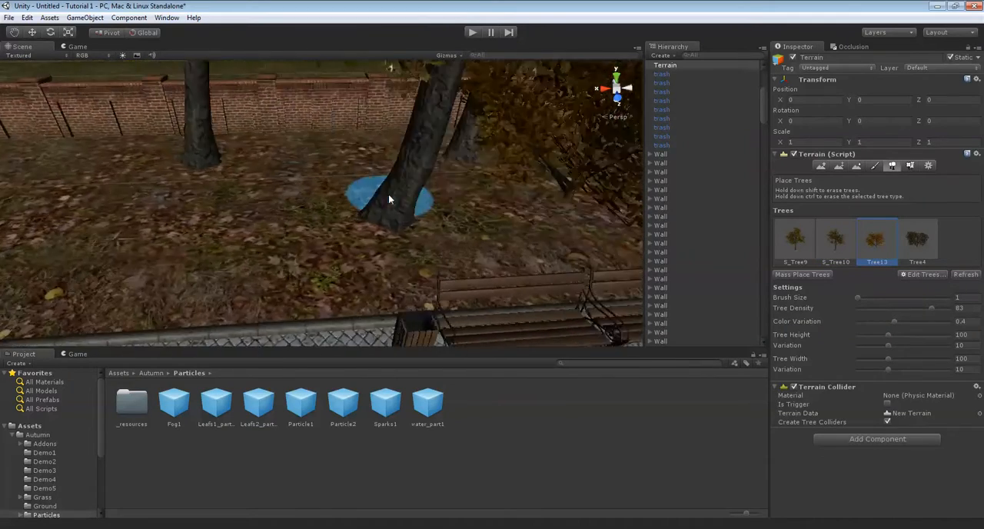
left_click(353, 202)
key("Left")
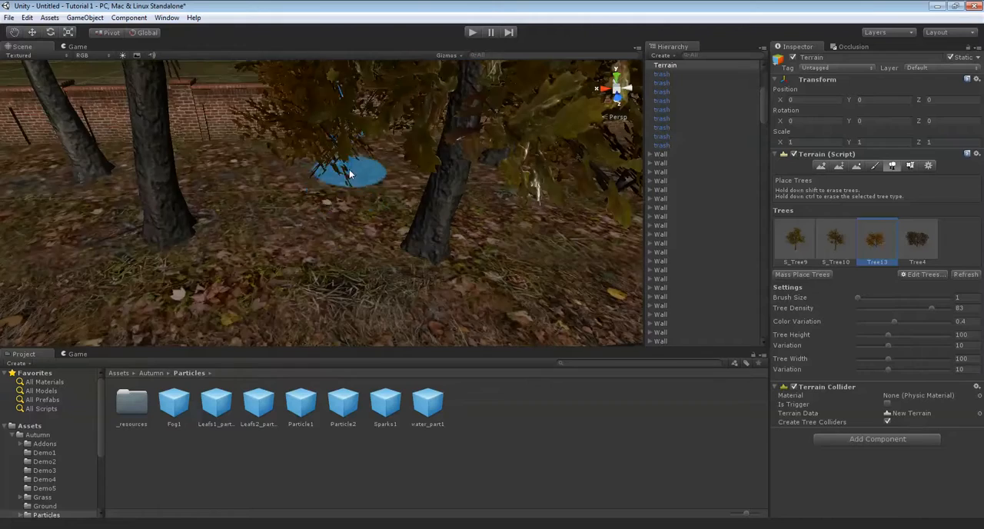
key("Down")
left_click(221, 190)
mouse_move(222, 191)
right_mouse_down()
mouse_move(411, 196)
mouse_move(411, 178)
mouse_move(394, 198)
right_mouse_up()
key("Left")
key("Down")
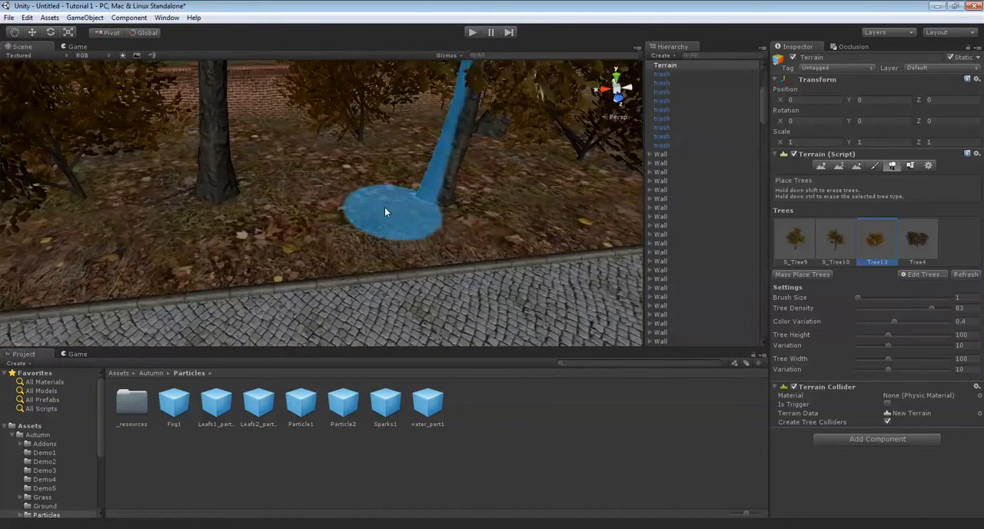
Add one more Tree13, and start placing Tree4 bushes with height 50 and width 50 on the leafy strip beside the path
left_click(346, 189)
key("Right")
left_click(924, 252)
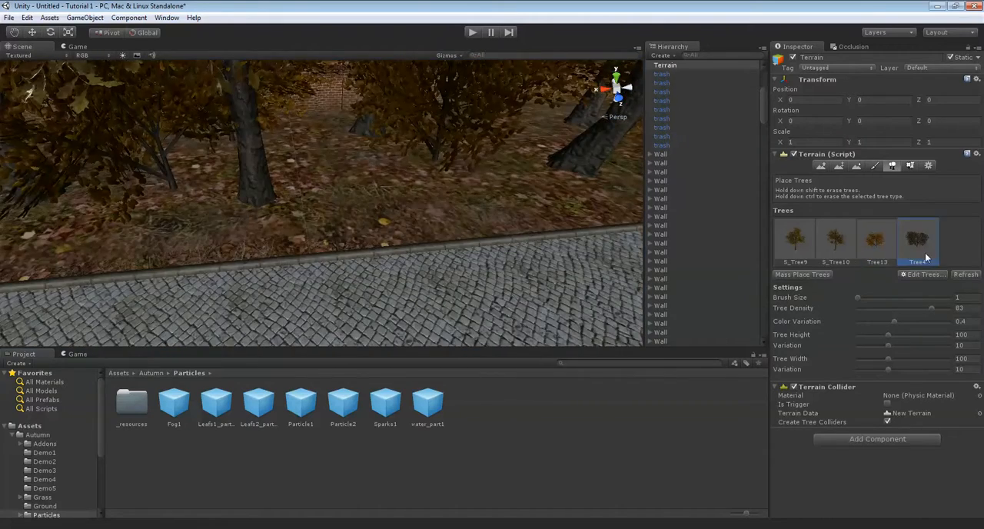
left_click(973, 335)
right_click_drag(490, 221, 538, 227)
mouse_move(438, 222)
right_mouse_down()
mouse_move(453, 232)
mouse_move(318, 220)
mouse_move(417, 193)
right_mouse_up()
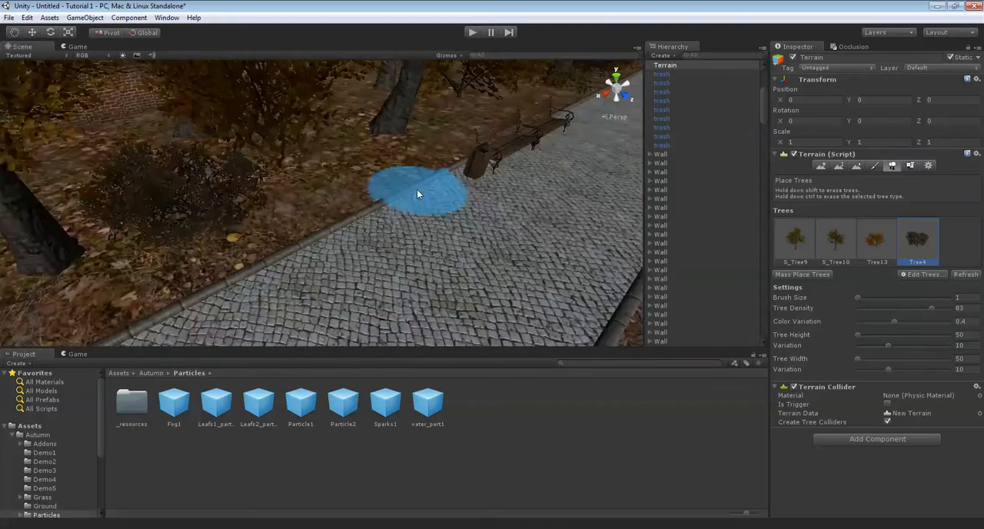
Place Tree4 bushes between the tree trunks along the leafy strip, continuing toward the far end at the brick wall
key("Up")
key("Up")
middle_click_drag(476, 215, 225, 239)
mouse_move(300, 184)
middle_mouse_down()
mouse_move(418, 233)
mouse_move(402, 174)
mouse_move(338, 124)
middle_mouse_up()
right_click_drag(338, 124, 283, 158)
mouse_move(284, 157)
middle_mouse_down()
mouse_move(388, 186)
mouse_move(394, 177)
mouse_move(309, 182)
middle_mouse_up()
middle_click_drag(388, 105, 300, 157)
right_click_drag(306, 140, 302, 223)
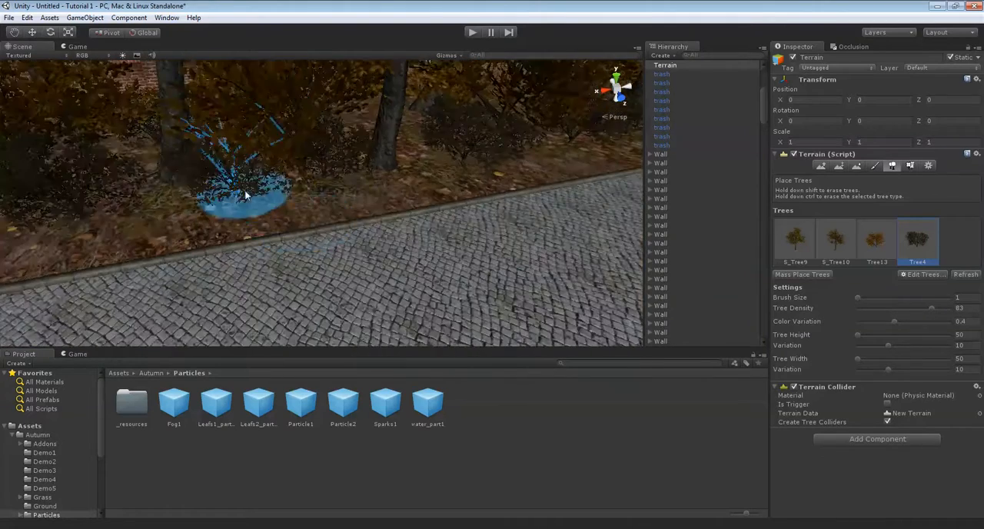
right_click_drag(236, 197, 452, 196)
key("Up")
key("Right")
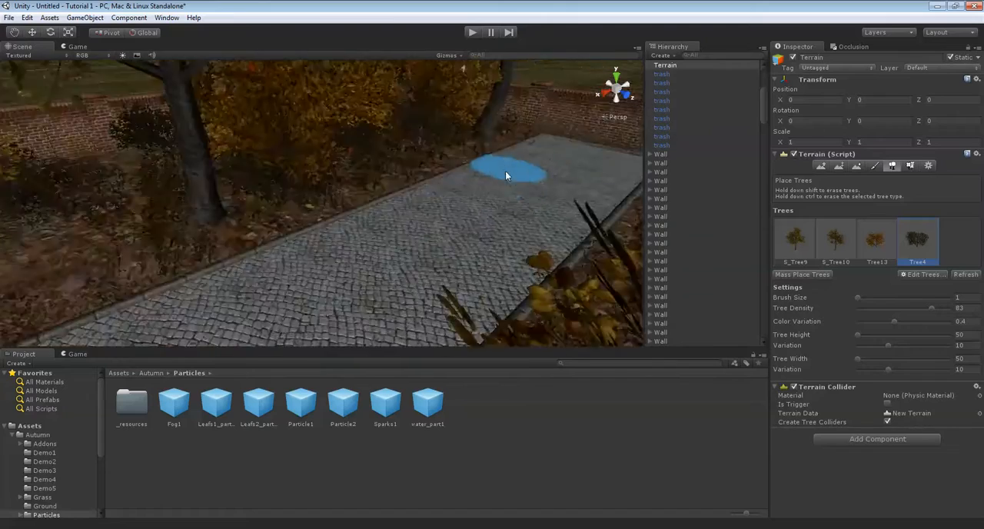
Fill the ground behind the bench and trash bin with more Tree4 bushes
right_click_drag(505, 171, 415, 188)
middle_click_drag(369, 185, 418, 187)
right_click_drag(417, 187, 323, 179)
middle_click_drag(315, 182, 362, 188)
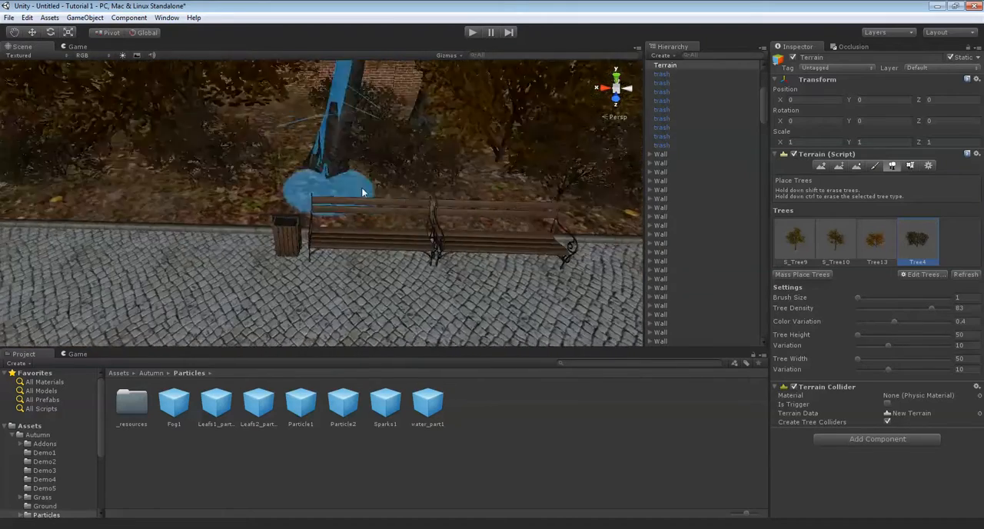
key("Left")
right_click_drag(305, 182, 413, 221)
key("Left")
key("Left")
right_click_drag(460, 194, 359, 162)
key("Up")
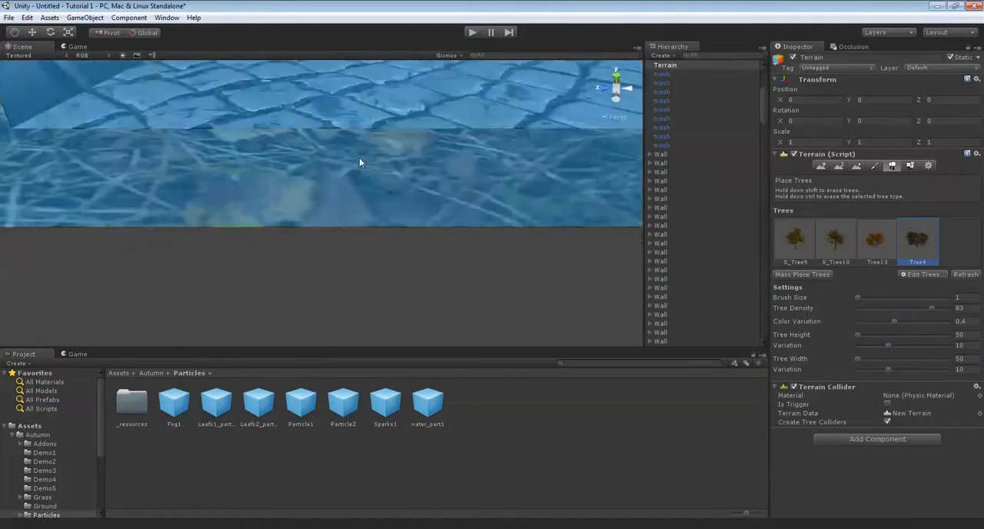
Place S_Tree9 trees with height 100 and width 100 on the grassy, leaf-covered ground across the path
scroll(359, 161, "down", 5)
mouse_move(385, 151)
right_mouse_down()
mouse_move(345, 136)
mouse_move(436, 192)
mouse_move(373, 189)
mouse_move(619, 266)
right_mouse_up()
mouse_move(346, 288)
right_mouse_down()
mouse_move(446, 238)
mouse_move(533, 21)
mouse_move(599, 273)
mouse_move(253, 205)
mouse_move(367, 235)
mouse_move(481, 242)
mouse_move(392, 236)
mouse_move(468, 189)
mouse_move(461, 200)
mouse_move(471, 182)
mouse_move(489, 230)
mouse_move(388, 226)
mouse_move(496, 186)
mouse_move(493, 135)
mouse_move(560, 176)
mouse_move(375, 194)
mouse_move(486, 218)
mouse_move(325, 212)
mouse_move(459, 200)
mouse_move(312, 248)
mouse_move(333, 202)
mouse_move(538, 231)
right_mouse_up()
left_click(794, 238)
right_click_drag(426, 217, 419, 184)
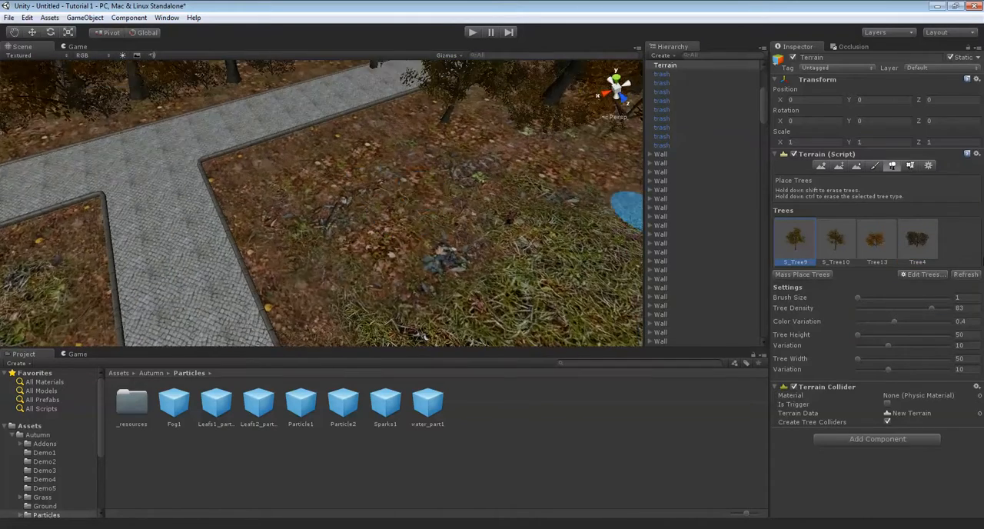
left_click(967, 338)
type("100")
key("Tab")
key("Tab")
type("100")
mouse_move(488, 183)
right_mouse_down()
mouse_move(473, 172)
mouse_move(484, 183)
mouse_move(444, 231)
mouse_move(351, 234)
mouse_move(786, 259)
mouse_move(855, 238)
mouse_move(839, 244)
right_mouse_up()
left_click(509, 160)
left_click(351, 233)
Place S_Tree10 and Tree13 trees between the S_Tree9 trees on the leafy ground bordering the paths
left_click(835, 247)
mouse_move(499, 242)
right_mouse_down()
mouse_move(603, 252)
mouse_move(423, 164)
right_mouse_up()
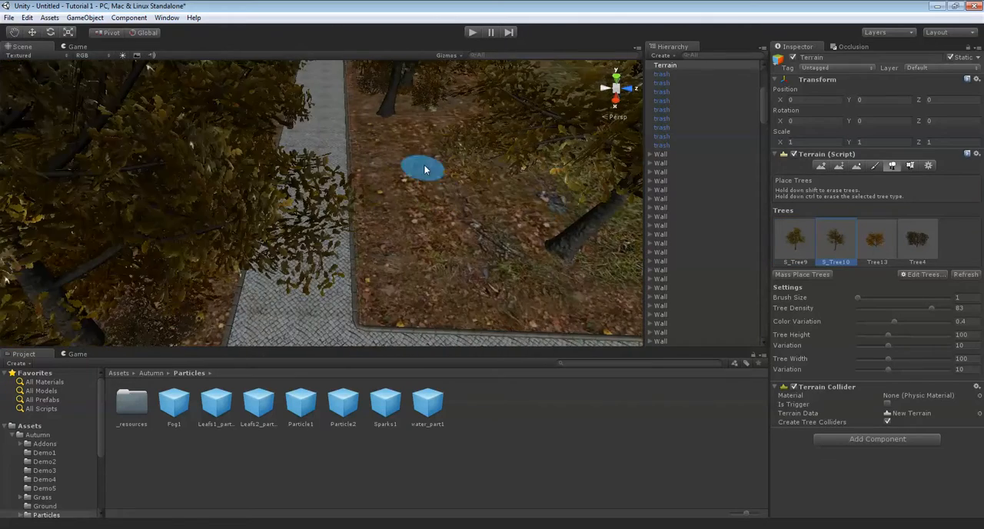
left_click(432, 239)
right_click_drag(432, 240, 869, 285)
left_click(878, 246)
mouse_move(438, 249)
right_mouse_down()
mouse_move(464, 269)
mouse_move(479, 253)
mouse_move(780, 227)
mouse_move(828, 232)
right_mouse_up()
left_click(465, 269)
left_click(833, 240)
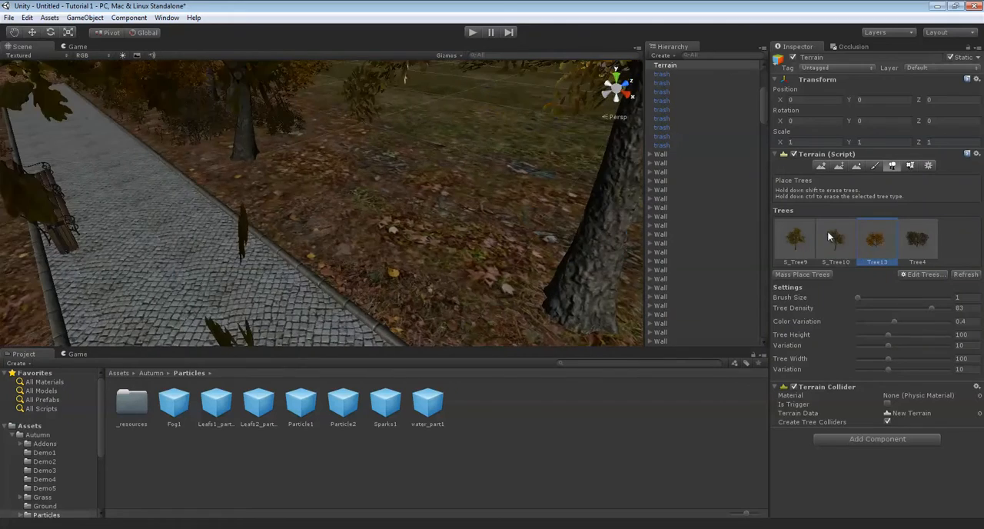
left_click(453, 141)
mouse_move(454, 140)
right_mouse_down()
mouse_move(765, 179)
mouse_move(881, 254)
right_mouse_up()
Place more Tree13 trees around the taller trunks near the corner of the path
left_click(880, 253)
mouse_move(538, 254)
right_mouse_down()
mouse_move(479, 248)
mouse_move(351, 204)
mouse_move(335, 219)
mouse_move(429, 215)
right_mouse_up()
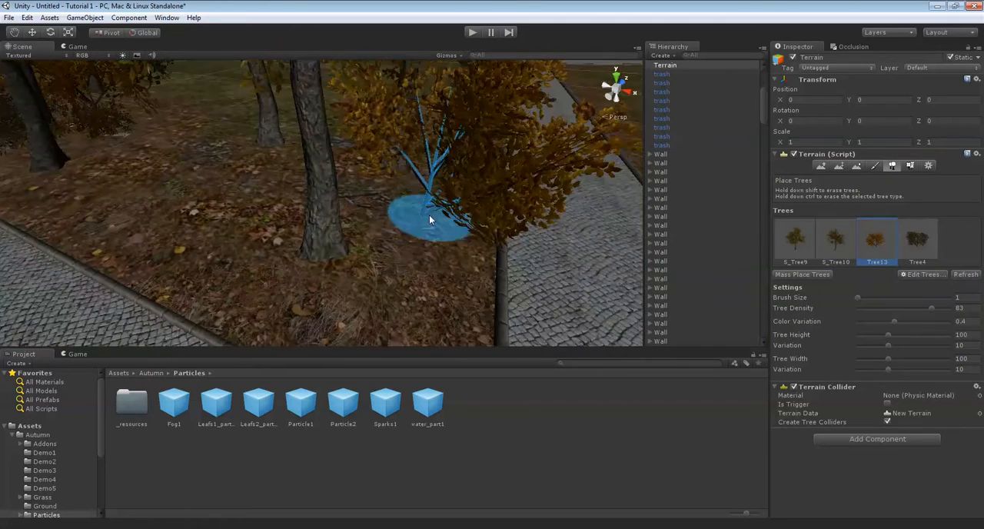
left_click(416, 212, "shift")
left_click(393, 202)
right_click_drag(507, 229, 320, 255)
left_click(328, 218)
mouse_move(330, 218)
right_mouse_down()
mouse_move(339, 227)
mouse_move(336, 212)
mouse_move(546, 218)
mouse_move(396, 217)
right_mouse_up()
left_click(337, 212)
Set Tree4 to height 50 and width 50 and place the first bushes among the new trees beside the path
left_click(914, 236)
left_click(974, 362)
left_click(961, 335)
type("50")
key("Tab")
key("Tab")
type("50")
mouse_move(407, 215)
right_mouse_down()
mouse_move(377, 213)
mouse_move(377, 184)
right_mouse_up()
left_click(366, 179)
Spread further Tree4 bushes around the trunks and along the leafy edge up to the path corner
left_click(305, 229)
right_click_drag(305, 229, 408, 220)
mouse_move(408, 222)
middle_mouse_down()
mouse_move(447, 203)
mouse_move(491, 239)
middle_mouse_up()
left_click(489, 237)
left_click(311, 169)
middle_click_drag(311, 169, 399, 227)
left_click(361, 110)
right_click_drag(361, 110, 393, 220)
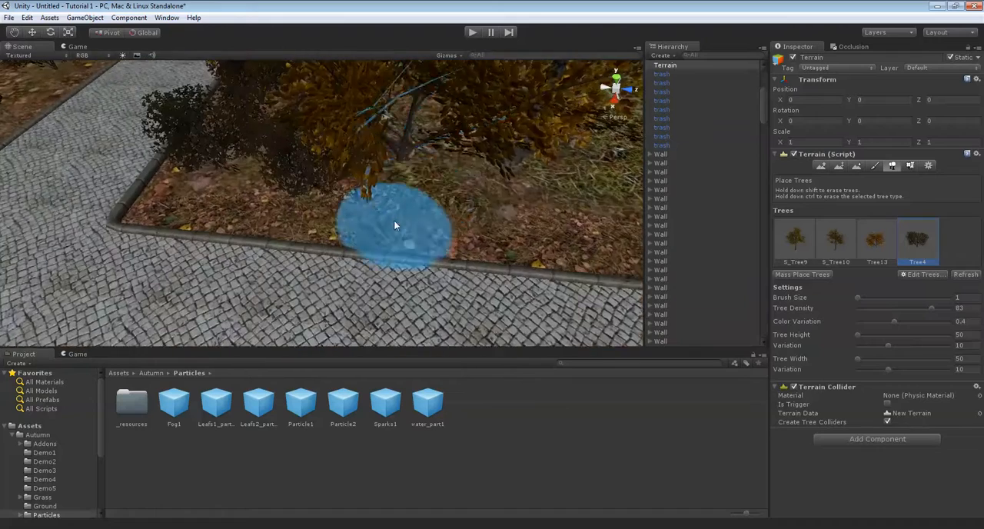
mouse_move(456, 191)
right_mouse_down()
mouse_move(494, 178)
mouse_move(454, 182)
right_mouse_up()
Paint grass1 details with brush size 3 on the leafy ground around the bushes and along the path edge
left_click(909, 166)
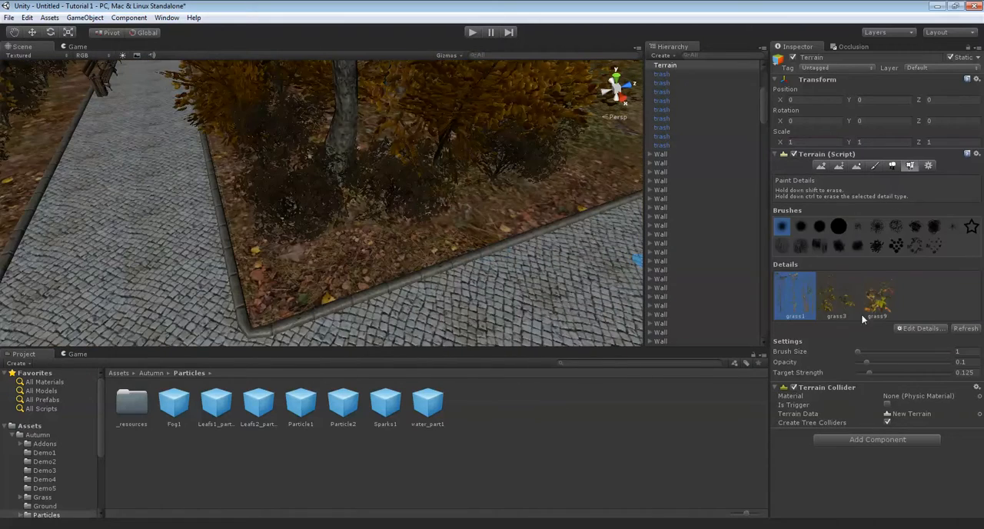
left_click(958, 351)
type("3")
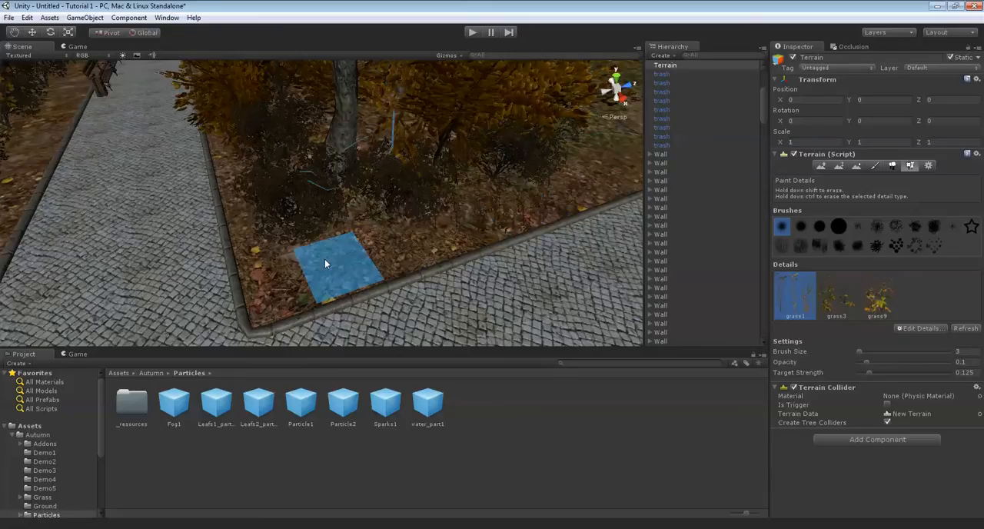
middle_click_drag(390, 150, 420, 259)
middle_click_drag(374, 287, 461, 301)
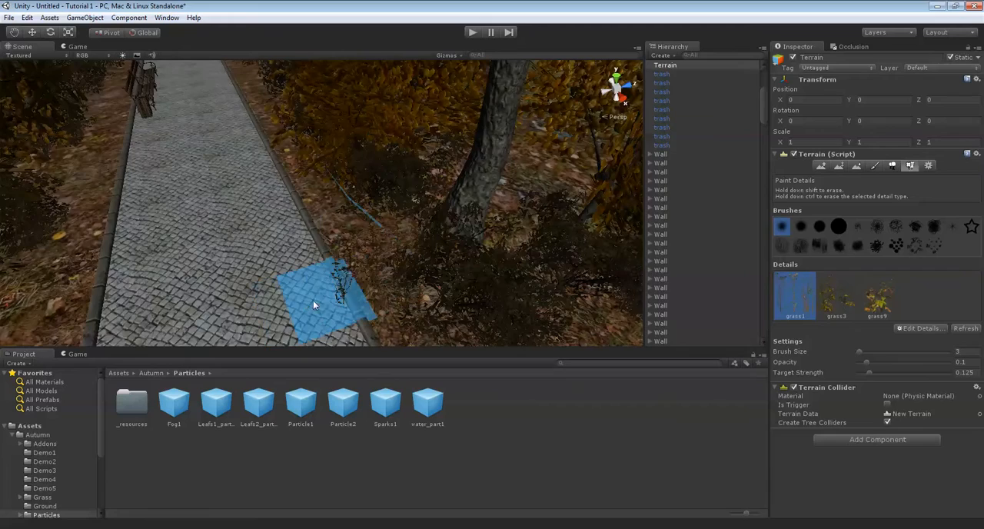
left_click_drag(351, 298, 421, 275, "alt")
mouse_move(309, 214)
left_mouse_down("alt")
mouse_move(368, 246)
mouse_move(359, 246)
left_mouse_up("alt")
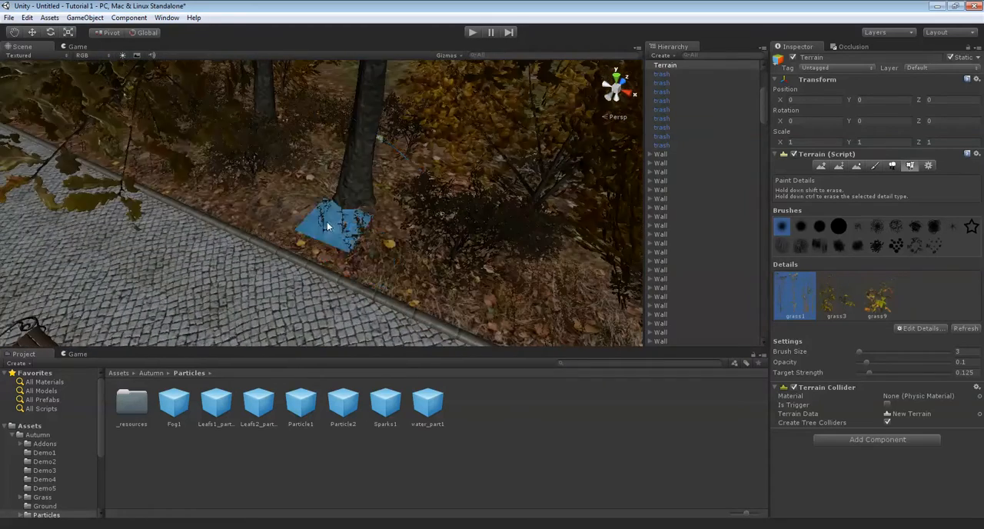
mouse_move(281, 207)
left_mouse_down("alt")
mouse_move(292, 223)
mouse_move(271, 236)
mouse_move(398, 223)
mouse_move(377, 237)
mouse_move(376, 259)
left_mouse_up("alt")
Paint grass3 details under the trees and bushes using the large solid round brush at size 7
left_click(963, 350)
key("BackSpace")
type("7")
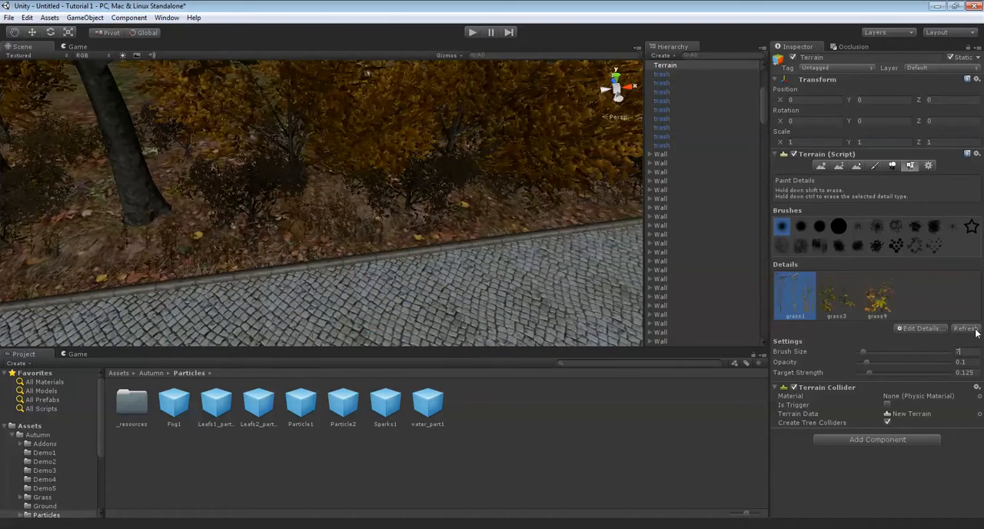
left_click(839, 228)
mouse_move(378, 211)
left_mouse_down("alt")
mouse_move(764, 327)
mouse_move(826, 299)
left_mouse_up("alt")
left_click(826, 301)
right_click_drag(410, 197, 404, 222)
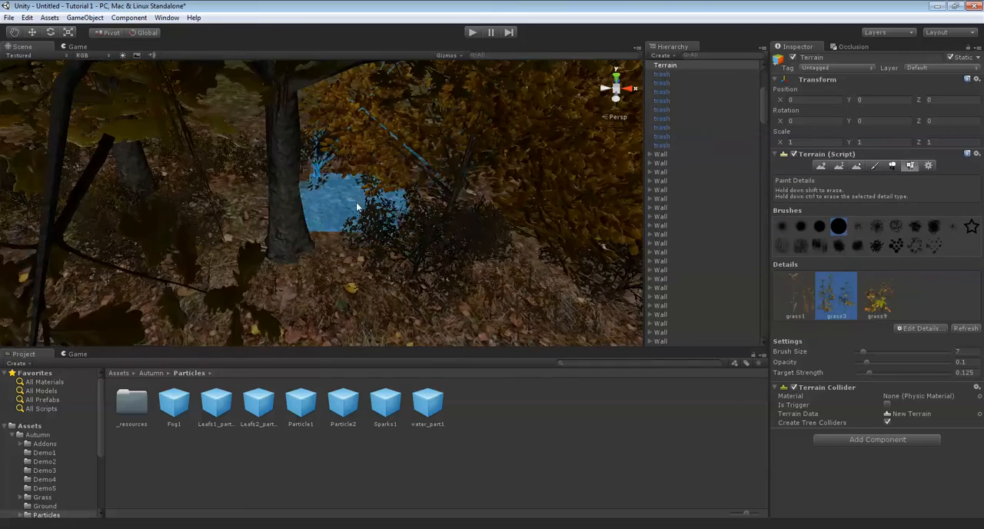
mouse_move(276, 232)
right_mouse_down()
mouse_move(353, 233)
mouse_move(345, 250)
right_mouse_up()
scroll(282, 236, "down", 3)
mouse_move(513, 189)
left_mouse_down("alt")
mouse_move(374, 231)
mouse_move(355, 220)
mouse_move(292, 219)
left_mouse_up("alt")
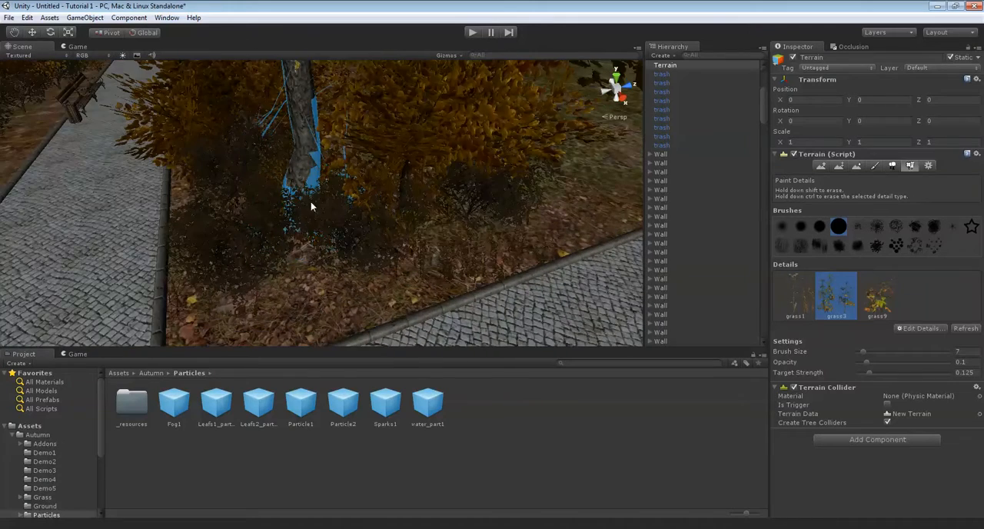
mouse_move(468, 195)
left_mouse_down("alt")
mouse_move(443, 198)
mouse_move(427, 222)
mouse_move(318, 242)
mouse_move(314, 215)
mouse_move(235, 198)
mouse_move(424, 226)
mouse_move(362, 231)
left_mouse_up("alt")
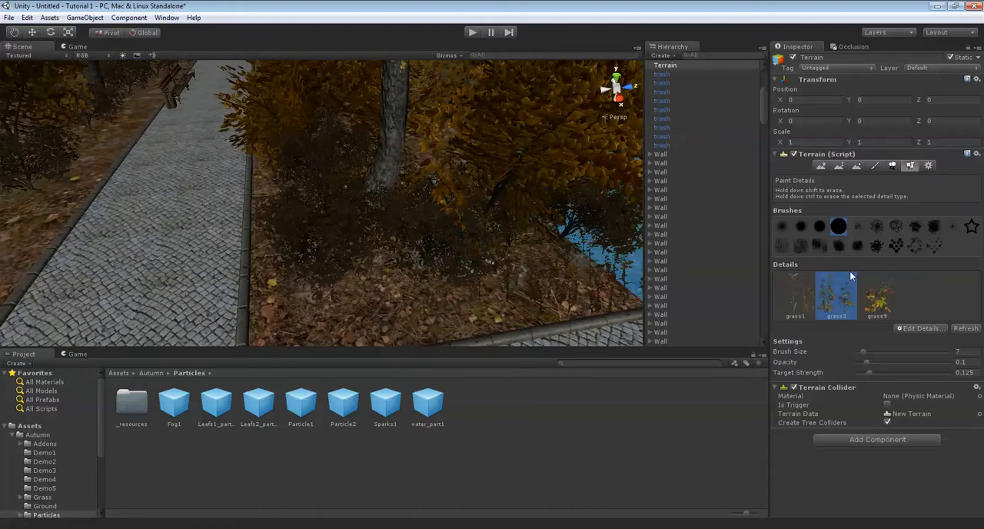
Paint grass9 details in front of the bushes along the path edge, reducing the brush size to 2
left_click(877, 296)
mouse_move(524, 250)
left_mouse_down("alt")
mouse_move(513, 200)
mouse_move(376, 212)
mouse_move(402, 201)
mouse_move(384, 171)
mouse_move(431, 213)
mouse_move(379, 221)
mouse_move(400, 216)
mouse_move(316, 185)
left_mouse_up("alt")
left_click(299, 223)
mouse_move(300, 223)
left_mouse_down("alt")
mouse_move(750, 291)
mouse_move(940, 350)
mouse_move(920, 350)
left_mouse_up("alt")
type("2")
right_click_drag(526, 217, 281, 251)
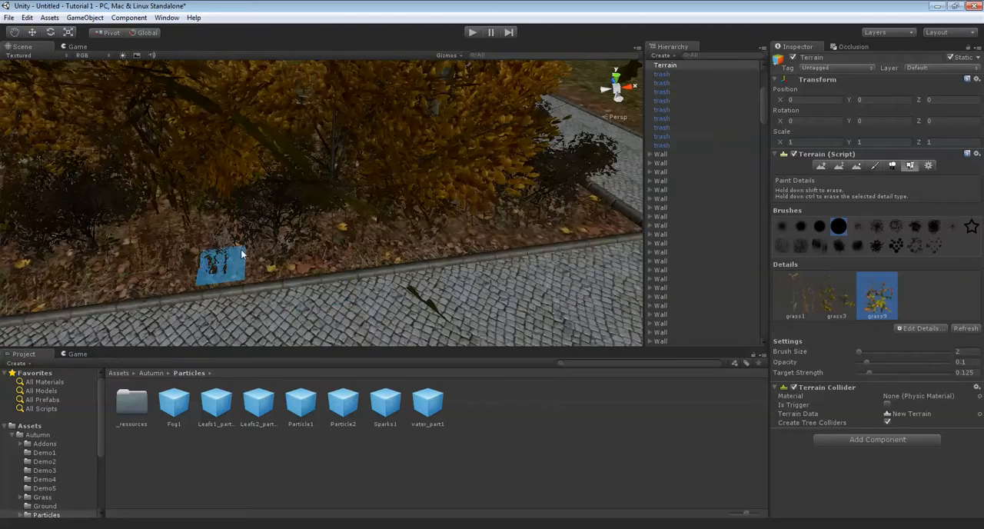
mouse_move(132, 258)
left_mouse_down()
mouse_move(143, 244)
mouse_move(126, 251)
left_mouse_up()
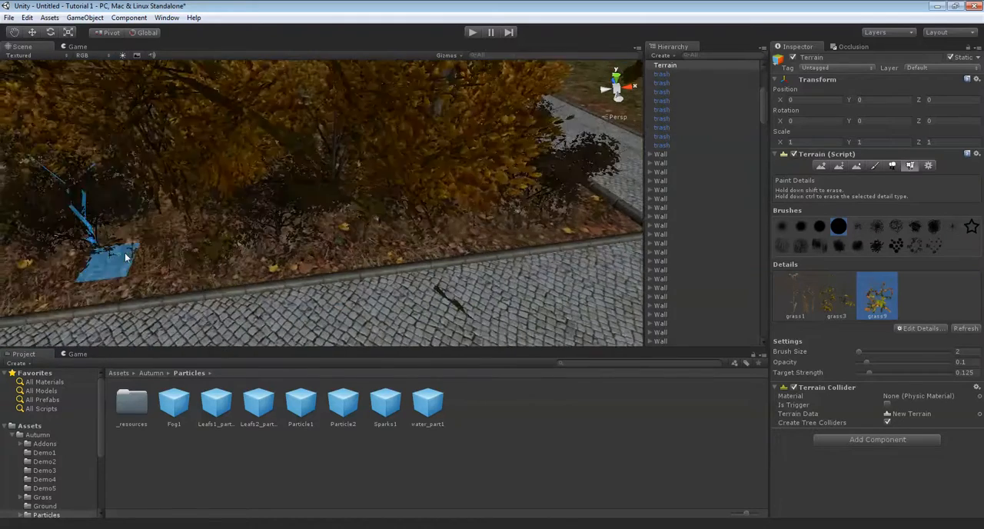
scroll(94, 254, "down", 2)
mouse_move(99, 255)
right_mouse_down()
mouse_move(351, 241)
mouse_move(277, 227)
mouse_move(330, 238)
right_mouse_up()
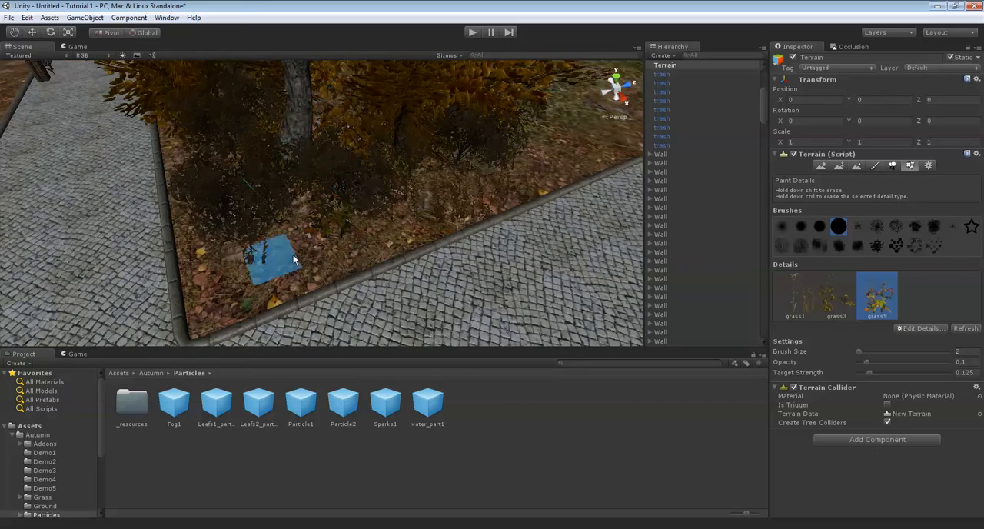
mouse_move(509, 172)
right_mouse_down()
mouse_move(510, 143)
mouse_move(523, 147)
right_mouse_up()
Switch back to placing Tree13 trees, try one in the gap behind the undergrowth, and undo that placement
scroll(523, 146, "up", 5)
scroll(379, 194, "down", 5)
scroll(317, 194, "up", 6)
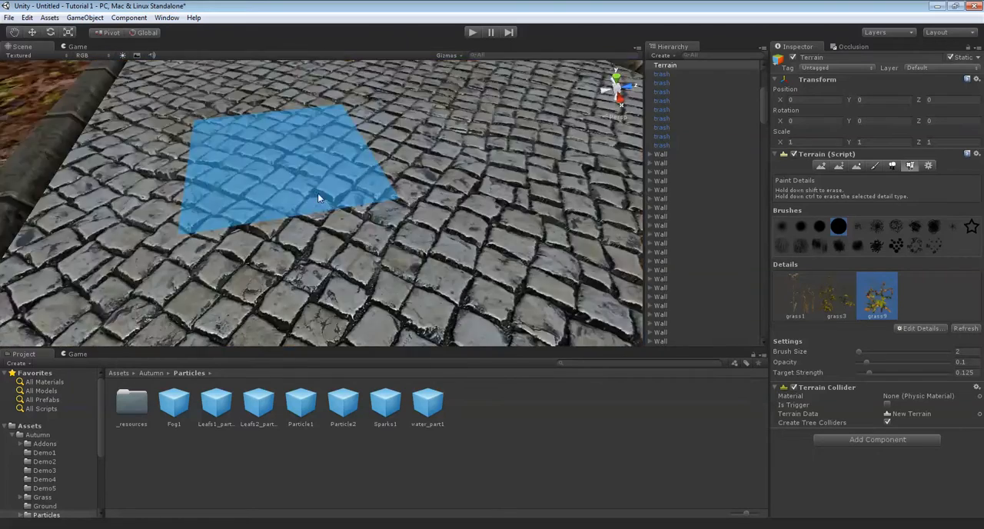
scroll(315, 194, "down", 6)
right_click_drag(304, 198, 401, 192)
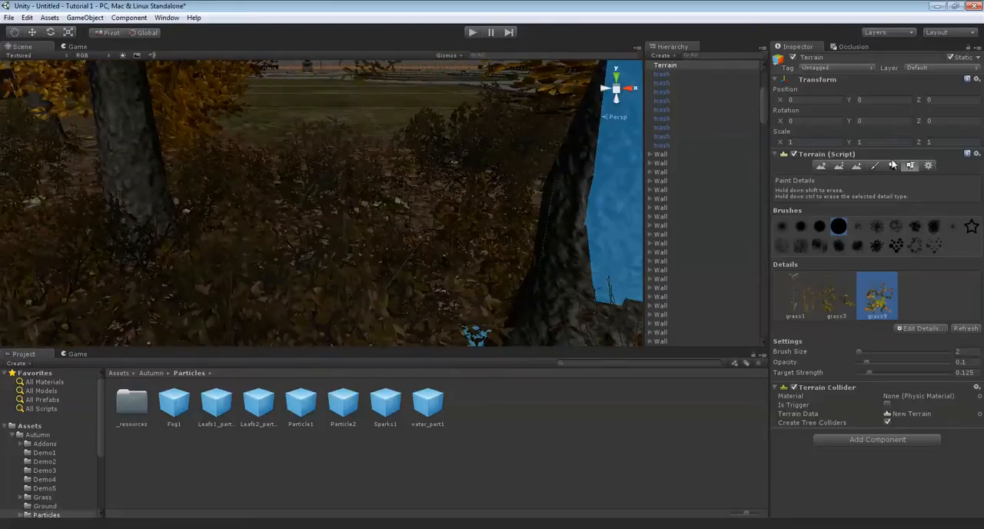
left_click(892, 163)
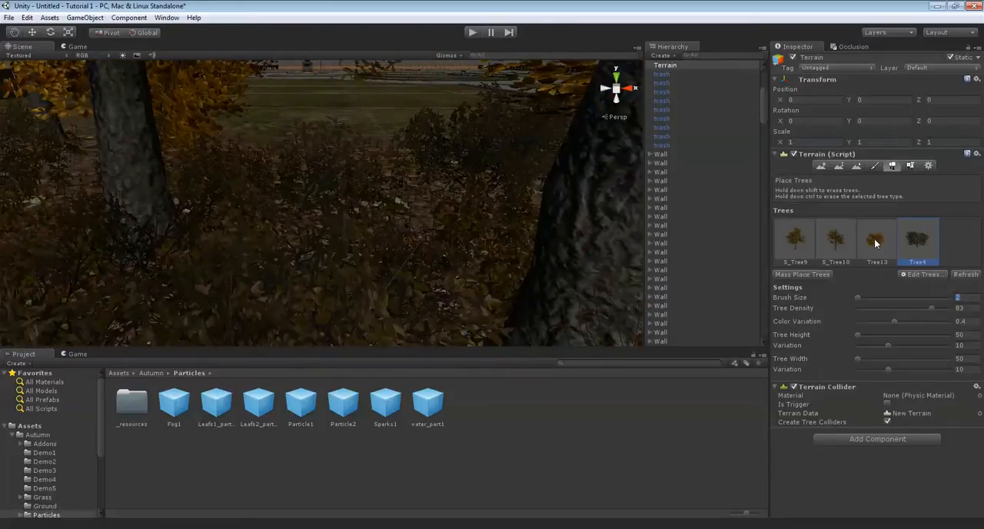
left_click(872, 243)
scroll(371, 197, "up", 5)
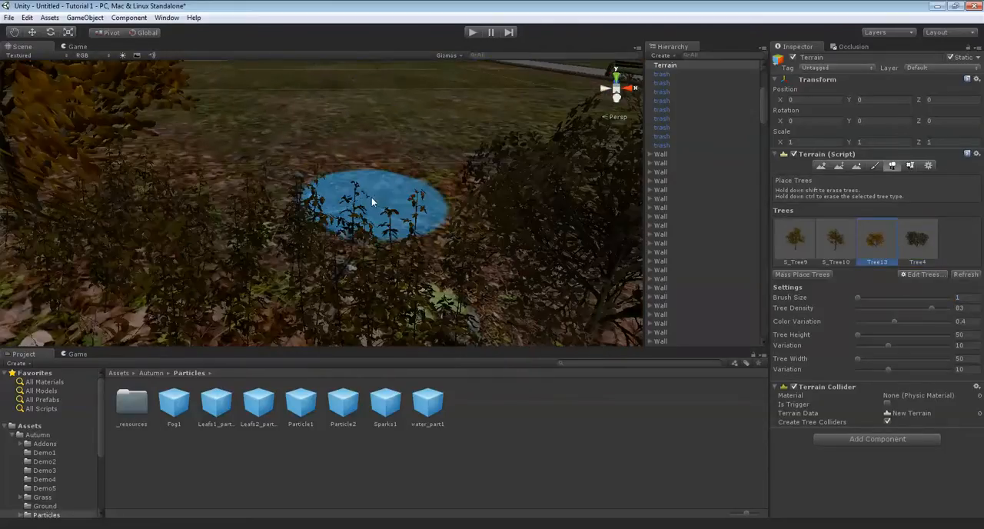
left_click(366, 201)
scroll(366, 202, "down", 4)
scroll(387, 169, "up", 3)
key("ctrl+z")
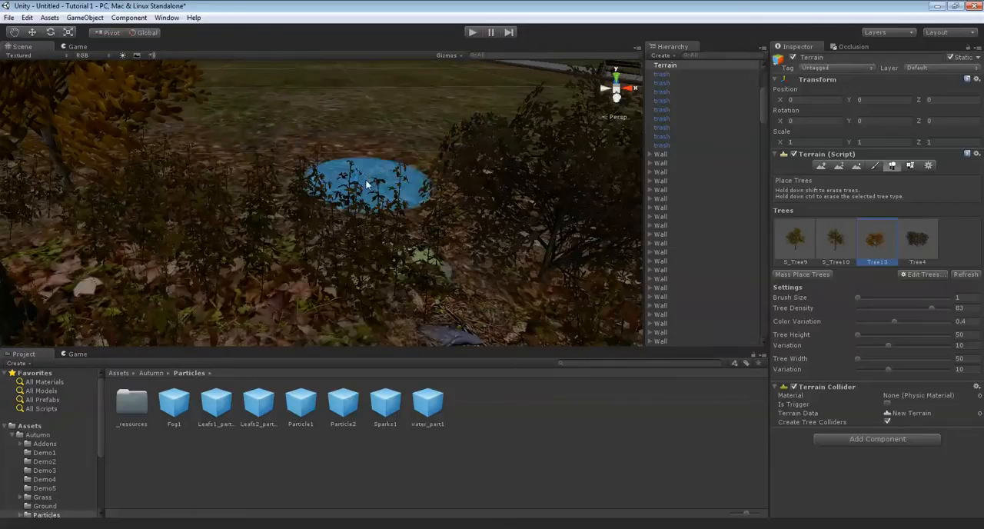
Set the Tree13 height and width to 100 and place it in the gap behind the undergrowth
left_click(966, 335)
type("100")
key("Tab")
key("Tab")
type("100")
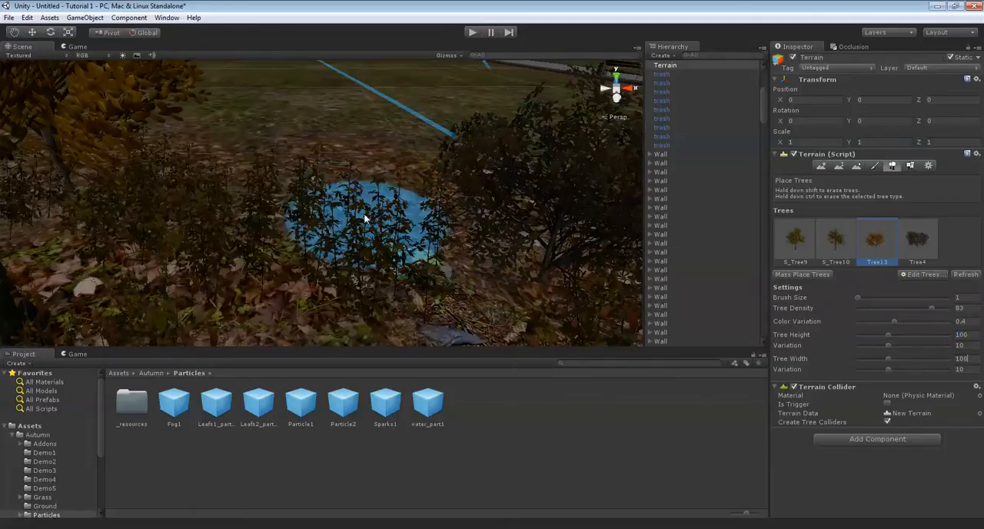
right_click_drag(333, 194, 476, 201)
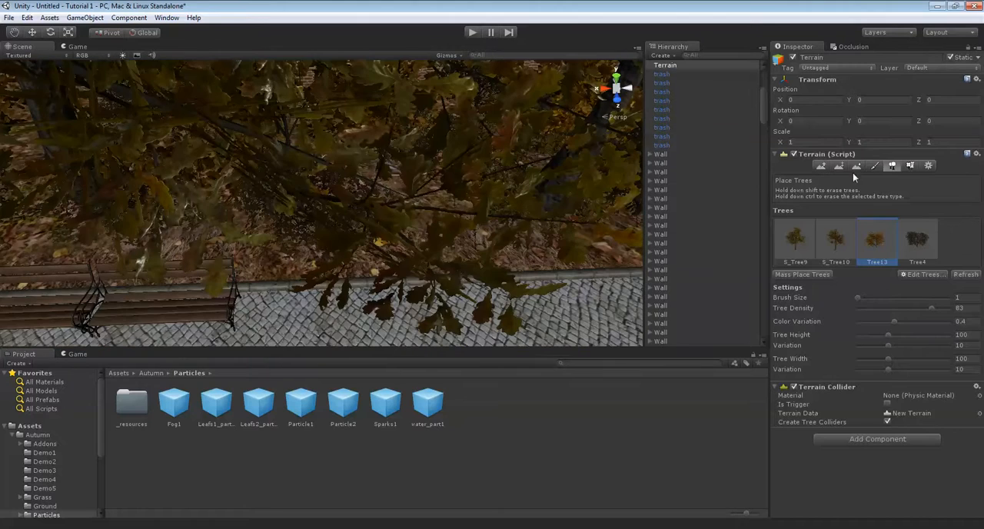
Paint grass1 details with brush size 3 on the leafy strip behind the benches and around the bushes
left_click(908, 166)
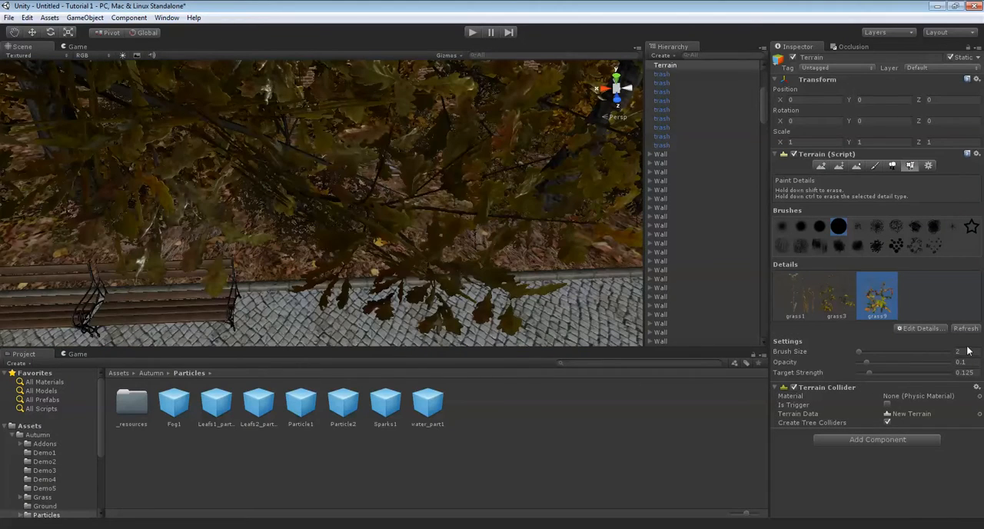
left_click(794, 303)
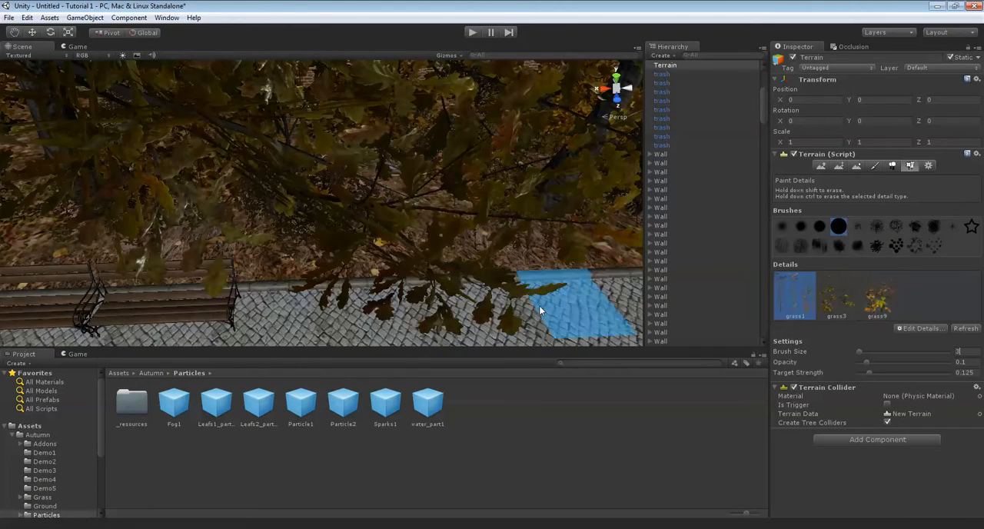
scroll(407, 237, "up", 6)
scroll(459, 234, "down", 6)
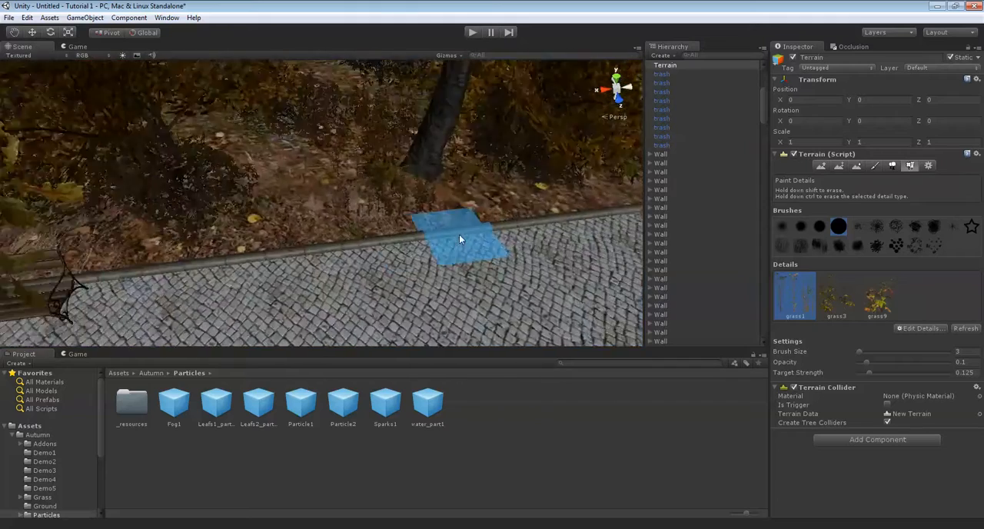
scroll(449, 227, "down", 4)
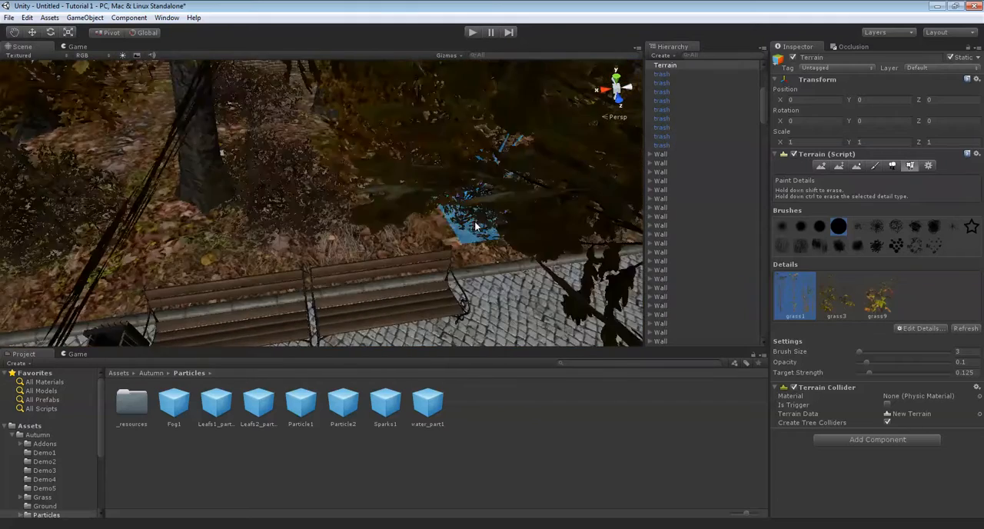
scroll(457, 244, "up", 5)
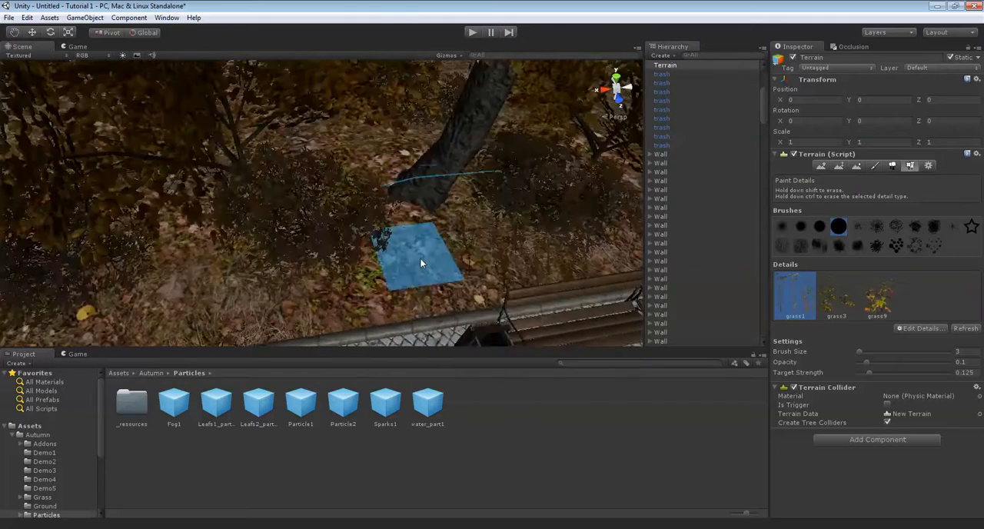
middle_click_drag(413, 265, 389, 257)
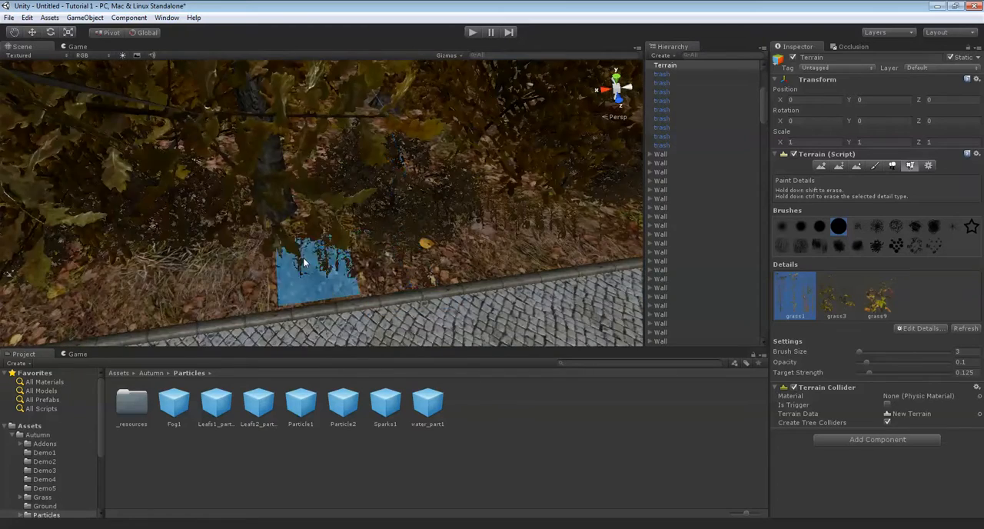
Paint more grass1 details along the strip between the bushes and the path edge
middle_click_drag(306, 259, 370, 263)
mouse_move(265, 276)
middle_mouse_down()
mouse_move(359, 278)
mouse_move(355, 299)
mouse_move(384, 251)
middle_mouse_up()
middle_click_drag(251, 250, 353, 266)
middle_click_drag(209, 279, 345, 259)
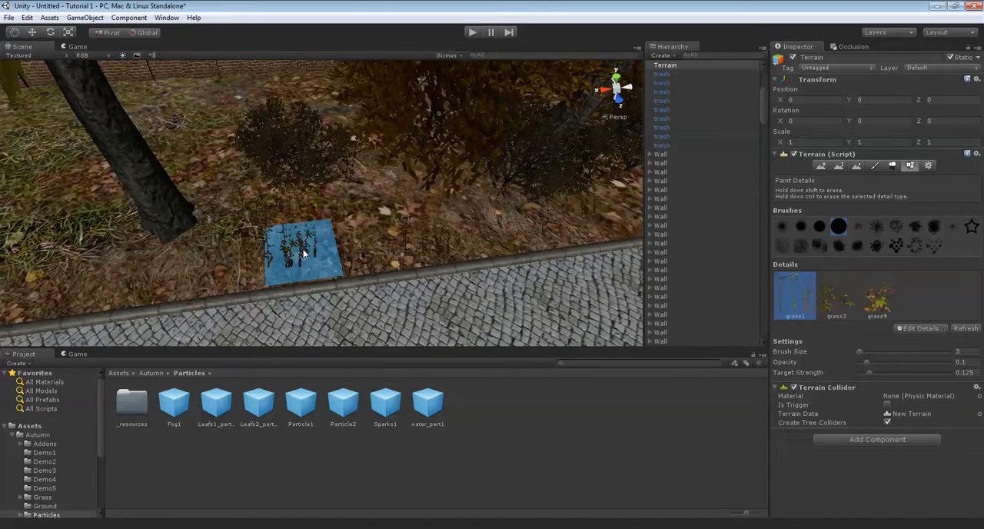
scroll(359, 237, "up", 3)
right_click_drag(359, 237, 572, 237)
Paint grass3 details with brush size 7 around the bushes and under the trees behind the path
left_click(836, 298)
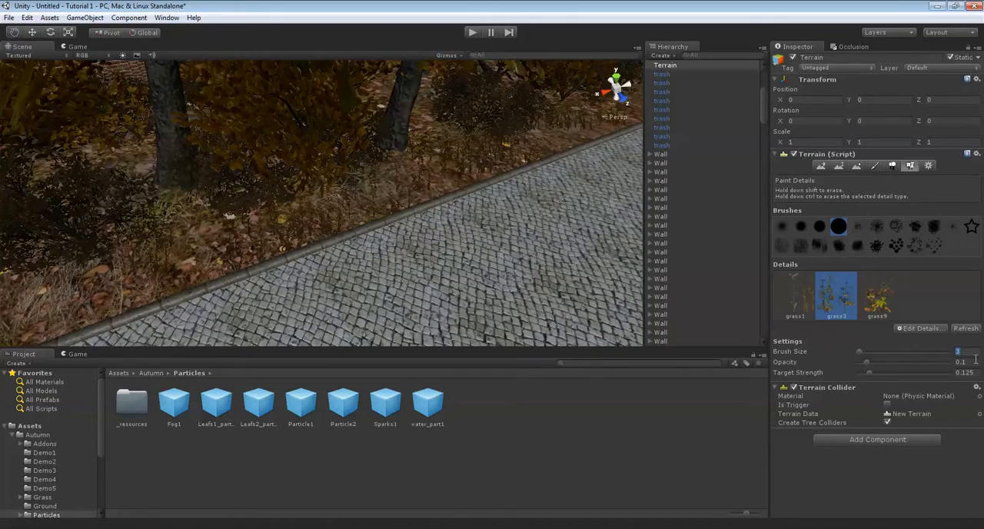
type("7")
mouse_move(461, 231)
right_mouse_down()
mouse_move(436, 219)
mouse_move(456, 197)
mouse_move(445, 202)
mouse_move(536, 203)
mouse_move(366, 202)
mouse_move(437, 178)
mouse_move(371, 153)
right_mouse_up()
mouse_move(465, 184)
right_mouse_down()
mouse_move(281, 152)
mouse_move(323, 139)
mouse_move(289, 166)
mouse_move(326, 330)
mouse_move(408, 189)
mouse_move(320, 143)
mouse_move(408, 182)
mouse_move(384, 158)
right_mouse_up()
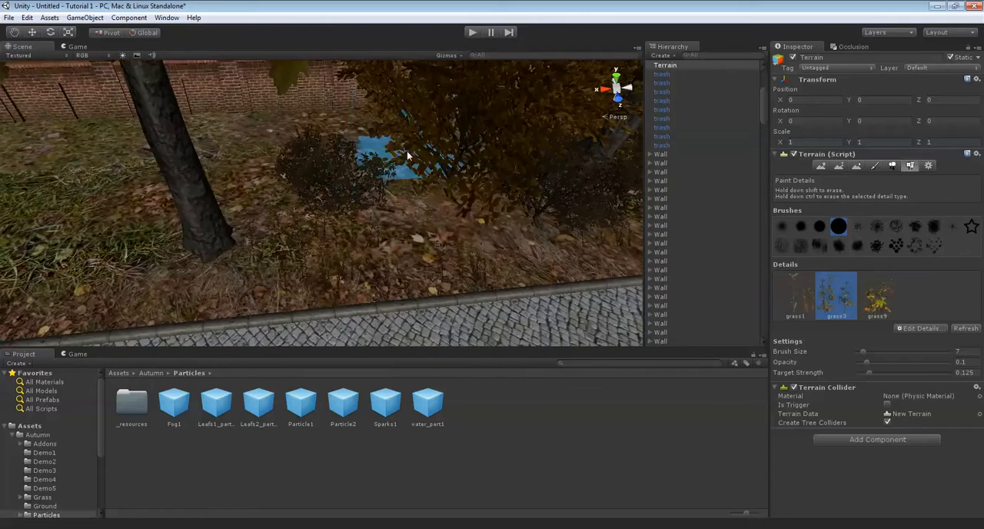
mouse_move(328, 183)
right_mouse_down()
mouse_move(373, 193)
mouse_move(330, 202)
mouse_move(435, 225)
mouse_move(454, 218)
mouse_move(353, 208)
mouse_move(350, 199)
right_mouse_up()
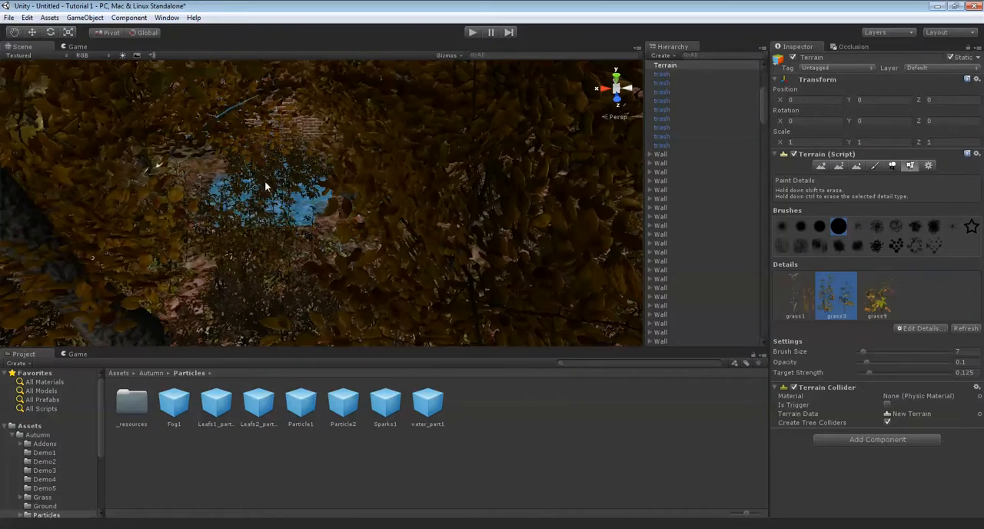
right_click_drag(277, 180, 415, 177)
Paint grass9 details with brush size 7 among the bushes and tree trunks behind the path and bench
left_click(877, 294)
scroll(492, 177, "up", 4)
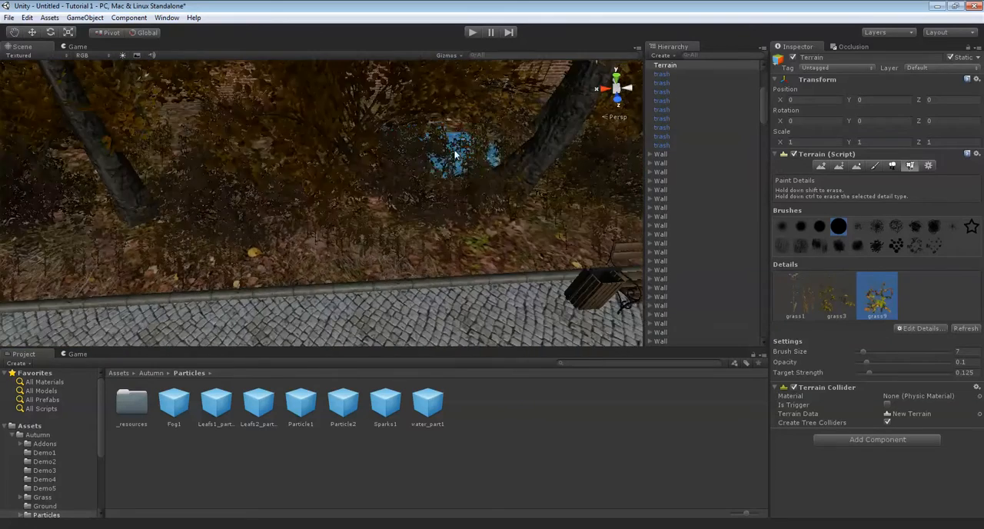
scroll(475, 176, "up", 2)
scroll(331, 208, "up", 3)
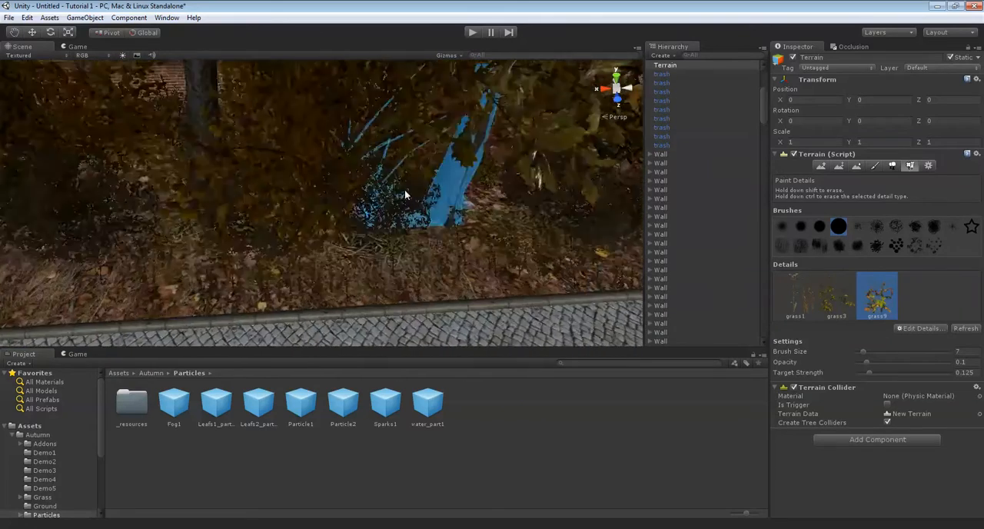
scroll(331, 224, "down", 5)
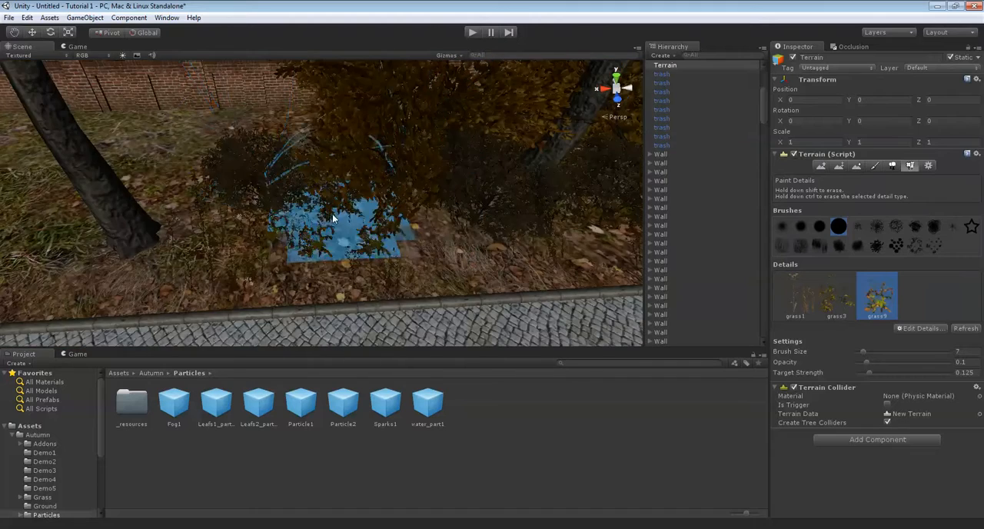
key("Right")
key("Down")
right_click_drag(539, 196, 530, 163)
Reduce the brush size to 2 and paint grass9 details on the leafy ground in front of the bushes
left_click(959, 351)
type("2")
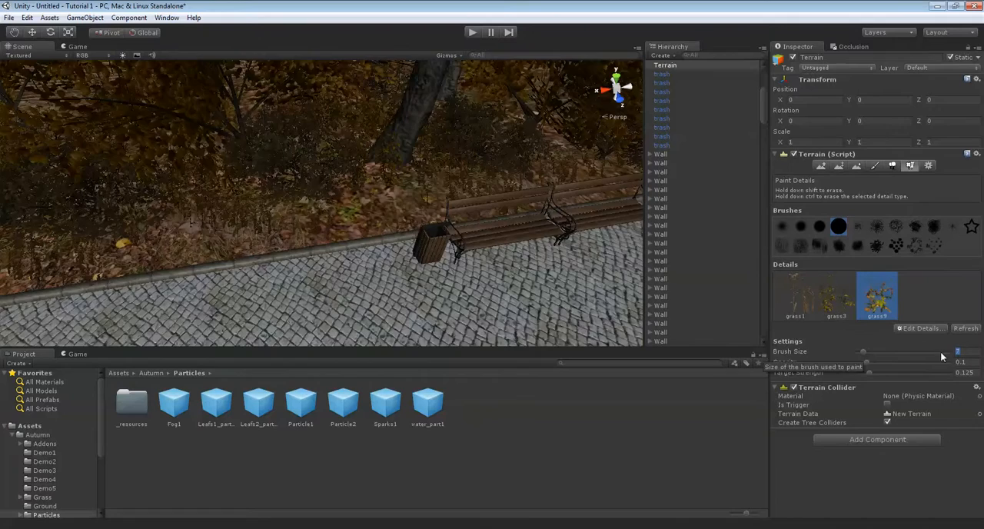
key("Up")
key("Left")
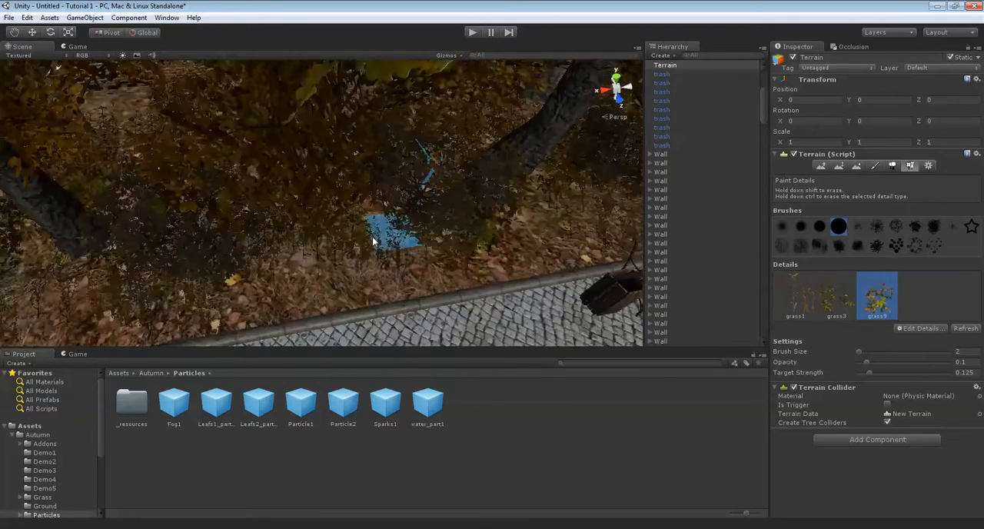
key("Down")
mouse_move(363, 233)
middle_mouse_down()
mouse_move(397, 241)
mouse_move(386, 259)
mouse_move(416, 261)
mouse_move(375, 227)
mouse_move(340, 230)
middle_mouse_up()
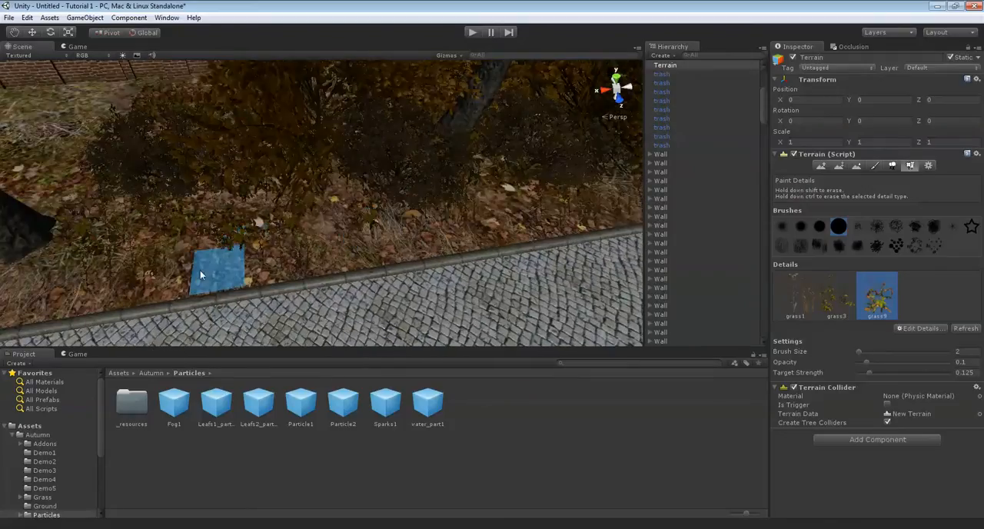
mouse_move(369, 190)
right_mouse_down()
mouse_move(345, 203)
mouse_move(517, 150)
mouse_move(472, 193)
mouse_move(419, 203)
right_mouse_up()
Paint grass9 details at the planted corner beside the path junction
key("Up")
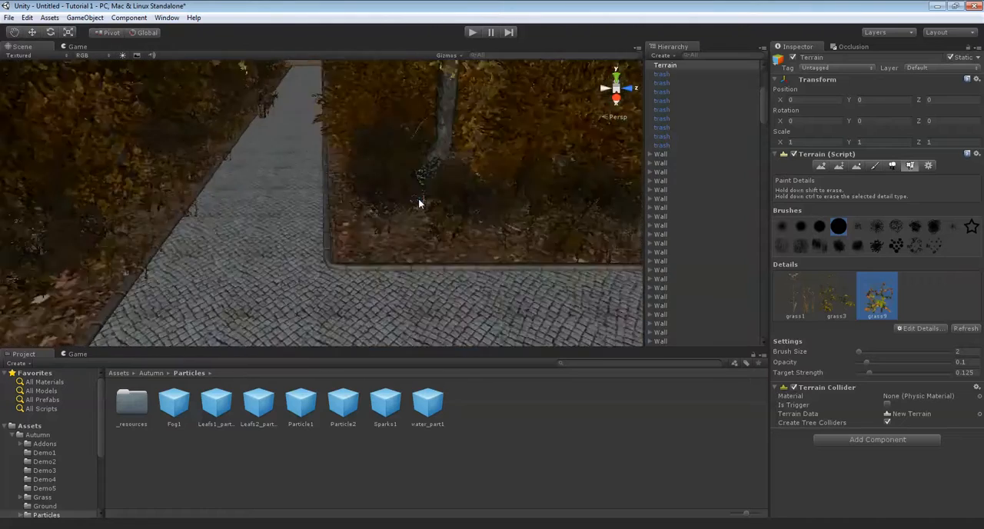
key("Up")
mouse_move(515, 200)
right_mouse_down()
mouse_move(454, 220)
mouse_move(472, 229)
mouse_move(373, 223)
mouse_move(433, 204)
mouse_move(395, 171)
mouse_move(521, 209)
mouse_move(468, 213)
mouse_move(528, 200)
mouse_move(431, 216)
mouse_move(436, 229)
mouse_move(362, 193)
mouse_move(358, 209)
mouse_move(241, 176)
mouse_move(285, 161)
mouse_move(204, 198)
mouse_move(311, 142)
mouse_move(400, 199)
mouse_move(296, 201)
mouse_move(385, 198)
mouse_move(475, 274)
mouse_move(376, 231)
mouse_move(375, 242)
mouse_move(252, 198)
mouse_move(292, 226)
mouse_move(325, 226)
mouse_move(552, 153)
mouse_move(413, 214)
mouse_move(457, 187)
mouse_move(418, 176)
mouse_move(514, 164)
mouse_move(390, 188)
mouse_move(431, 257)
right_mouse_up()
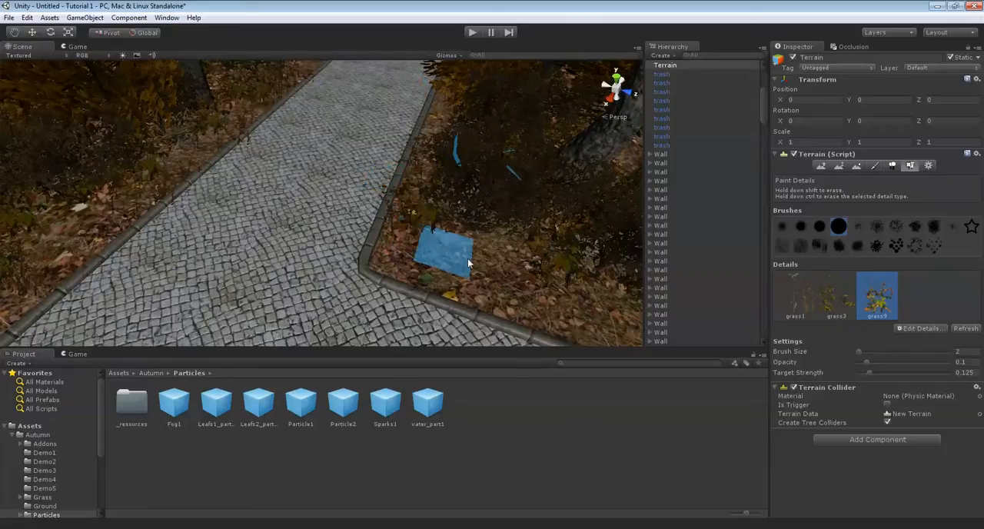
left_click(469, 262)
mouse_move(469, 262)
right_mouse_down()
mouse_move(269, 236)
mouse_move(395, 213)
mouse_move(247, 198)
mouse_move(240, 185)
mouse_move(277, 144)
mouse_move(252, 162)
right_mouse_up()
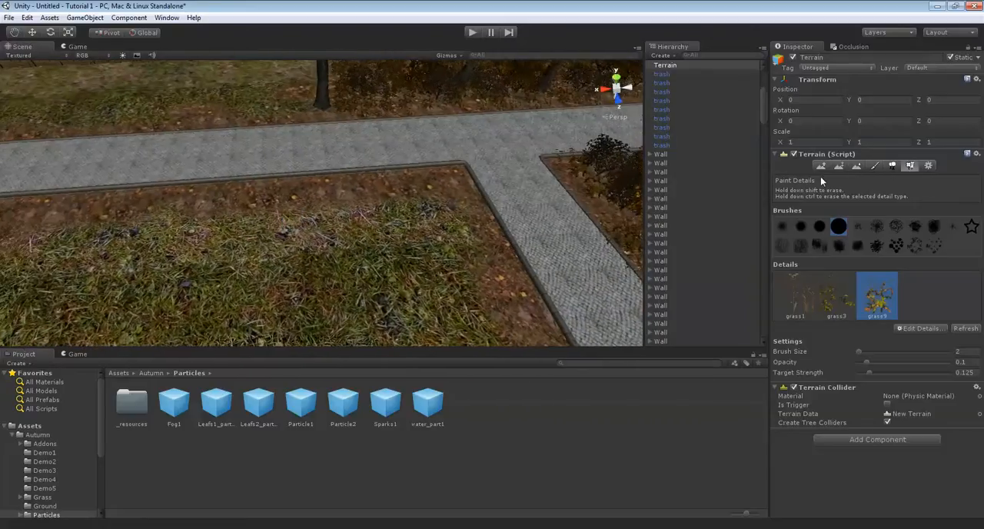
Paint the fourth ground texture with brush size 1 in patches on the lawn beside the path junction
left_click(874, 167)
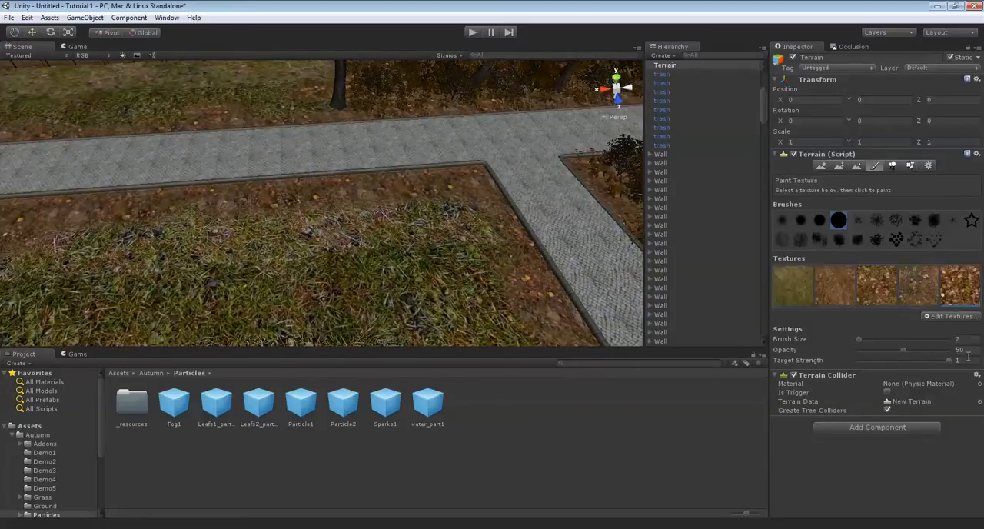
type("1")
left_click(912, 281)
mouse_move(401, 178)
right_mouse_down()
mouse_move(326, 190)
mouse_move(412, 223)
mouse_move(395, 223)
right_mouse_up()
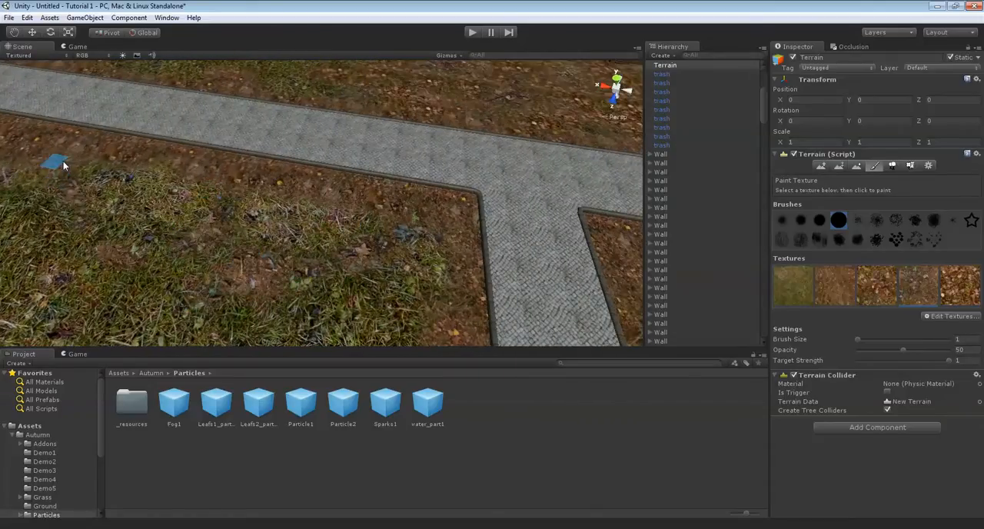
scroll(200, 298, "down", 4)
middle_click_drag(192, 226, 258, 211)
Spread further patches of the fourth ground texture across the rest of the lawn between the paths
left_click_drag(258, 211, 345, 265)
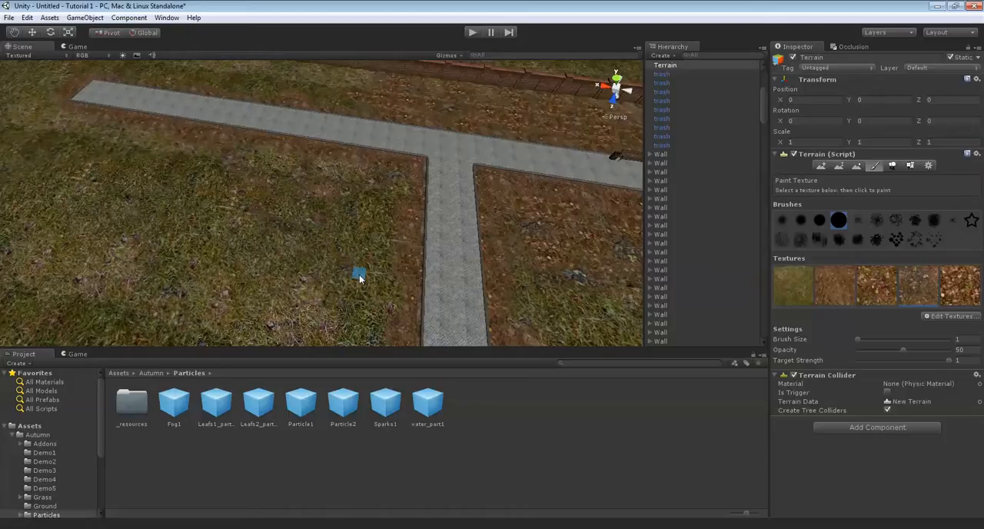
right_click_drag(393, 227, 263, 271)
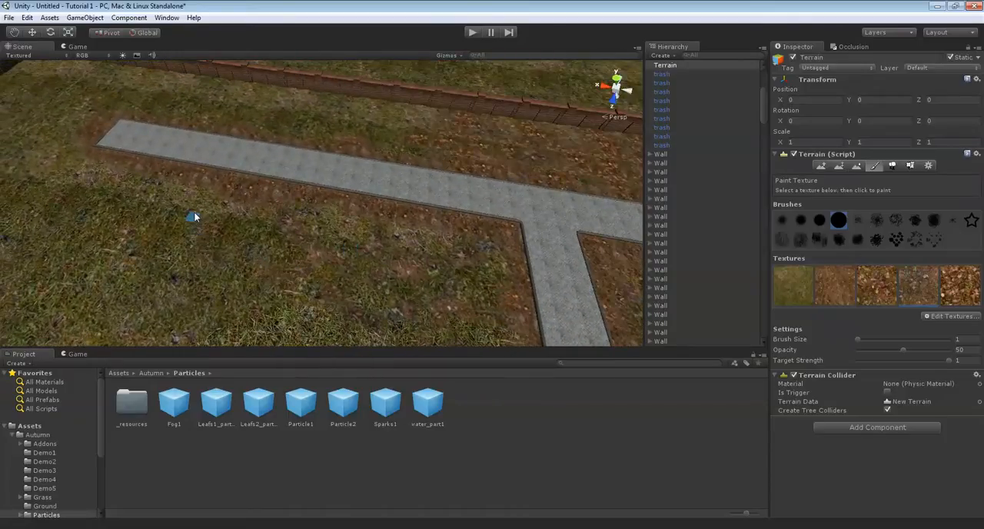
right_click_drag(256, 213, 414, 267)
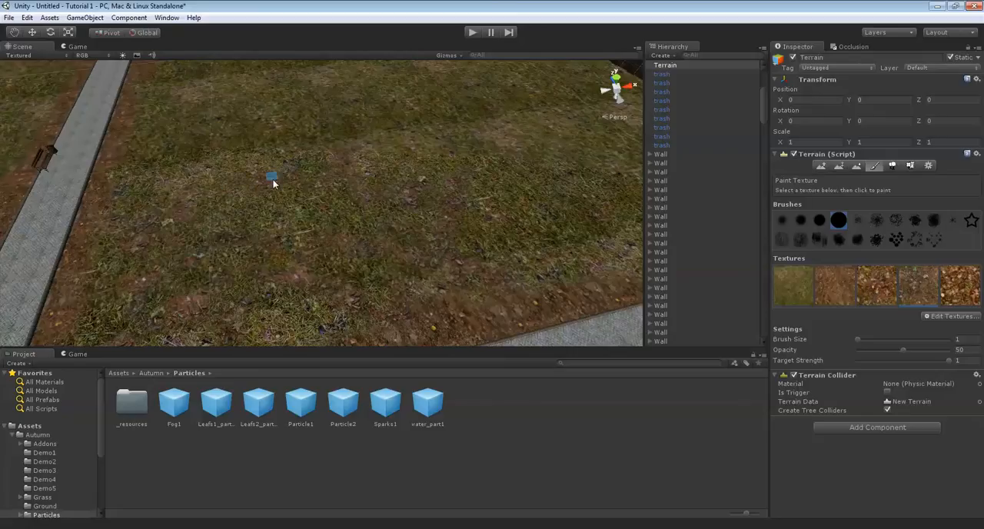
right_click_drag(311, 229, 395, 205)
right_click_drag(506, 247, 854, 253)
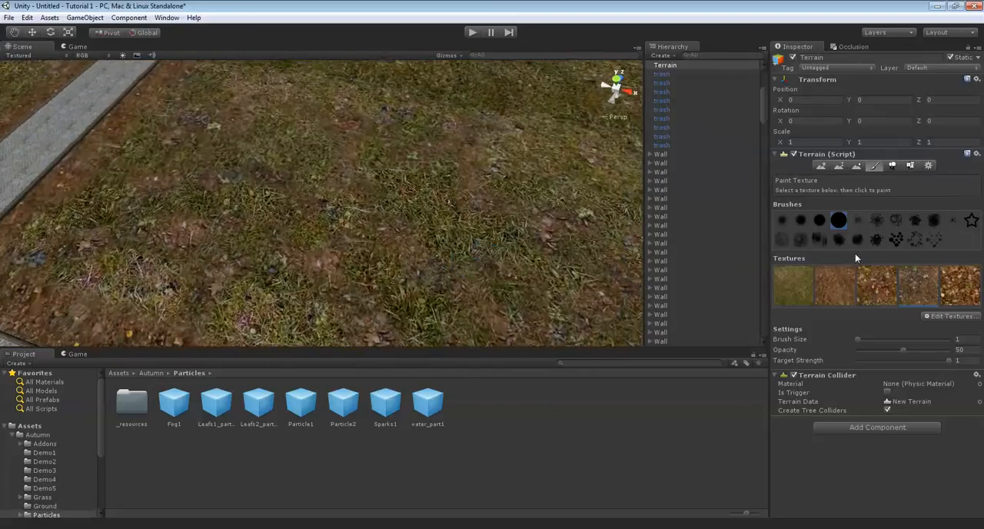
Paint the fifth, leafy texture with brush size 1 over the lawn near the path corner
left_click(950, 289)
right_click_drag(482, 256, 441, 247)
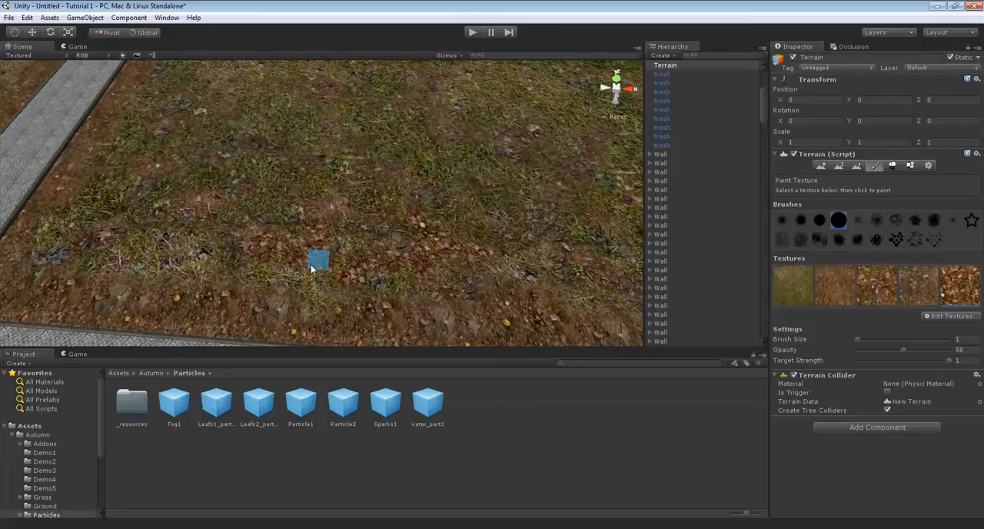
mouse_move(312, 305)
middle_mouse_down()
mouse_move(340, 284)
mouse_move(327, 272)
mouse_move(341, 286)
middle_mouse_up()
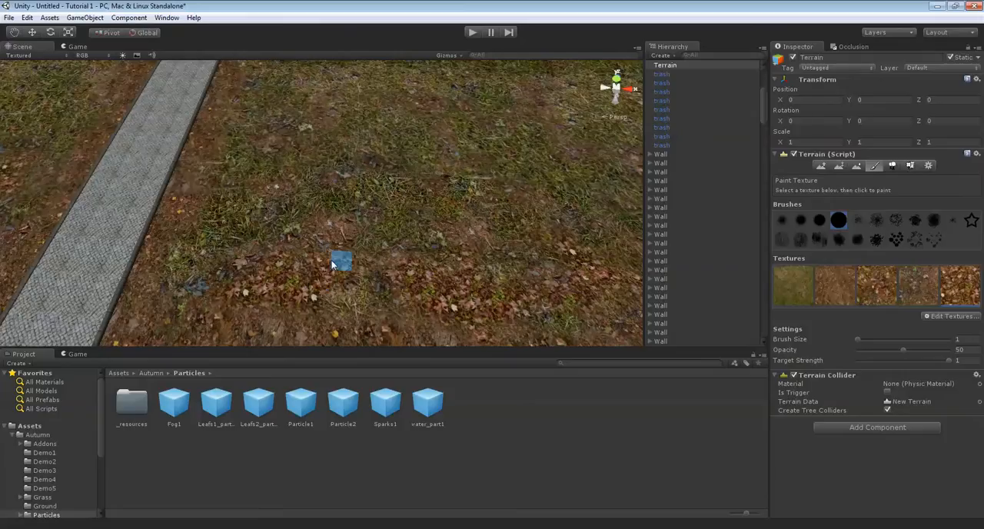
key("Up")
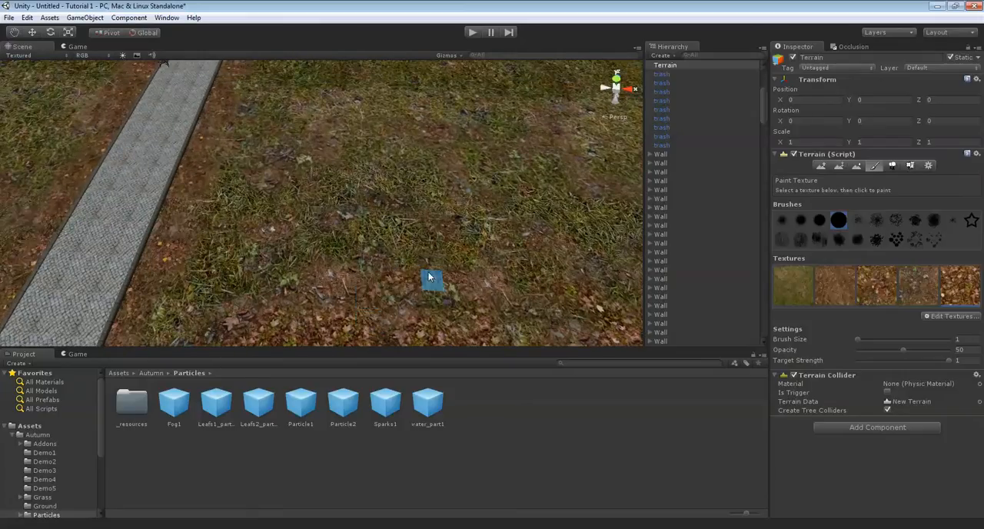
middle_click_drag(339, 256, 365, 251)
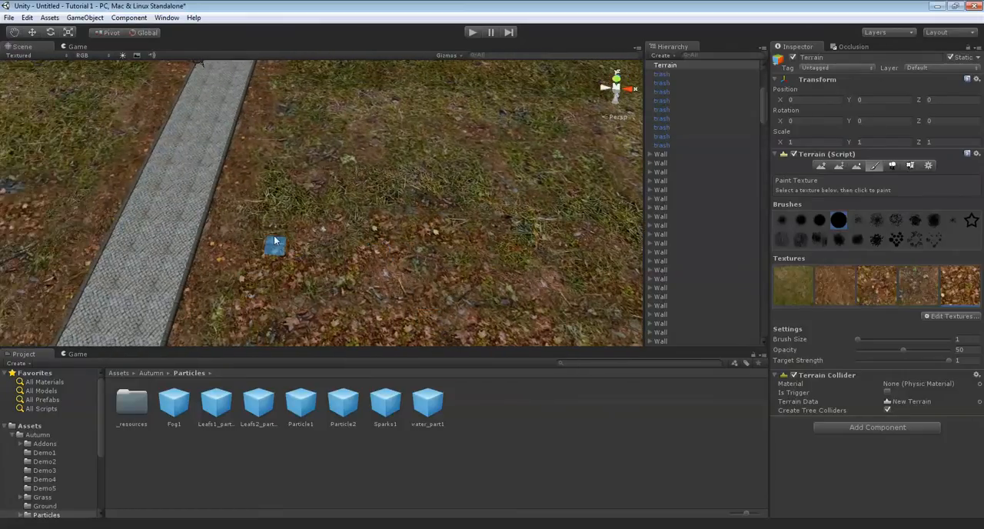
key("Up")
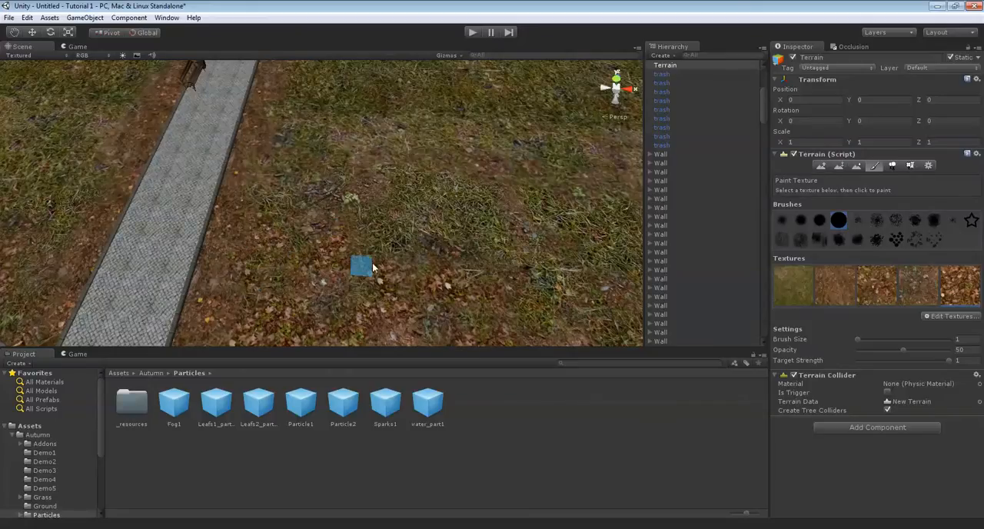
Extend the leafy texture patches further along the lawn beside the long path
key("Up")
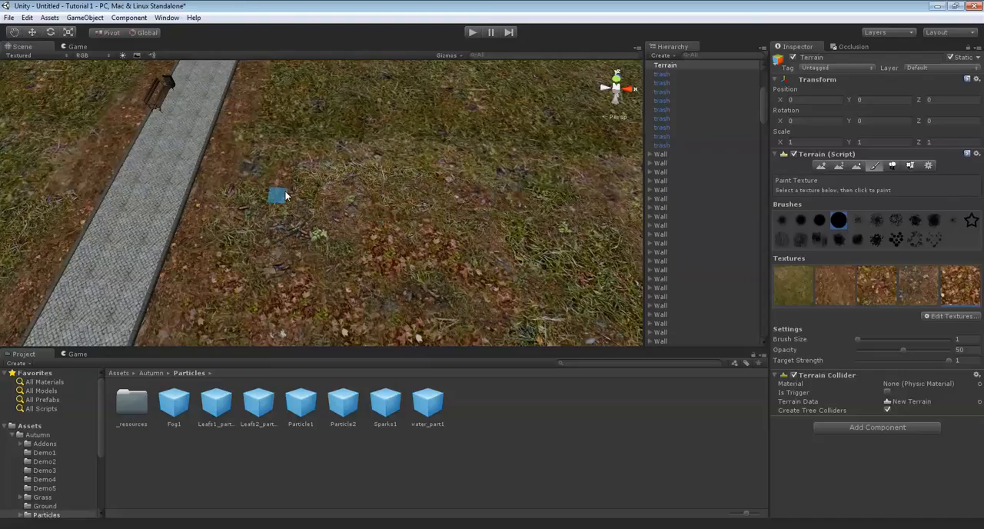
key("Up")
key("Left")
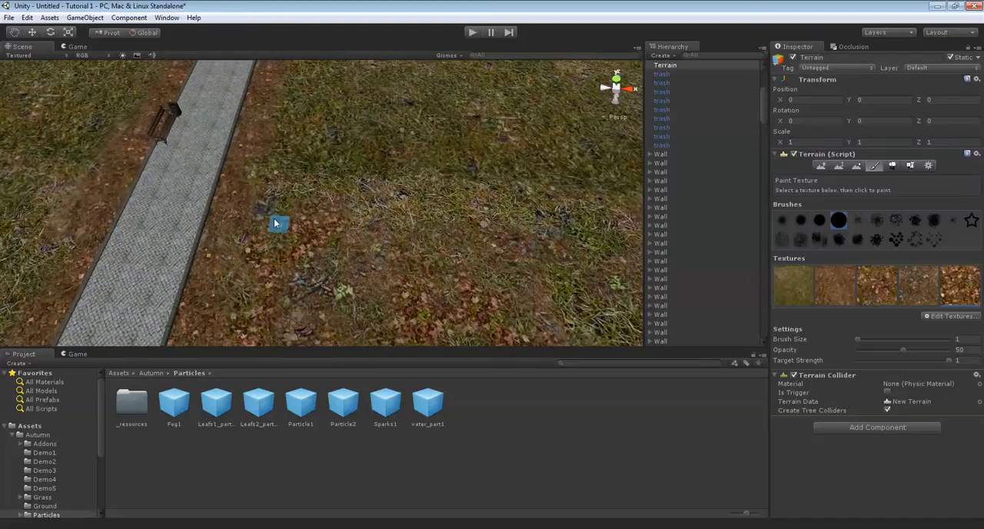
right_click_drag(377, 187, 392, 193)
key("Left")
right_click_drag(343, 238, 356, 242)
key("Right")
key("Up")
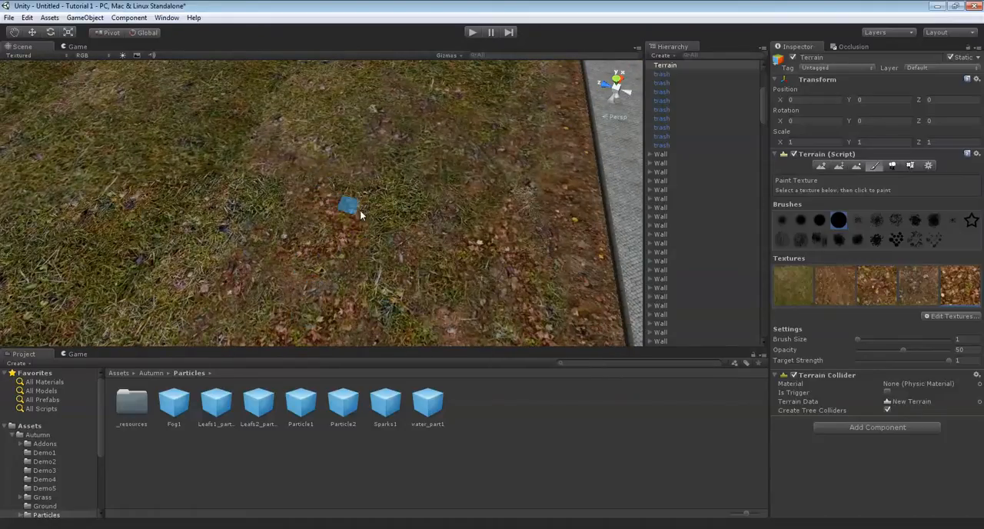
Continue painting the leafy texture along the lawn towards the end of the path
key("Right")
key("Up")
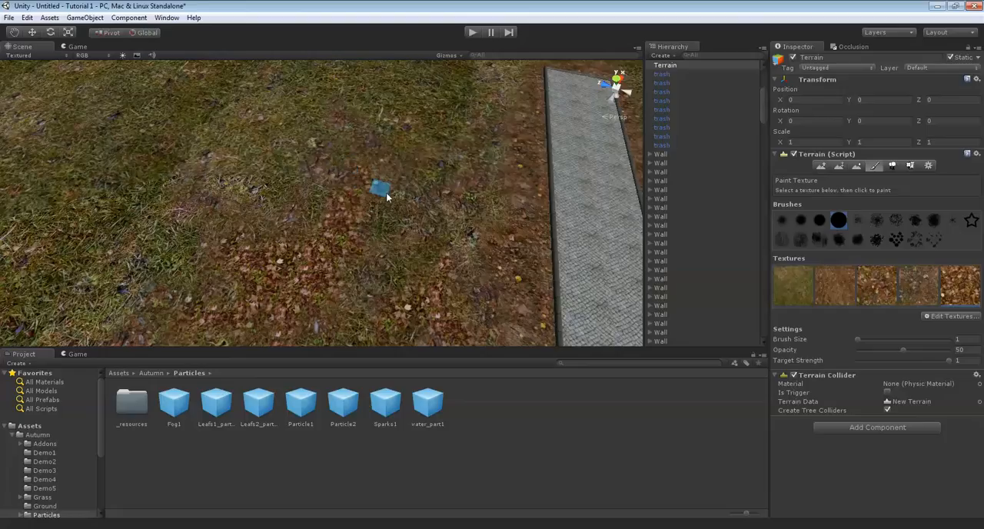
key("Right")
key("Up")
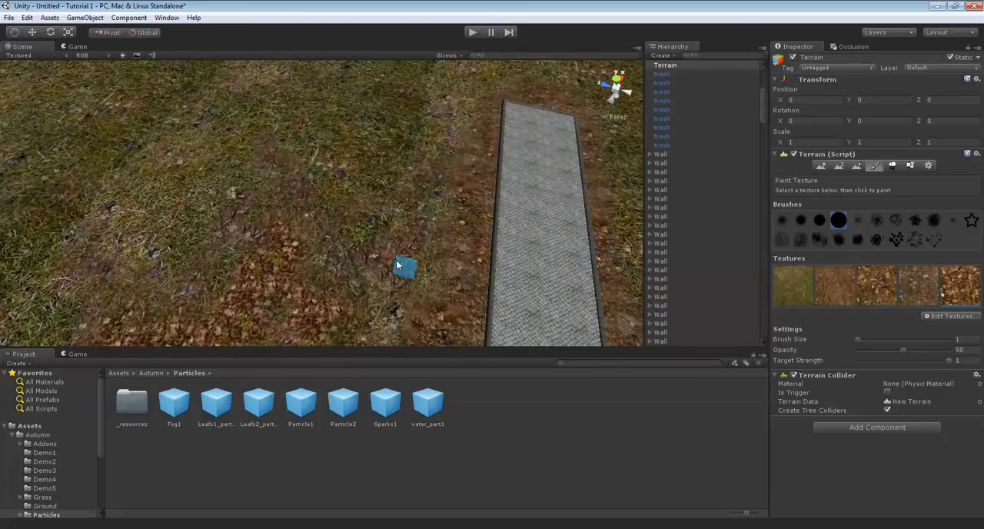
Fill the remaining grassy gaps in the lawn corner between the two paths with the leafy texture
left_click_drag(456, 248, 387, 254, "alt")
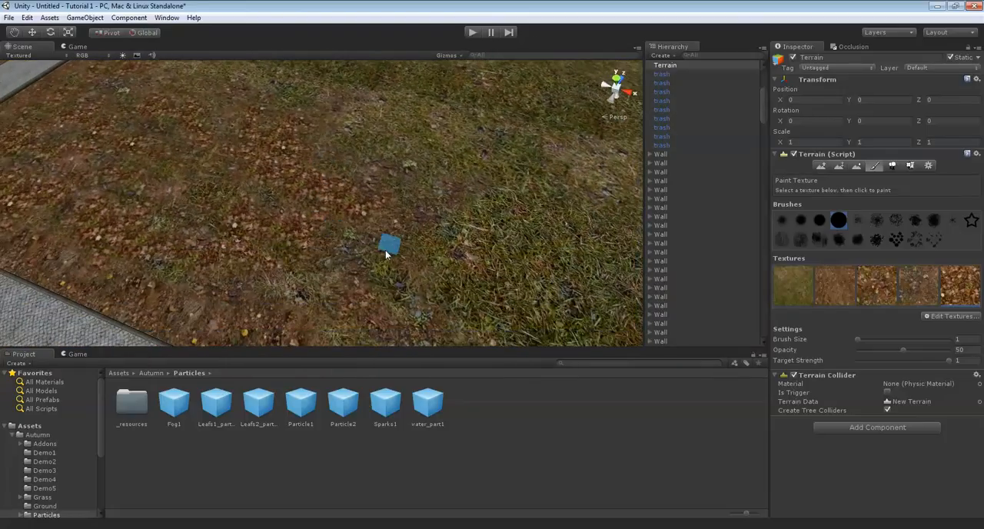
key("Down")
key("Left")
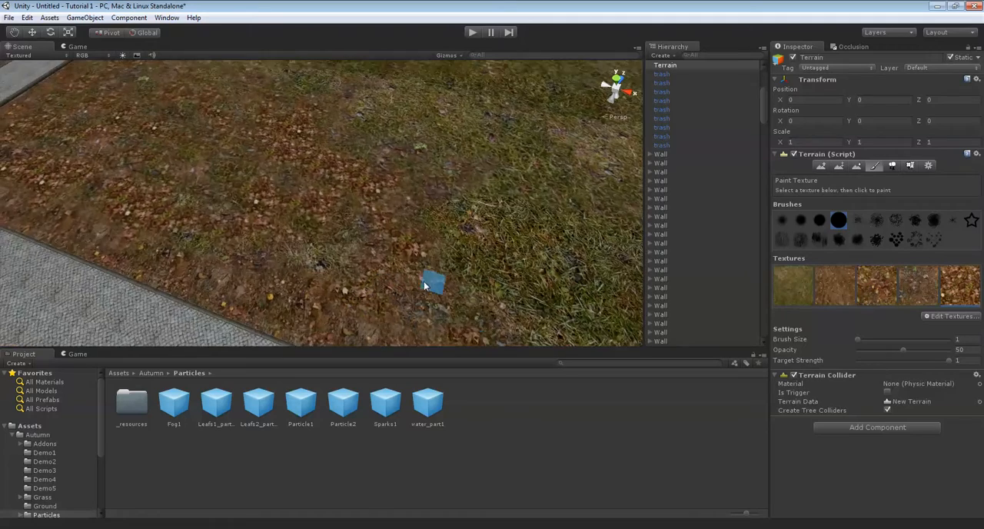
key("Up")
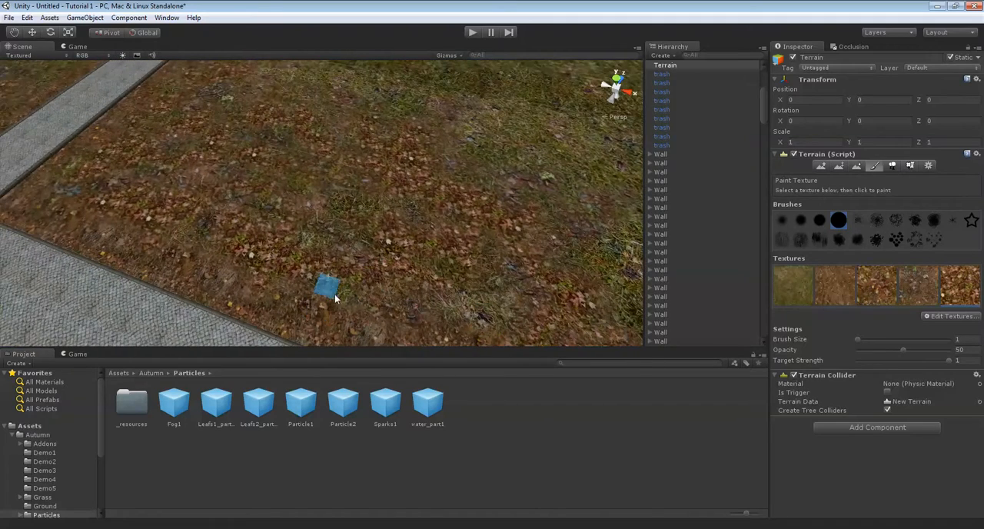
scroll(332, 254, "down", 5)
right_click_drag(329, 237, 369, 246)
scroll(416, 278, "up", 5)
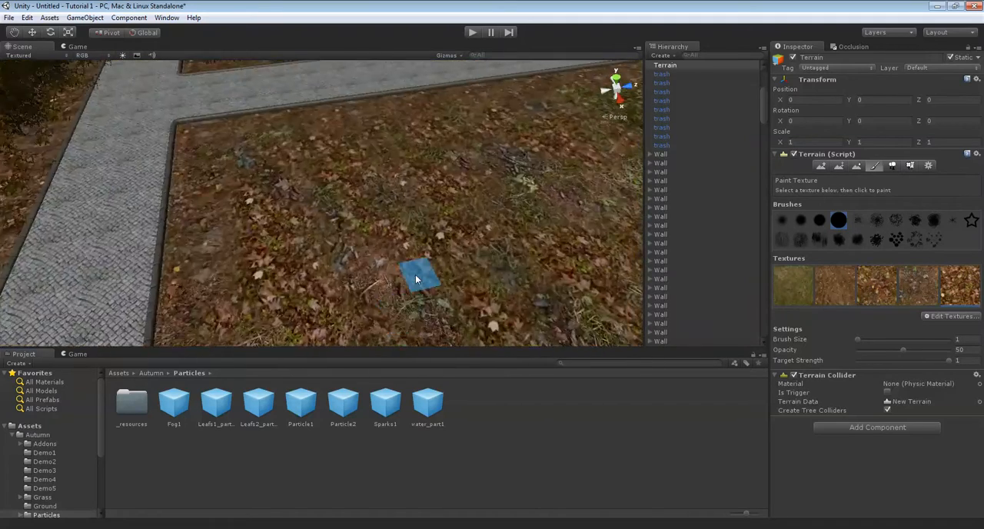
scroll(416, 278, "up", 3)
scroll(433, 248, "down", 7)
scroll(373, 246, "up", 3)
scroll(373, 244, "up", 6)
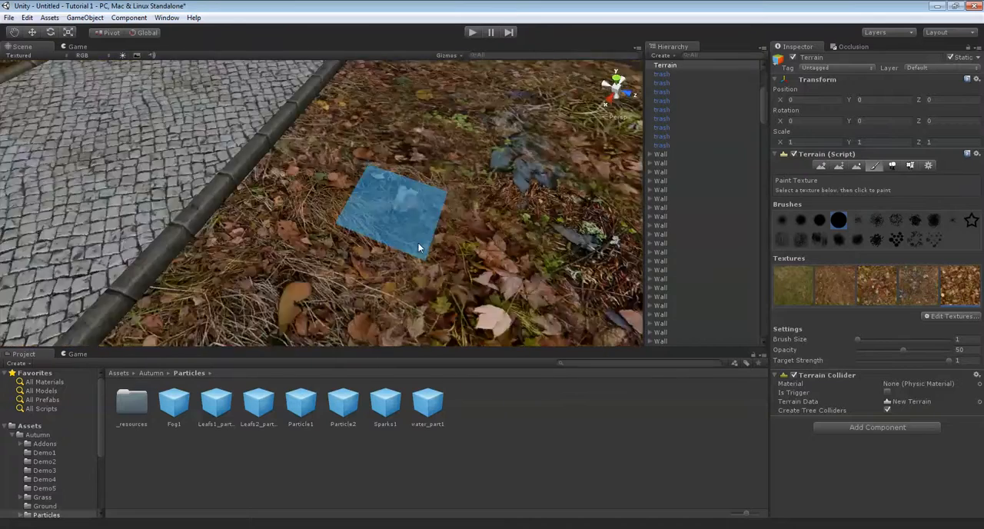
left_click_drag(418, 243, 355, 224, "alt")
scroll(308, 205, "down", 7)
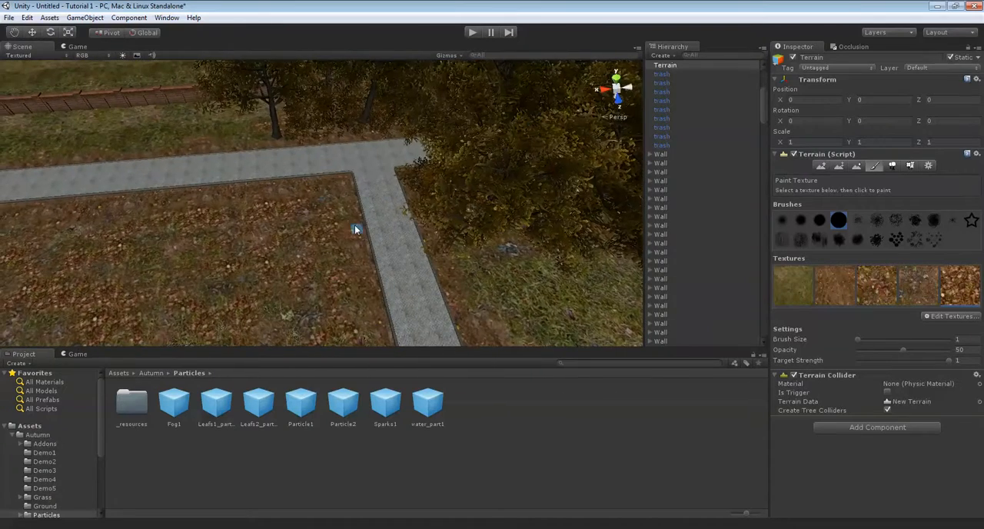
left_click_drag(307, 309, 898, 174, "alt")
Switch to tree placement and place S_Tree9 trees on the leaf-covered lawn beside the path junction
left_click(896, 167)
left_click_drag(499, 254, 653, 249, "alt")
mouse_move(294, 188)
left_mouse_down("alt")
mouse_move(340, 213)
mouse_move(362, 178)
left_mouse_up("alt")
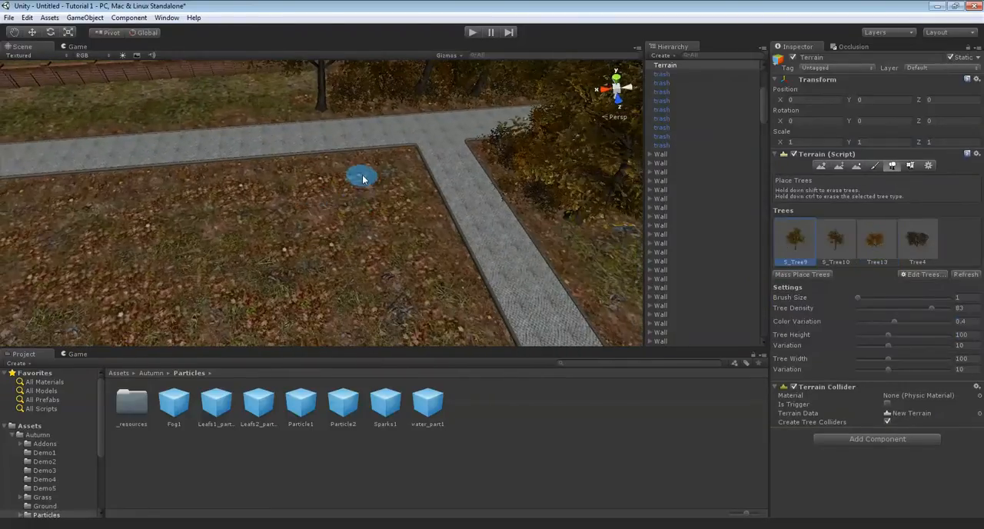
left_click(376, 201)
key("Down")
key("Left")
left_click(380, 239)
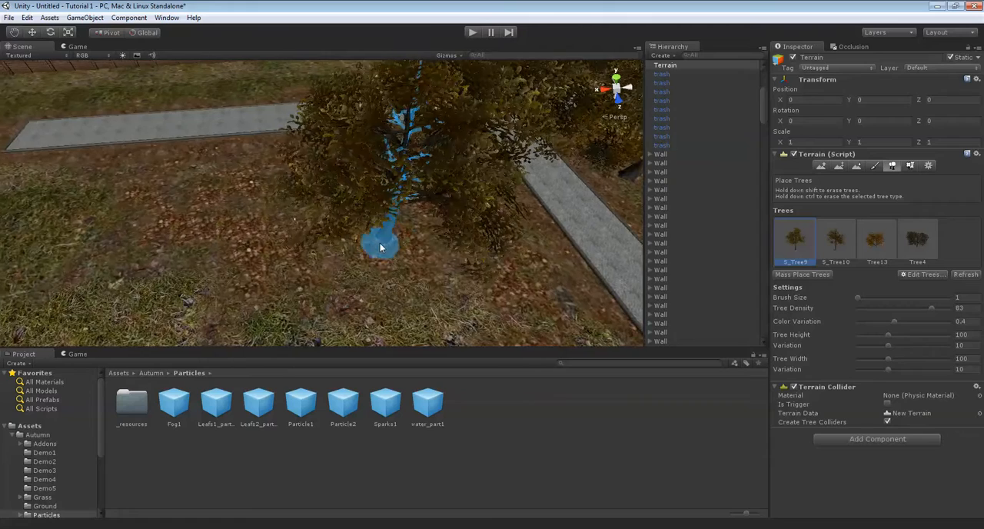
Place another S_Tree9 tree on the leaf-covered lawn near the path
key("Left")
key("Left")
left_click(320, 242)
Choose S_Tree10 and place the first trees of this type among the existing ones on the lawn corner
key("Right")
left_click(849, 240)
left_click_drag(455, 242, 402, 279, "alt")
key("Up")
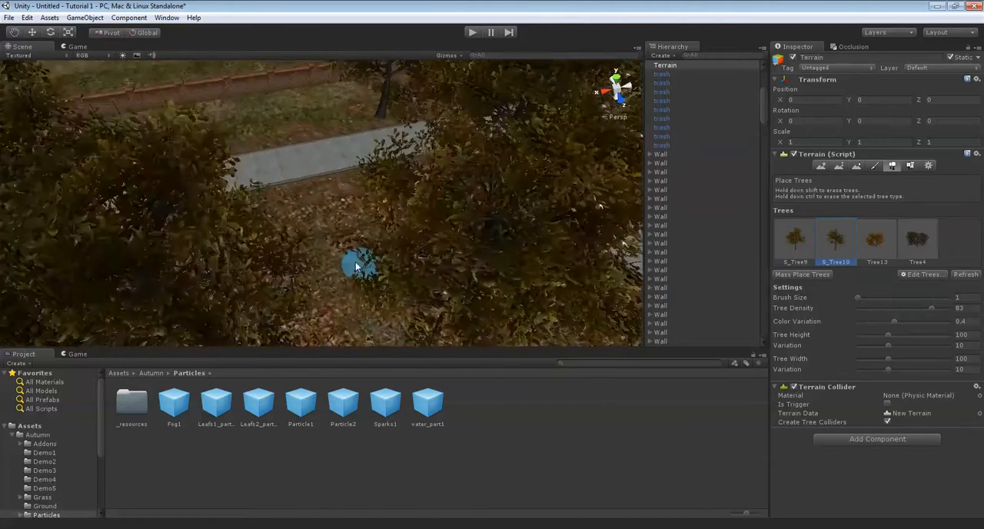
key("Up")
left_click_drag(325, 254, 652, 199, "alt")
left_click_drag(192, 197, 310, 193, "alt")
Fill the gaps along the cobbled path with more S_Tree10 trees
key("Down")
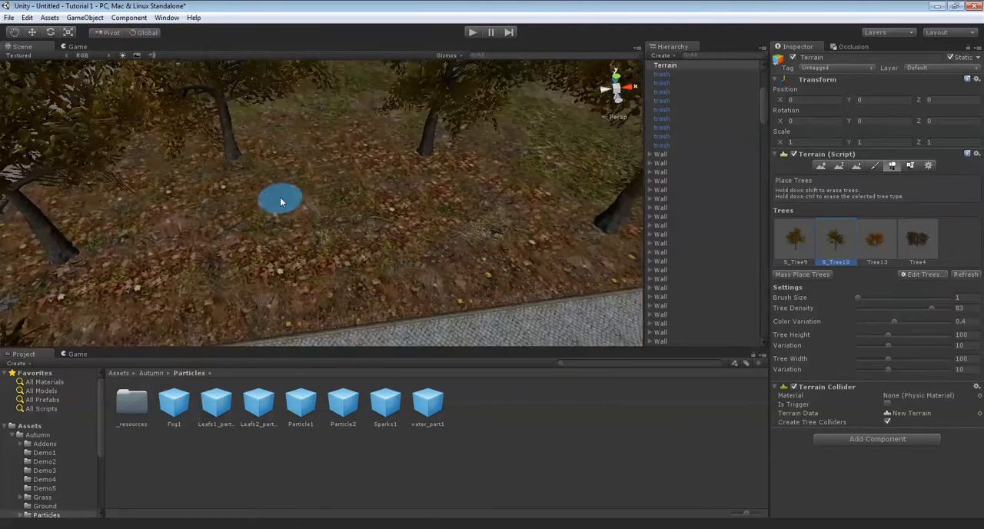
left_click(224, 190)
left_click(502, 179)
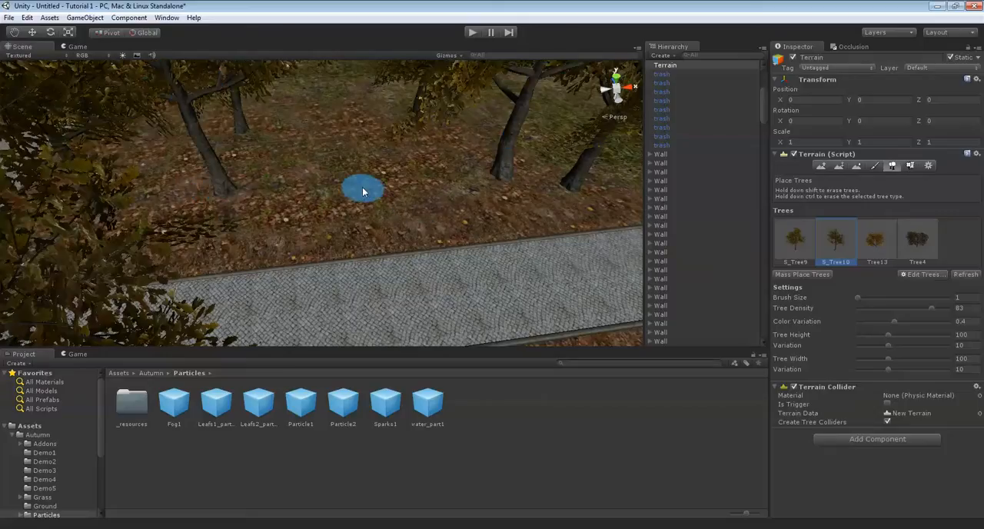
key("Up")
key("Right")
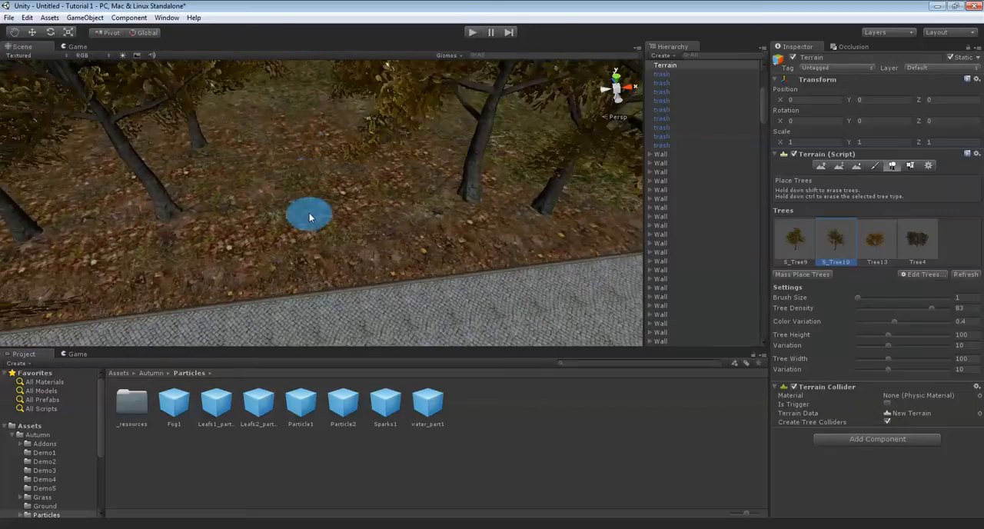
left_click(311, 239)
Place orange Tree13 trees between the tall trunks along the cobbled path
left_click(877, 244)
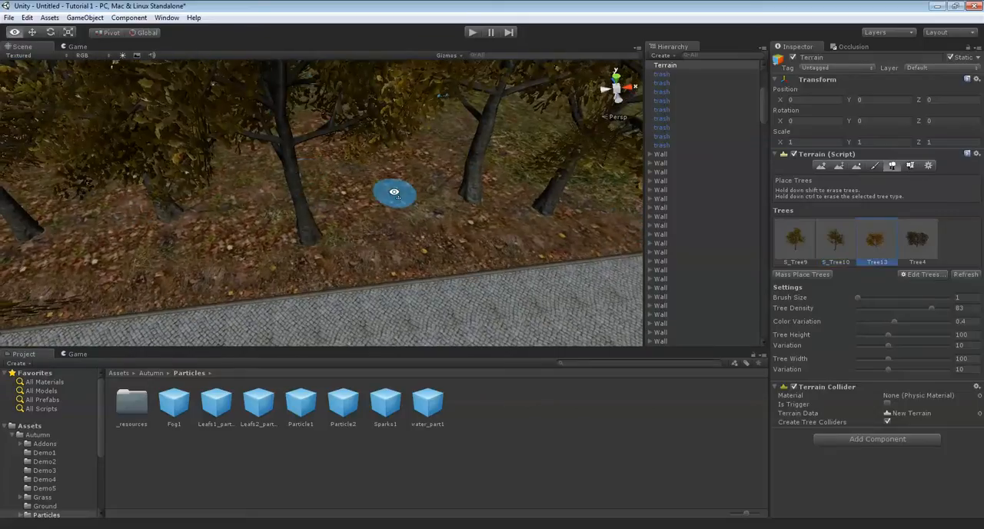
left_click(375, 184)
left_click(513, 191)
key("Left")
left_click(341, 238)
mouse_move(341, 238)
right_mouse_down()
mouse_move(336, 220)
mouse_move(356, 257)
right_mouse_up()
left_click(356, 259)
mouse_move(297, 166)
right_mouse_down()
mouse_move(308, 153)
mouse_move(428, 202)
right_mouse_up()
mouse_move(404, 156)
right_mouse_down()
mouse_move(263, 220)
mouse_move(373, 193)
mouse_move(408, 222)
mouse_move(471, 191)
right_mouse_up()
left_click(289, 206, "shift")
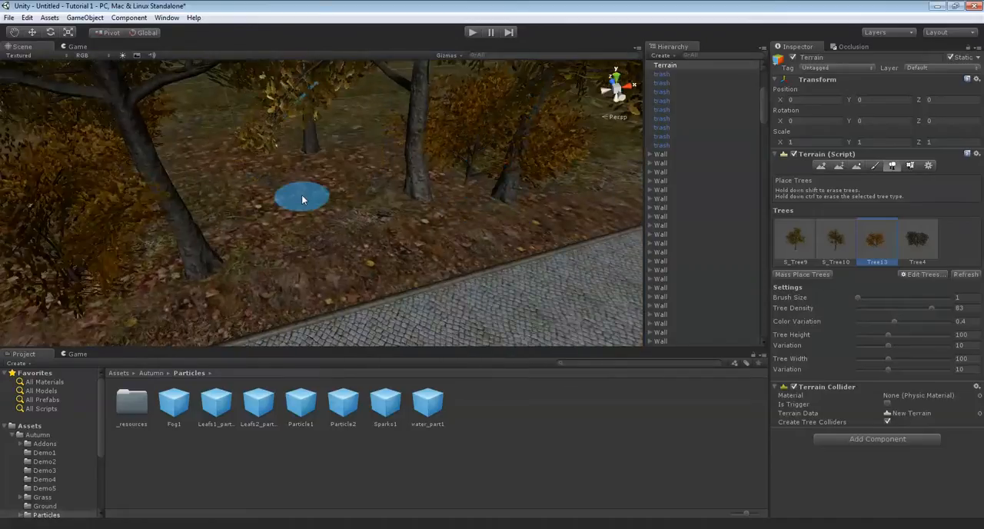
left_click(313, 224)
Choose Tree4, set its height and width to 50, and place the first low bushes around the trunks beside the path
mouse_move(313, 223)
right_mouse_down()
mouse_move(469, 226)
mouse_move(833, 194)
mouse_move(915, 255)
right_mouse_up()
left_click(976, 335)
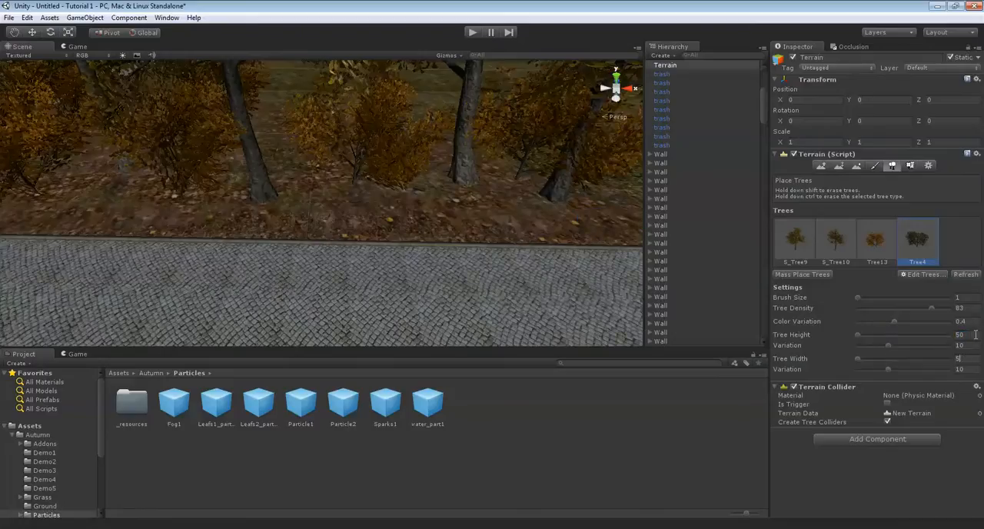
mouse_move(546, 139)
right_mouse_down()
mouse_move(399, 273)
mouse_move(377, 204)
mouse_move(428, 194)
mouse_move(391, 184)
mouse_move(388, 206)
mouse_move(353, 219)
mouse_move(343, 206)
mouse_move(392, 229)
mouse_move(408, 212)
right_mouse_up()
left_click(453, 192)
left_click(388, 207)
left_click(342, 206)
left_click(281, 166)
Continue the row of Tree4 bushes along the planted strip towards the path corner
mouse_move(281, 166)
right_mouse_down()
mouse_move(415, 243)
mouse_move(374, 242)
mouse_move(392, 218)
mouse_move(391, 246)
right_mouse_up()
left_click(445, 212)
left_click(416, 242)
left_click(393, 274)
left_click(342, 175)
right_click_drag(341, 175, 493, 192)
key("Left")
left_click(265, 199)
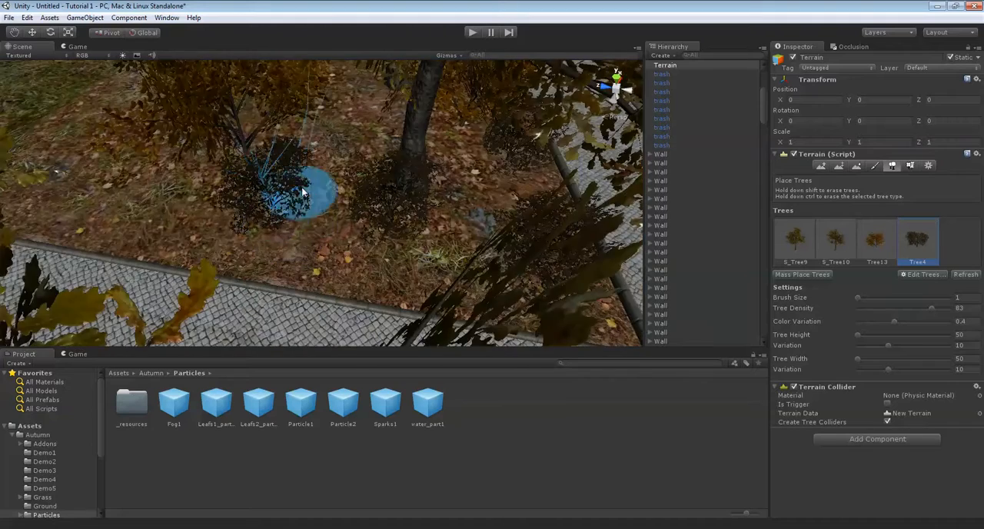
Place the remaining Tree4 bushes around the trunks at the corner of the planted strip
left_click(359, 149)
key("Left")
key("Right")
right_click_drag(359, 153, 263, 136)
key("Right")
right_click_drag(241, 183, 189, 187)
key("Left")
left_click(219, 188)
mouse_move(269, 184)
right_mouse_down()
mouse_move(241, 180)
mouse_move(338, 185)
right_mouse_up()
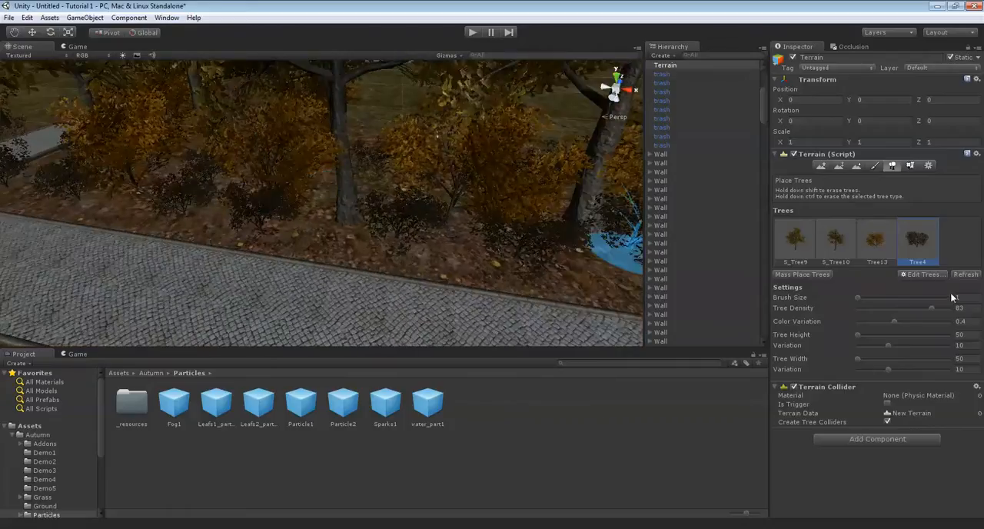
Switch to detail painting and paint grass1 with brush size 3 along the lawn edge beside the cobbled path
left_click(911, 166)
mouse_move(491, 199)
right_mouse_down()
mouse_move(538, 257)
mouse_move(791, 292)
right_mouse_up()
left_click(791, 292)
mouse_move(538, 230)
right_mouse_down()
mouse_move(743, 296)
mouse_move(807, 262)
right_mouse_up()
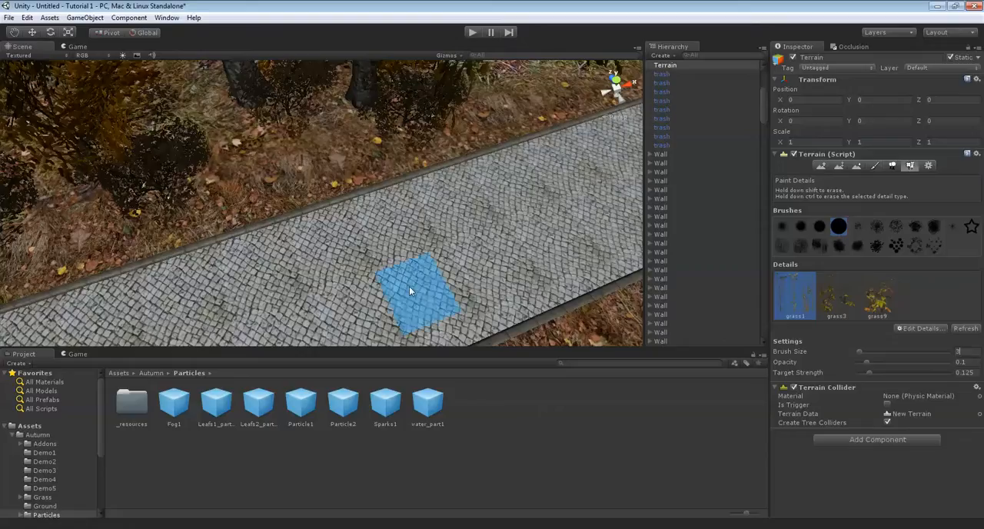
mouse_move(409, 218)
right_mouse_down()
mouse_move(509, 210)
mouse_move(482, 140)
right_mouse_up()
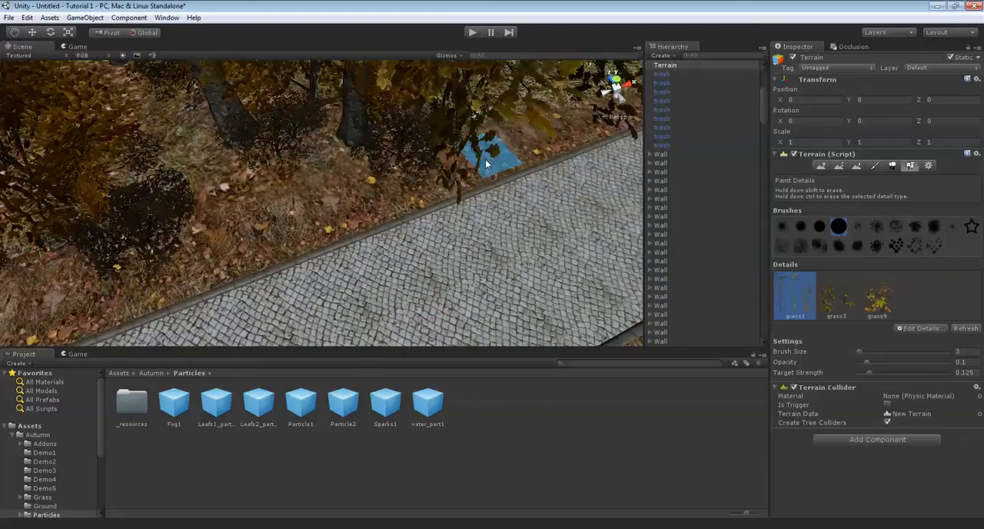
left_click(358, 212)
mouse_move(358, 210)
right_mouse_down()
mouse_move(329, 222)
mouse_move(390, 204)
right_mouse_up()
mouse_move(312, 212)
right_mouse_down()
mouse_move(323, 235)
mouse_move(299, 248)
mouse_move(362, 239)
right_mouse_up()
mouse_move(285, 259)
right_mouse_down()
mouse_move(322, 245)
mouse_move(327, 231)
mouse_move(334, 252)
mouse_move(325, 245)
mouse_move(369, 224)
mouse_move(309, 247)
mouse_move(332, 249)
mouse_move(328, 229)
mouse_move(274, 253)
mouse_move(336, 259)
mouse_move(342, 270)
mouse_move(347, 255)
right_mouse_up()
middle_click_drag(269, 204, 345, 218)
right_click_drag(289, 132, 431, 192)
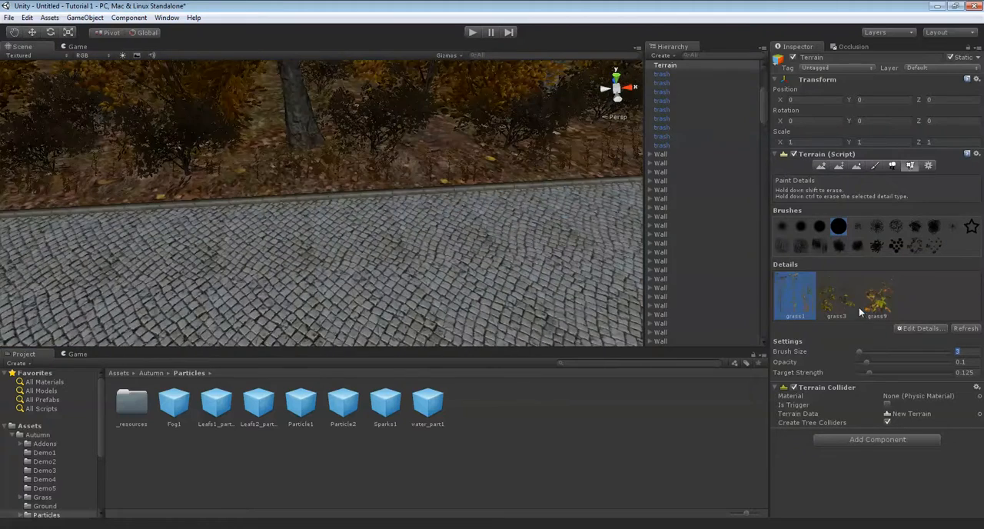
Paint grass3 details with brush size 7 between the bushes and trunks of the planted strip
mouse_move(301, 209)
right_mouse_down()
mouse_move(357, 226)
mouse_move(339, 228)
right_mouse_up()
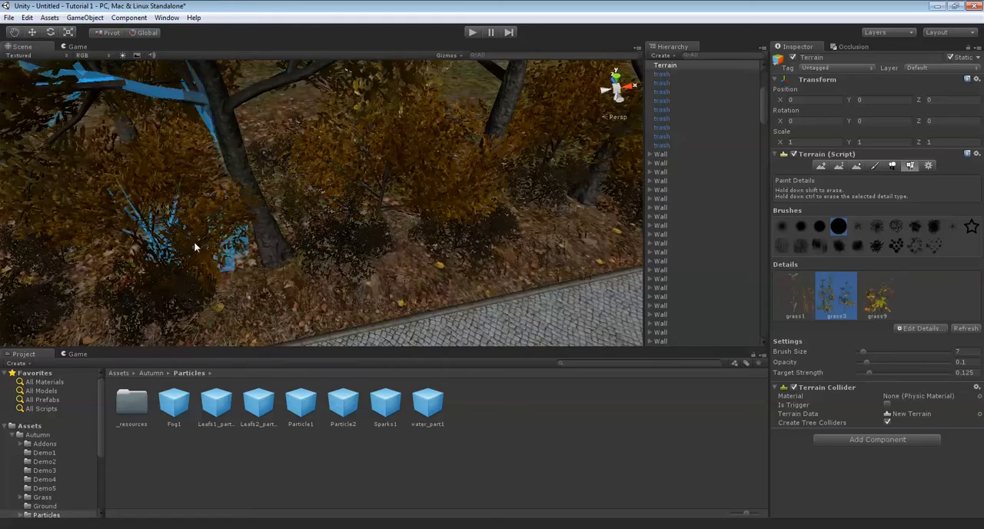
right_click_drag(251, 185, 348, 206)
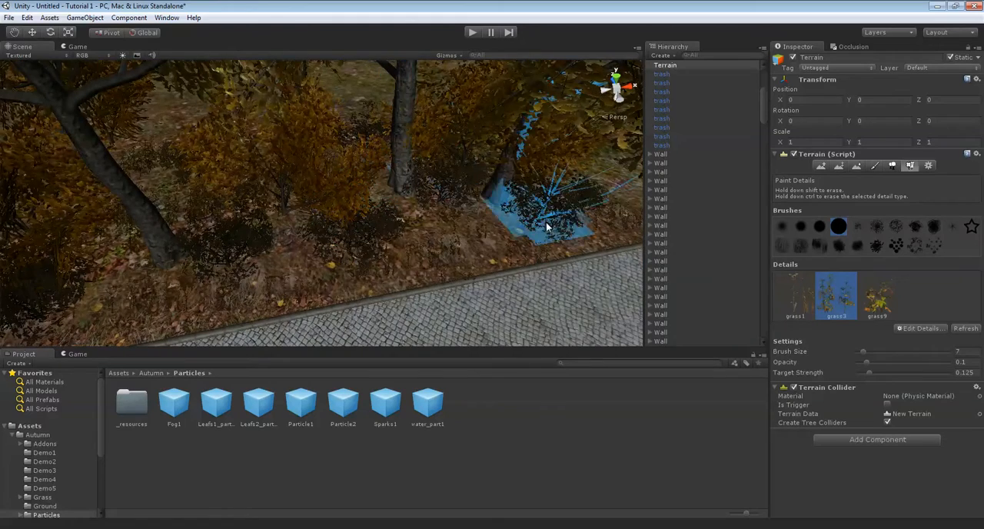
mouse_move(531, 206)
right_mouse_down()
mouse_move(385, 237)
mouse_move(300, 176)
mouse_move(361, 215)
mouse_move(369, 209)
mouse_move(312, 183)
mouse_move(374, 136)
mouse_move(263, 187)
mouse_move(391, 246)
mouse_move(307, 131)
mouse_move(530, 280)
mouse_move(440, 206)
right_mouse_up()
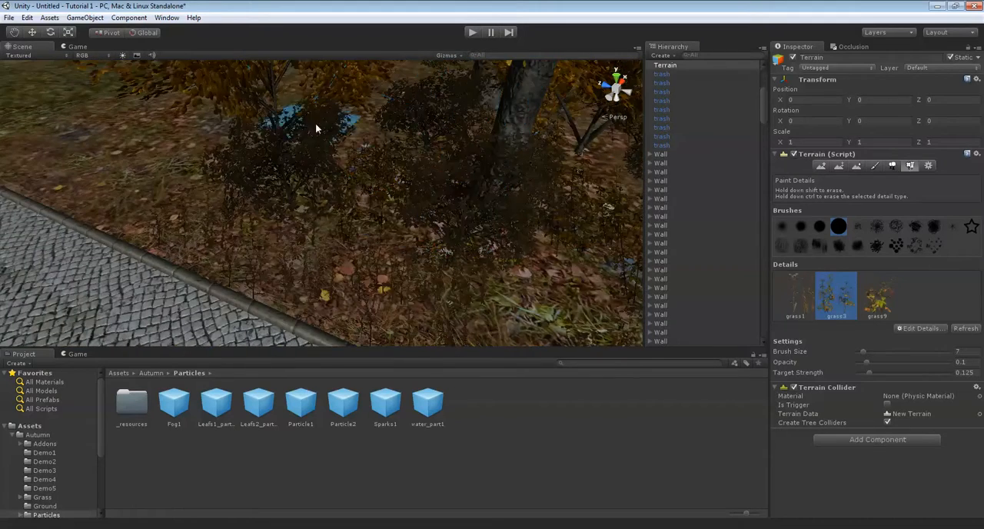
mouse_move(322, 152)
right_mouse_down()
mouse_move(381, 158)
mouse_move(292, 141)
mouse_move(502, 228)
mouse_move(311, 179)
mouse_move(380, 176)
mouse_move(439, 209)
mouse_move(392, 208)
mouse_move(407, 222)
mouse_move(329, 164)
mouse_move(393, 190)
right_mouse_up()
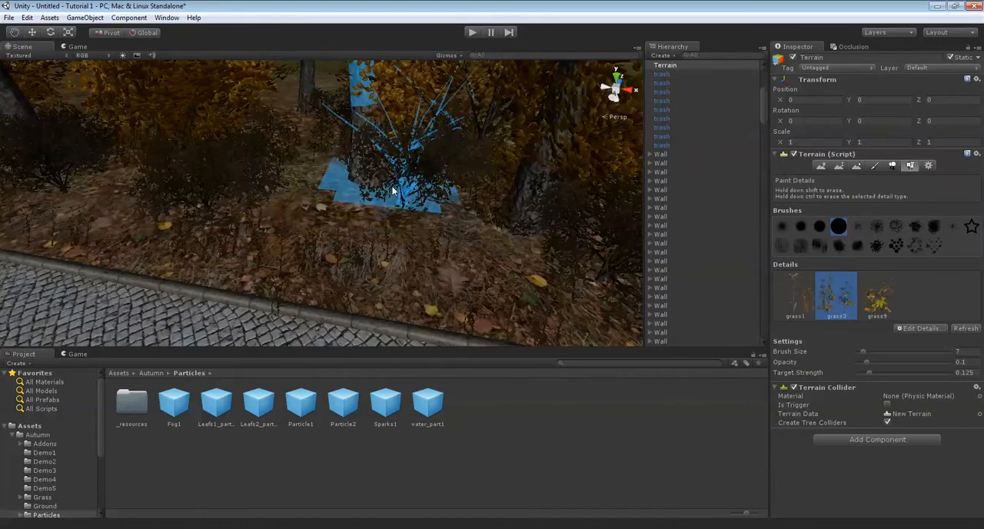
mouse_move(324, 205)
right_mouse_down()
mouse_move(518, 220)
mouse_move(484, 220)
mouse_move(388, 190)
mouse_move(407, 205)
mouse_move(330, 176)
mouse_move(330, 197)
mouse_move(363, 177)
mouse_move(389, 190)
mouse_move(310, 172)
mouse_move(264, 193)
mouse_move(286, 176)
mouse_move(399, 183)
mouse_move(428, 121)
mouse_move(433, 193)
mouse_move(435, 171)
mouse_move(374, 233)
mouse_move(378, 243)
right_mouse_up()
right_click_drag(488, 223, 496, 253)
Paint grass9 details with brush size 2 in small patches along both edges of the cobbled path
type("2")
right_click_drag(417, 206, 355, 231)
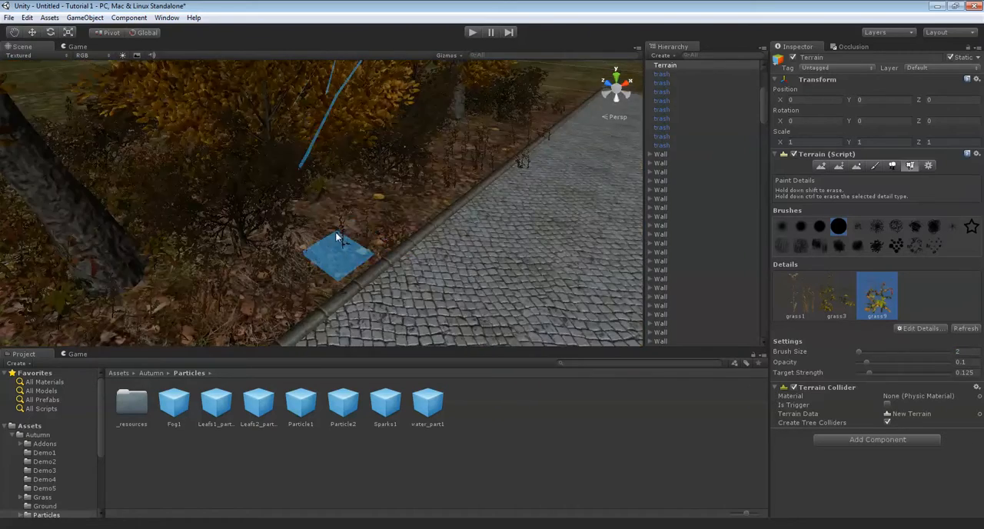
mouse_move(360, 216)
right_mouse_down()
mouse_move(423, 213)
mouse_move(428, 190)
right_mouse_up()
mouse_move(477, 162)
right_mouse_down()
mouse_move(492, 151)
mouse_move(299, 153)
mouse_move(496, 251)
mouse_move(507, 258)
mouse_move(504, 284)
mouse_move(476, 276)
mouse_move(457, 246)
mouse_move(453, 261)
mouse_move(431, 257)
mouse_move(419, 209)
mouse_move(432, 270)
mouse_move(333, 244)
mouse_move(432, 210)
right_mouse_up()
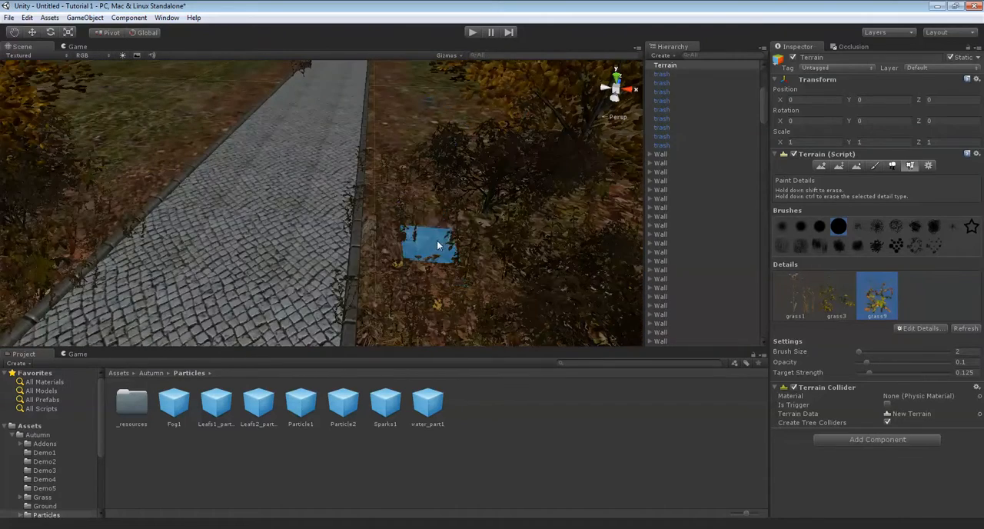
mouse_move(346, 197)
right_mouse_down()
mouse_move(454, 192)
mouse_move(380, 182)
mouse_move(341, 222)
mouse_move(541, 238)
mouse_move(372, 238)
mouse_move(434, 194)
mouse_move(331, 208)
mouse_move(536, 217)
mouse_move(481, 218)
mouse_move(528, 264)
mouse_move(430, 286)
mouse_move(334, 285)
mouse_move(507, 305)
mouse_move(393, 197)
mouse_move(431, 173)
mouse_move(417, 191)
mouse_move(441, 231)
mouse_move(500, 208)
mouse_move(289, 191)
mouse_move(330, 226)
mouse_move(551, 202)
mouse_move(348, 206)
mouse_move(341, 181)
mouse_move(454, 171)
mouse_move(408, 196)
mouse_move(367, 186)
right_mouse_up()
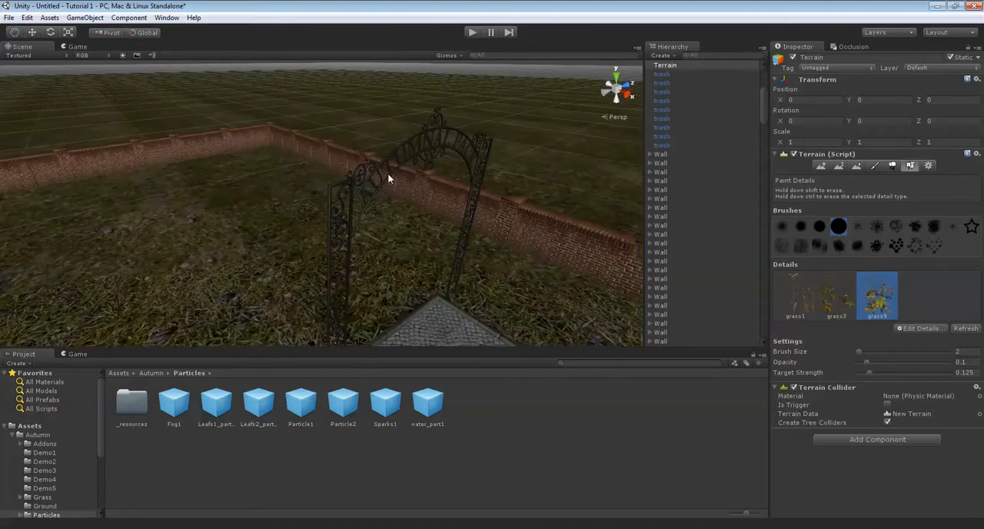
Leave detail painting, then select and delete the iron gate at the open end of the path
key("w")
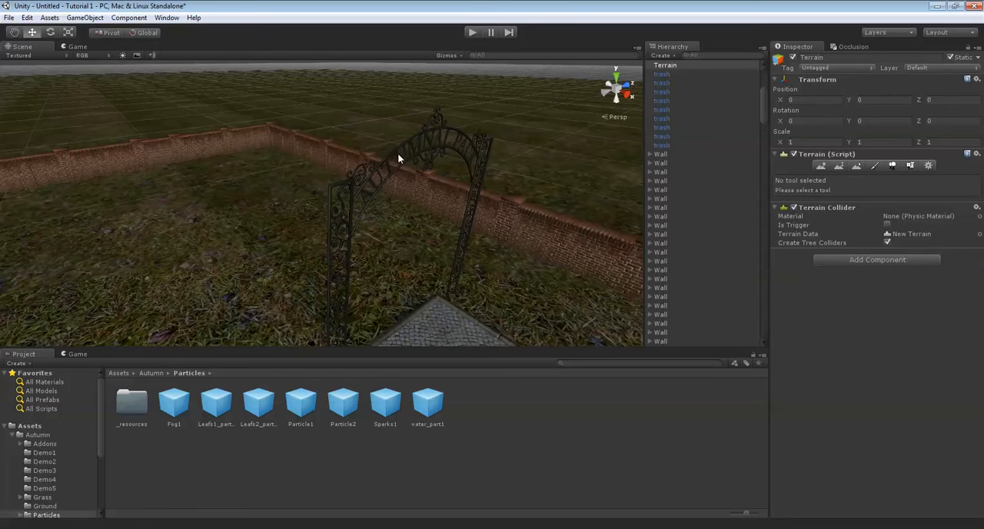
left_click(393, 160)
right_click_drag(393, 160, 300, 206)
scroll(301, 206, "down", 12)
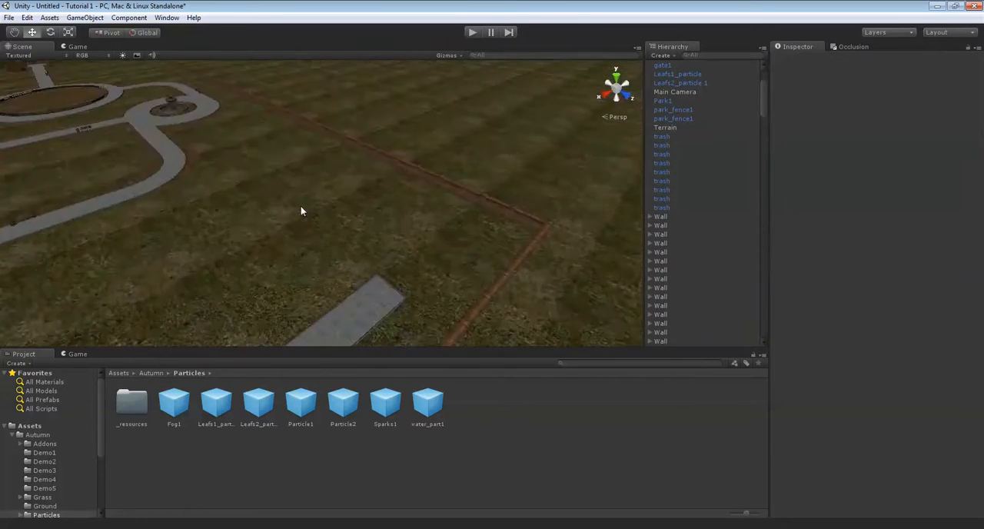
Shorten the brick panel beside the path opening to an X scale of about 0.76 and slide it against its neighbouring pillar
scroll(373, 215, "up", 7)
scroll(378, 218, "up", 10)
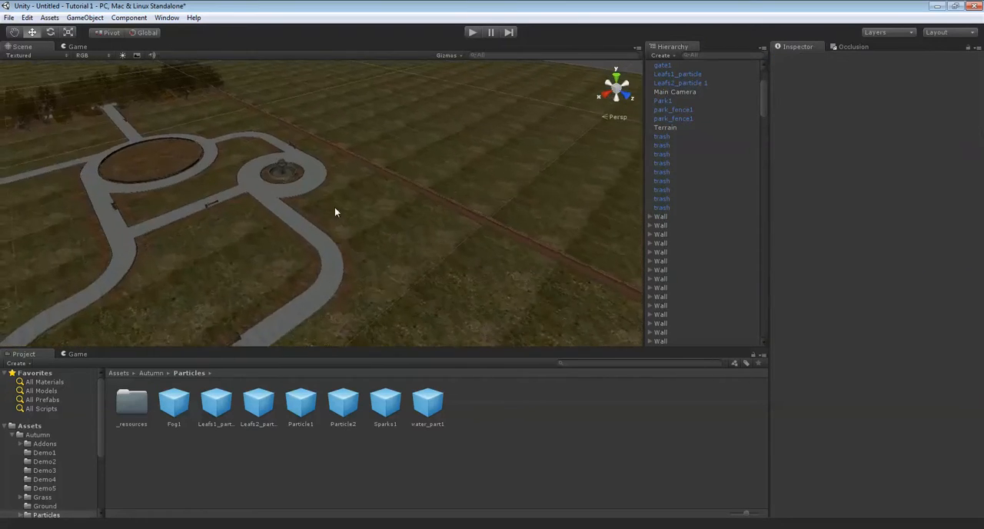
scroll(293, 190, "up", 5)
right_click_drag(337, 186, 378, 206)
left_click(311, 209)
left_click(668, 330)
left_click(347, 230)
left_click(381, 198)
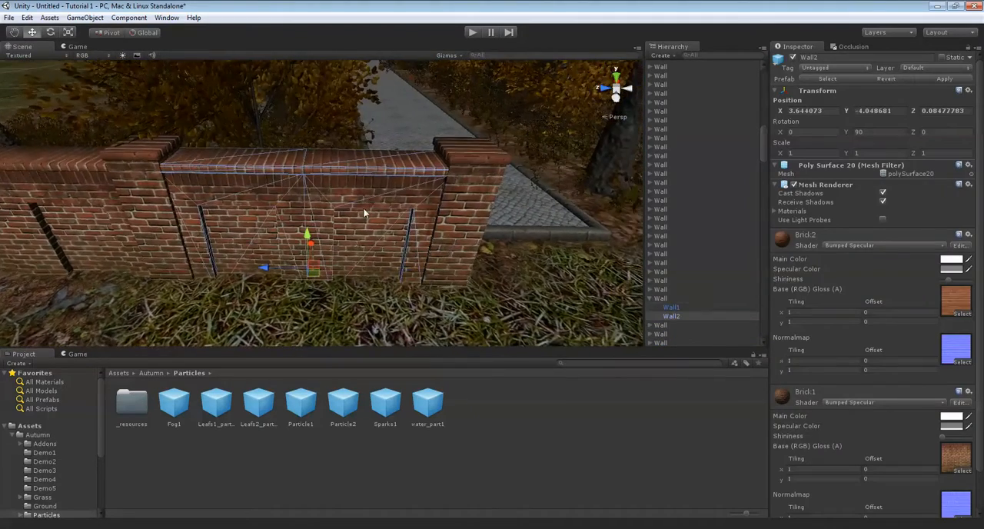
right_click_drag(319, 217, 359, 268)
left_click_drag(340, 249, 329, 249)
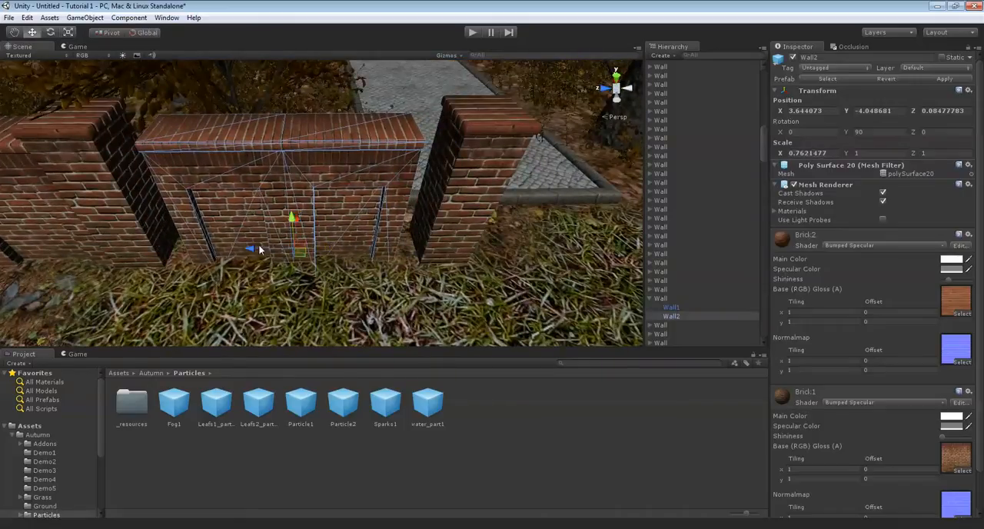
left_click_drag(243, 250, 216, 250)
Move the end pillar along the wall until it meets the shortened brick panel
left_click(399, 246)
left_click_drag(393, 247, 330, 254)
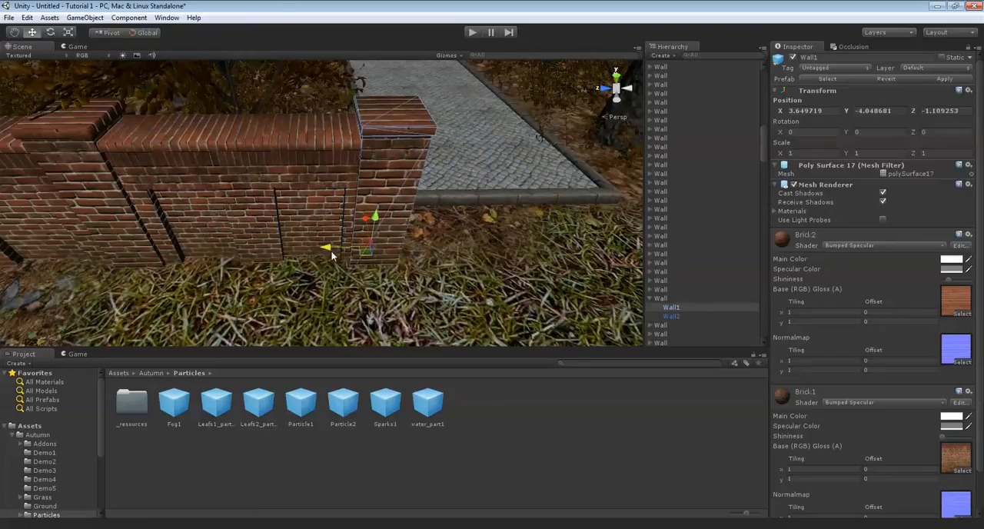
key("d")
right_click_drag(331, 251, 323, 258)
left_click(329, 282)
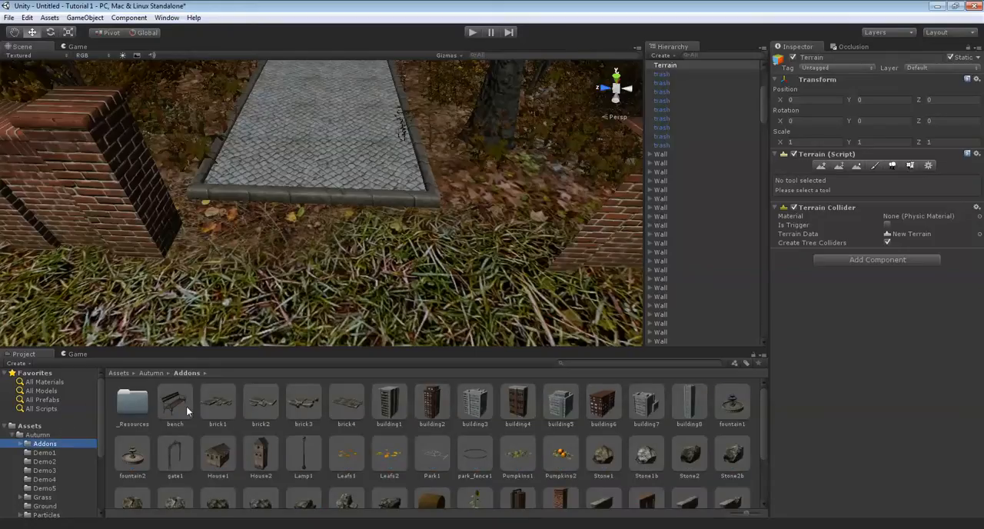
Add the gate1 prefab at the path entrance, rotate it 90 degrees about Y, and centre it across the path
left_click_drag(174, 467, 315, 184)
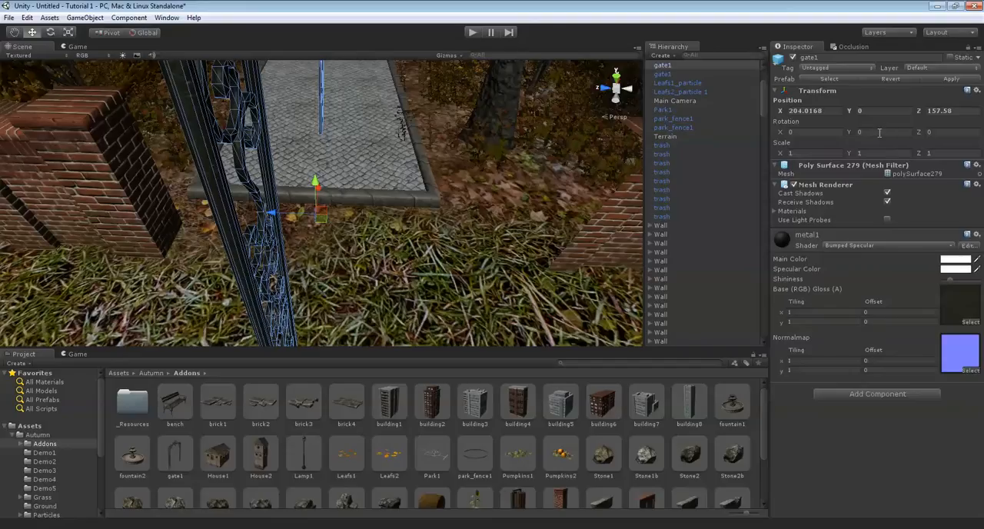
type("90")
left_click_drag(544, 232, 206, 214, "alt")
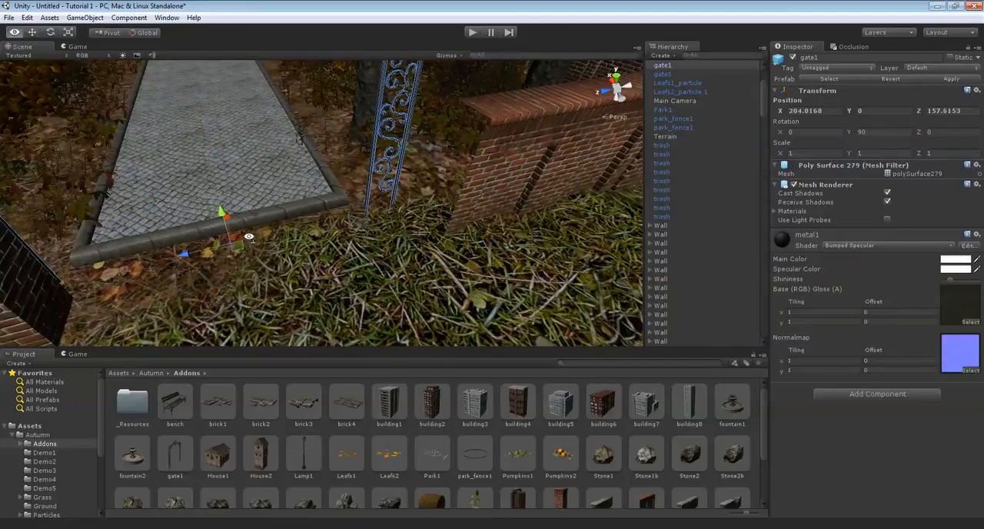
left_click_drag(248, 236, 349, 336, "alt")
left_click_drag(383, 198, 383, 197)
right_click_drag(384, 203, 362, 202)
Shorten the brick panel beside the gate further to an X scale of about 0.48 and slide it against its neighbouring pillar
key("s")
key("a")
left_click(332, 195)
key("d")
key("a")
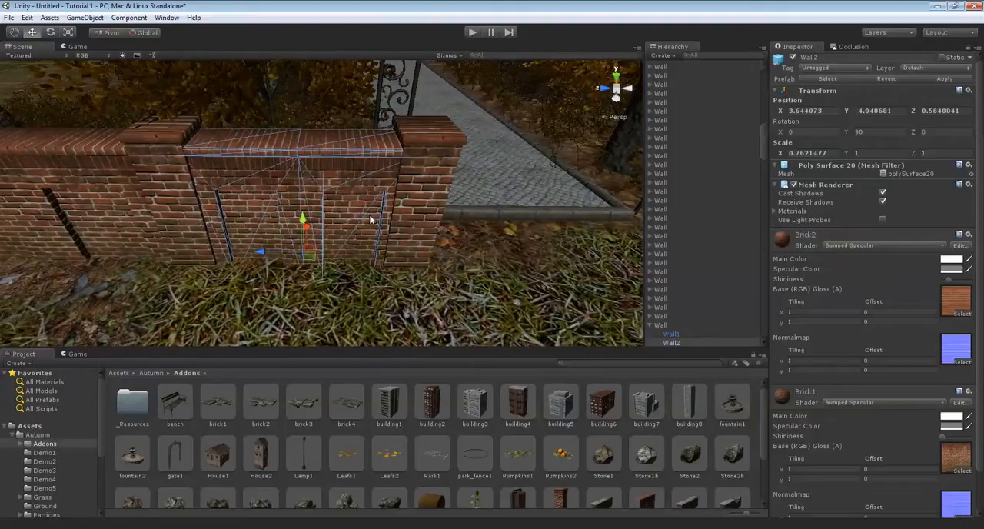
key("r")
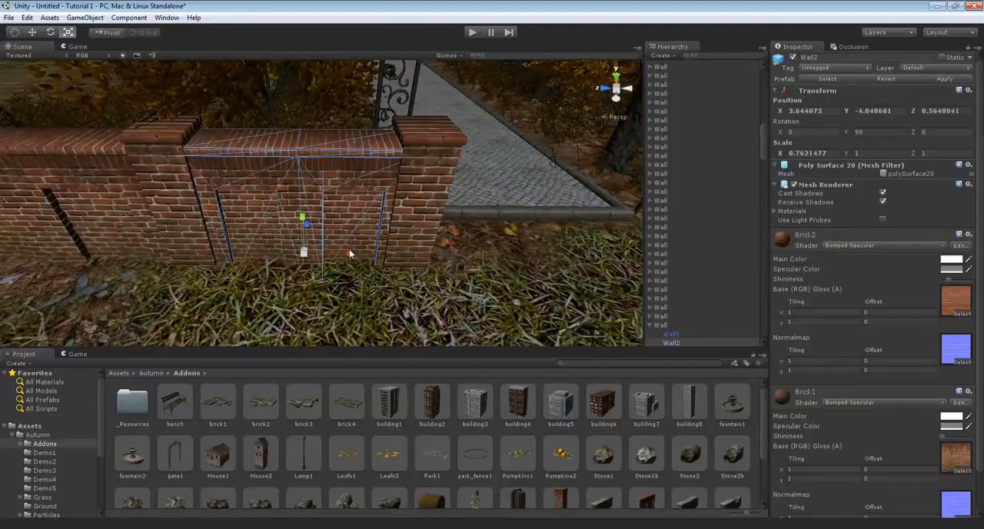
left_click_drag(349, 253, 334, 257)
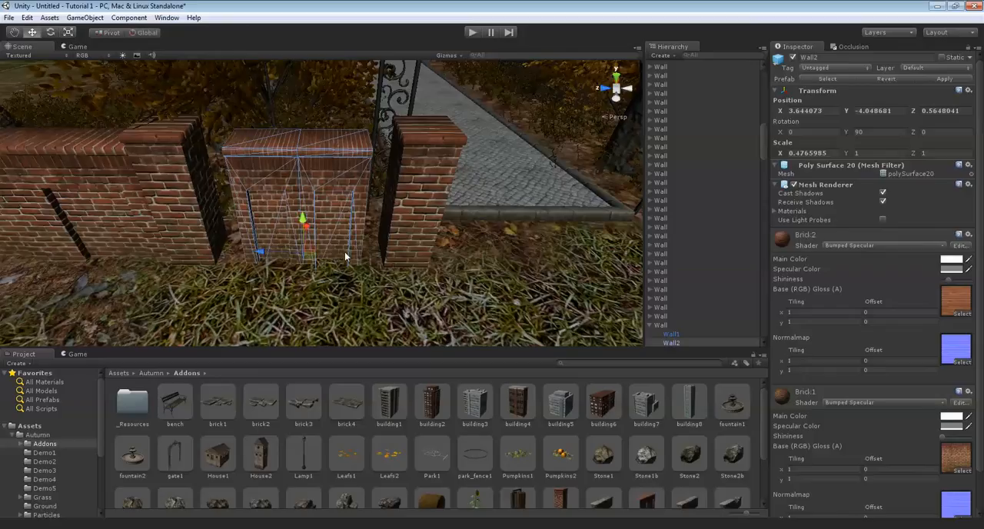
left_click_drag(250, 251, 221, 254)
Move the end pillar back against the narrowed panel, next to the gate post
left_click(374, 226)
left_click_drag(360, 255, 306, 254)
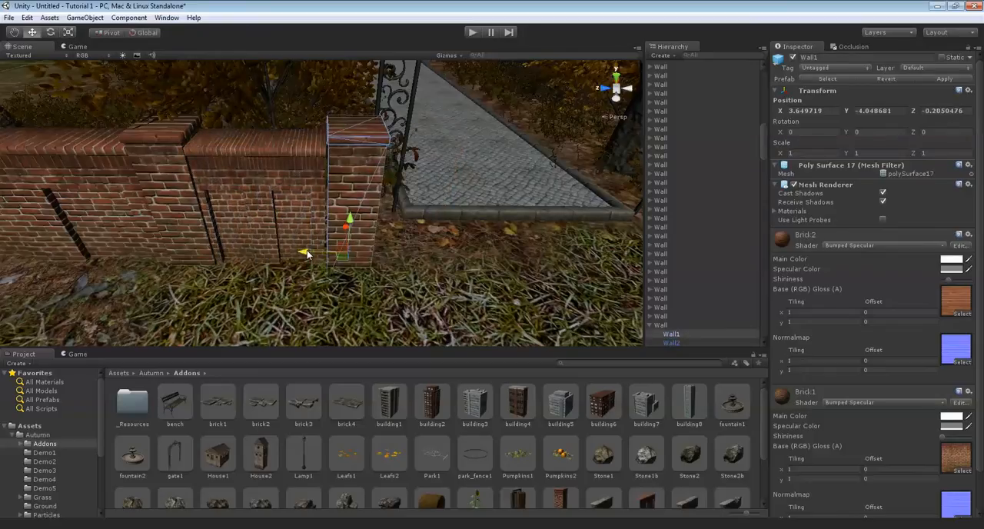
left_click(417, 263)
Compare the wall pieces on both sides of the gate and fine-tune the end pillar's position along the wall
left_click_drag(418, 263, 347, 147, "alt")
left_click(348, 148)
middle_click_drag(455, 147, 286, 147)
left_click(354, 127)
middle_click_drag(409, 129, 256, 146)
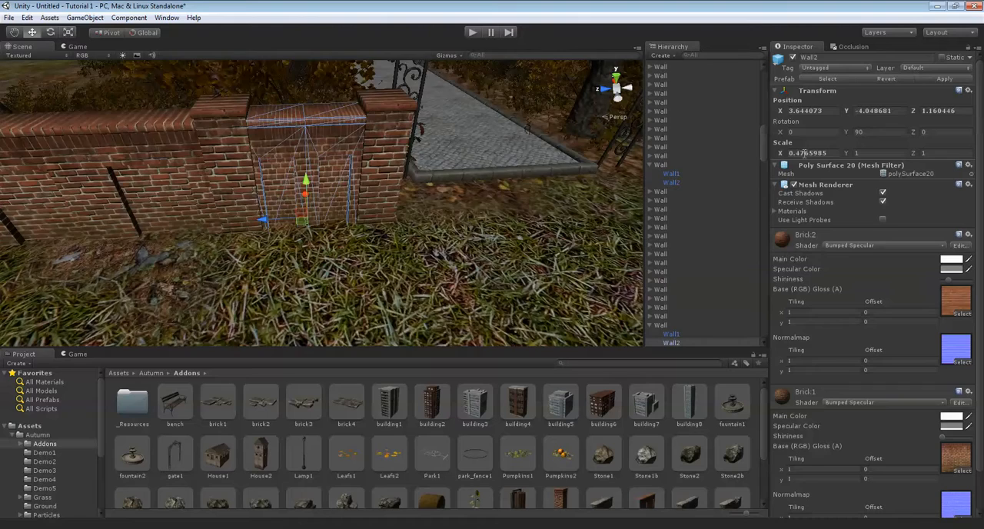
left_click_drag(355, 135, 225, 194, "alt")
middle_click_drag(226, 198, 77, 250)
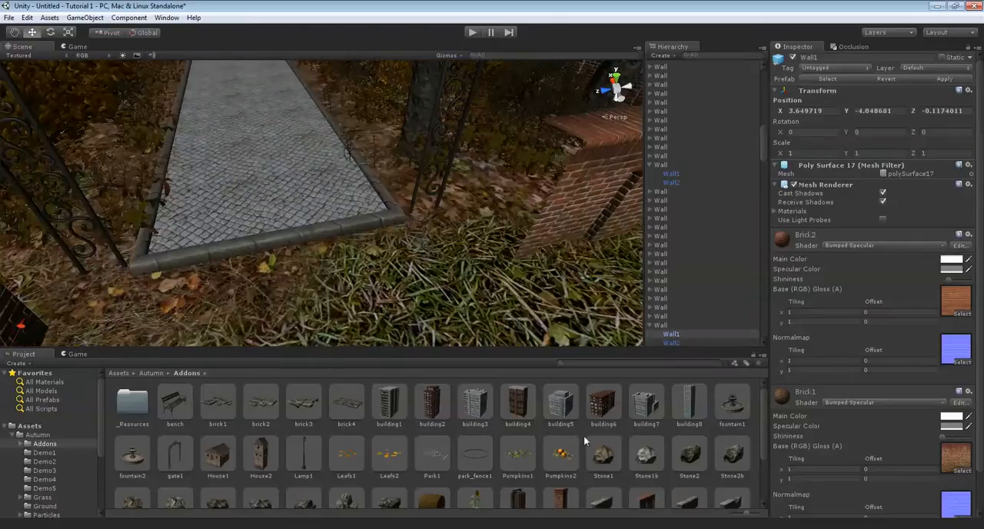
Add a Wall1 pillar from the Addons assets to the bare wall end on the other side of the gate
scroll(584, 434, "down", 1)
left_click_drag(569, 463, 490, 260)
middle_click_drag(491, 259, 397, 292)
left_click(397, 292)
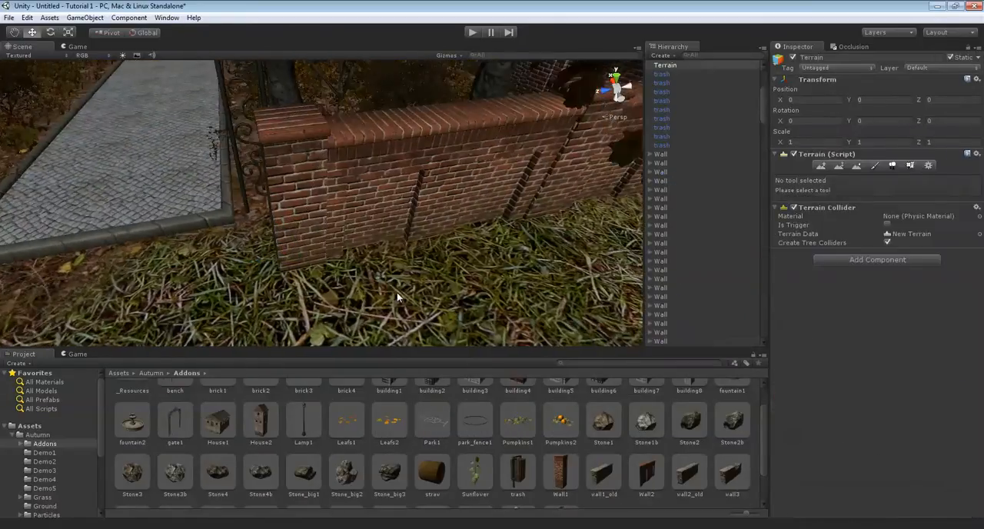
Set the brick panel beside the added pillar to an X scale of about 0.89 and slide panel and pillar together along the wall
left_click(365, 185)
left_click_drag(365, 185, 430, 227, "alt")
key("r")
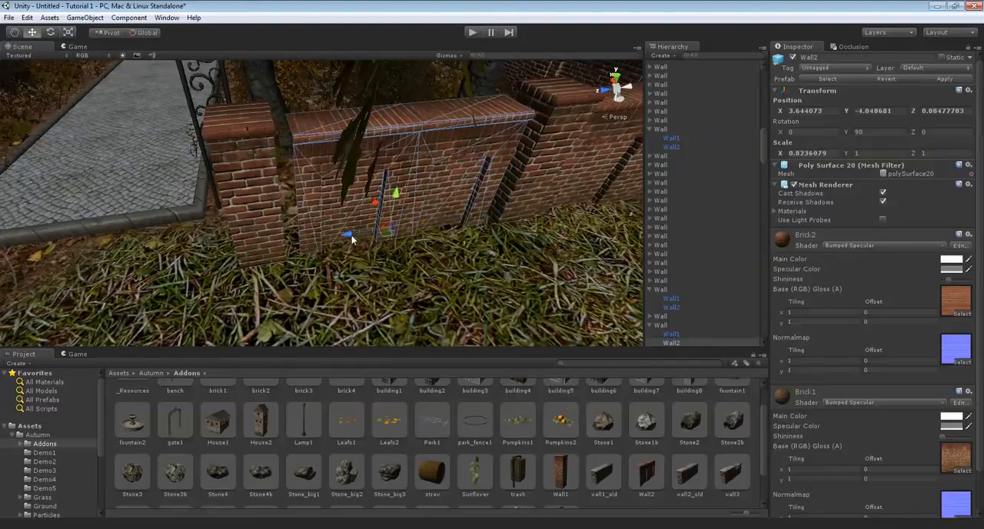
left_click_drag(350, 239, 361, 234)
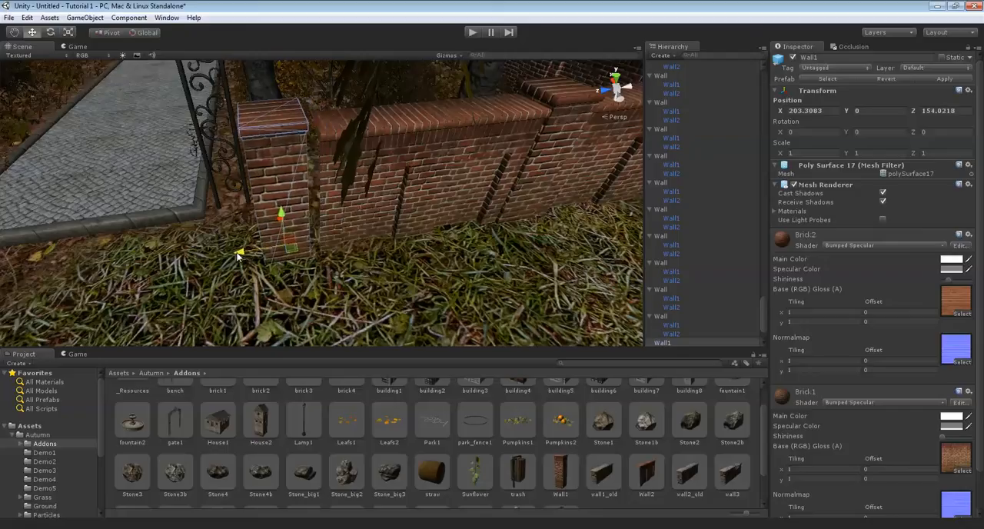
left_click(407, 199)
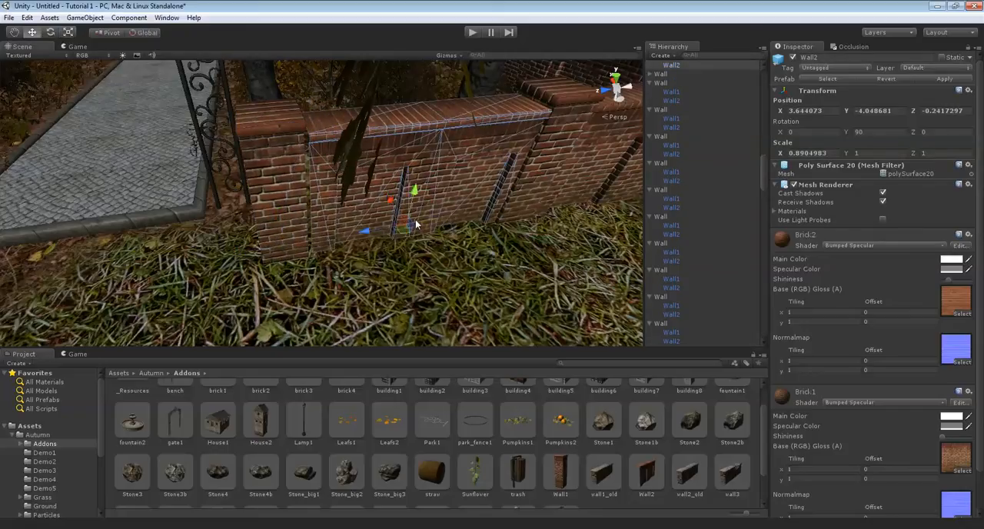
left_click_drag(361, 231, 359, 234)
Start painting the terrain with the fourth ground texture at brush size 1 on the grass between the brick wall and the paved path
left_click(330, 313)
right_click_drag(331, 314, 327, 195)
scroll(327, 195, "down", 10)
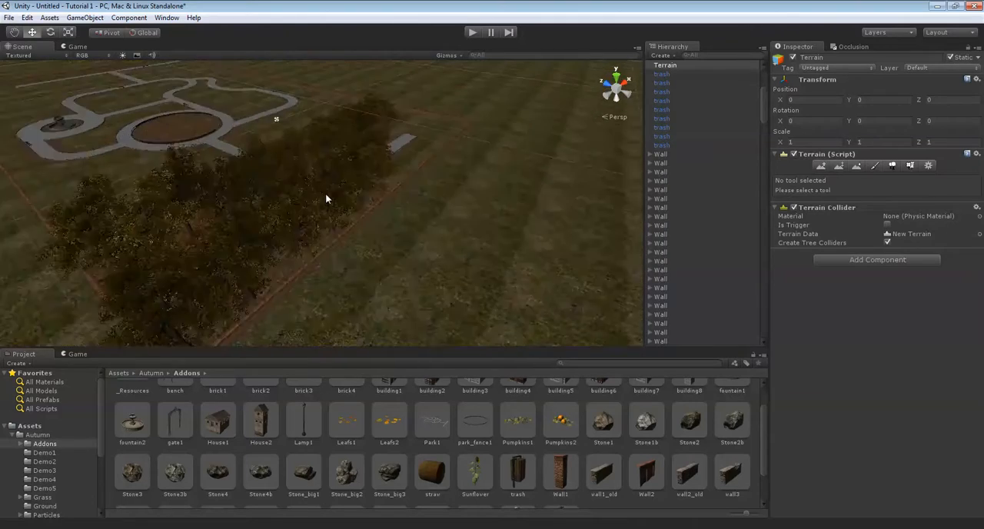
scroll(326, 194, "up", 10)
right_click_drag(327, 194, 389, 212)
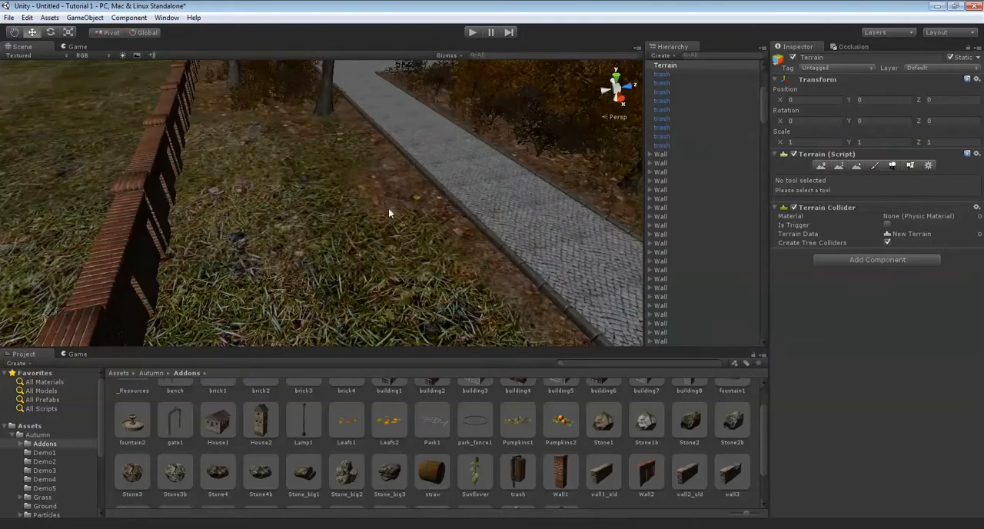
left_click(877, 166)
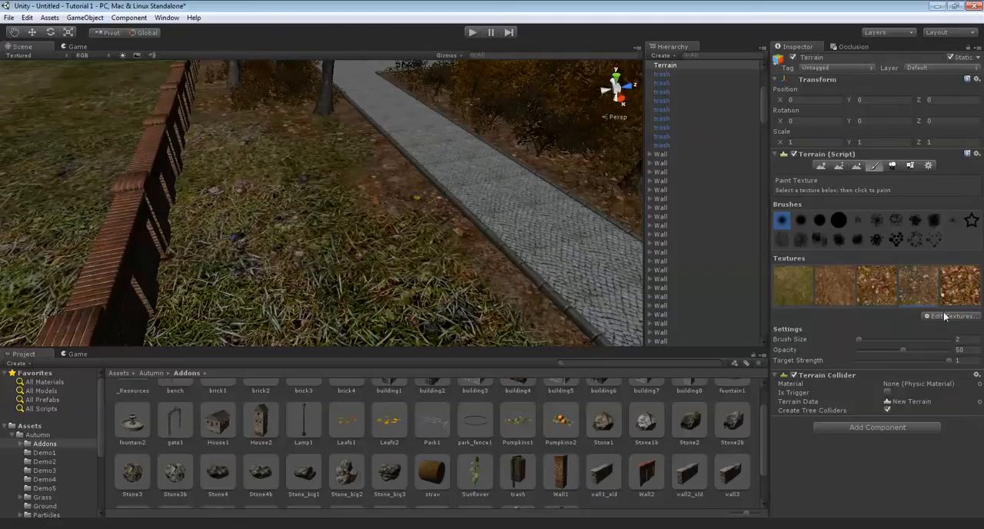
right_click_drag(357, 167, 413, 203)
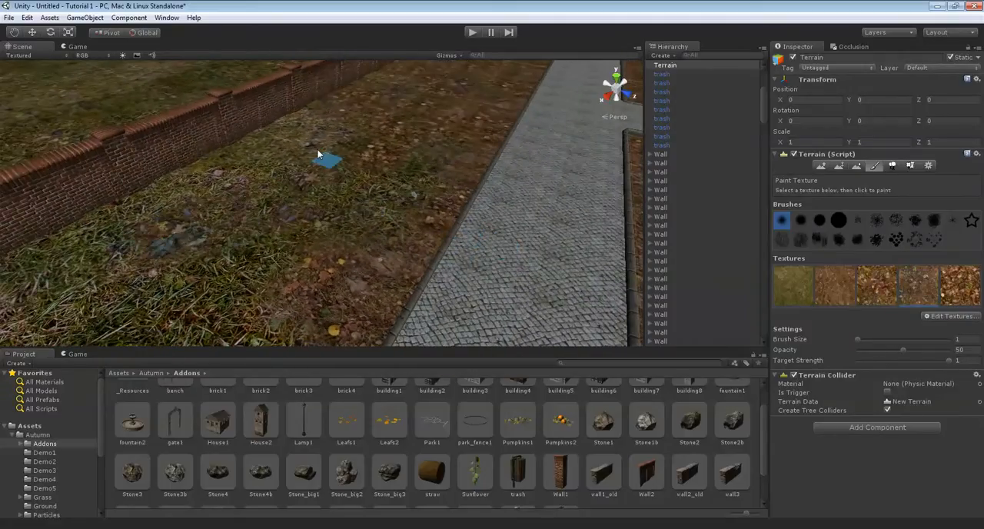
right_click_drag(370, 139, 425, 158)
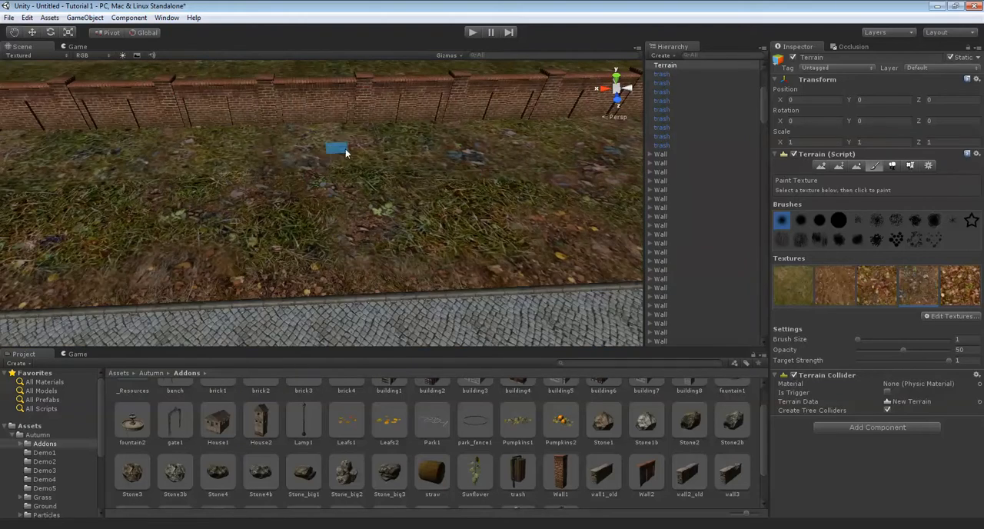
Add more patches of the fourth ground texture to the grass farther along the strip beside the paved path
scroll(391, 143, "down", 4)
scroll(338, 186, "up", 3)
mouse_move(219, 212)
right_mouse_down()
mouse_move(237, 192)
mouse_move(373, 161)
mouse_move(424, 101)
right_mouse_up()
scroll(378, 156, "up", 3)
scroll(427, 189, "down", 1)
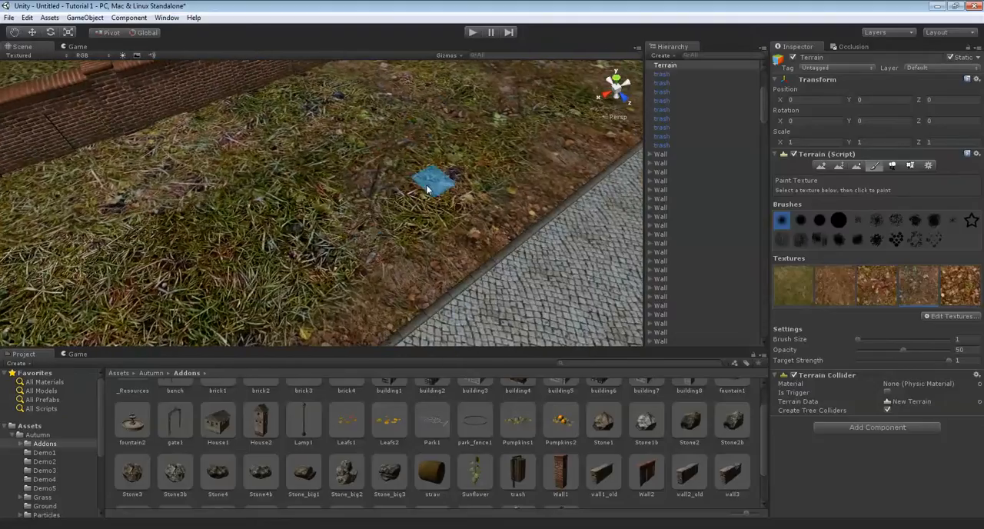
scroll(423, 177, "up", 2)
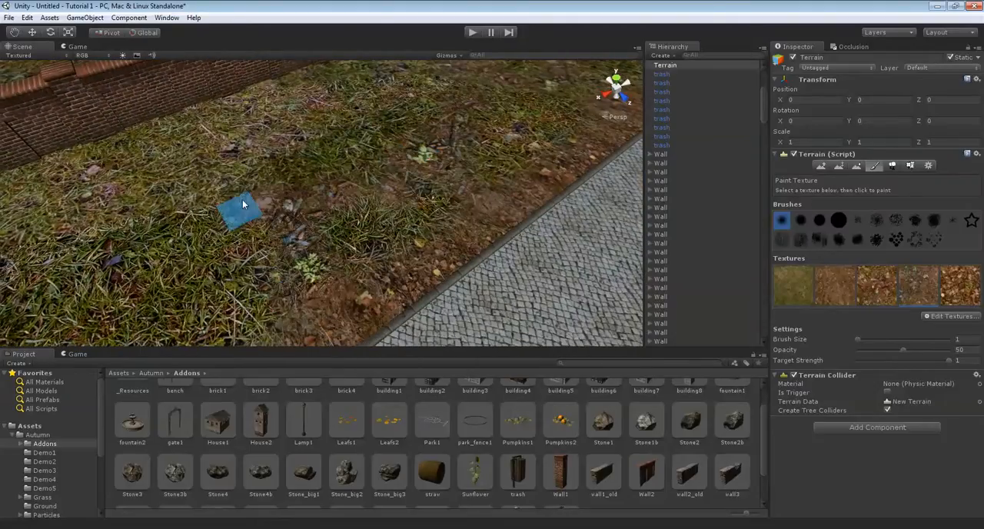
right_click_drag(239, 233, 251, 220)
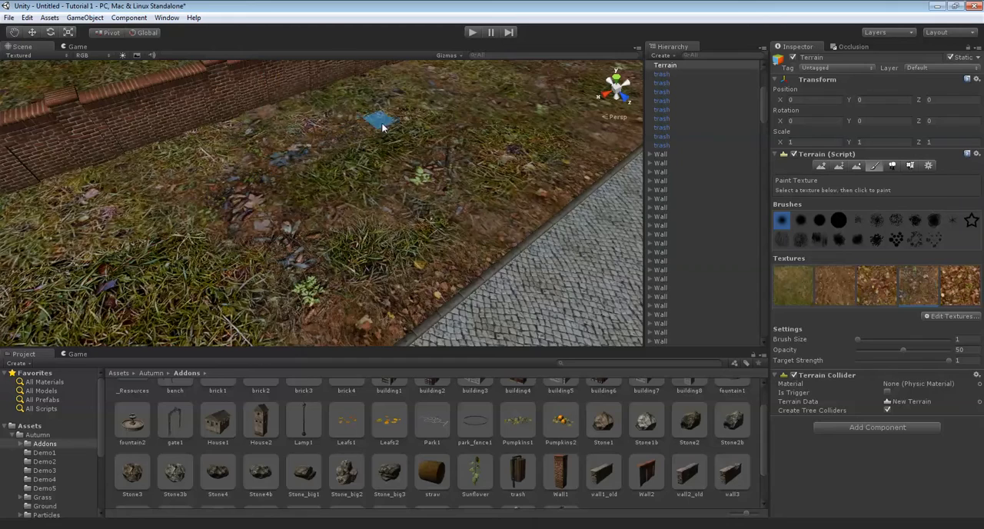
Paint scattered patches of the fourth ground texture around the path's end and over the open grass towards the wall corner
right_click_drag(355, 174, 515, 223)
right_click_drag(567, 201, 321, 223)
right_click_drag(284, 196, 248, 206)
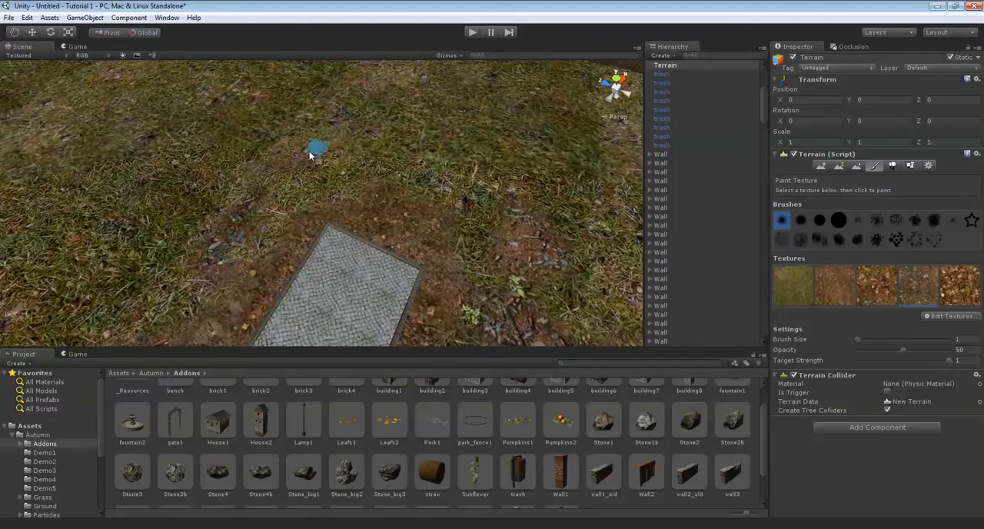
right_click_drag(121, 313, 83, 163)
right_click_drag(350, 169, 291, 161)
right_click_drag(304, 238, 243, 190)
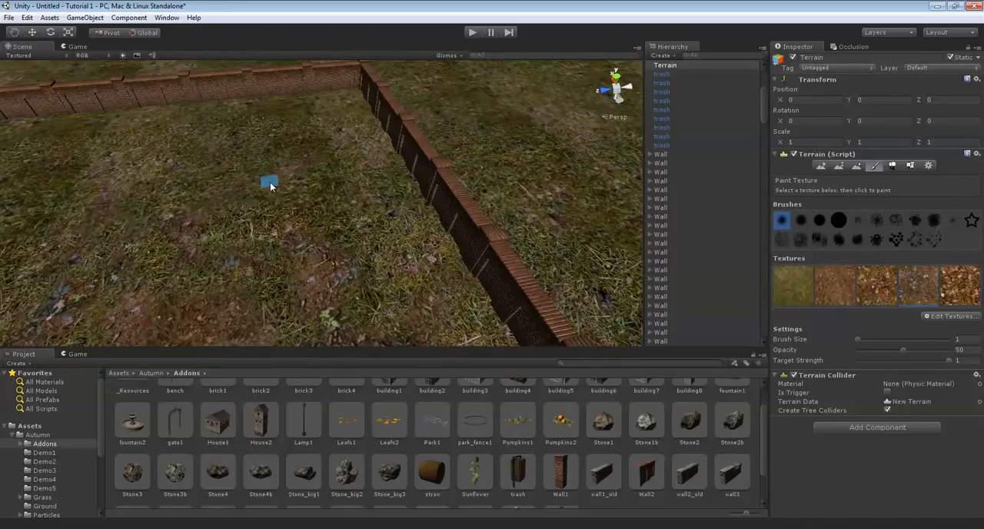
right_click_drag(410, 310, 229, 197)
Choose the fifth, fallen-leaves texture and paint patches of it on the grass along the foot of the brick wall
right_click_drag(131, 137, 958, 315)
left_click(961, 296)
right_click_drag(415, 118, 375, 163)
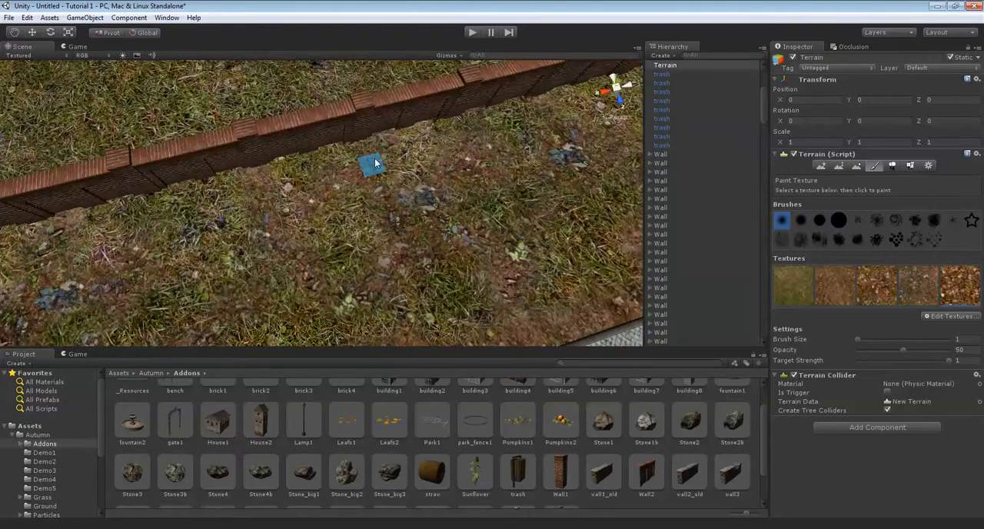
scroll(375, 162, "up", 3)
left_click_drag(333, 174, 411, 251)
right_click_drag(411, 251, 308, 196)
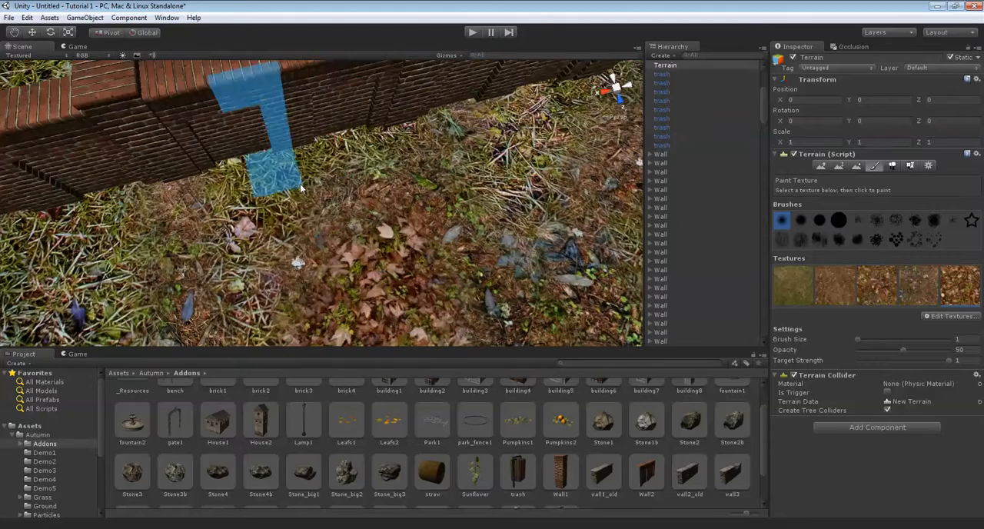
mouse_move(157, 146)
right_mouse_down()
mouse_move(197, 164)
mouse_move(269, 292)
right_mouse_up()
scroll(271, 288, "down", 3)
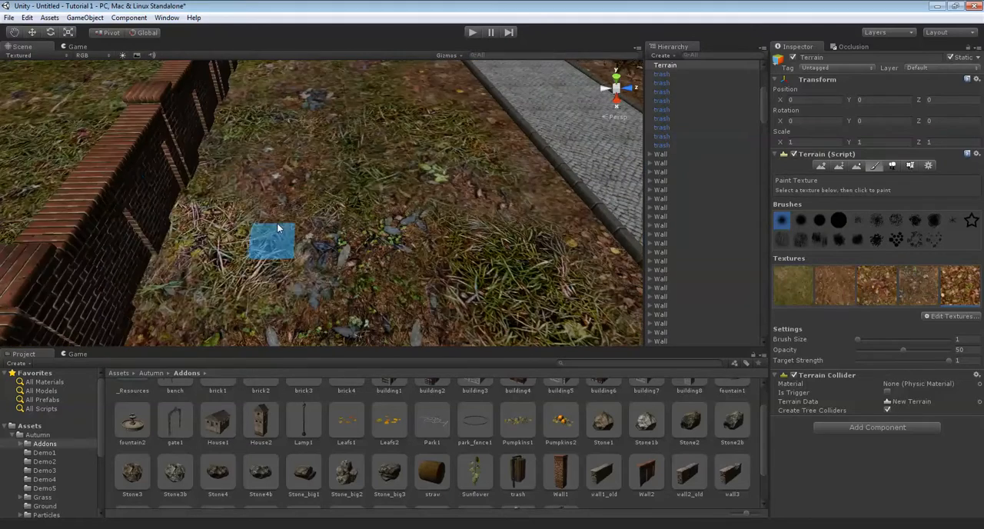
Cover the grass strip between the brick wall and the paved path with the fallen-leaves texture, working along the path
scroll(284, 246, "up", 2)
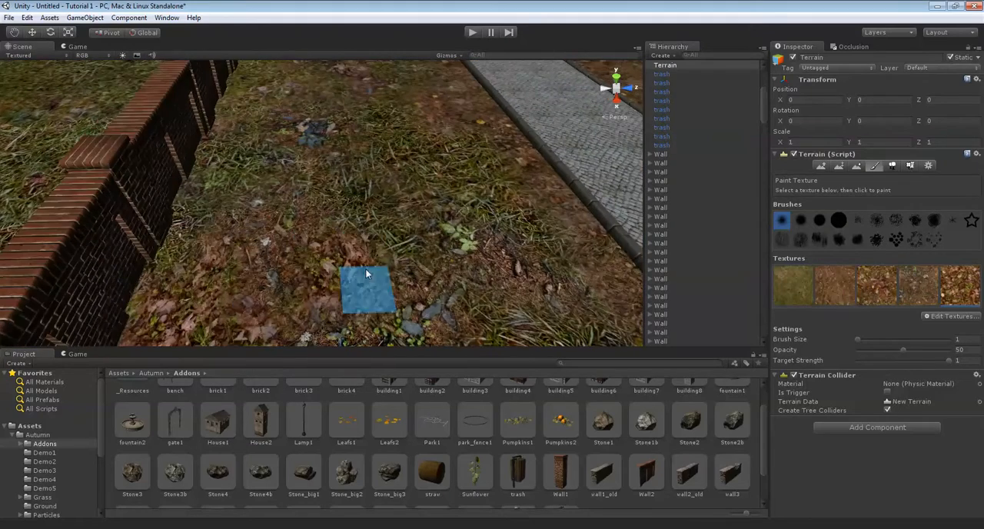
key("Up")
mouse_move(354, 196)
left_mouse_down()
mouse_move(186, 227)
mouse_move(247, 161)
mouse_move(210, 129)
left_mouse_up()
key("Up")
key("Up")
key("Right")
key("Up")
left_click_drag(372, 157, 409, 130)
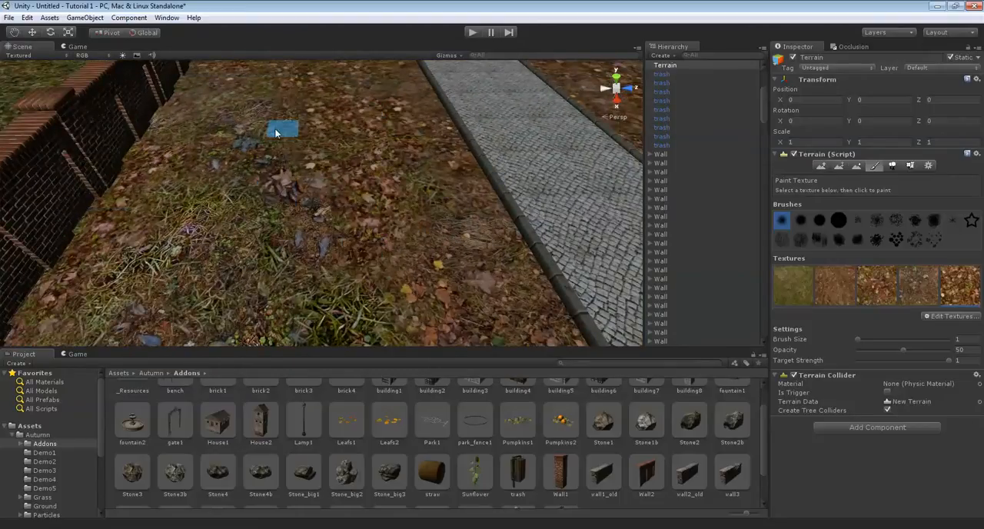
key("Up")
key("Down")
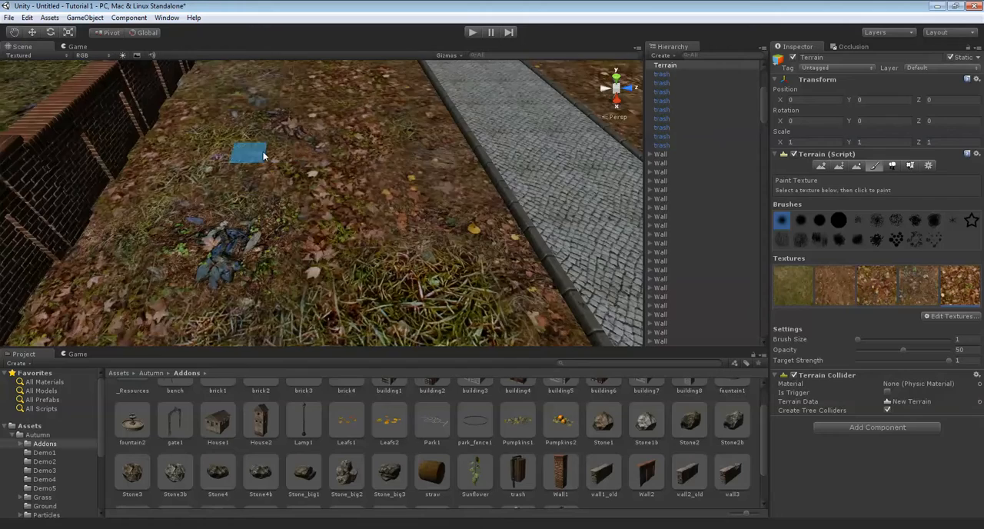
Extend the fallen-leaves texture along the wall side of the path up to the end of the paving
right_click_drag(350, 218, 430, 229)
scroll(409, 229, "down", 4)
mouse_move(296, 225)
right_mouse_down()
mouse_move(361, 239)
mouse_move(347, 261)
right_mouse_up()
mouse_move(427, 234)
right_mouse_down()
mouse_move(474, 222)
mouse_move(355, 230)
mouse_move(375, 218)
right_mouse_up()
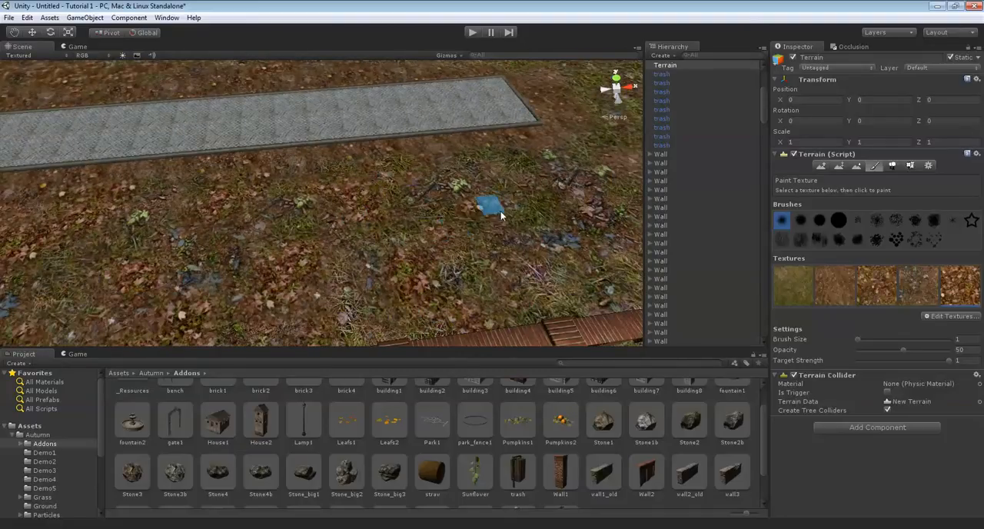
right_click_drag(518, 179, 379, 236)
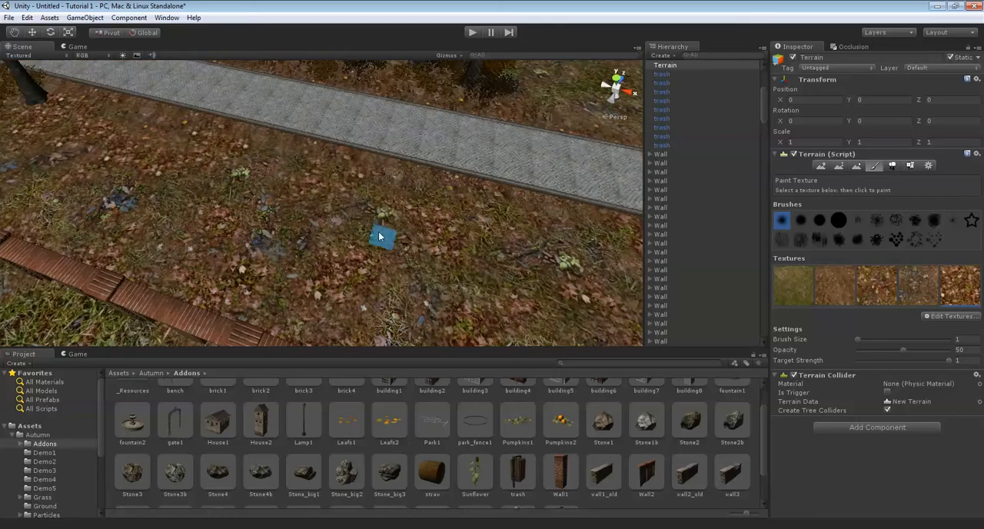
right_click_drag(197, 208, 455, 276)
right_click_drag(446, 243, 544, 283)
Paint the fallen-leaves texture on the ground around the path's end and out over the neighbouring grass
mouse_move(466, 258)
right_mouse_down()
mouse_move(455, 215)
mouse_move(421, 267)
right_mouse_up()
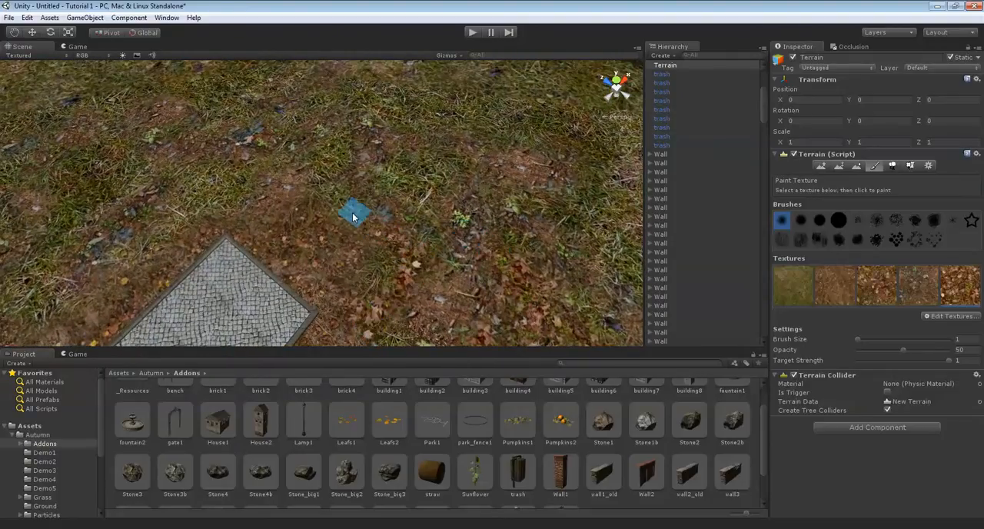
mouse_move(469, 173)
right_mouse_down()
mouse_move(396, 207)
mouse_move(464, 273)
mouse_move(401, 217)
right_mouse_up()
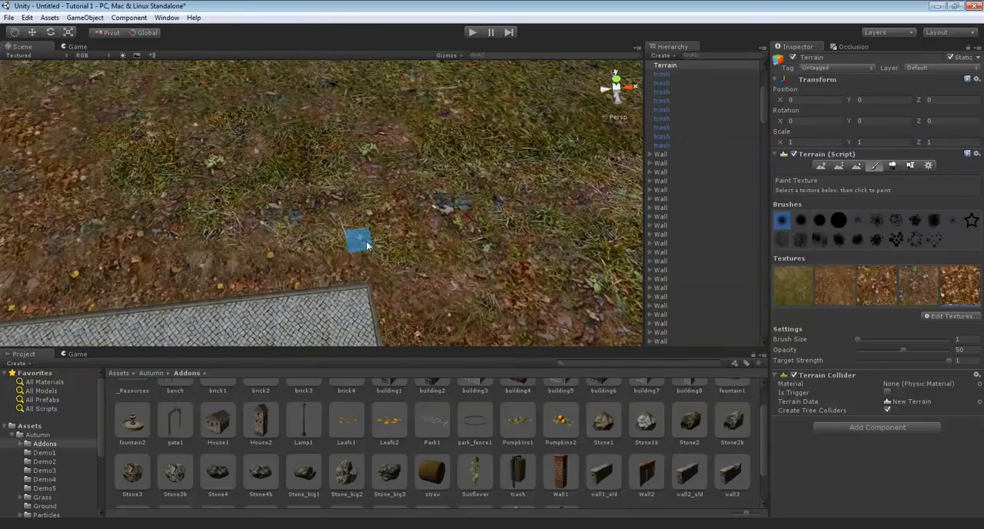
mouse_move(303, 223)
right_mouse_down()
mouse_move(462, 255)
mouse_move(356, 233)
mouse_move(325, 247)
right_mouse_up()
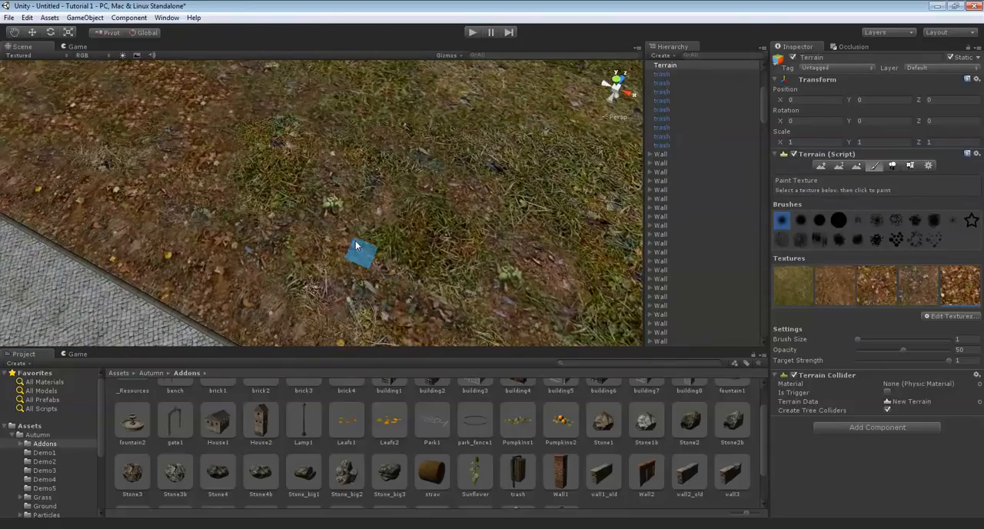
right_click_drag(407, 204, 297, 191)
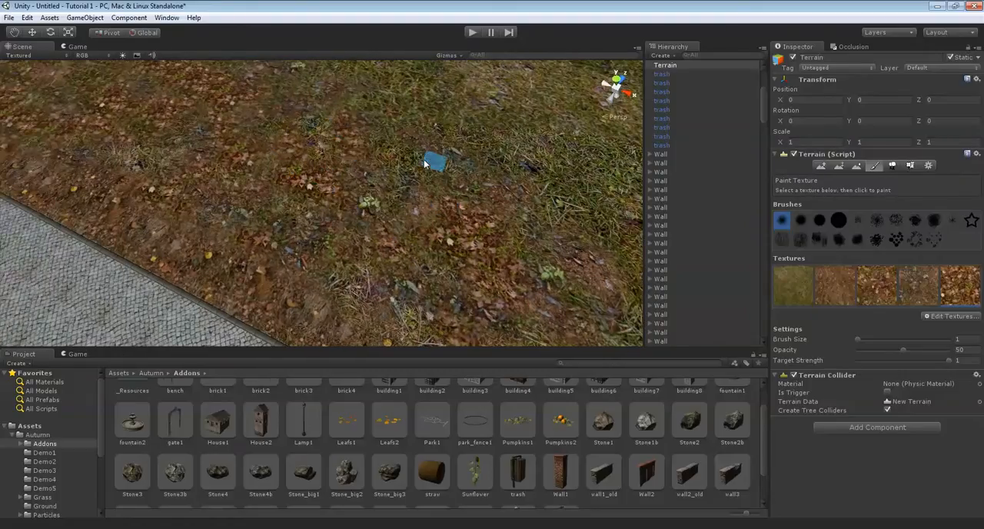
mouse_move(479, 182)
right_mouse_down()
mouse_move(507, 165)
mouse_move(521, 210)
mouse_move(410, 253)
mouse_move(501, 188)
mouse_move(522, 197)
mouse_move(503, 176)
mouse_move(558, 220)
mouse_move(531, 217)
mouse_move(527, 238)
mouse_move(501, 263)
mouse_move(417, 247)
right_mouse_up()
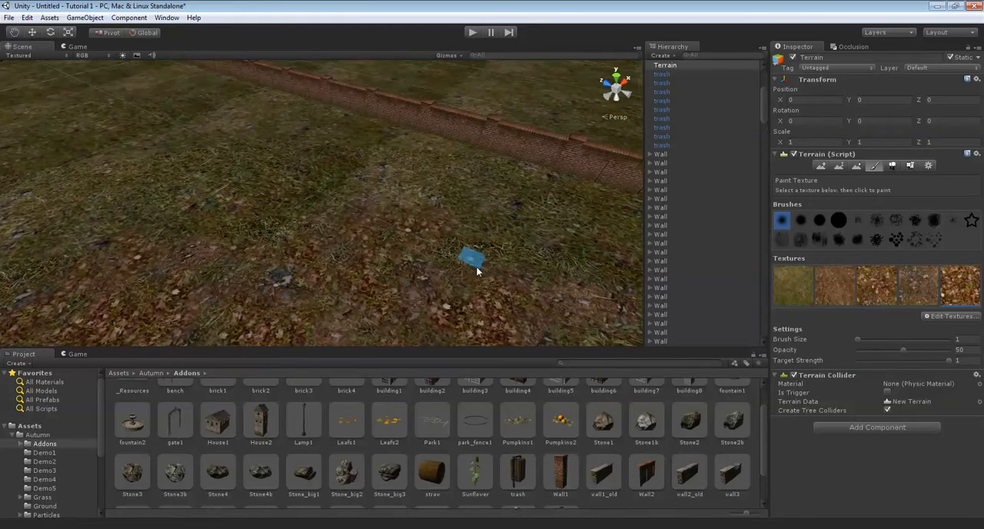
mouse_move(559, 262)
right_mouse_down()
mouse_move(448, 257)
mouse_move(451, 246)
mouse_move(309, 197)
mouse_move(850, 198)
right_mouse_up()
Place S_Tree9 trees with height and width 100 between the wall and the path and on the ground beyond the path's end
left_click(893, 166)
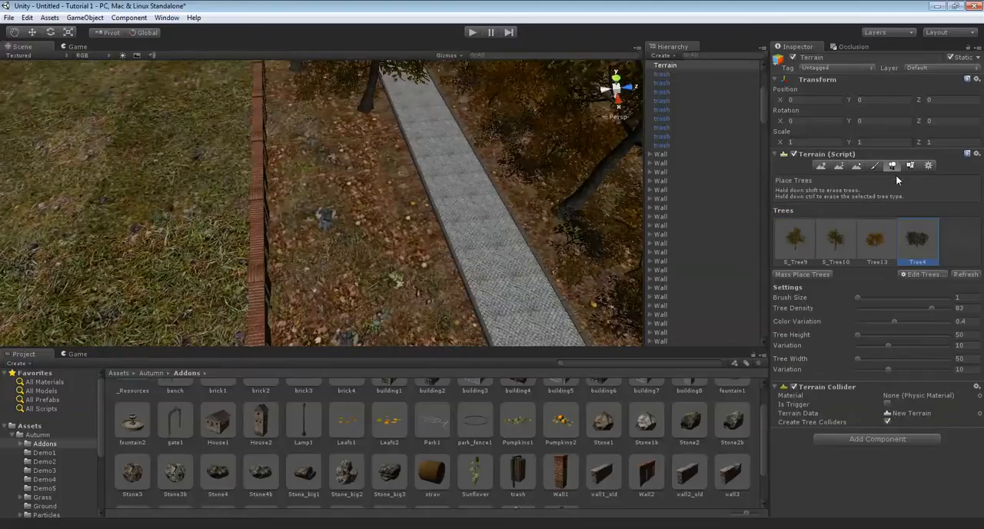
left_click(814, 240)
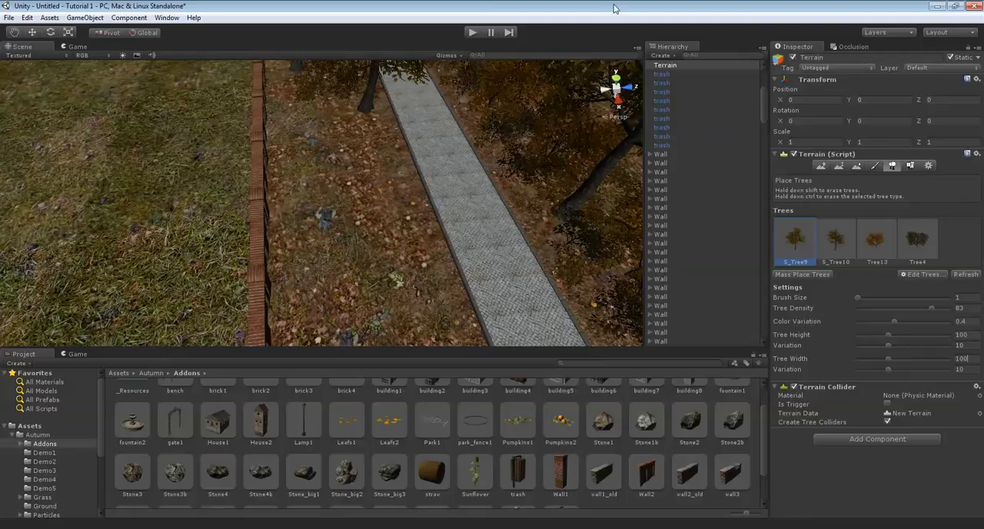
mouse_move(417, 207)
right_mouse_down()
mouse_move(378, 165)
mouse_move(333, 149)
mouse_move(360, 179)
mouse_move(357, 167)
mouse_move(368, 203)
mouse_move(301, 211)
mouse_move(325, 205)
right_mouse_up()
key("s")
left_click(309, 206)
left_click(292, 205)
left_click(411, 264)
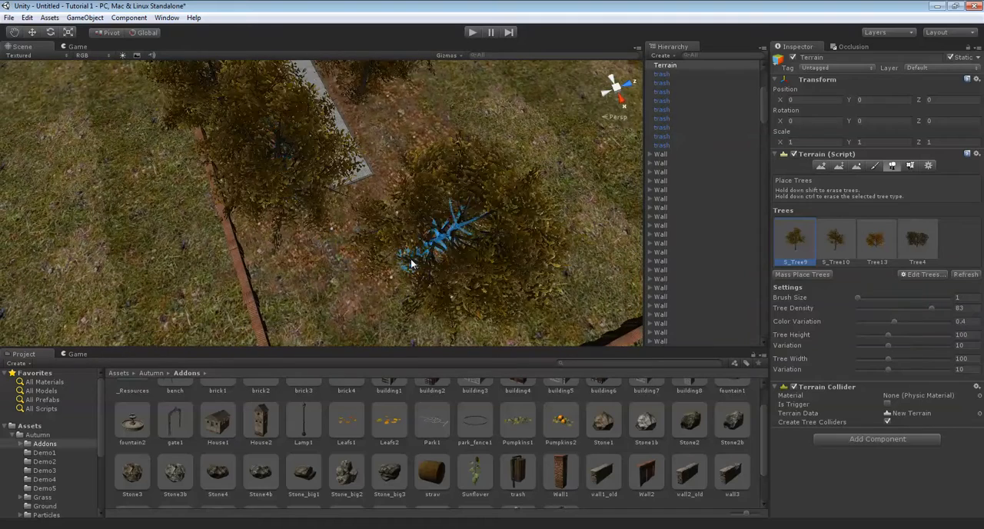
Place S_Tree10 trees among the others on the leaf-covered strip between the paved path and the brick wall
mouse_move(409, 139)
right_mouse_down()
mouse_move(397, 185)
mouse_move(412, 193)
mouse_move(356, 211)
mouse_move(479, 215)
mouse_move(376, 202)
mouse_move(440, 212)
mouse_move(439, 261)
mouse_move(796, 205)
mouse_move(842, 229)
right_mouse_up()
key("w")
left_click(836, 238)
right_click_drag(410, 240, 322, 233)
right_click_drag(373, 197, 462, 193)
right_click_drag(538, 193, 456, 155)
left_click(456, 155)
key("Left")
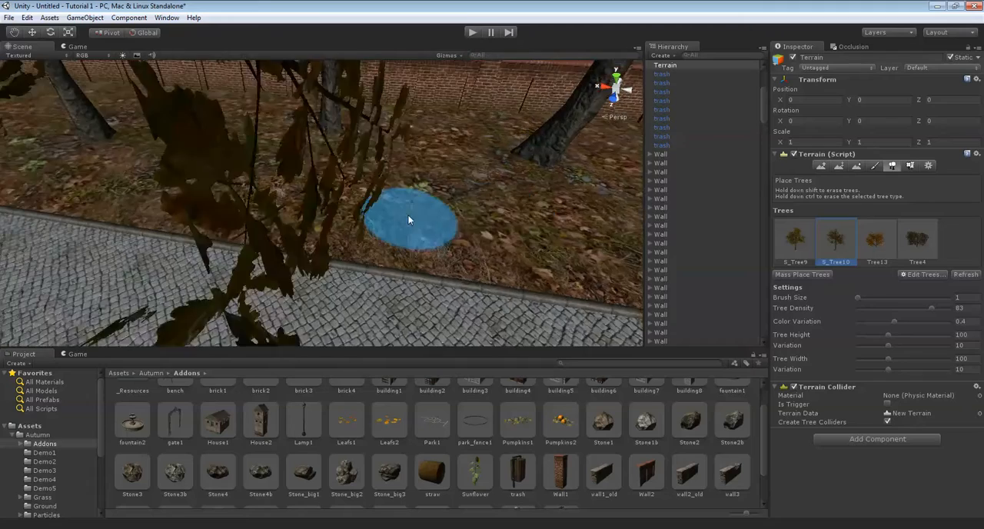
left_click(402, 180)
key("Left")
left_click(421, 186)
Switch to Tree13 and place several along the strip between the paved path and the brick wall
mouse_move(421, 187)
right_mouse_down()
mouse_move(374, 180)
mouse_move(362, 214)
mouse_move(225, 189)
mouse_move(459, 178)
mouse_move(325, 149)
mouse_move(449, 135)
mouse_move(322, 189)
mouse_move(408, 180)
mouse_move(405, 212)
mouse_move(943, 201)
mouse_move(514, 244)
mouse_move(569, 245)
mouse_move(578, 238)
mouse_move(459, 203)
mouse_move(875, 224)
right_mouse_up()
left_click(362, 214)
left_click(458, 177)
left_click(325, 149)
left_click(322, 189)
left_click(408, 179)
left_click(405, 212)
left_click(568, 245)
mouse_move(407, 231)
right_mouse_down()
mouse_move(536, 196)
mouse_move(271, 198)
mouse_move(206, 181)
mouse_move(295, 180)
mouse_move(300, 151)
mouse_move(559, 157)
mouse_move(208, 155)
mouse_move(263, 156)
mouse_move(207, 169)
mouse_move(331, 184)
right_mouse_up()
left_click(382, 211)
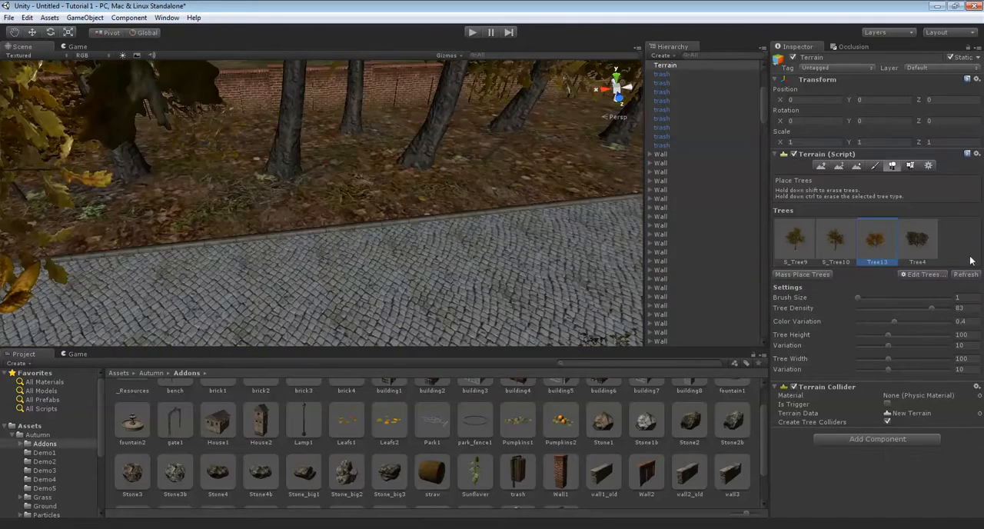
Fill the remaining gaps between the trunks beside the path with more Tree13 bushes
mouse_move(200, 167)
middle_mouse_down()
mouse_move(288, 177)
mouse_move(273, 168)
mouse_move(291, 156)
middle_mouse_up()
left_click(274, 168)
left_click(386, 203)
middle_click_drag(392, 202, 253, 192)
middle_click_drag(464, 209, 364, 194)
left_click(363, 193)
middle_click_drag(566, 181, 442, 170)
left_click(407, 165)
Switch to Tree4, set its height and width to 50, and place bushes on the strip between the path and the brick wall
right_click_drag(428, 128, 936, 260)
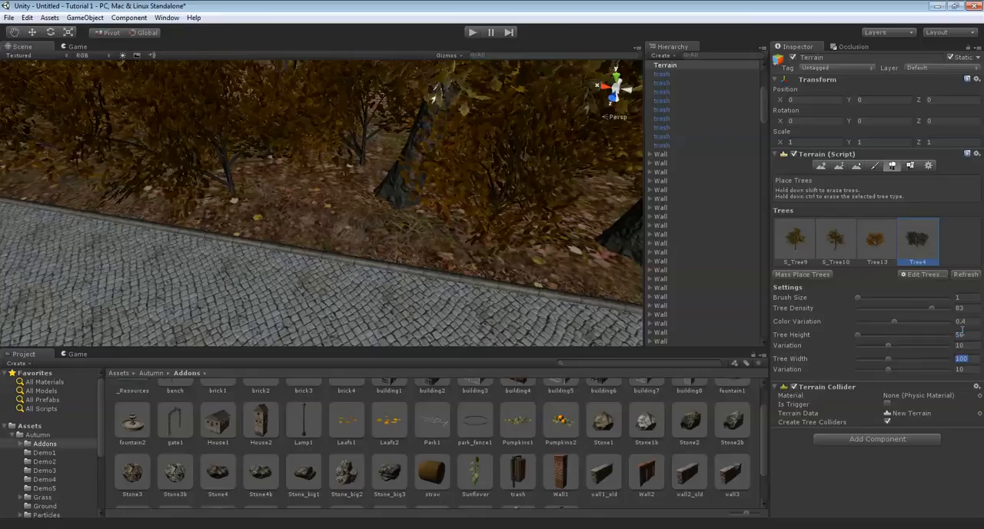
mouse_move(419, 275)
right_mouse_down()
mouse_move(430, 226)
mouse_move(402, 253)
right_mouse_up()
mouse_move(306, 251)
right_mouse_down()
mouse_move(381, 261)
mouse_move(286, 249)
right_mouse_up()
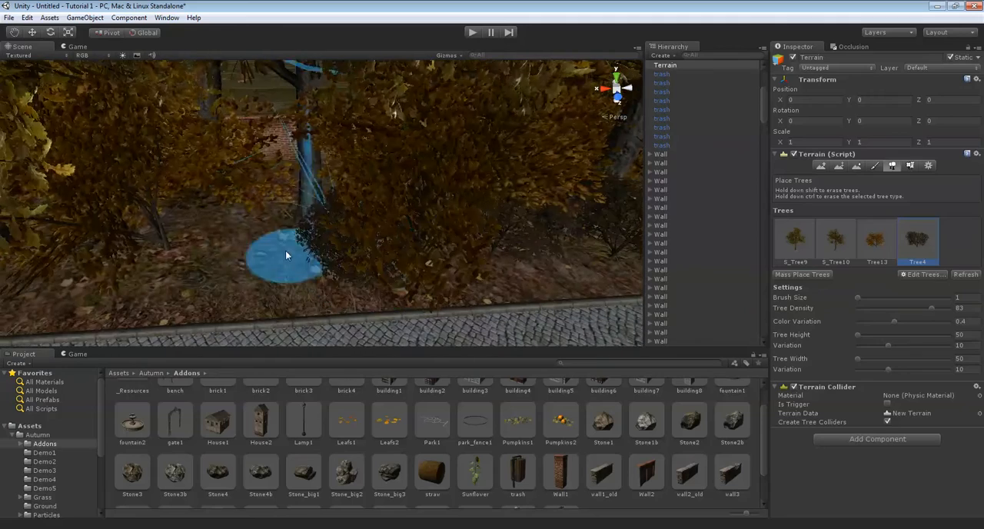
mouse_move(175, 261)
right_mouse_down()
mouse_move(240, 256)
mouse_move(412, 278)
mouse_move(442, 276)
mouse_move(371, 238)
mouse_move(415, 262)
mouse_move(516, 252)
mouse_move(383, 196)
right_mouse_up()
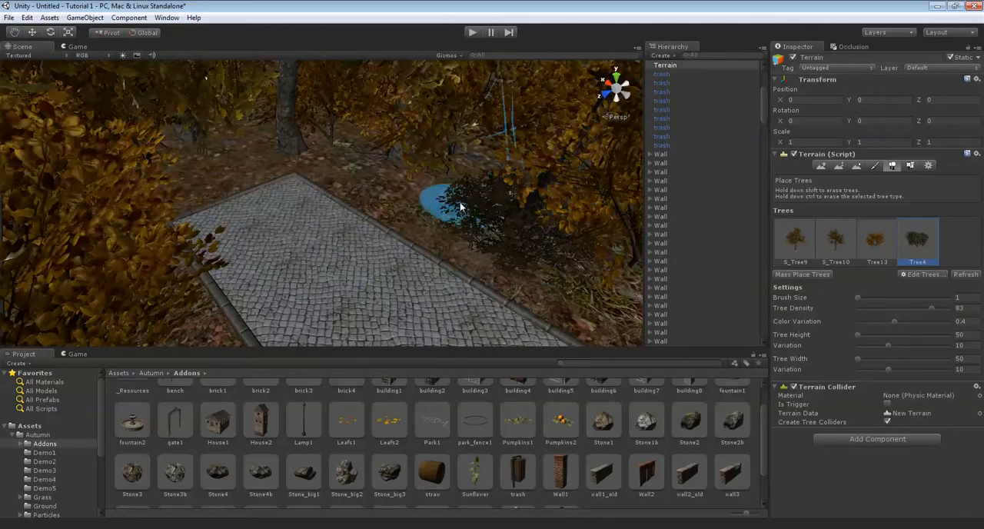
Place more Tree4 bushes on the leaf-covered ground around the end of the paved path
mouse_move(352, 158)
right_mouse_down()
mouse_move(275, 191)
mouse_move(251, 182)
right_mouse_up()
right_click_drag(400, 183, 355, 175)
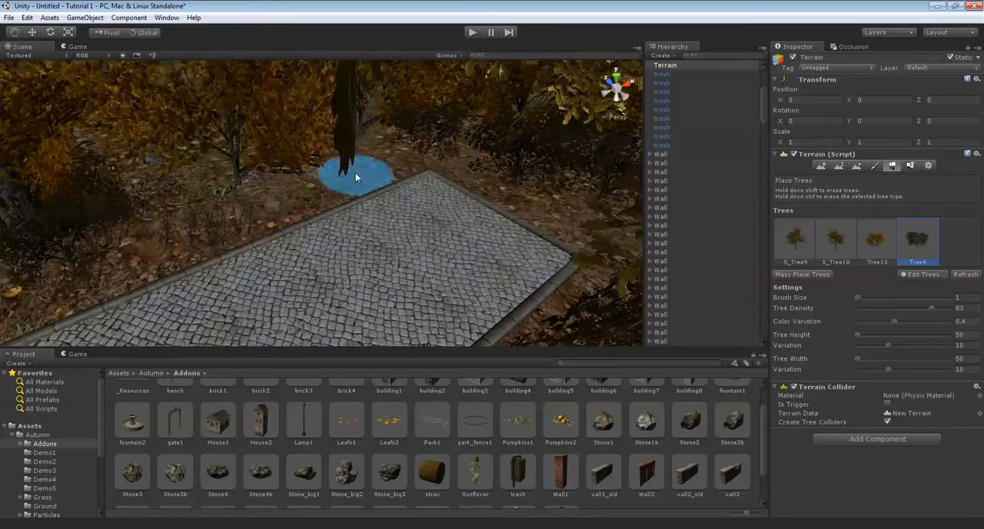
middle_click_drag(250, 188, 272, 225)
right_click_drag(231, 225, 324, 196)
middle_click_drag(323, 196, 375, 228)
right_click_drag(375, 228, 402, 226)
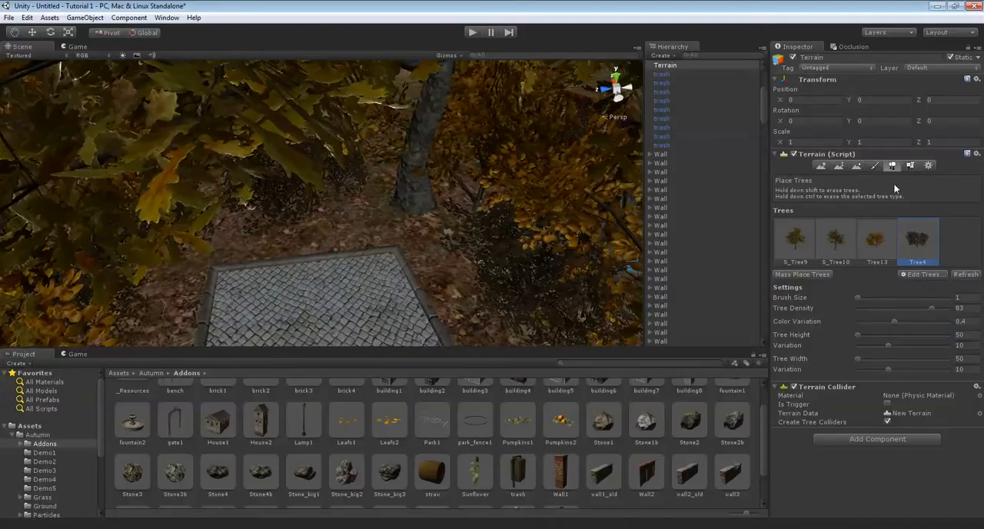
Paint grass1 details with a solid round brush of size 3 along the leaf-covered strip beside the path
left_click(910, 166)
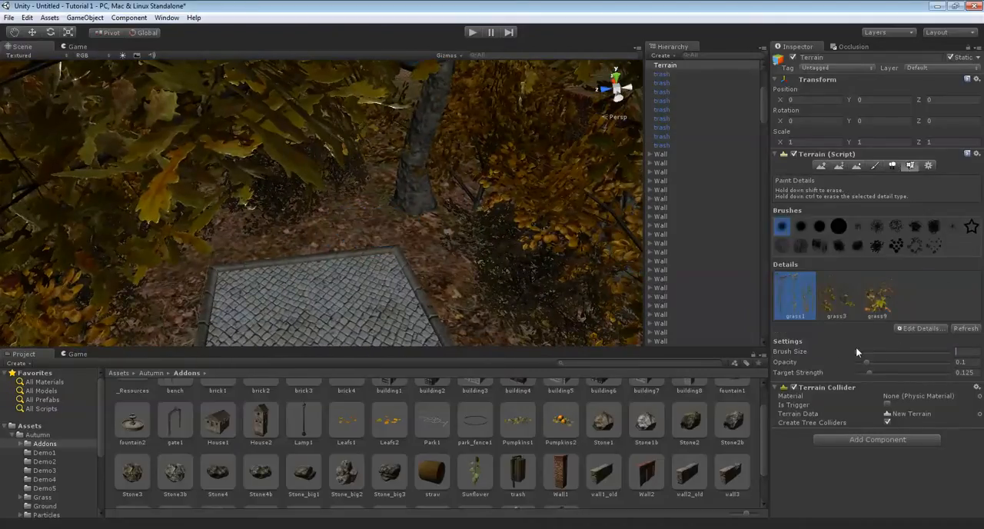
right_click_drag(408, 231, 520, 273)
middle_click_drag(520, 273, 474, 225)
right_click_drag(474, 225, 421, 251)
key("Right")
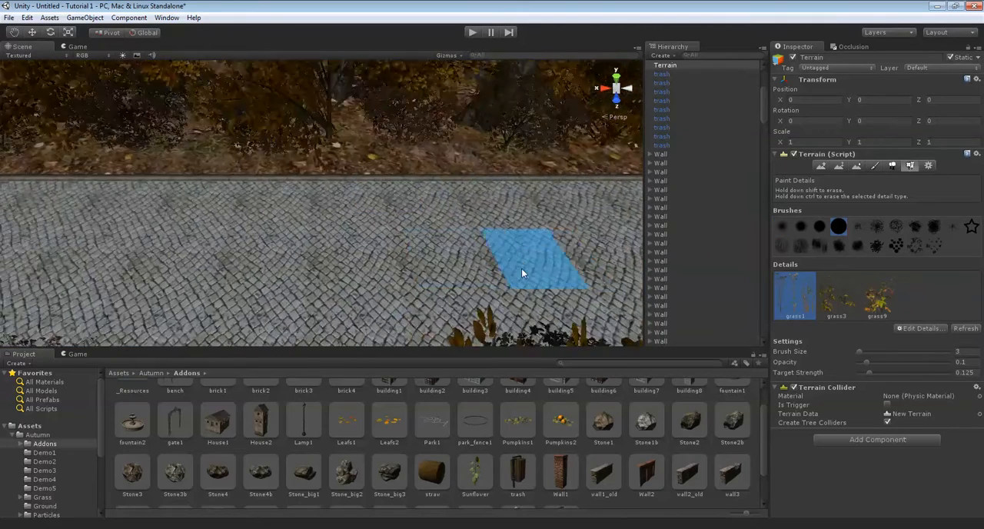
key("Up")
key("Right")
key("Left")
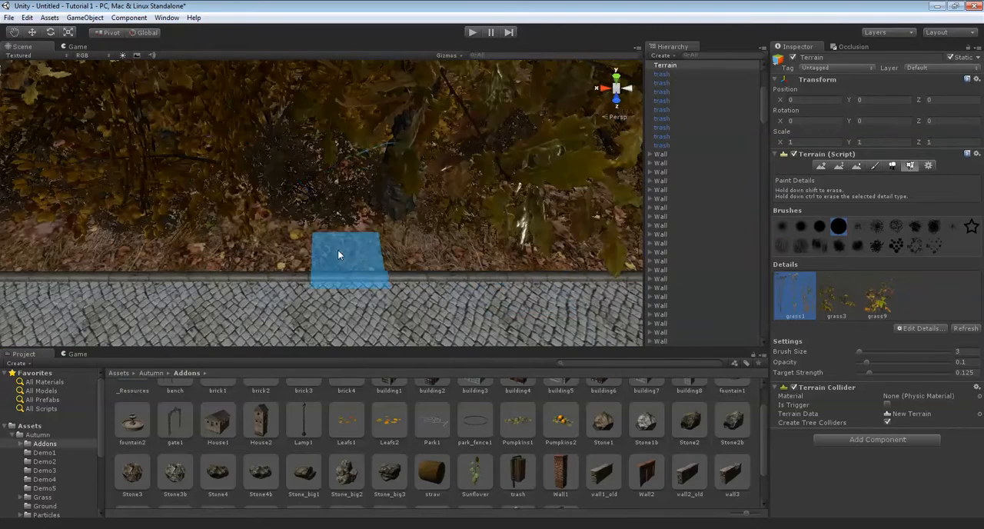
key("Left")
key("Left")
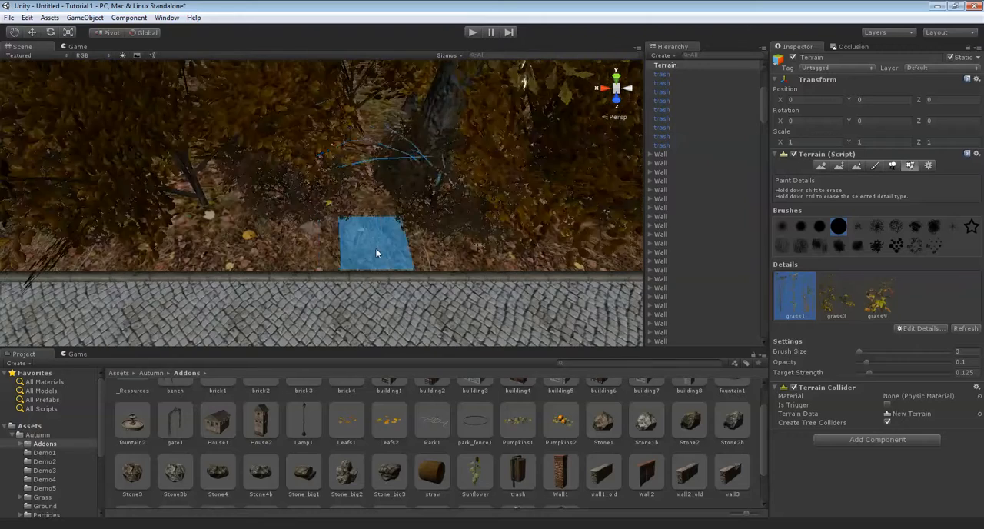
key("Left")
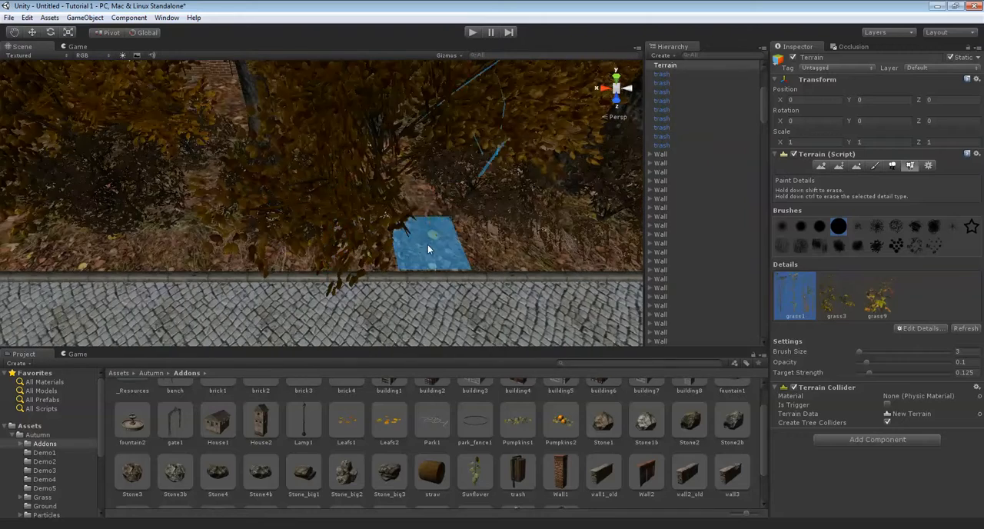
key("Left")
key("Left")
key("Left")
mouse_move(201, 233)
middle_mouse_down()
mouse_move(261, 234)
mouse_move(320, 251)
mouse_move(331, 243)
middle_mouse_up()
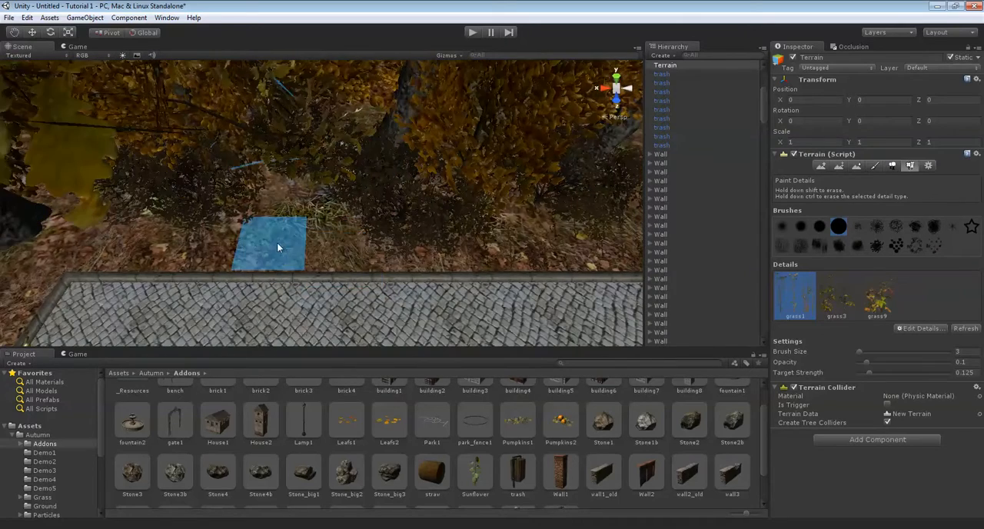
Continue painting grass1 around the path's end and along its other edge
mouse_move(455, 243)
right_mouse_down()
mouse_move(230, 219)
mouse_move(173, 192)
right_mouse_up()
left_click_drag(420, 228, 365, 256, "alt")
right_click_drag(451, 239, 395, 231)
mouse_move(384, 209)
left_mouse_down()
mouse_move(365, 191)
mouse_move(251, 189)
left_mouse_up()
mouse_move(338, 166)
left_mouse_down("alt")
mouse_move(364, 215)
mouse_move(338, 207)
mouse_move(438, 212)
mouse_move(429, 186)
left_mouse_up("alt")
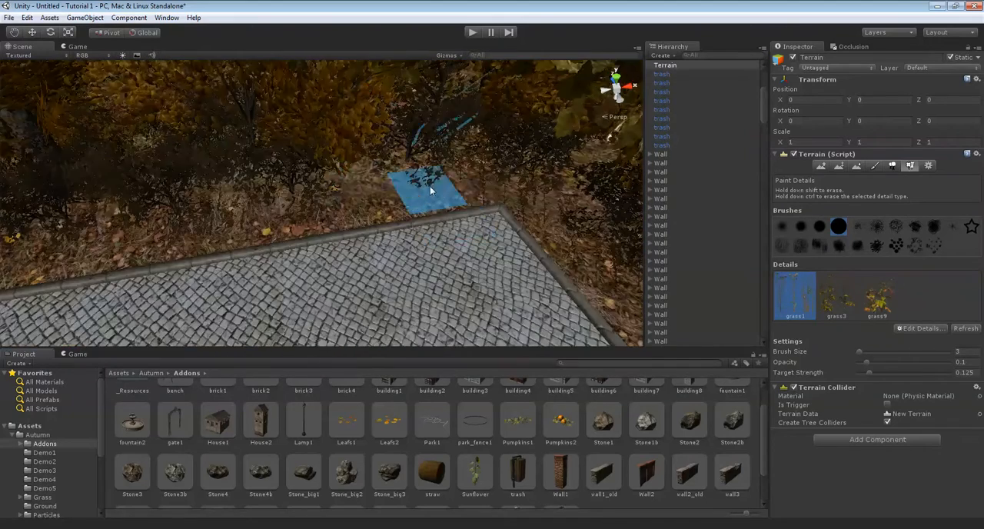
mouse_move(356, 190)
left_mouse_down("alt")
mouse_move(396, 202)
mouse_move(338, 211)
mouse_move(386, 239)
mouse_move(467, 228)
mouse_move(369, 201)
mouse_move(378, 192)
left_mouse_up("alt")
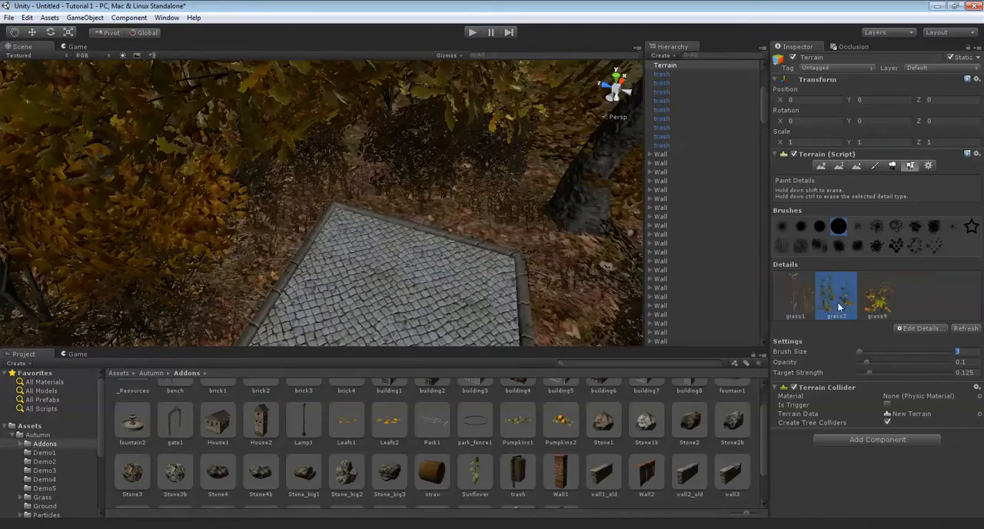
Paint grass3 details with brush size 7 among the bushes around the path's end and along its sides
type("7")
mouse_move(456, 286)
left_mouse_down("alt")
mouse_move(329, 209)
mouse_move(329, 326)
mouse_move(313, 212)
mouse_move(362, 209)
mouse_move(264, 158)
mouse_move(379, 150)
mouse_move(283, 138)
mouse_move(352, 145)
mouse_move(439, 136)
left_mouse_up("alt")
left_click_drag(324, 150, 517, 138, "alt")
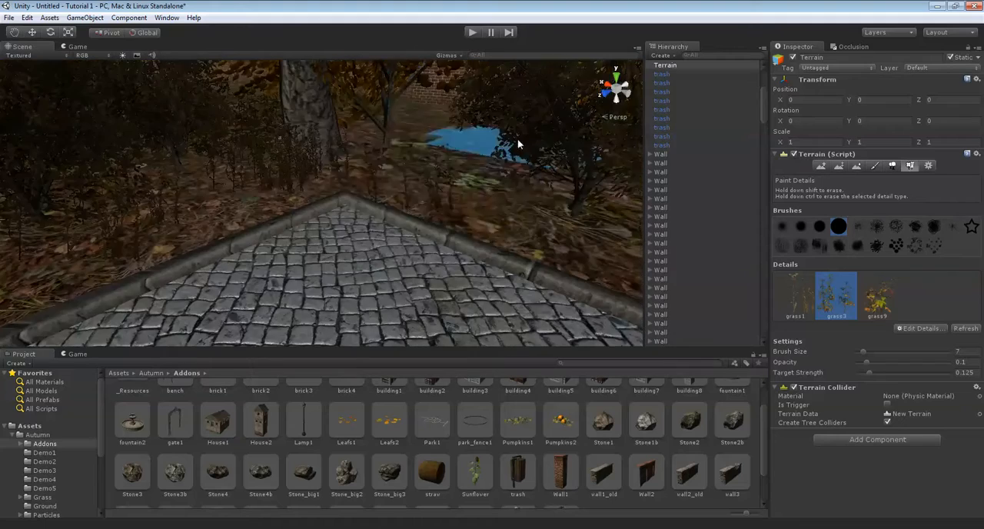
mouse_move(369, 172)
left_mouse_down("alt")
mouse_move(348, 161)
mouse_move(355, 145)
left_mouse_up("alt")
mouse_move(401, 122)
left_mouse_down("alt")
mouse_move(404, 133)
mouse_move(345, 137)
mouse_move(406, 135)
mouse_move(303, 125)
left_mouse_up("alt")
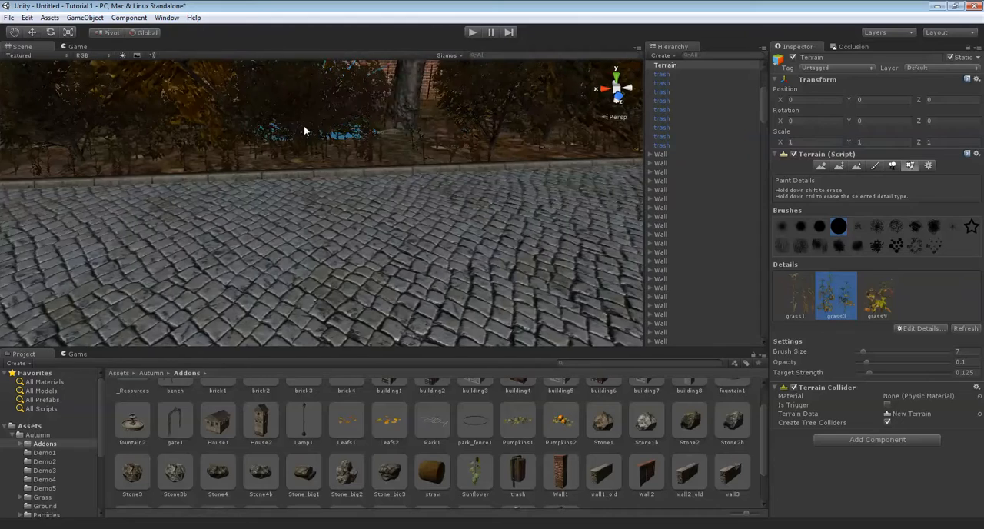
left_click_drag(424, 121, 336, 115, "alt")
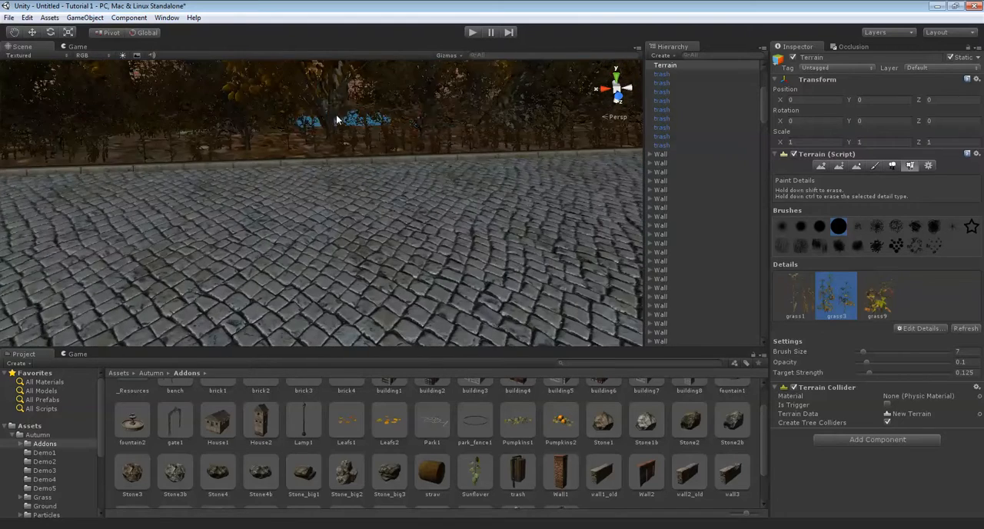
mouse_move(463, 117)
left_mouse_down("alt")
mouse_move(465, 141)
mouse_move(441, 147)
mouse_move(479, 141)
mouse_move(328, 100)
mouse_move(404, 160)
mouse_move(388, 204)
mouse_move(393, 173)
mouse_move(345, 222)
left_mouse_up("alt")
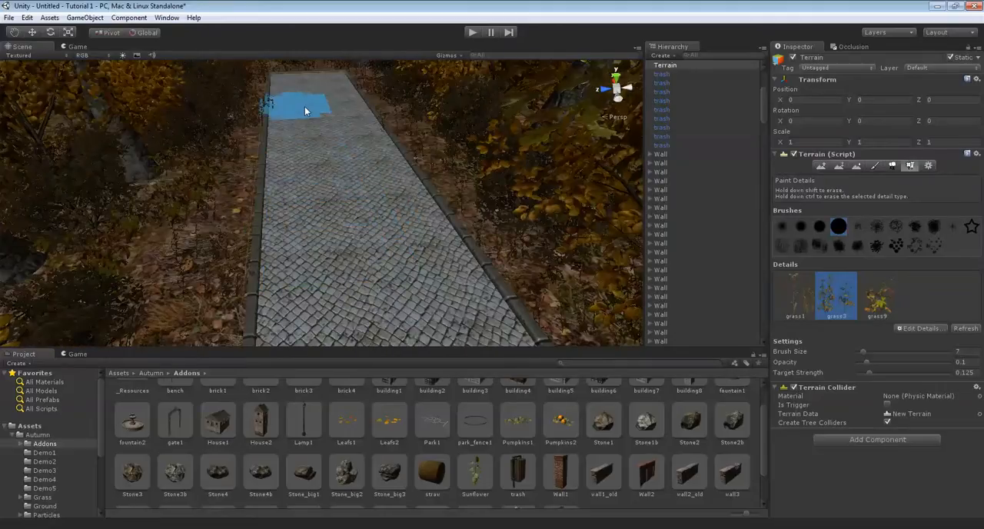
Switch to the grass9 detail and paint it among the bushes bordering the paved path, keeping brush size 7
left_click_drag(307, 121, 419, 192, "alt")
scroll(272, 174, "up", 5)
left_click_drag(275, 174, 306, 114, "alt")
scroll(437, 128, "up", 2)
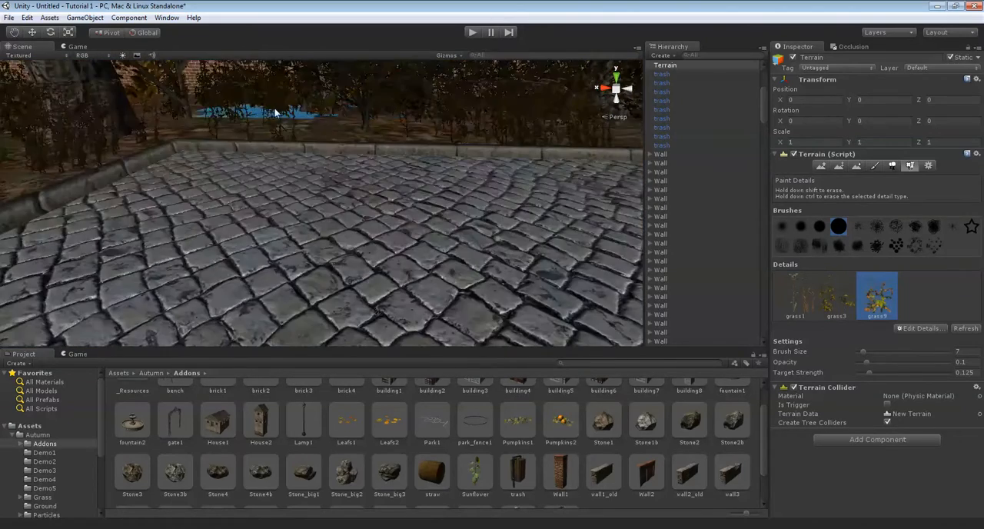
left_click_drag(368, 108, 329, 106, "alt")
mouse_move(255, 99)
left_mouse_down("alt")
mouse_move(114, 37)
mouse_move(230, 131)
mouse_move(397, 173)
mouse_move(279, 194)
mouse_move(394, 190)
mouse_move(378, 215)
mouse_move(384, 196)
mouse_move(330, 176)
mouse_move(303, 210)
left_mouse_up("alt")
left_click_drag(366, 187, 367, 229, "alt")
mouse_move(310, 224)
middle_mouse_down()
mouse_move(369, 228)
mouse_move(361, 234)
mouse_move(386, 240)
middle_mouse_up()
mouse_move(289, 261)
middle_mouse_down()
mouse_move(330, 259)
mouse_move(336, 283)
middle_mouse_up()
mouse_move(284, 284)
left_mouse_down("alt")
mouse_move(329, 235)
mouse_move(301, 292)
left_mouse_up("alt")
Reduce the detail brush size to 2 and touch up the grass9 close to the kerb around the path's end
mouse_move(262, 211)
left_mouse_down("alt")
mouse_move(218, 221)
mouse_move(237, 195)
left_mouse_up("alt")
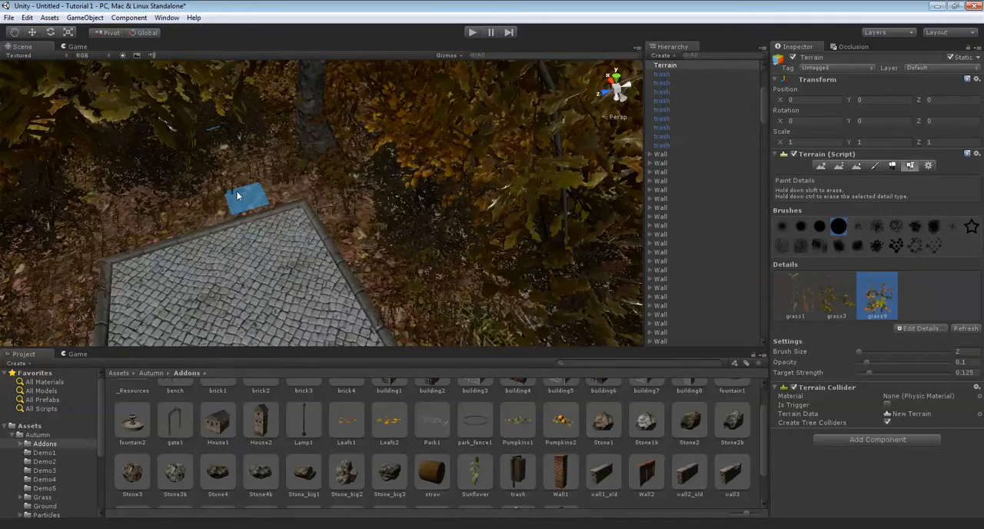
left_click_drag(159, 205, 275, 188, "alt")
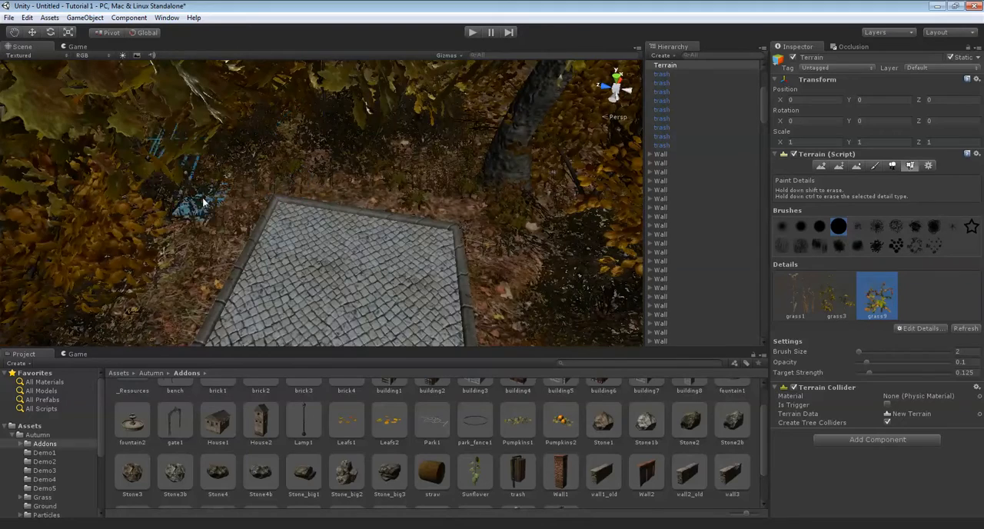
left_click_drag(192, 275, 317, 208, "alt")
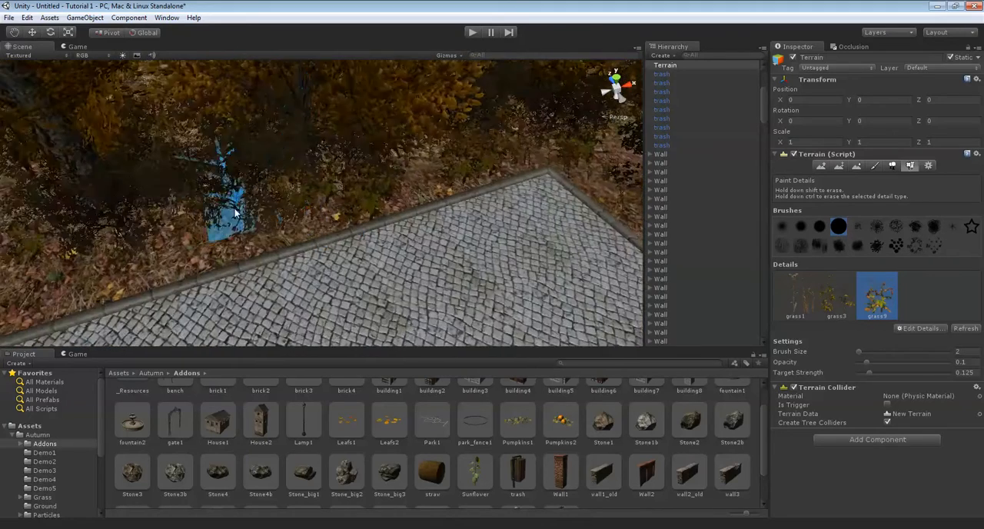
left_click_drag(218, 232, 772, 156, "alt")
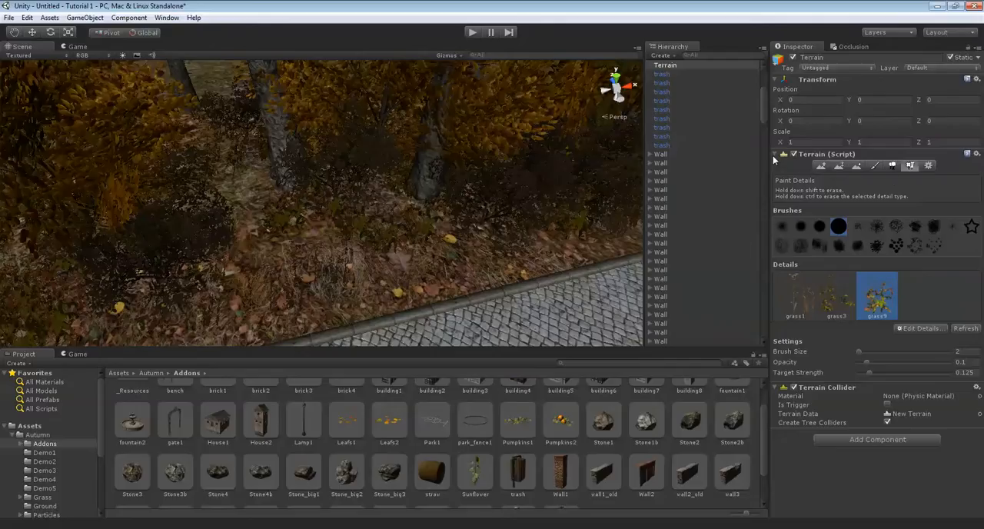
Return to tree placement and add more Tree4 bushes in the gaps along both sides of the path
left_click(892, 166)
mouse_move(472, 283)
left_mouse_down("alt")
mouse_move(310, 252)
mouse_move(399, 292)
left_mouse_up("alt")
left_click_drag(886, 300, 832, 308)
mouse_move(187, 94)
left_mouse_down("alt")
mouse_move(397, 237)
mouse_move(534, 189)
mouse_move(492, 196)
mouse_move(534, 180)
mouse_move(334, 143)
mouse_move(456, 170)
mouse_move(294, 150)
mouse_move(544, 231)
mouse_move(384, 139)
mouse_move(369, 186)
left_mouse_up("alt")
key("Right")
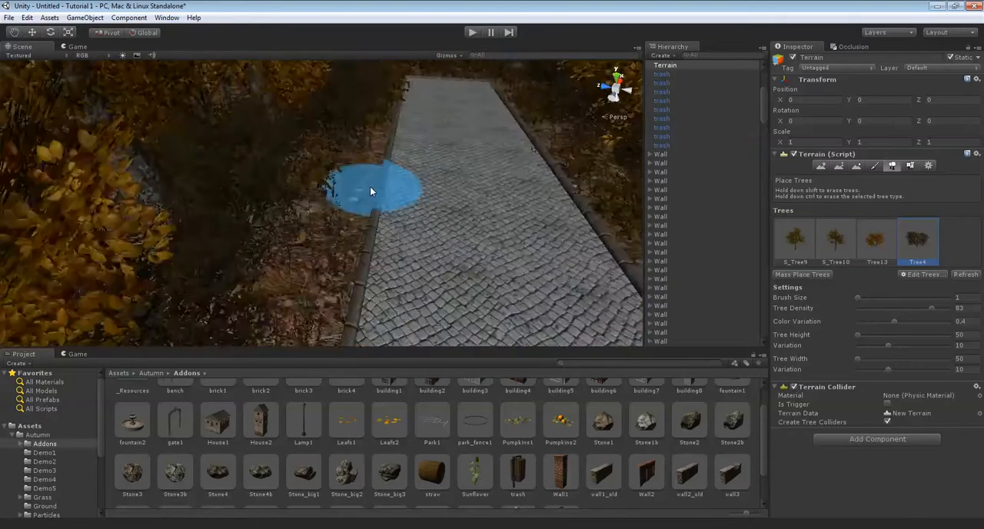
right_click_drag(369, 186, 524, 205)
key("Up")
key("Right")
right_click_drag(459, 231, 492, 248)
key("Left")
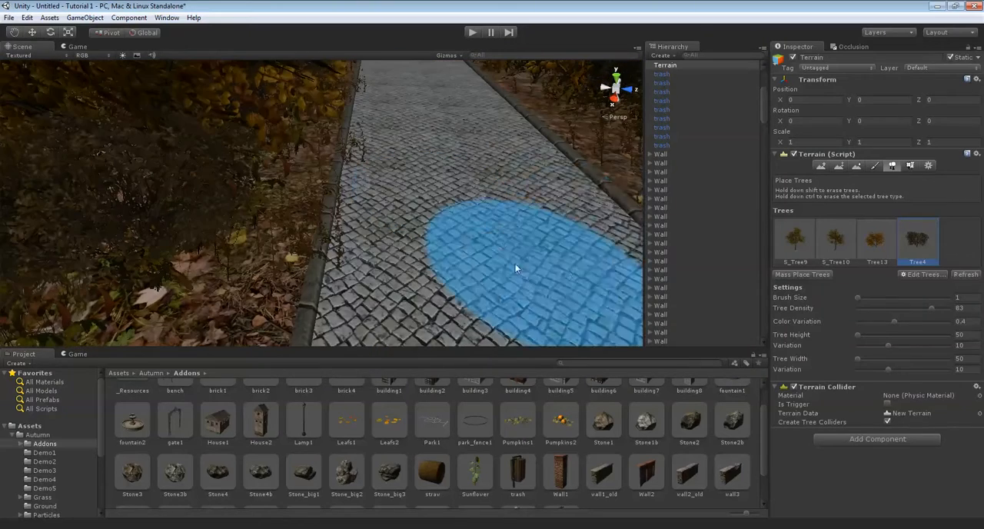
Return to detail painting and erase the grass growing on the kerb and paving along the path's edge with brush size 2
left_click(908, 166)
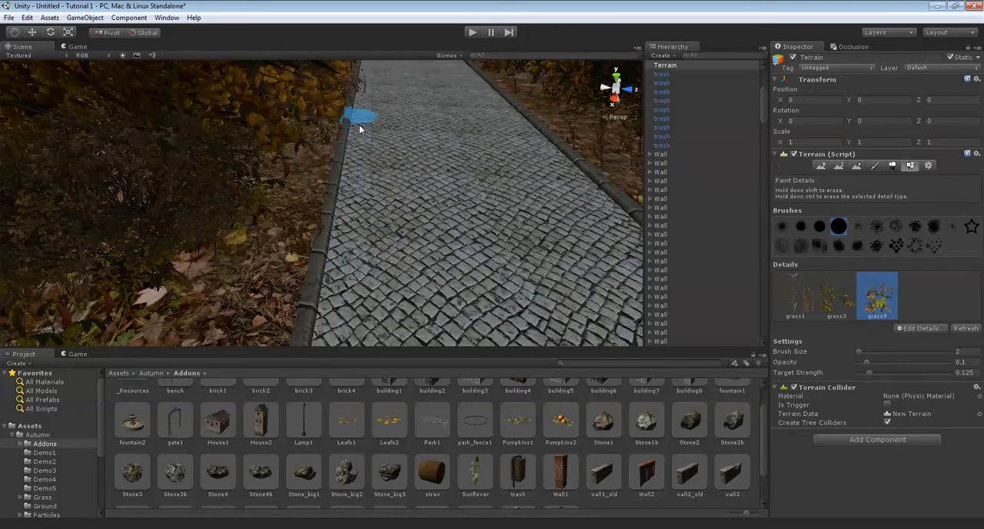
right_click_drag(358, 124, 365, 159)
key("Right")
key("Left")
key("Up")
left_click_drag(381, 262, 330, 289)
right_click_drag(348, 284, 964, 219)
key("w")
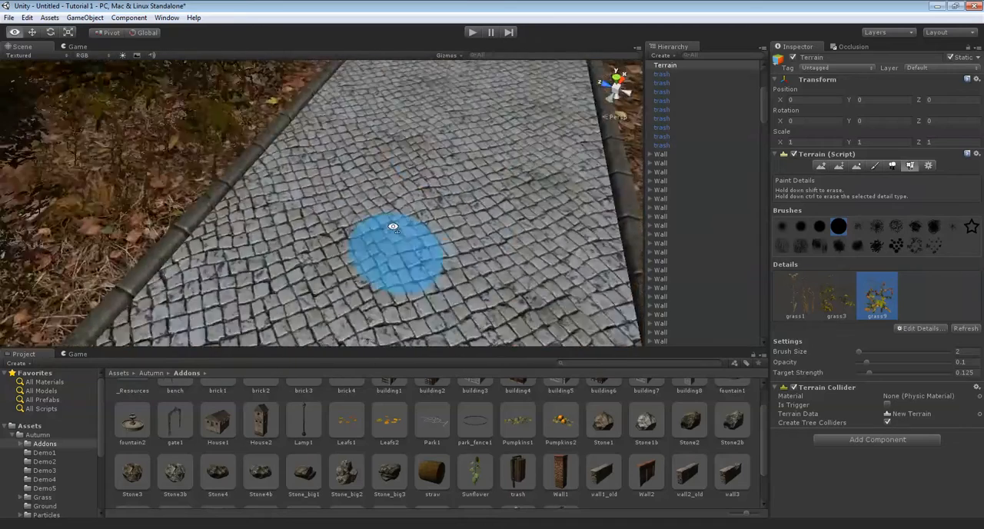
right_click_drag(393, 224, 443, 93)
key("Up")
scroll(420, 203, "up", 3)
right_click_drag(420, 205, 397, 228)
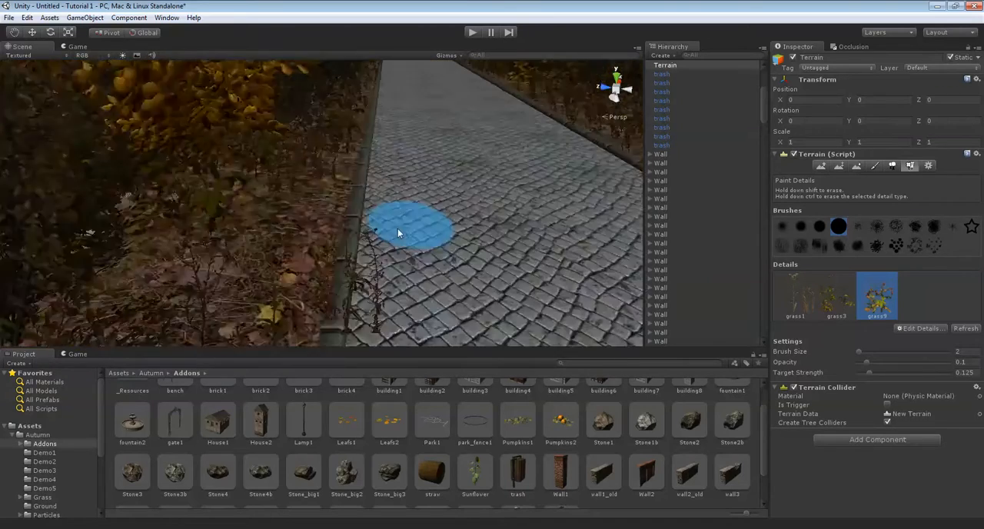
middle_click_drag(397, 229, 331, 229)
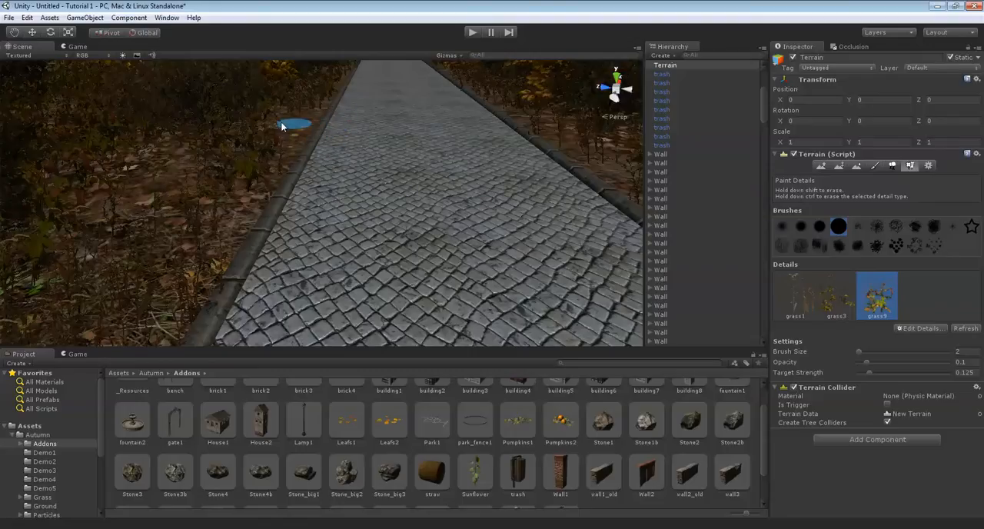
Clean up the grass near the kerb where the side path branches off, using the same small brush
scroll(338, 132, "up", 3)
right_click_drag(391, 141, 414, 137)
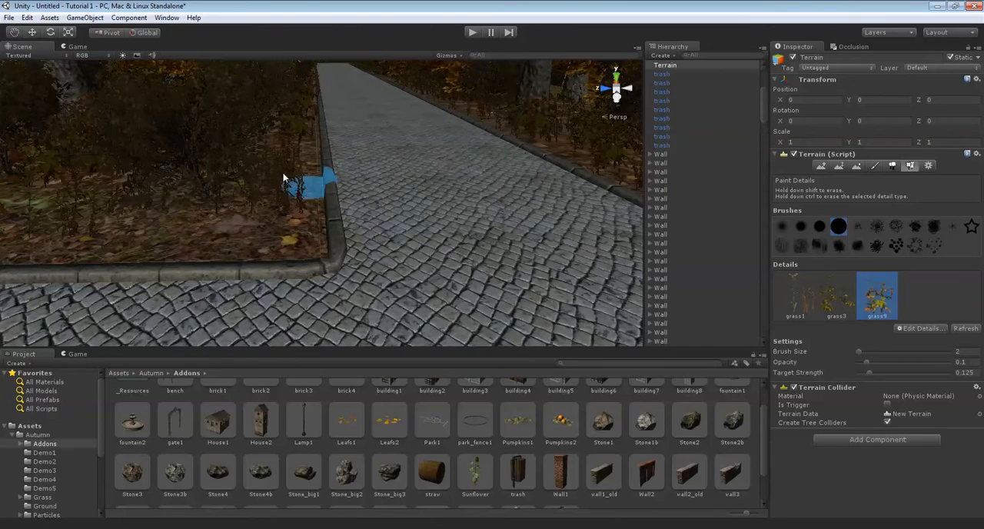
key("Up")
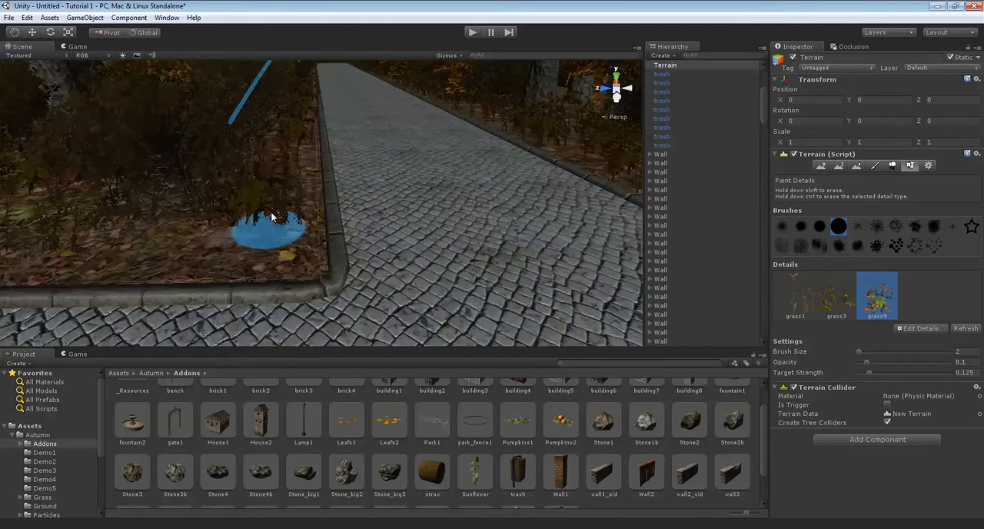
key("Right")
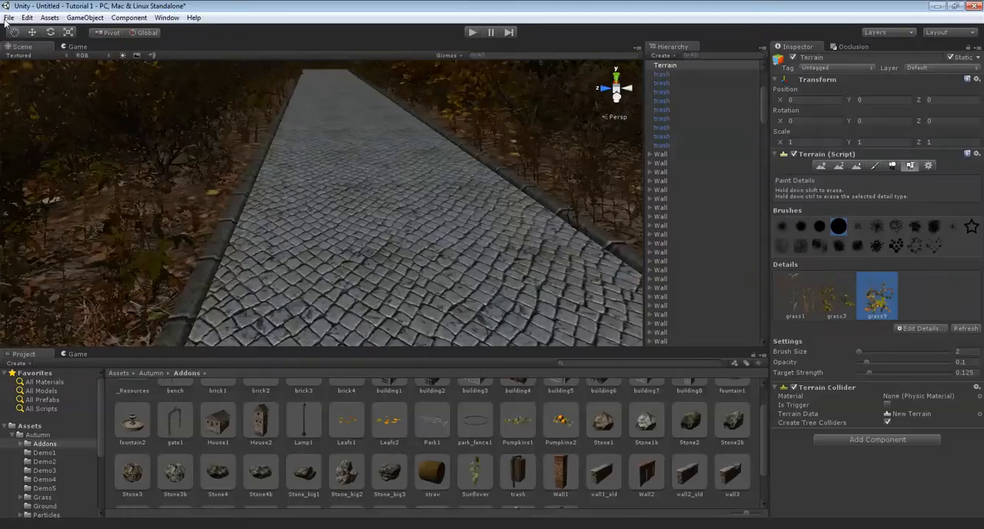
Save the scene as Main Scene in the project's Assets folder
left_click(9, 16)
left_click(28, 59)
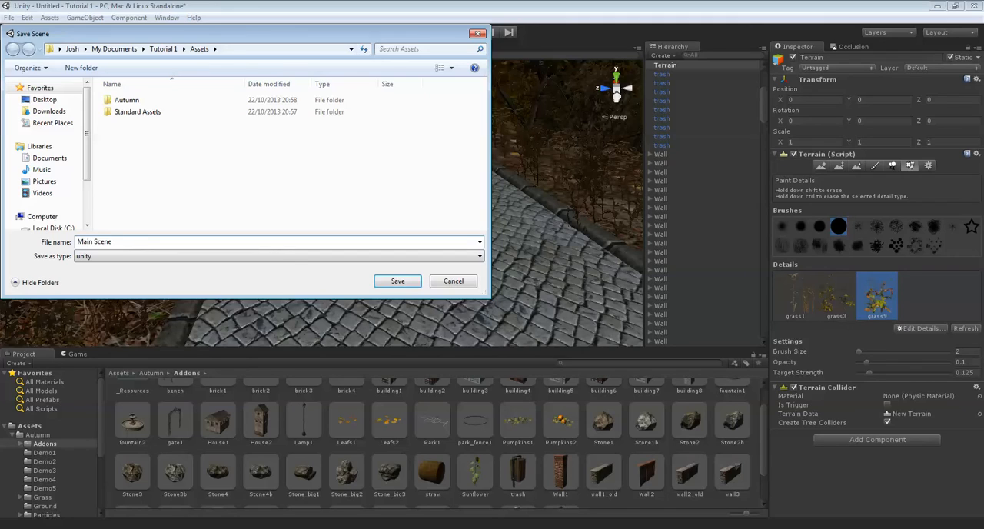
left_click(397, 282)
Inspect the planted borders on both sides of the paved path from one end toward the gate
mouse_move(377, 170)
right_mouse_down()
mouse_move(385, 186)
mouse_move(403, 177)
mouse_move(342, 167)
mouse_move(441, 115)
mouse_move(193, 169)
mouse_move(403, 168)
mouse_move(322, 170)
mouse_move(380, 177)
mouse_move(459, 153)
mouse_move(359, 173)
mouse_move(322, 165)
mouse_move(285, 249)
mouse_move(315, 213)
mouse_move(285, 230)
mouse_move(364, 244)
mouse_move(386, 238)
mouse_move(370, 264)
mouse_move(394, 238)
mouse_move(287, 222)
mouse_move(379, 190)
mouse_move(406, 193)
mouse_move(401, 160)
mouse_move(349, 186)
right_mouse_up()
scroll(386, 188, "down", 5)
scroll(387, 188, "up", 7)
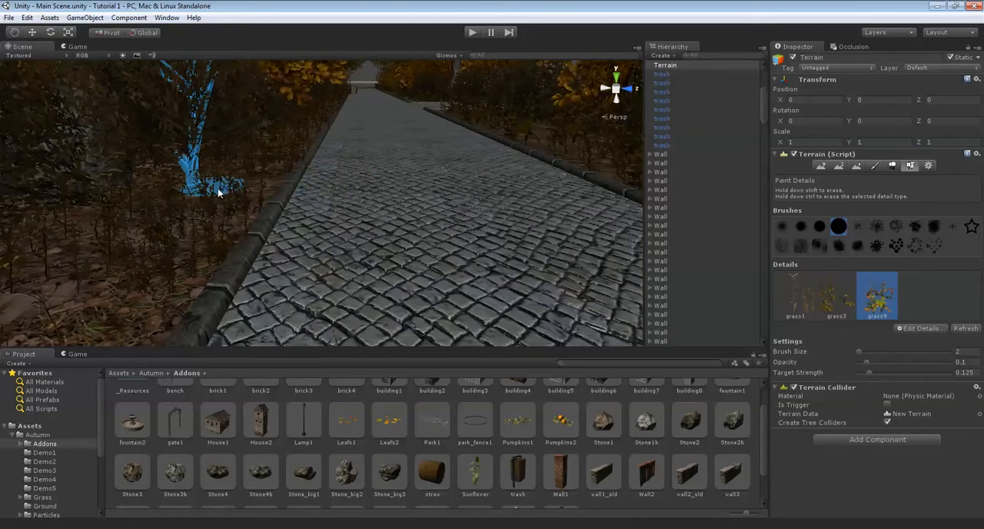
right_click_drag(213, 204, 302, 183)
key("Up")
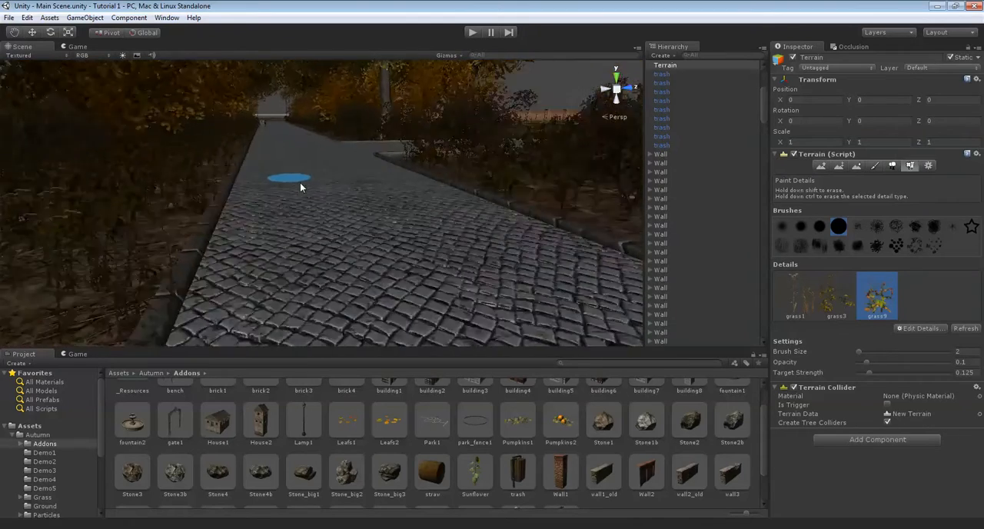
key("Up")
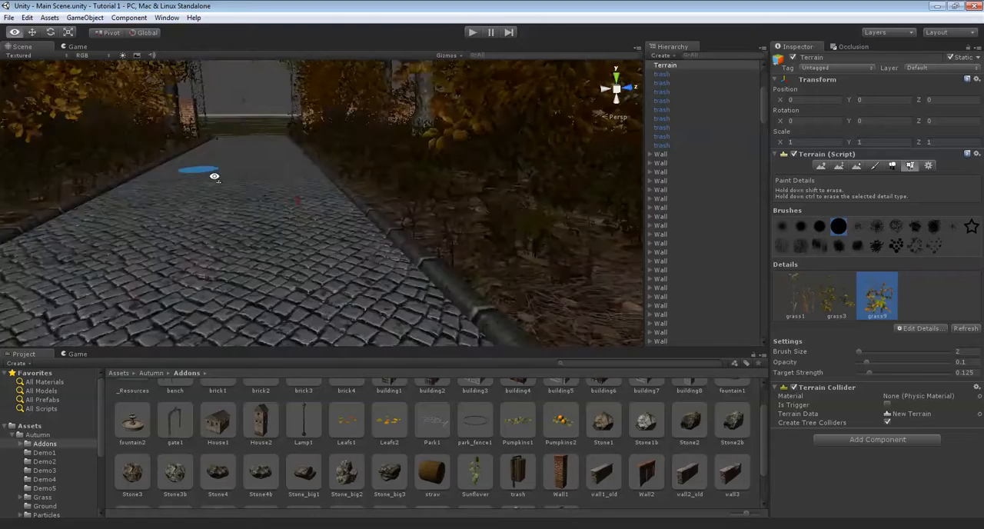
Examine the kerb, leaf-covered ground and trees along the paved path from close up and from above
key("Up")
mouse_move(311, 185)
right_mouse_down()
mouse_move(475, 158)
mouse_move(377, 196)
mouse_move(446, 131)
mouse_move(328, 121)
right_mouse_up()
key("s")
scroll(347, 138, "up", 12)
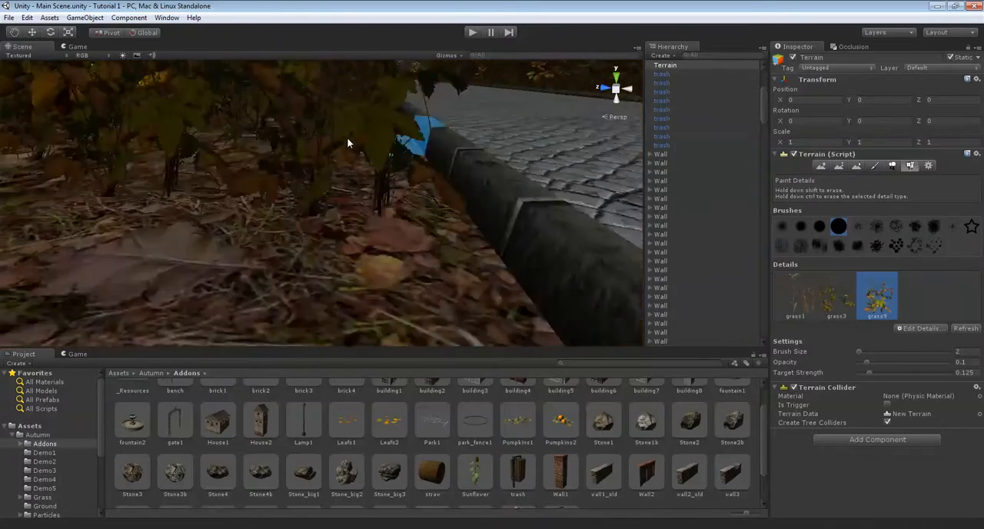
scroll(346, 138, "down", 5)
scroll(348, 138, "down", 4)
right_click_drag(350, 138, 549, 189)
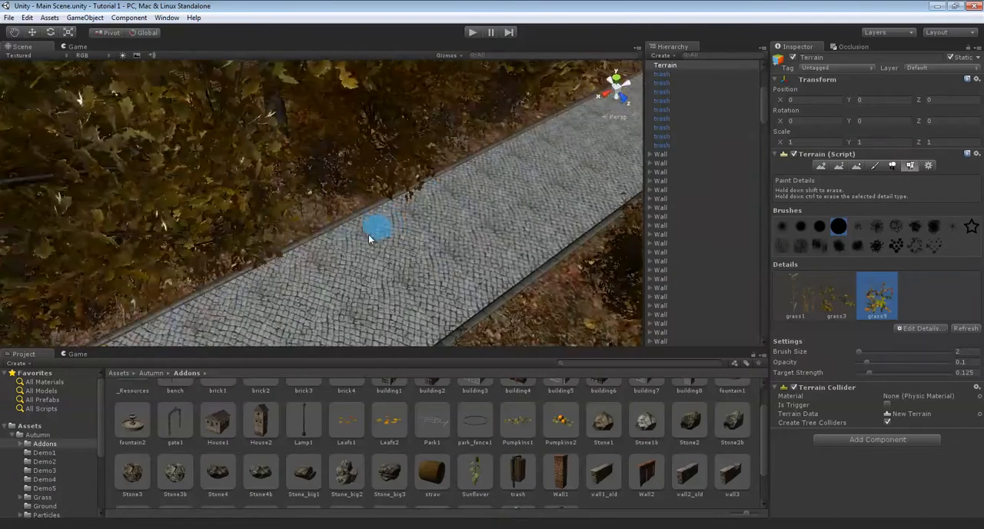
right_click_drag(368, 234, 490, 176)
scroll(490, 174, "down", 5)
scroll(490, 174, "up", 6)
scroll(492, 176, "down", 2)
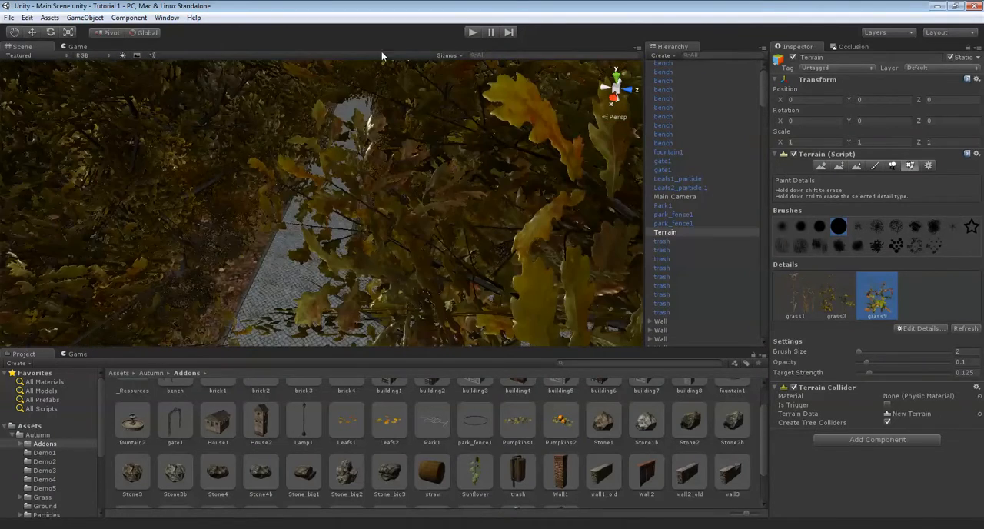
Run the scene, check the falling leaves along the path toward the gate, and stop the playback
left_click(472, 32)
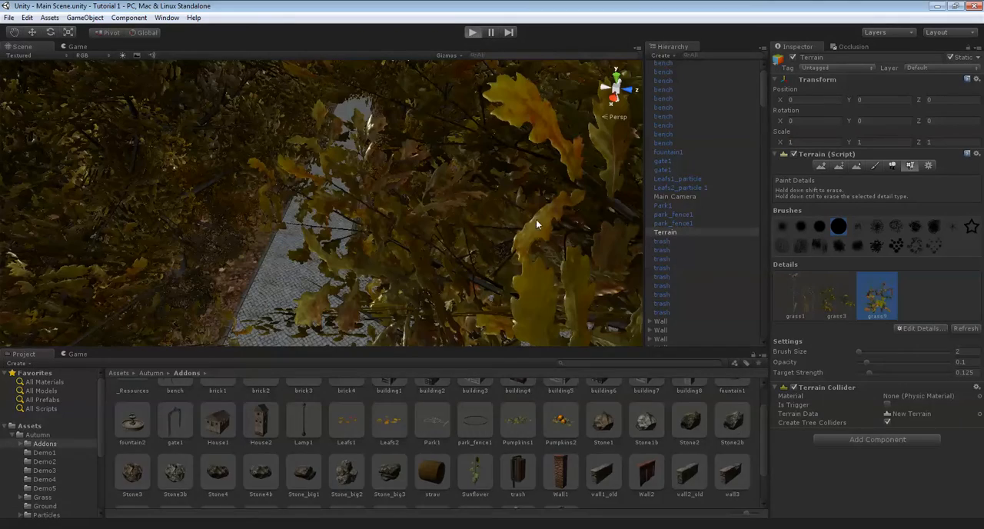
mouse_move(425, 214)
right_mouse_down()
mouse_move(460, 192)
mouse_move(451, 141)
mouse_move(464, 165)
mouse_move(435, 192)
right_mouse_up()
scroll(456, 192, "down", 4)
scroll(454, 193, "up", 2)
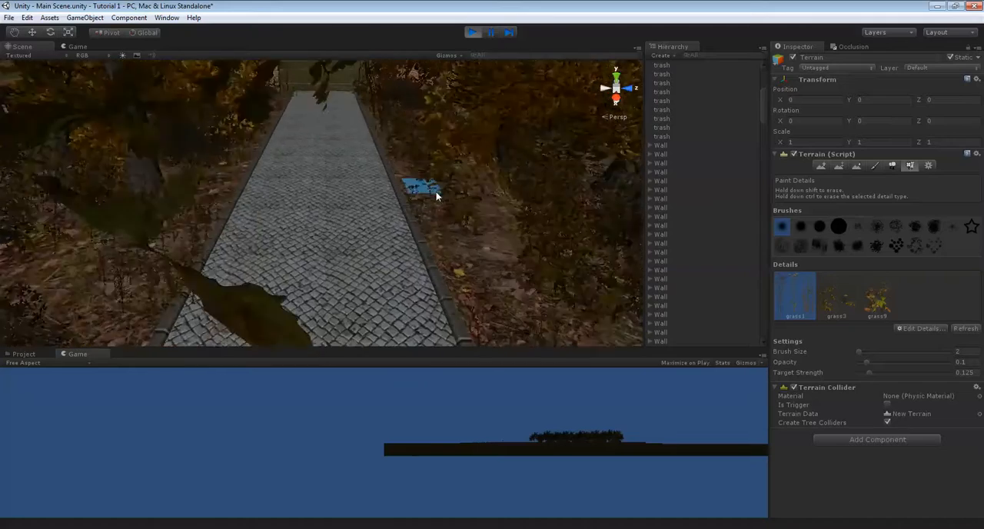
scroll(434, 190, "down", 8)
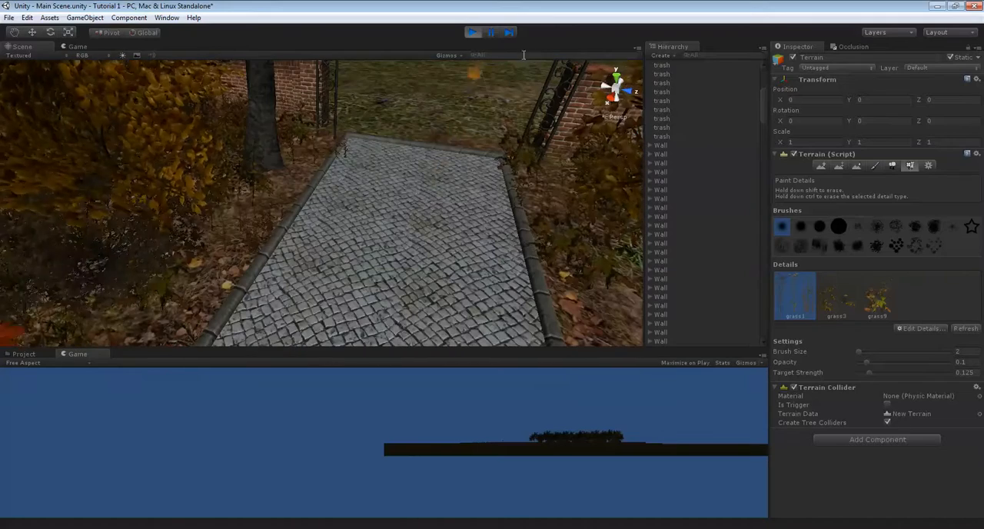
left_click(472, 34)
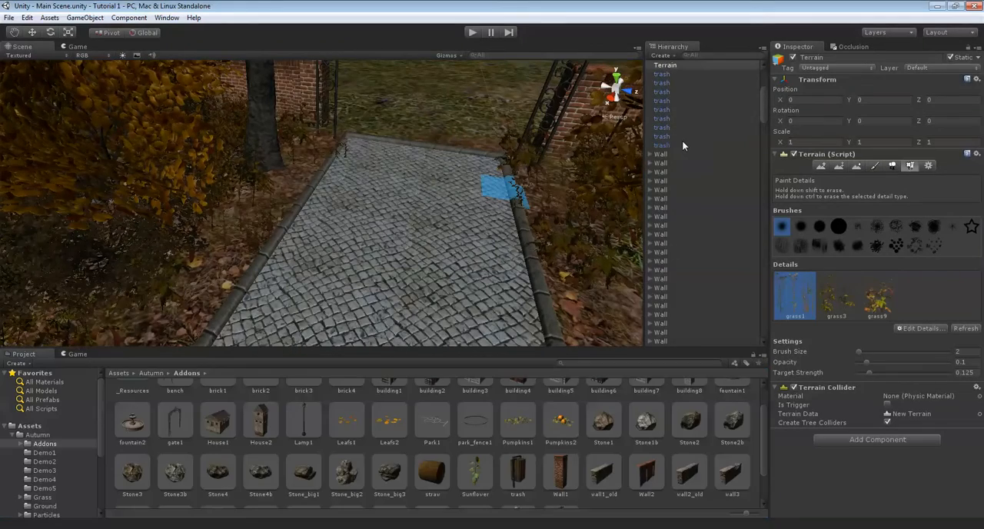
Duplicate the Leafs1_particle and Leafs2_particle 1 emitters together and move the copies along the tree line over the path
left_click(678, 182)
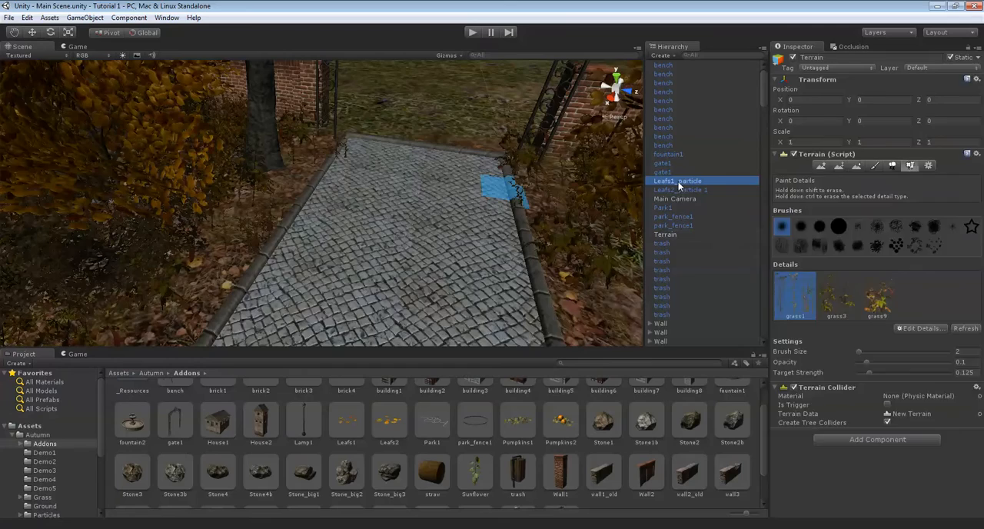
left_click(677, 190, "shift")
left_click_drag(596, 208, 366, 252, "alt")
scroll(366, 252, "down", 12)
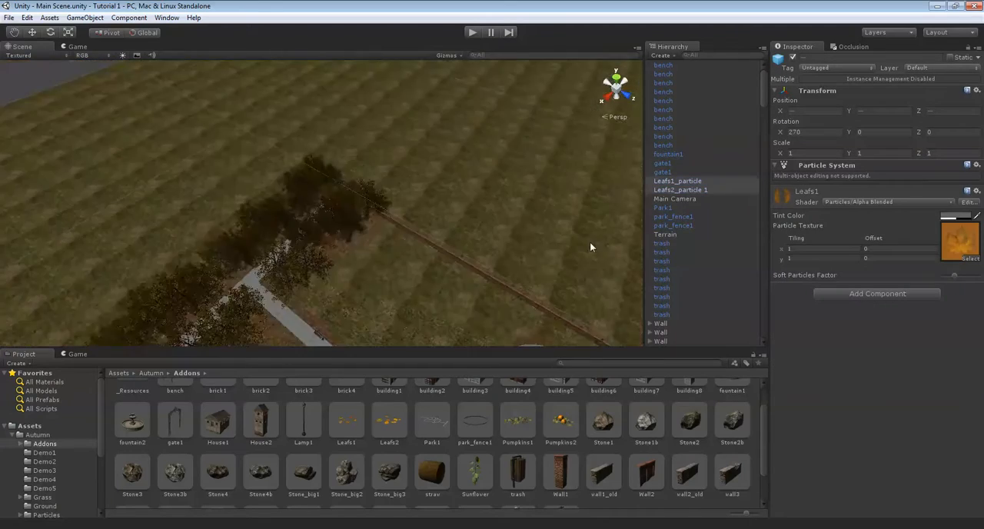
scroll(428, 218, "up", 8)
left_click_drag(428, 218, 322, 212, "alt")
scroll(336, 212, "down", 6)
middle_click_drag(292, 218, 419, 249)
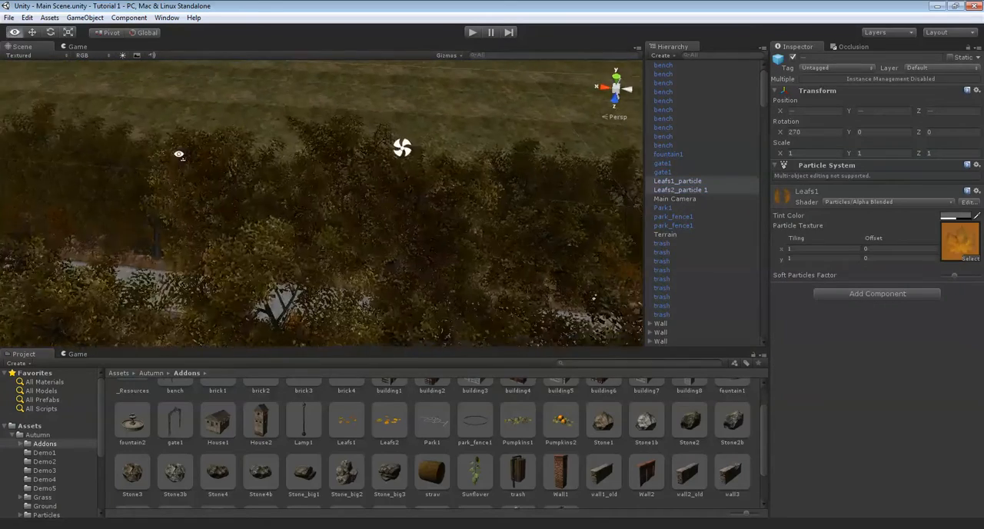
left_click_drag(162, 159, 274, 173, "alt")
right_click_drag(415, 187, 469, 165)
key("w")
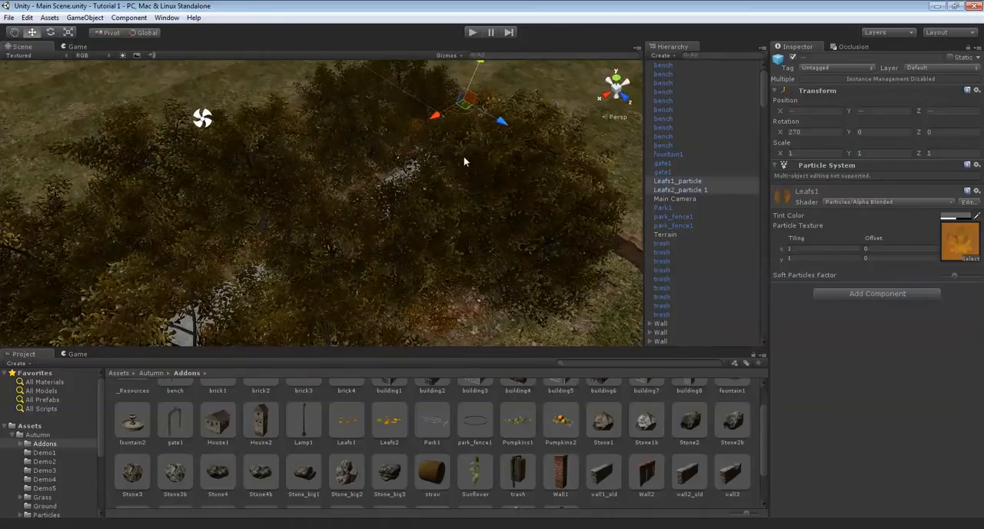
key("ctrl+d")
left_click_drag(436, 118, 312, 184)
Duplicate the moved pair of leaf emitters and shift the new pair farther along the row of trees
right_click_drag(453, 183, 278, 199)
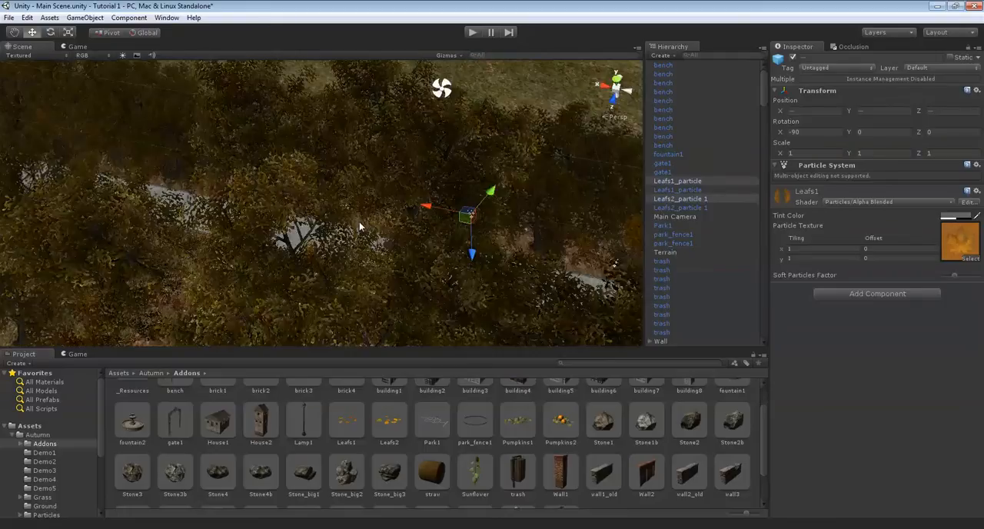
key("ctrl+d")
left_click_drag(302, 214, 102, 175)
right_click_drag(252, 166, 199, 152)
scroll(329, 197, "up", 6)
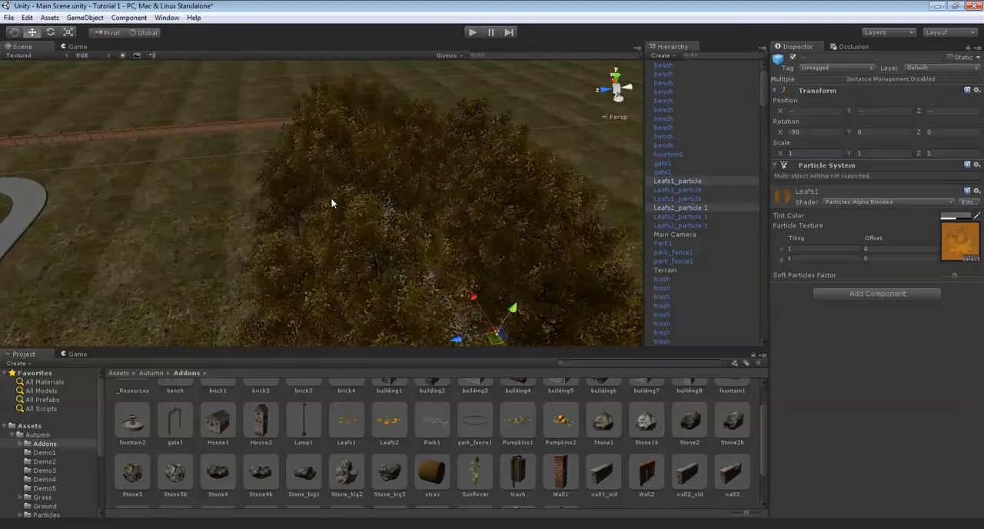
Add one more copy of the leaf emitter pair and place it over the remaining stretch of trees
right_click_drag(330, 198, 467, 220)
key("ctrl+d")
left_click_drag(583, 178, 295, 227)
right_click_drag(367, 221, 485, 190)
scroll(489, 189, "up", 8)
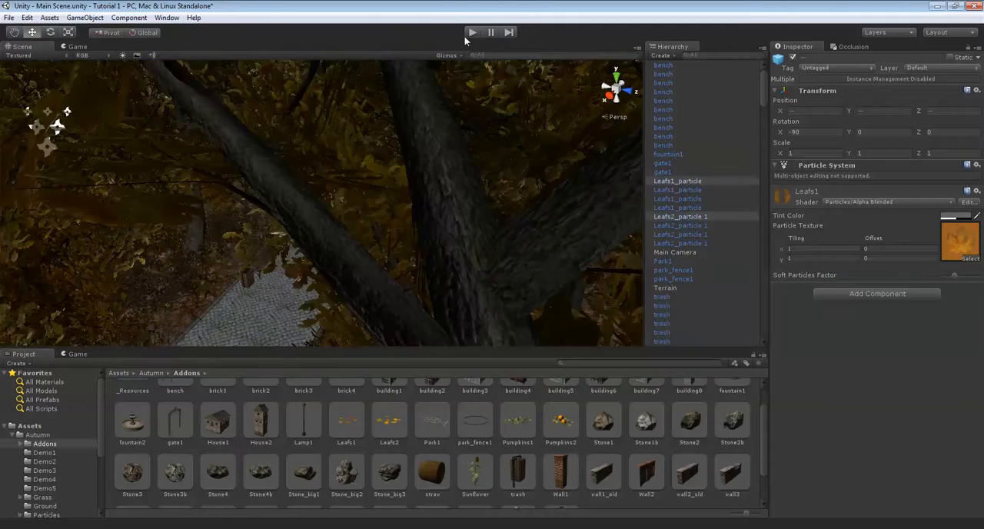
Run the scene again, check the leaf fall from the duplicated emitters along the path, and stop the playback
left_click(470, 34)
right_click_drag(435, 226, 259, 213)
key("w")
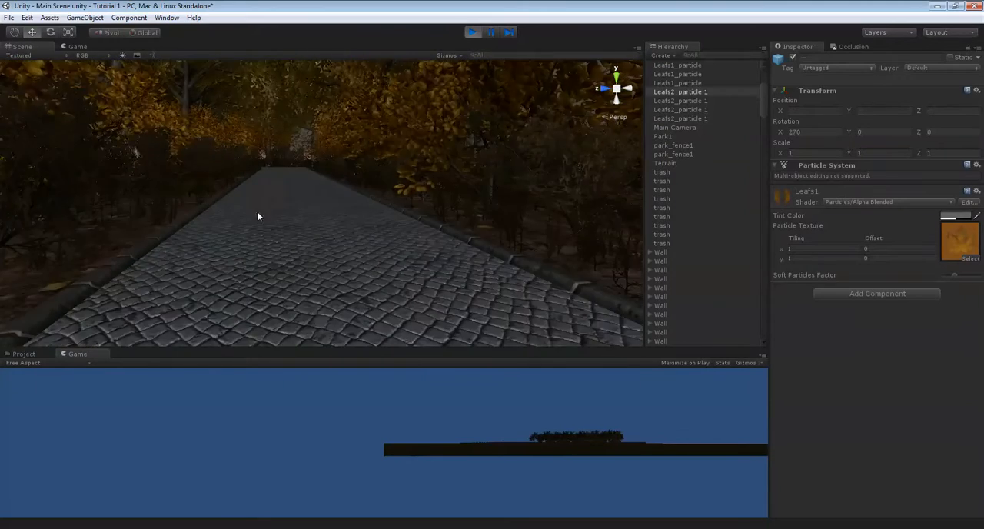
left_click(460, 218)
right_click_drag(461, 219, 496, 111)
left_click(472, 33)
right_click_drag(386, 150, 346, 211)
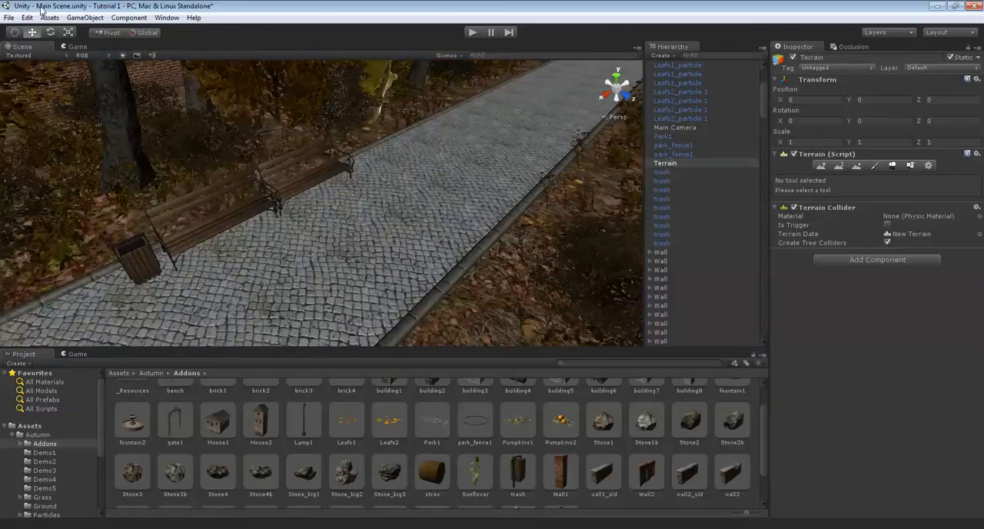
Create a directional light and raise it above the treetops along the path, to a height of about 15
left_click(86, 17)
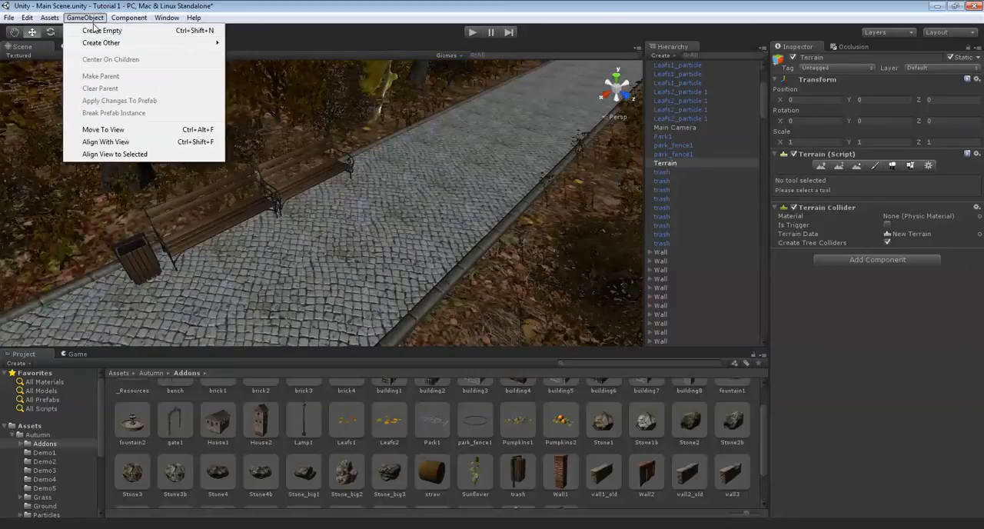
mouse_move(108, 46)
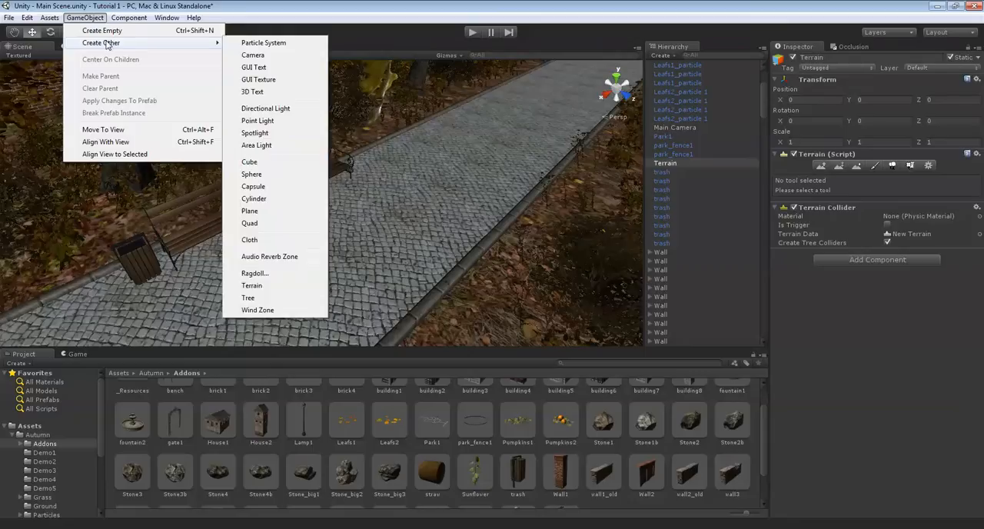
left_click(269, 110)
right_click_drag(469, 179, 407, 188)
left_click_drag(400, 161, 416, 89)
right_click_drag(327, 258, 348, 223)
scroll(348, 223, "down", 8)
left_click_drag(343, 140, 345, 70)
left_click_drag(312, 122, 218, 180)
left_click_drag(326, 222, 308, 164)
scroll(325, 189, "up", 8)
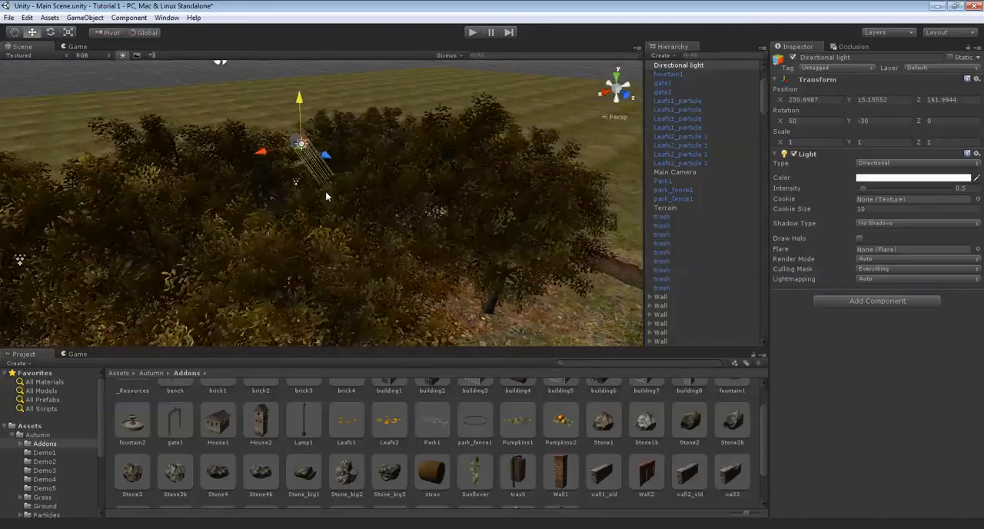
scroll(417, 183, "down", 5)
Rotate the directional light to about X 38.9, Y 101.5, Z -3.5 so it shines obliquely across the path
key("e")
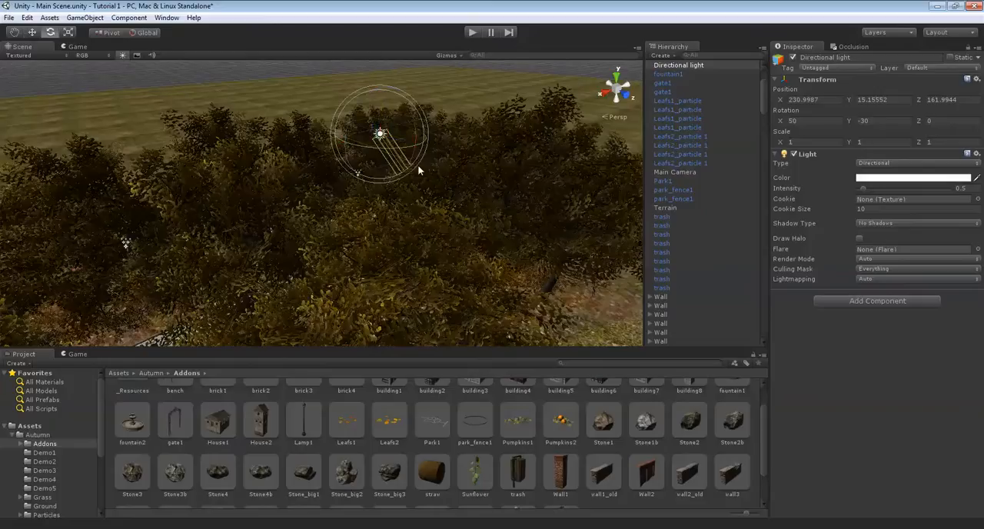
left_click_drag(407, 157, 205, 173)
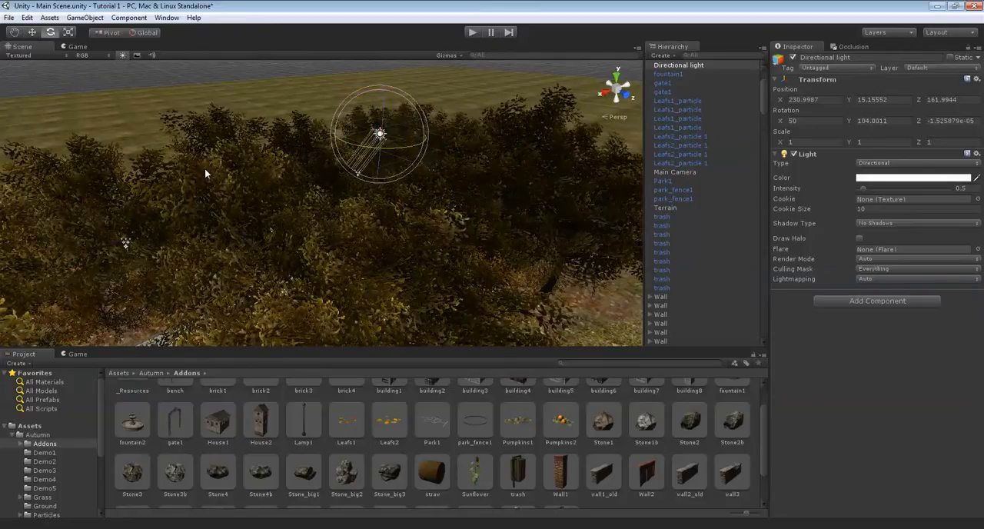
left_click_drag(351, 116, 362, 100)
key("w")
right_click_drag(361, 102, 477, 146)
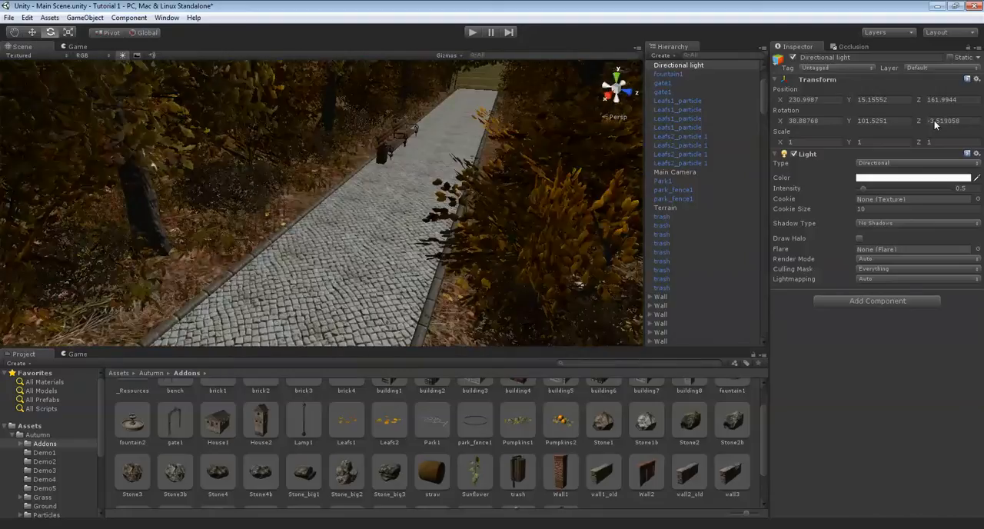
Give the directional light a warm beige colour (R 229, G 206, B 167) and set its intensity to 0.6
left_click(902, 179)
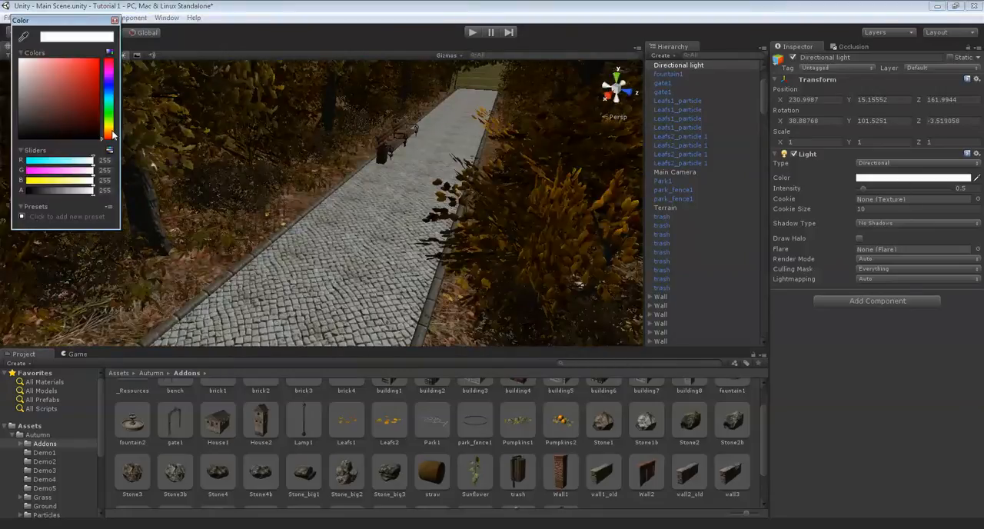
left_click_drag(112, 134, 110, 132)
mouse_move(35, 83)
left_mouse_down()
mouse_move(31, 70)
mouse_move(41, 70)
left_mouse_up()
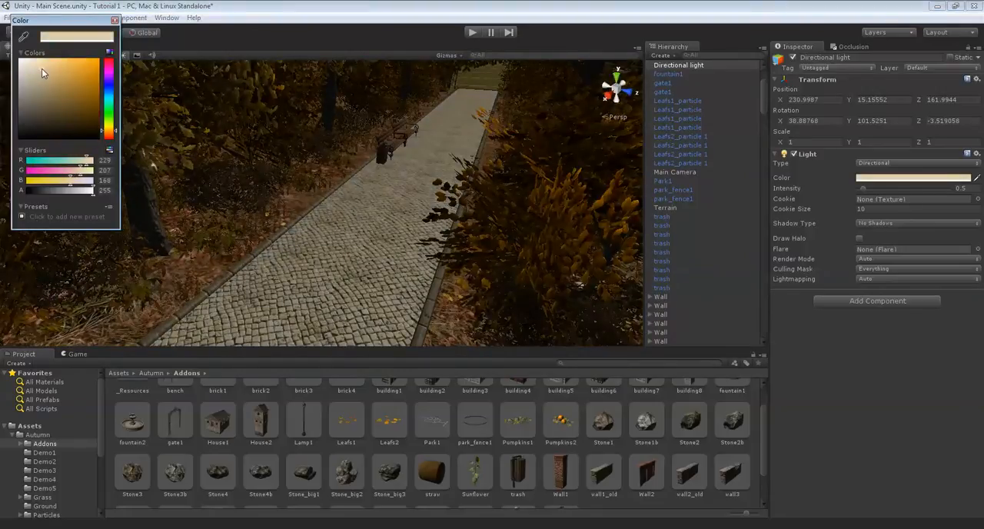
left_click(114, 21)
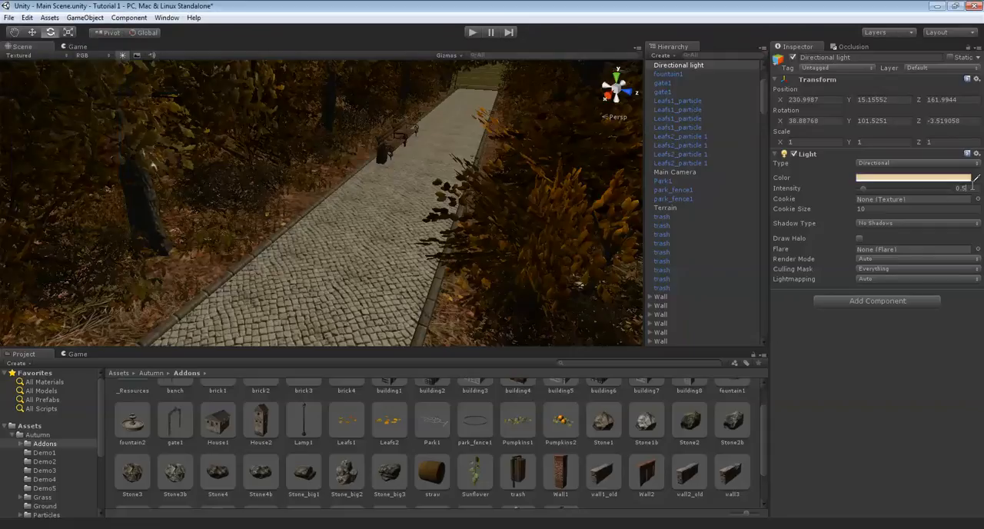
key("BackSpace")
type("6")
left_click_drag(515, 151, 556, 145, "alt")
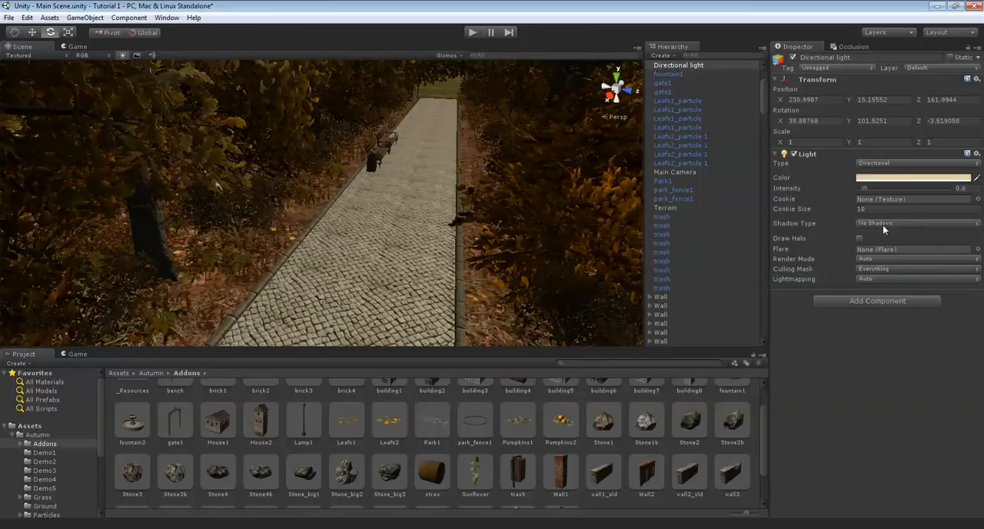
Switch the directional light's shadow type to Soft Shadows and check the shadows on the paving
left_click(883, 224)
left_click(889, 259)
right_click_drag(367, 85, 426, 193)
scroll(400, 127, "up", 7)
right_click_drag(338, 204, 550, 185)
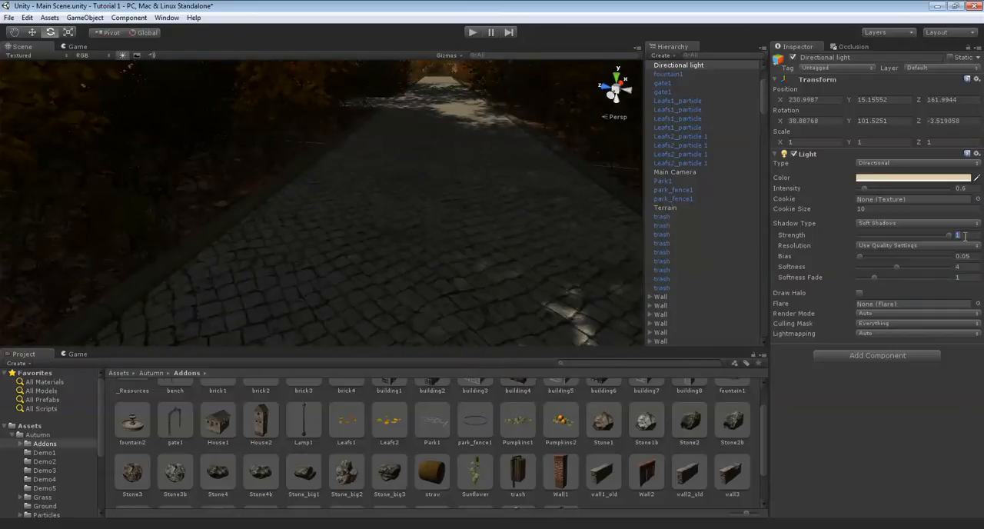
Set the directional light's shadow strength to 0.75 and check the shading along the path
key("BackSpace")
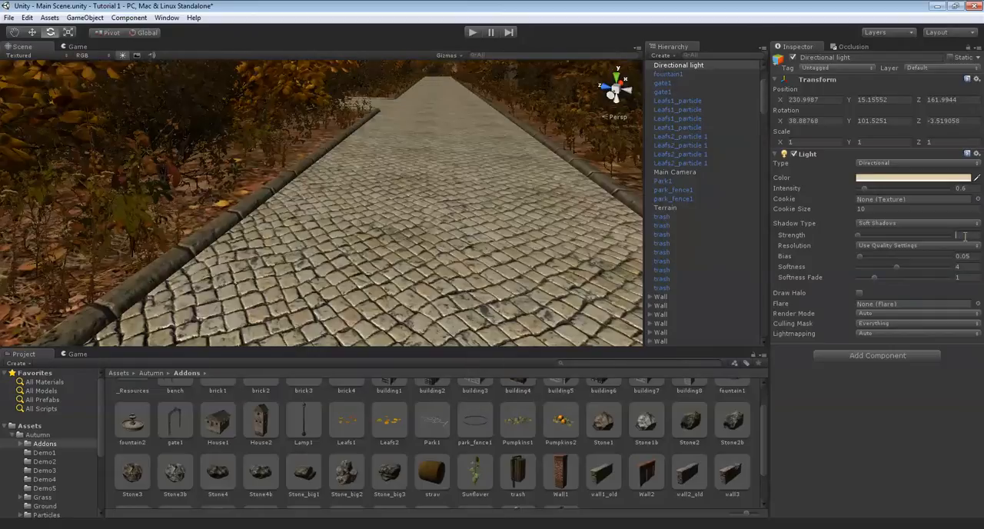
type("0.75")
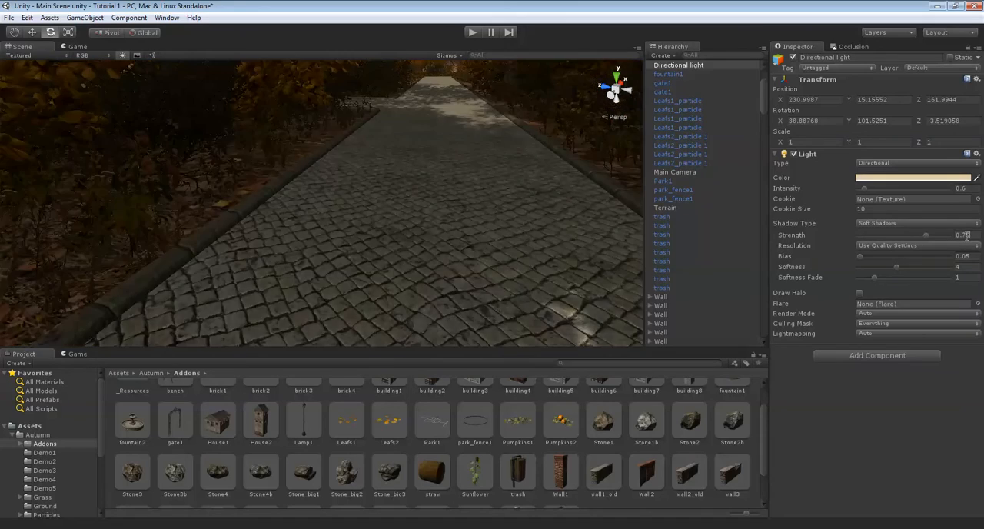
right_click_drag(454, 94, 328, 216)
key("w")
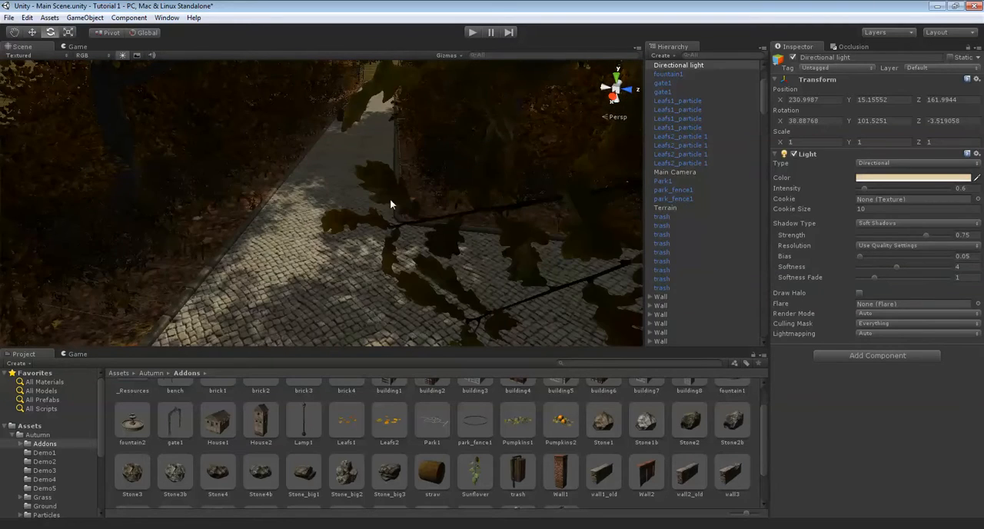
Set the light's shadow softness to 5 and softness fade to 0.4, checking the shadow edges on the paving
right_click_drag(390, 200, 434, 206)
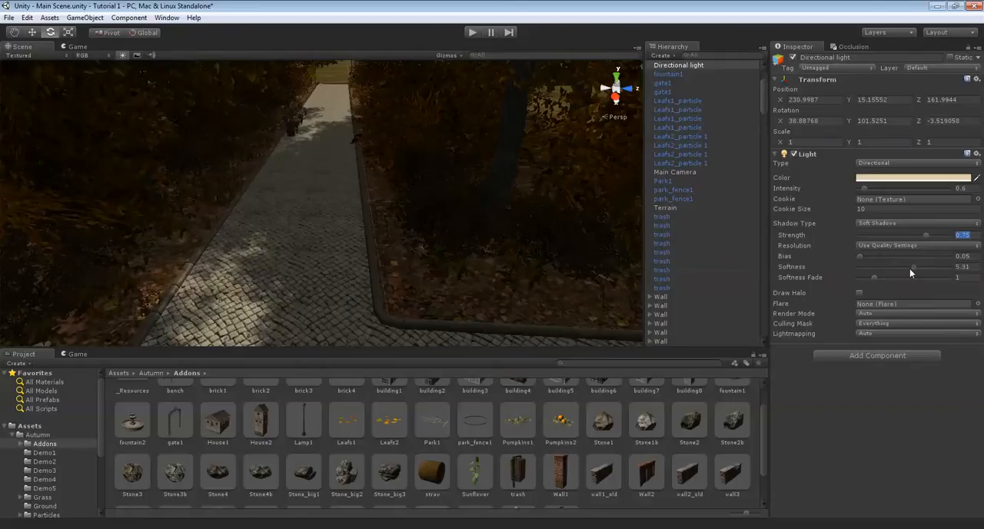
left_click_drag(912, 268, 909, 268)
left_click(976, 265)
left_click_drag(903, 275, 874, 273)
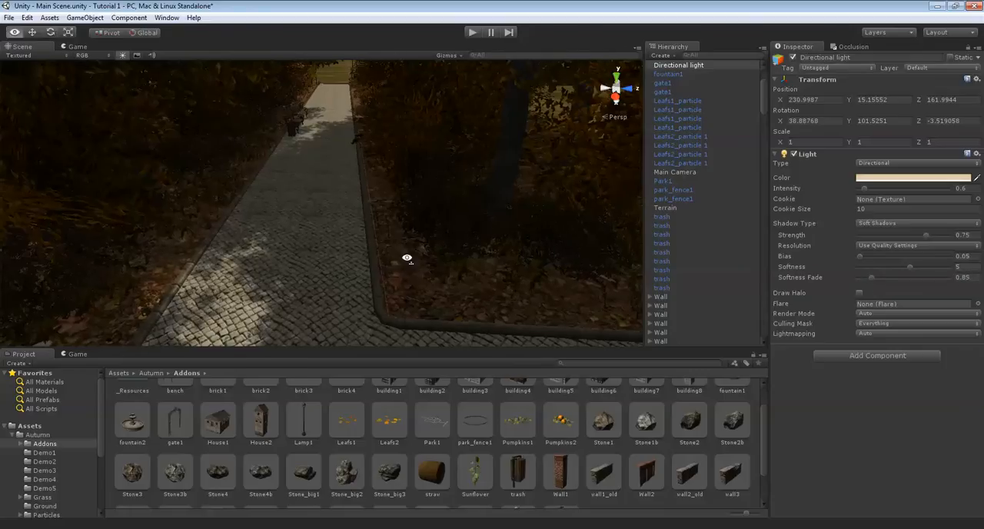
right_click_drag(408, 259, 355, 275)
key("BackSpace")
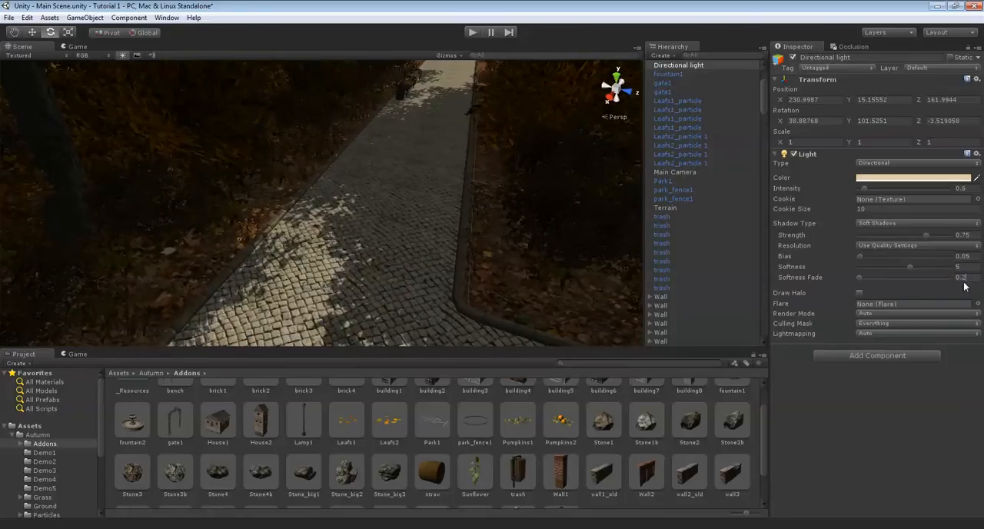
scroll(311, 282, "up", 5)
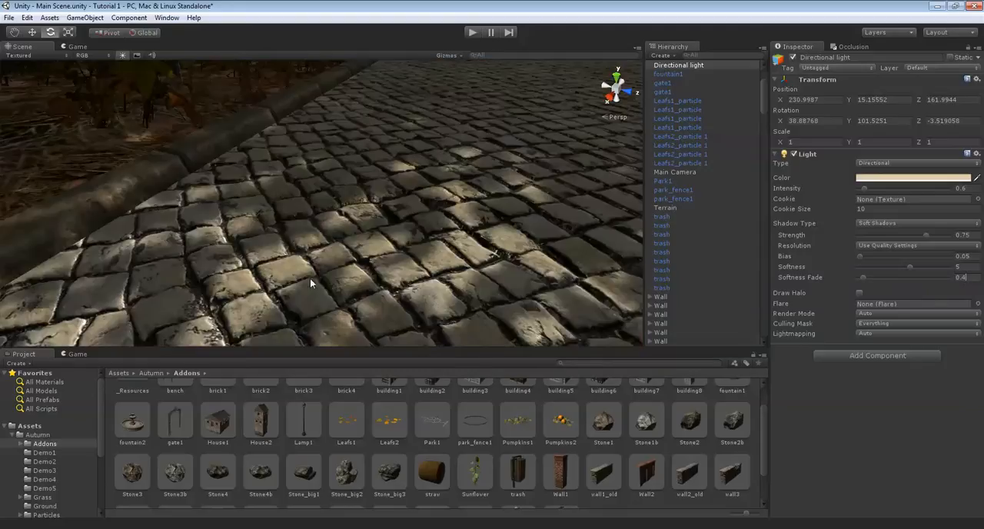
scroll(420, 216, "down", 10)
scroll(409, 169, "up", 4)
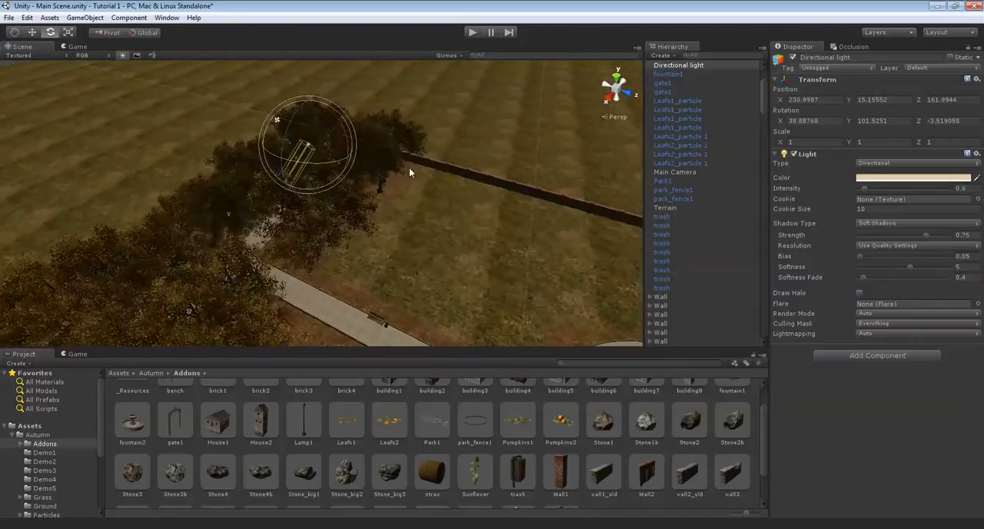
Duplicate the directional light and rotate the copy so it shines from roughly the opposite direction
right_click_drag(413, 167, 332, 152)
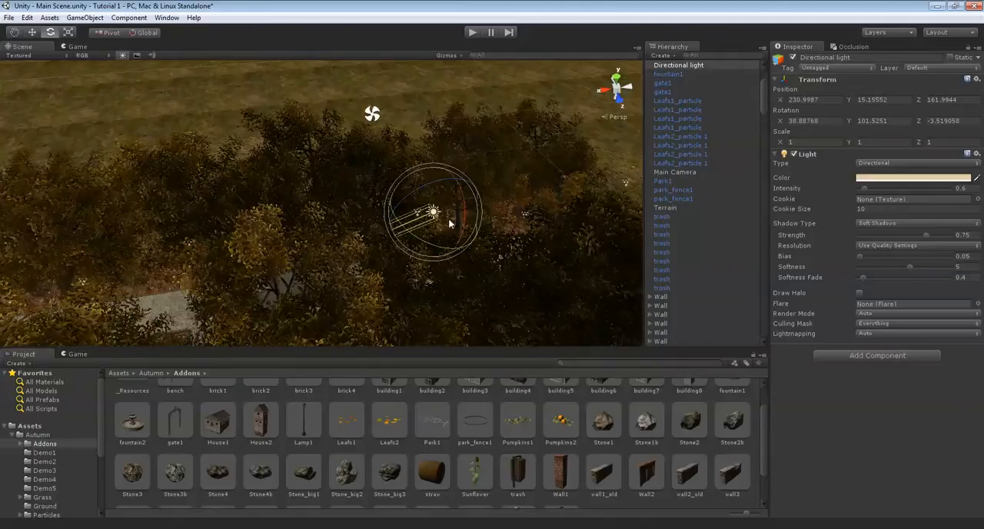
key("ctrl+d")
left_click_drag(434, 179, 262, 189)
right_click_drag(409, 191, 390, 201)
Set the duplicated directional light's intensity to 0.2 and its shadow type to No Shadows
key("BackSpace")
key("BackSpace")
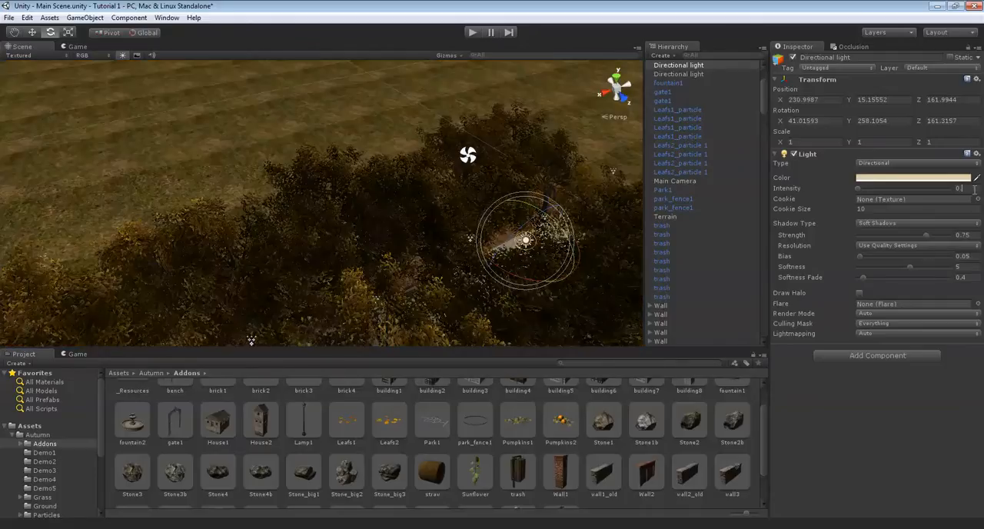
type(".2")
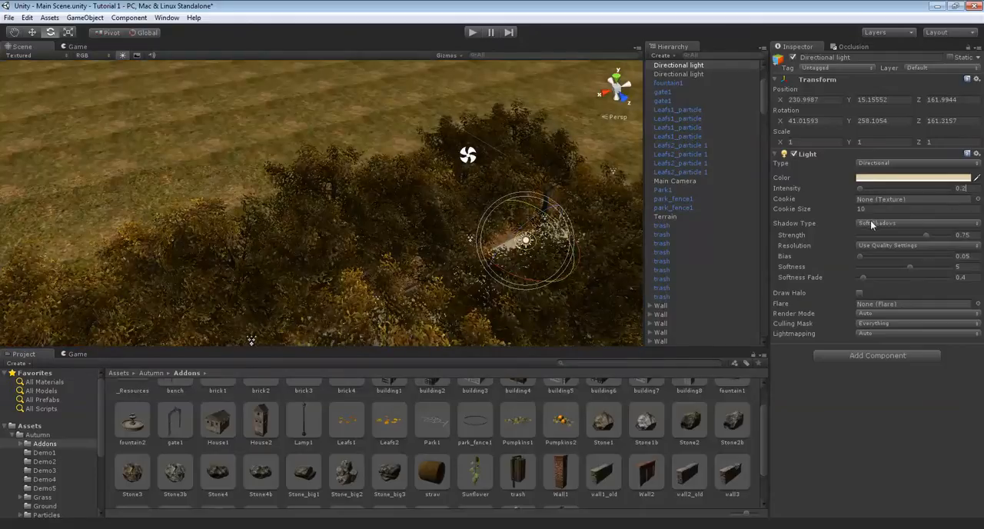
left_click(872, 223)
left_click(876, 235)
Give the duplicated directional light a soft orange colour (R 214, G 144, B 113), judging it on the paved path
scroll(365, 200, "up", 10)
scroll(396, 154, "up", 6)
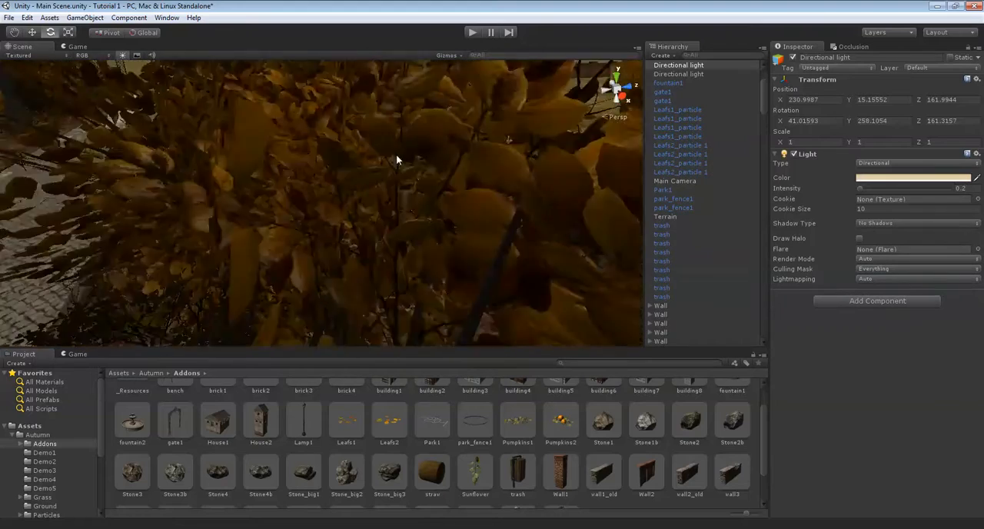
right_click_drag(498, 166, 414, 160)
scroll(496, 129, "up", 2)
scroll(497, 131, "up", 3)
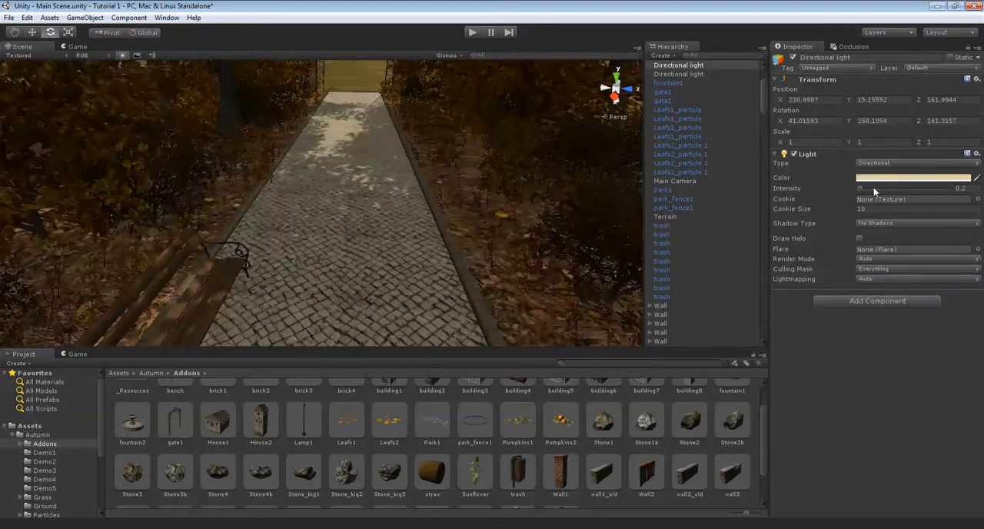
left_click(886, 178)
left_click_drag(107, 124, 109, 135)
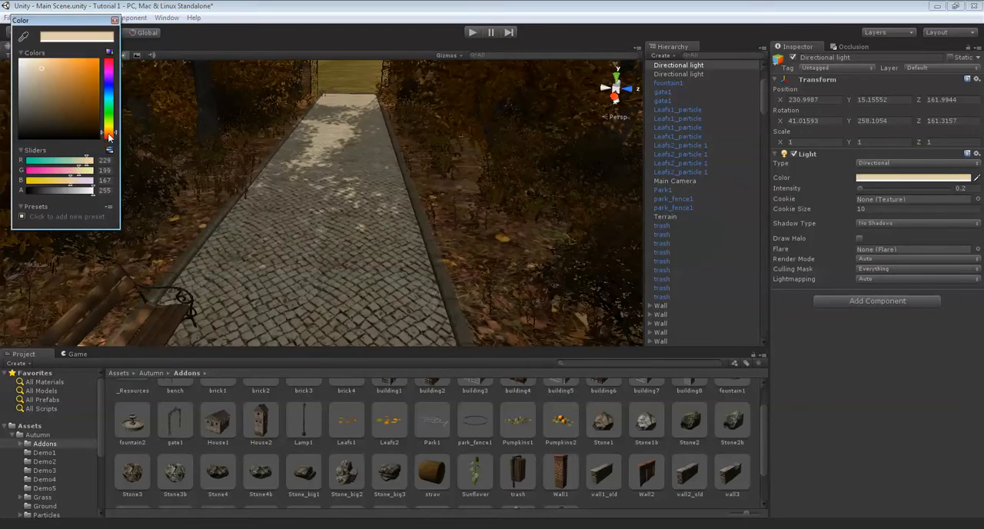
left_click_drag(113, 136, 113, 138)
left_click_drag(64, 72, 56, 73)
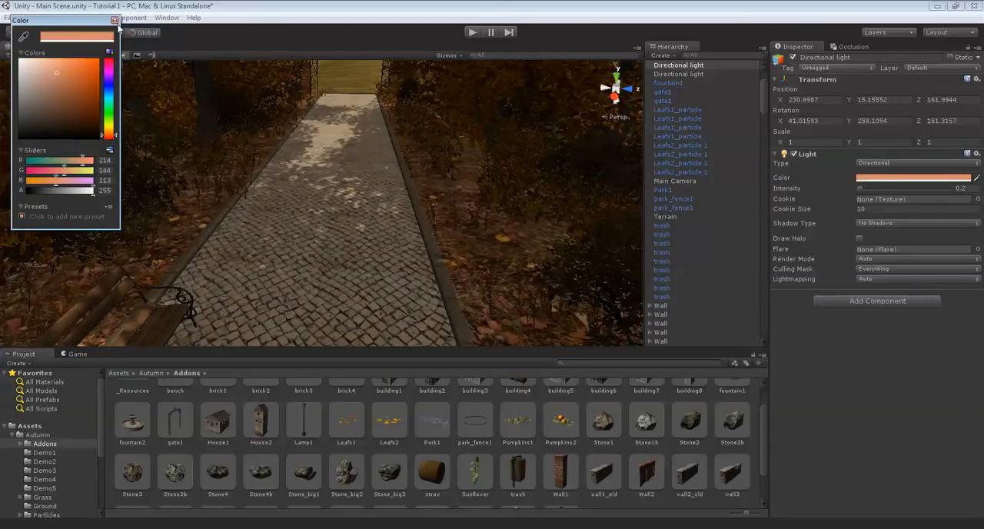
left_click(115, 21)
Look along the path in both directions to examine how the two directional lights shade the paving and foliage
right_click_drag(372, 184, 172, 146)
left_click(359, 136)
scroll(172, 146, "up", 3)
scroll(172, 146, "up", 3)
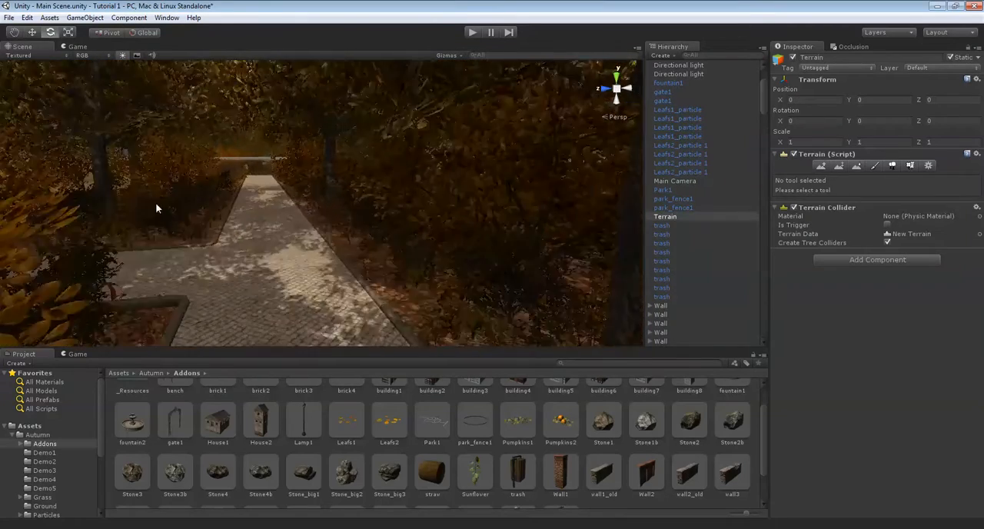
middle_click_drag(156, 205, 271, 159)
scroll(271, 159, "up", 5)
scroll(271, 161, "up", 4)
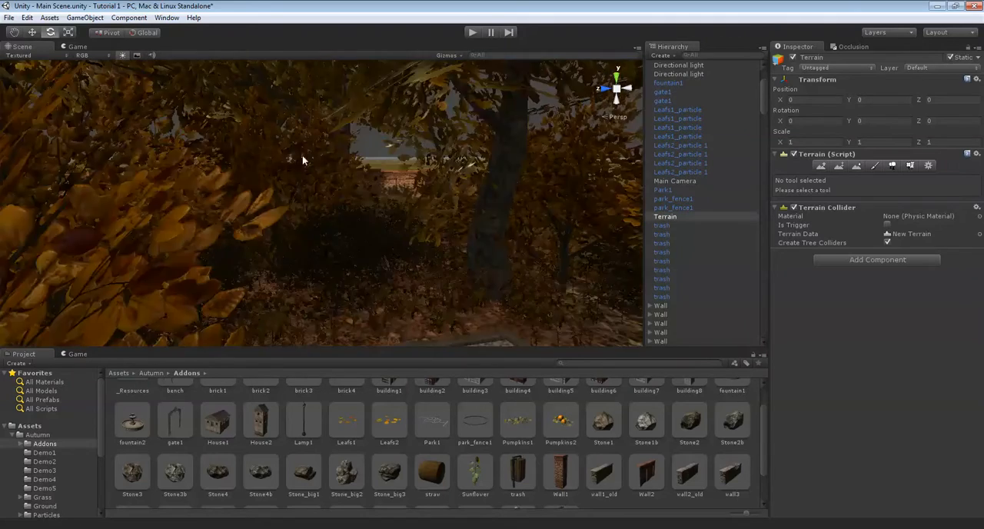
right_click_drag(271, 161, 778, 194)
scroll(452, 218, "up", 5)
scroll(452, 218, "up", 8)
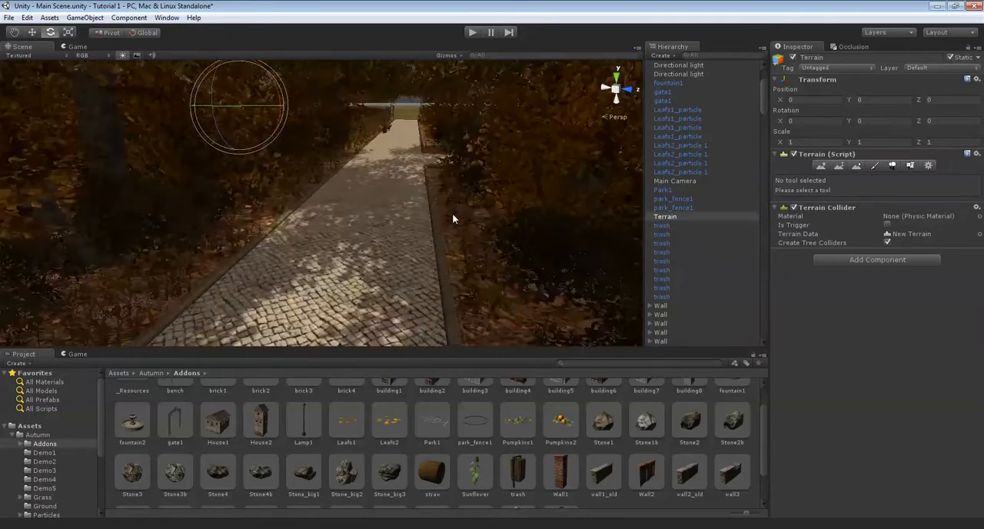
middle_click_drag(453, 218, 529, 186)
right_click_drag(528, 187, 163, 150)
scroll(163, 151, "up", 8)
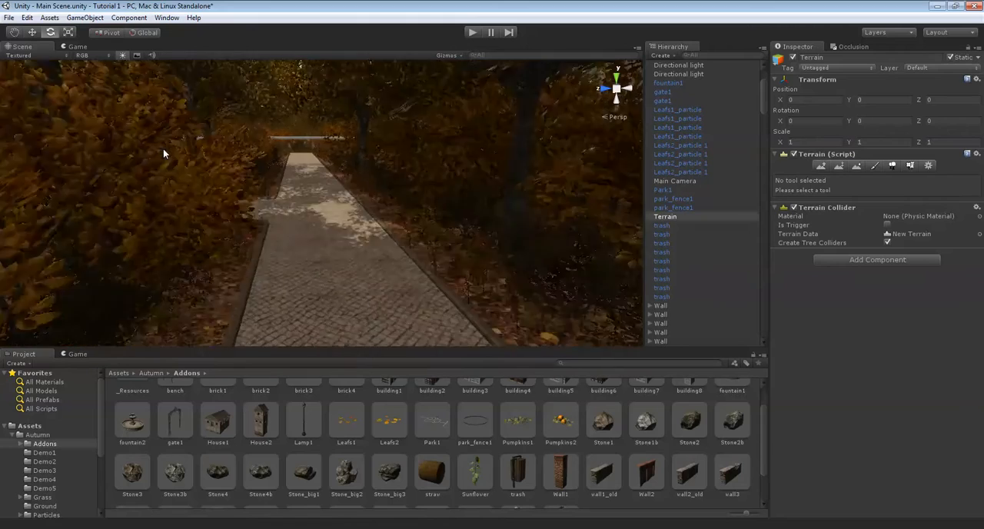
scroll(280, 130, "up", 15)
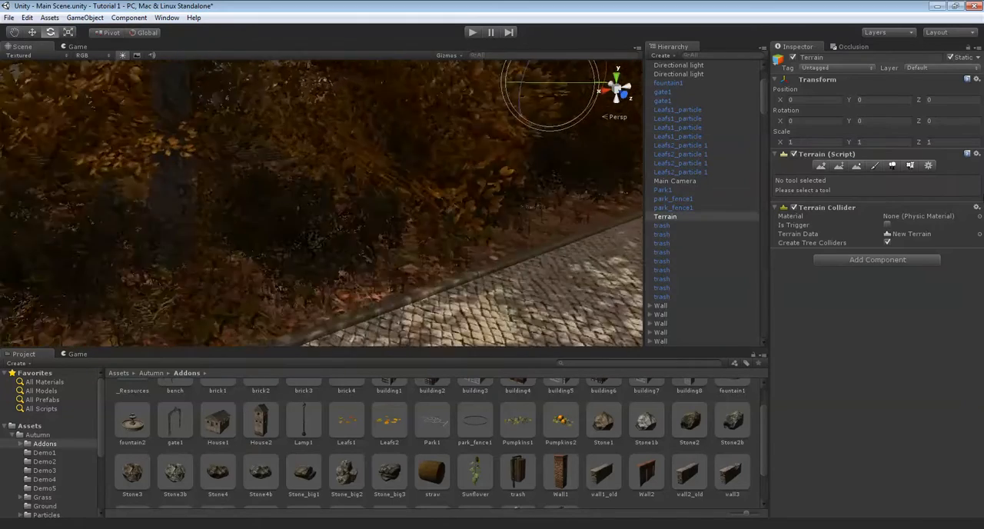
Open the terrain's settings and examine the ground, trees and shadows along the path toward the gate
left_click(892, 165)
left_click(927, 167)
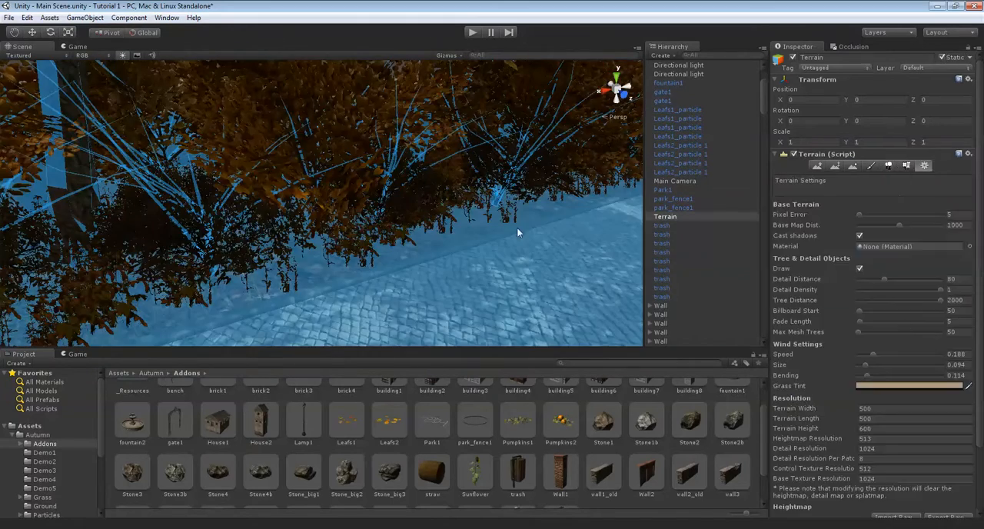
right_click_drag(220, 225, 361, 140)
scroll(362, 152, "up", 4)
scroll(362, 150, "up", 6)
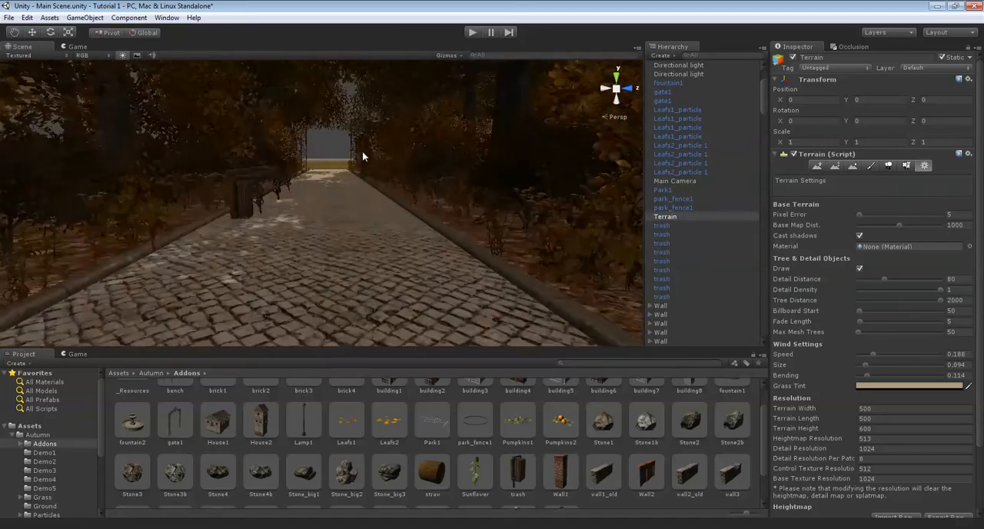
right_click_drag(362, 151, 317, 214)
scroll(346, 216, "down", 10)
scroll(369, 212, "up", 6)
scroll(317, 214, "up", 6)
right_click_drag(445, 213, 353, 247)
scroll(352, 213, "up", 3)
scroll(362, 224, "up", 6)
key("Up")
right_click_drag(381, 246, 464, 255)
scroll(463, 254, "up", 5)
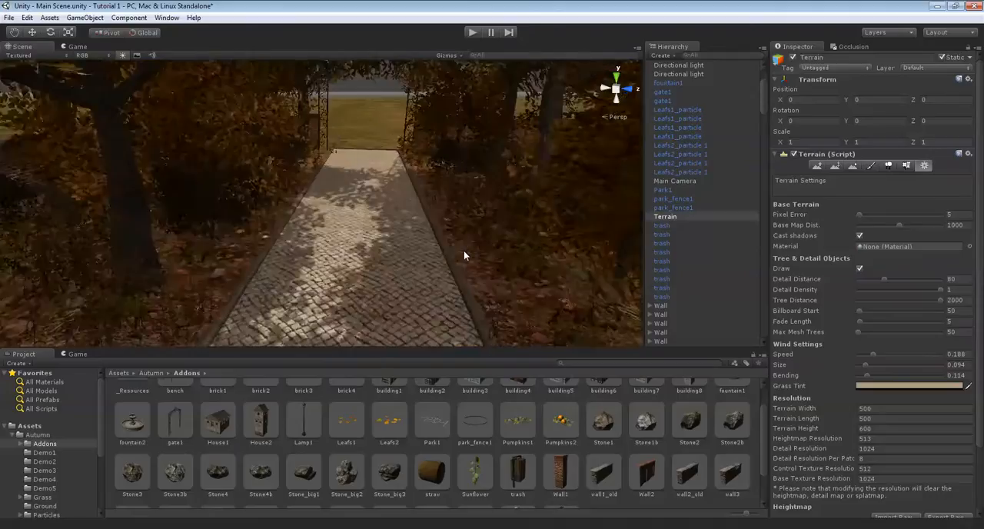
Place a Lamp1 lamp post on the paving at the edge of the path near the gate
left_click_drag(304, 423, 389, 286)
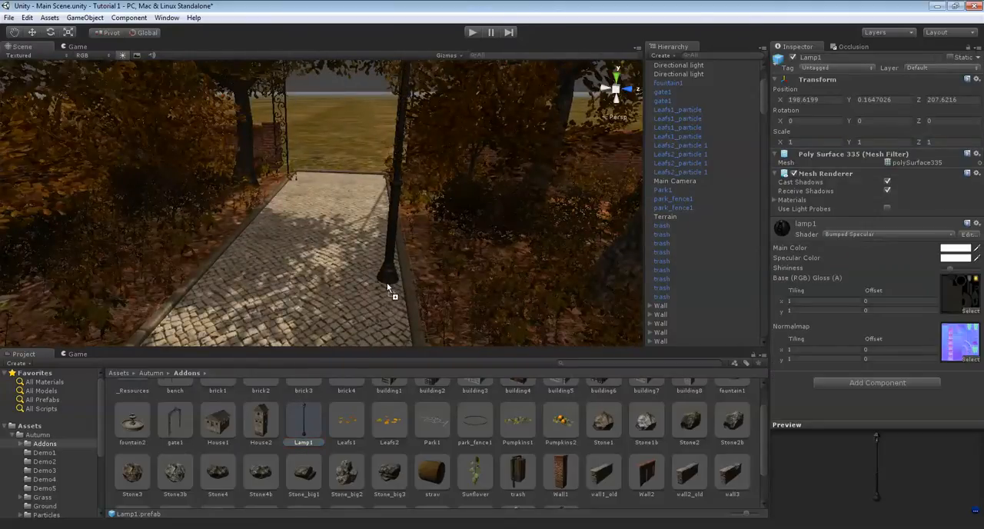
left_click_drag(389, 287, 388, 287)
right_click_drag(388, 287, 355, 271)
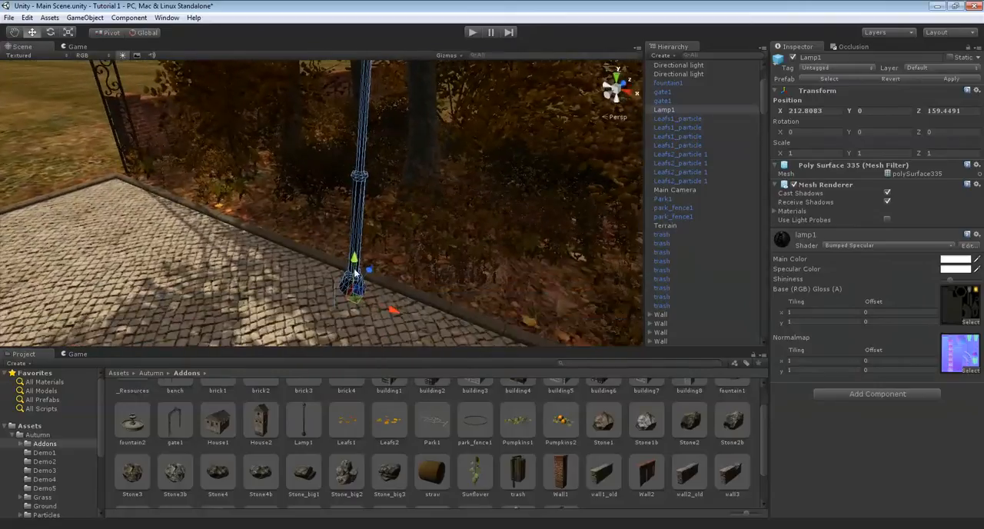
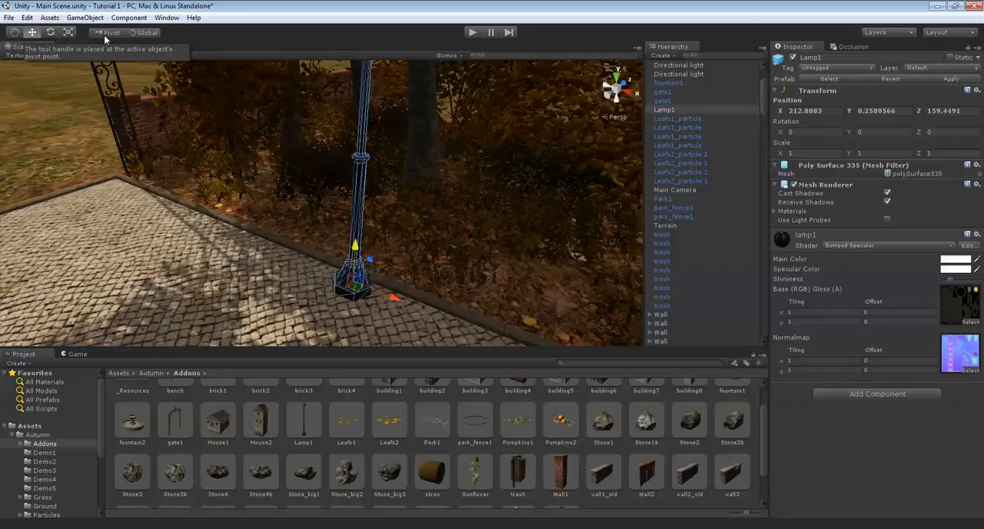
Lower the lamp post near the gate to Y about 0.22 so that its base rests on the paving
left_click(104, 34)
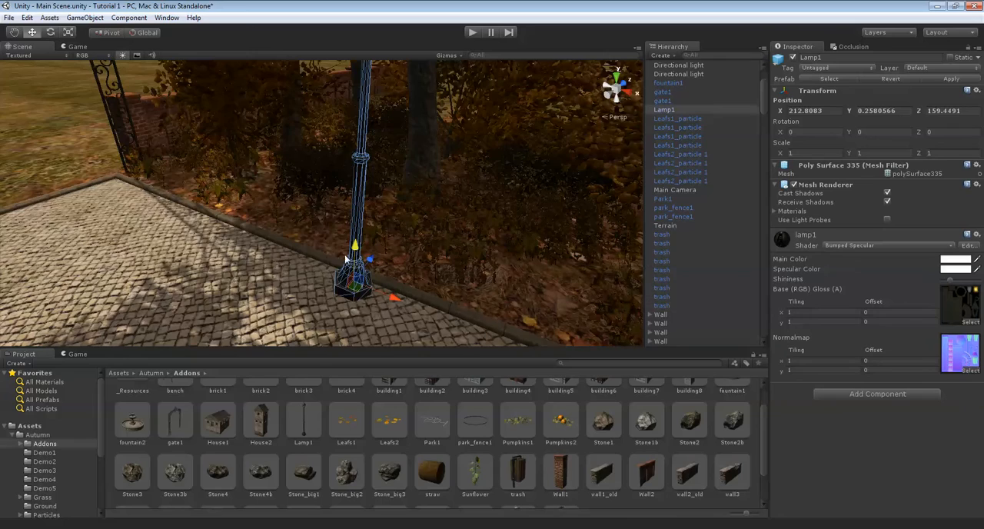
right_click_drag(259, 225, 323, 246)
scroll(323, 245, "down", 4)
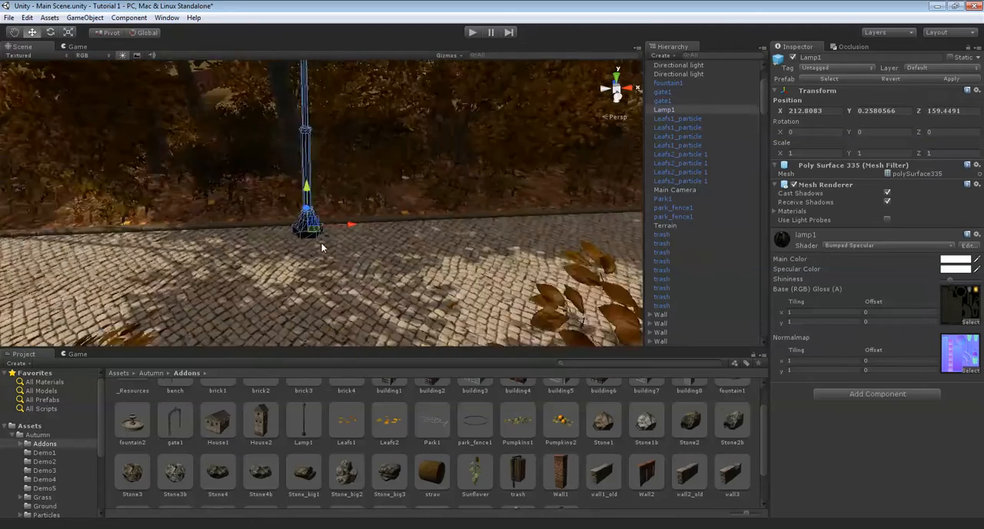
scroll(323, 246, "up", 4)
middle_click_drag(322, 246, 421, 279)
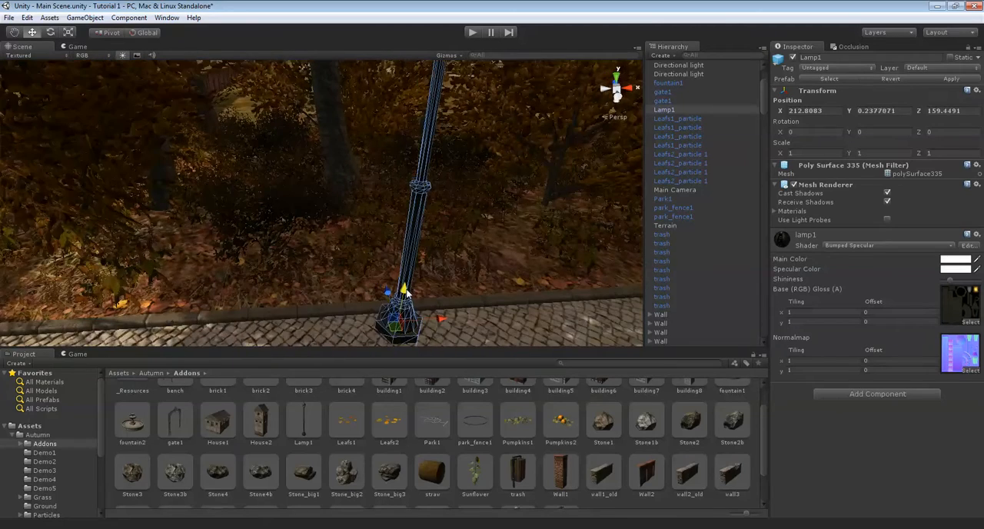
left_click_drag(406, 292, 407, 295)
middle_click_drag(507, 304, 363, 243)
scroll(365, 243, "down", 4)
scroll(367, 244, "up", 4)
scroll(377, 232, "down", 5)
right_click_drag(386, 223, 369, 176)
scroll(311, 187, "up", 4)
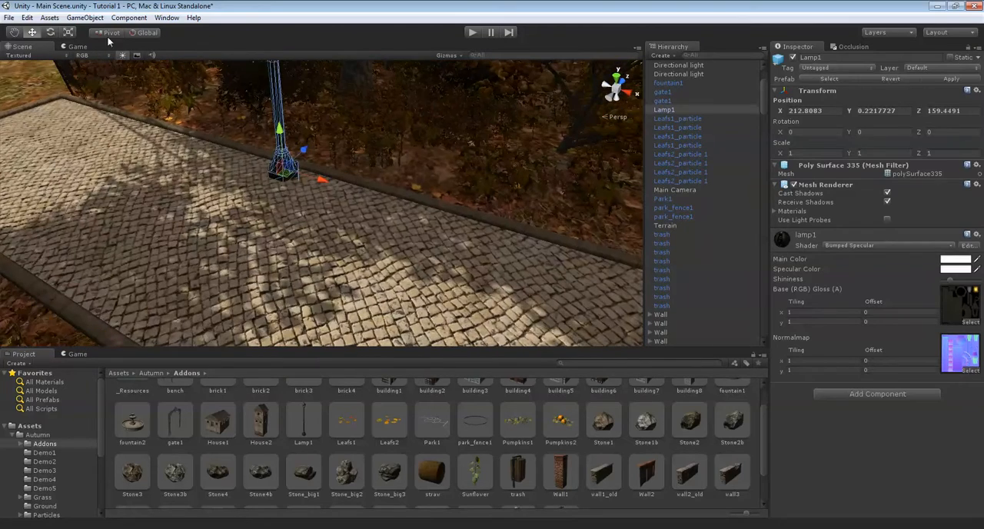
Turn off the drawing of trees and detail objects in the terrain's settings
left_click(402, 157)
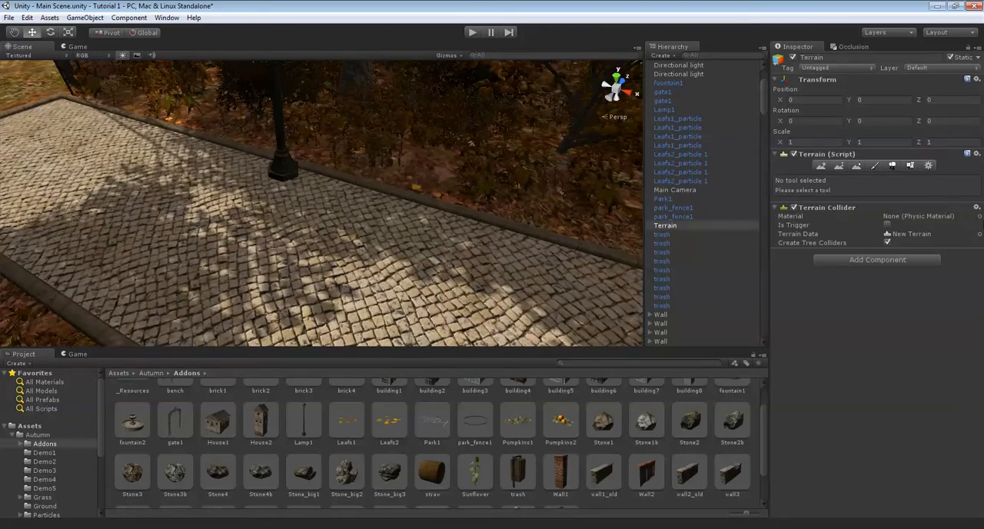
left_click(931, 166)
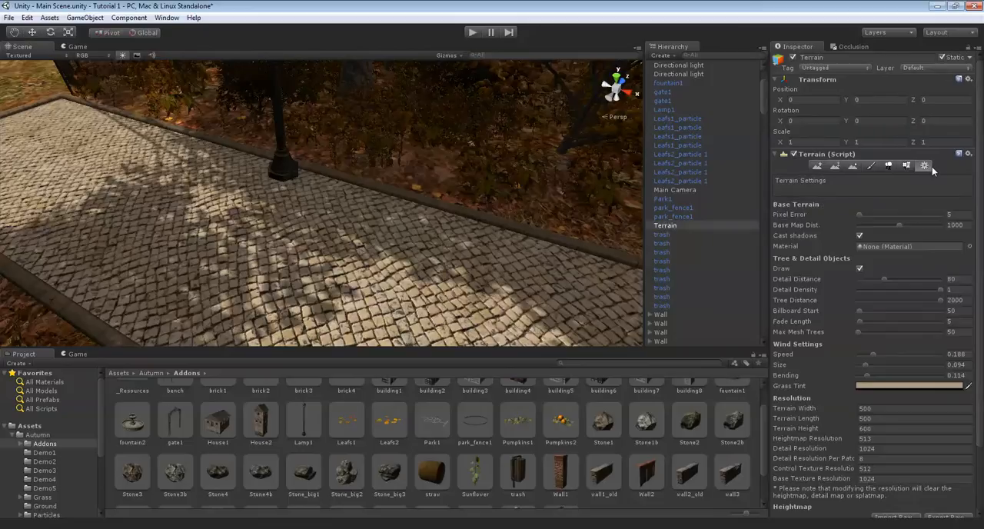
left_click(860, 269)
Duplicate the lamp post and move the copy along the path edge beside the bench, to X about 228.2
mouse_move(254, 201)
right_mouse_down()
mouse_move(321, 159)
mouse_move(301, 190)
mouse_move(257, 192)
mouse_move(219, 179)
right_mouse_up()
left_click(232, 199)
left_click(32, 32)
left_click_drag(303, 224, 619, 235)
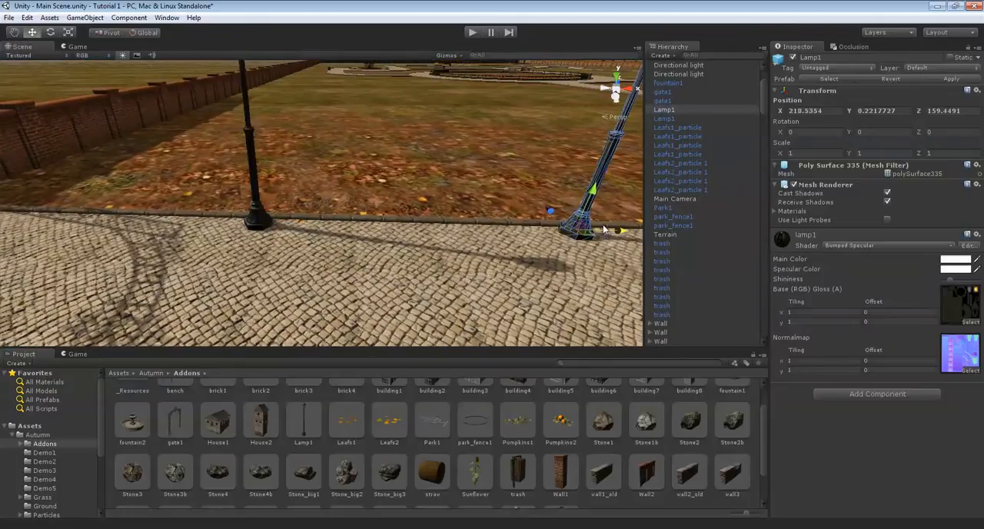
scroll(607, 235, "down", 8)
scroll(286, 250, "up", 5)
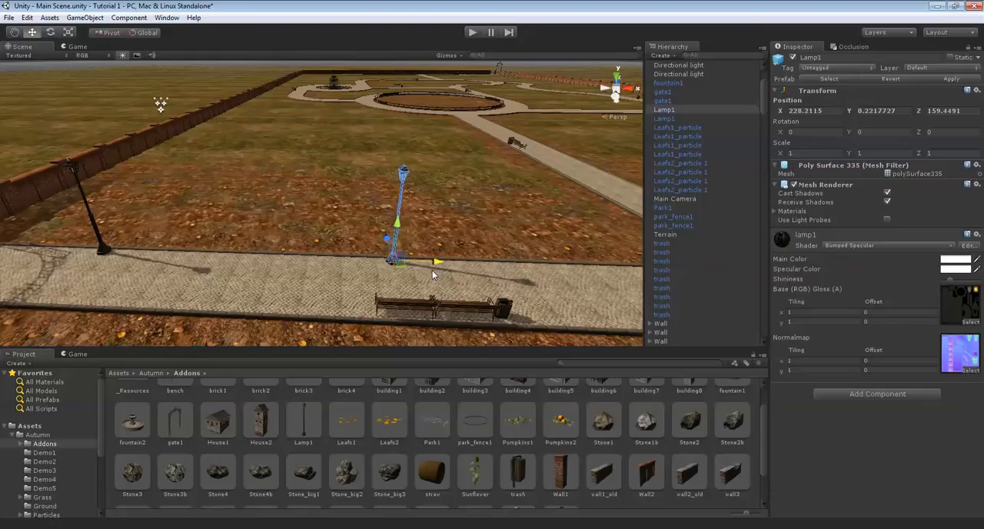
Duplicate the lamp again and place the copy just before the path junction, at X about 242.1
scroll(432, 271, "down", 8)
scroll(431, 270, "up", 4)
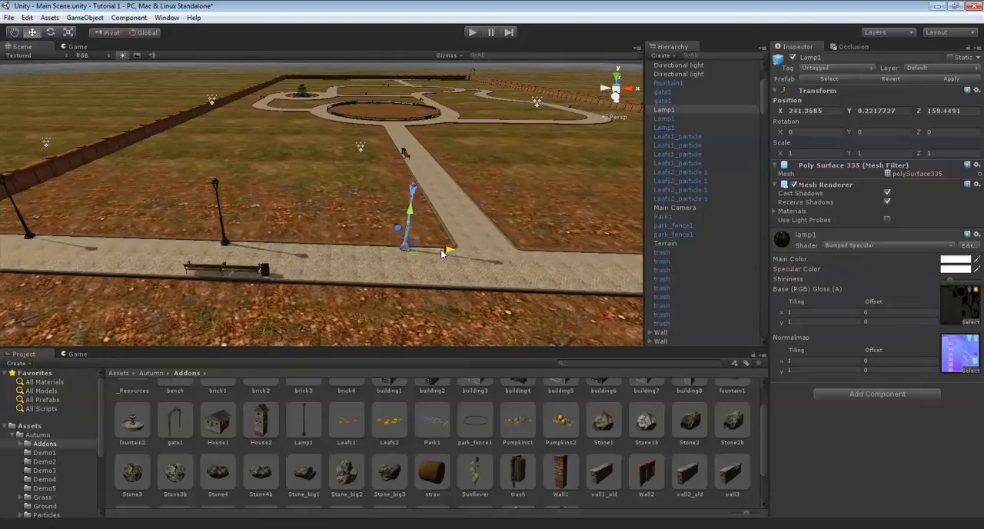
left_click_drag(458, 249, 444, 252)
Duplicate the three lamp posts together and space the copies along the path beyond the junction
left_click(225, 243, "shift")
mouse_move(242, 240)
right_mouse_down()
mouse_move(340, 233)
mouse_move(231, 237)
right_mouse_up()
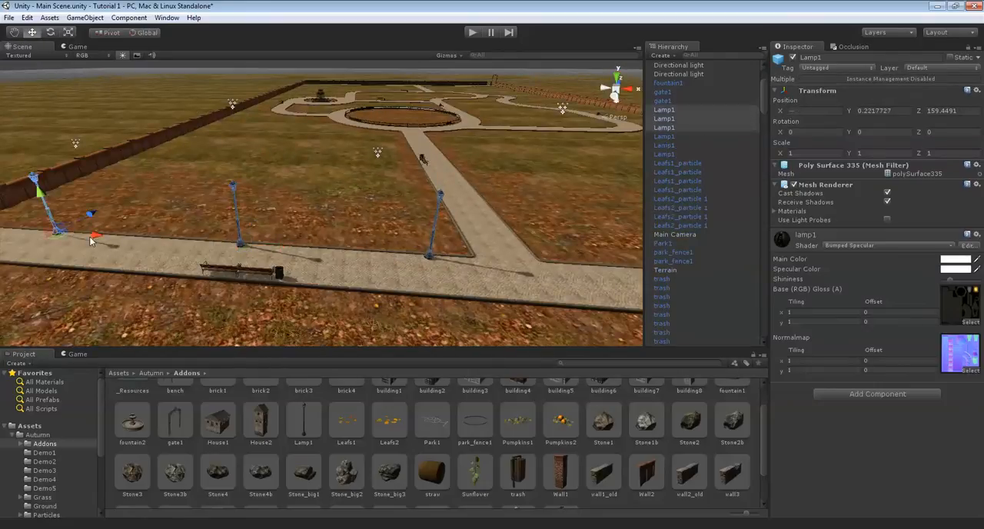
key("Right")
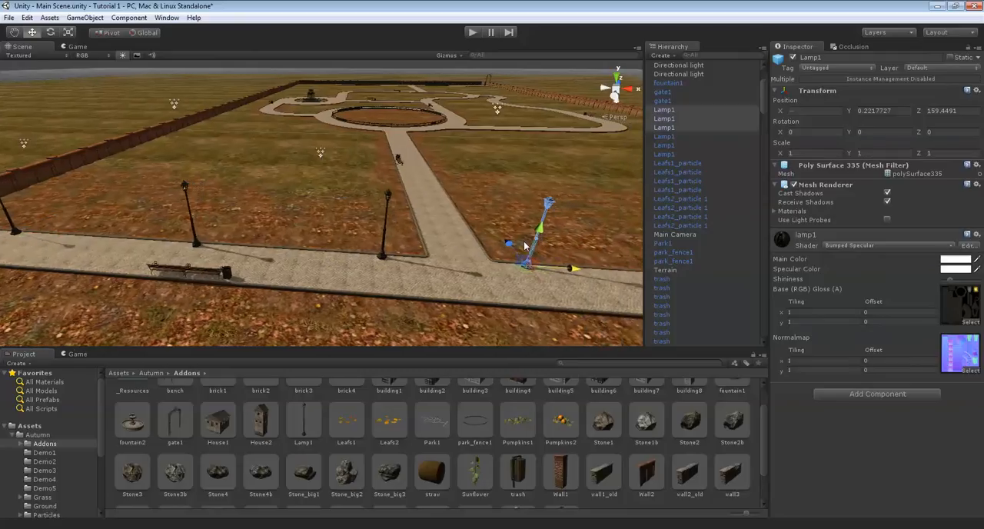
key("Right")
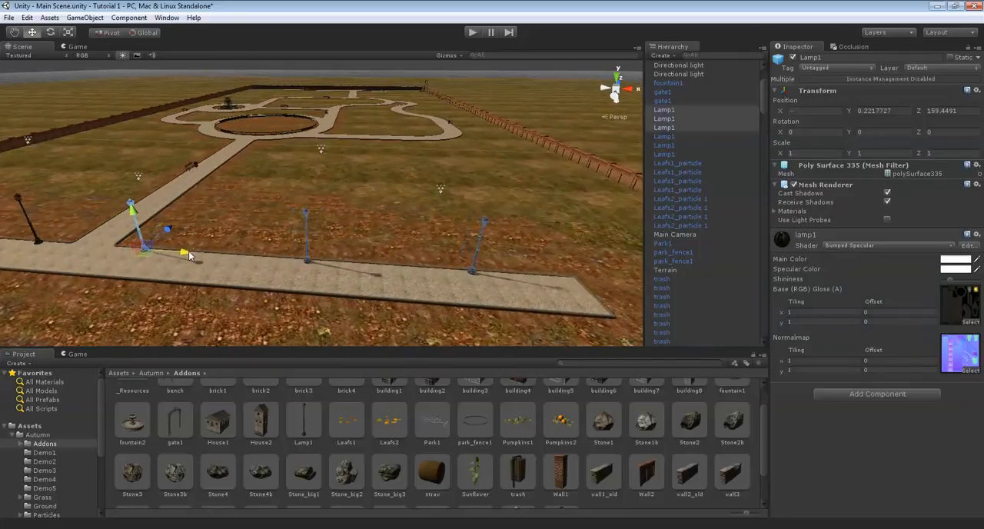
left_click_drag(195, 253, 196, 254)
Move the middle lamp of the group beyond the junction to the opposite edge of the path
left_click(236, 253)
right_click_drag(236, 253, 269, 168)
key("w")
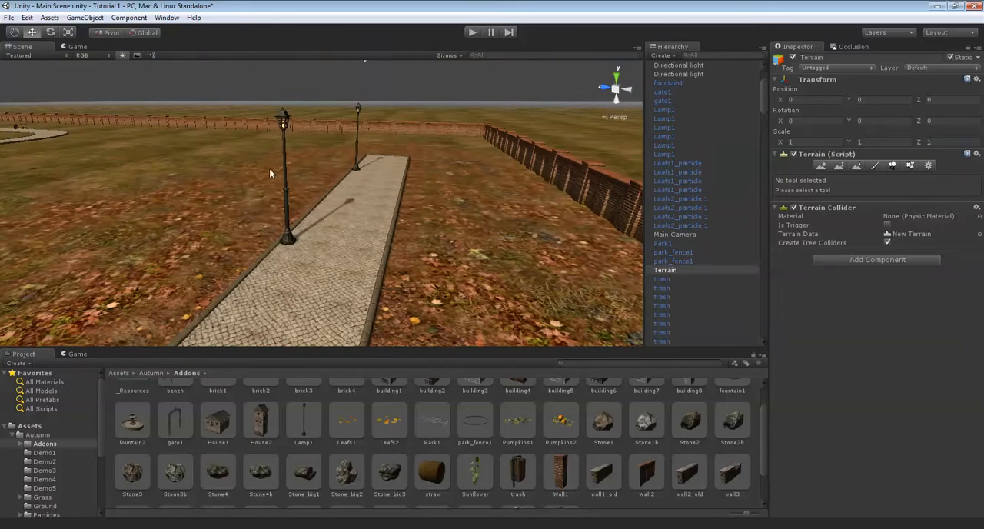
left_click(287, 243)
left_click_drag(243, 231, 319, 257)
Widen the Hierarchy and move the lamp just before the junction across the path, to Z about 156
right_click_drag(644, 268, 586, 268)
right_click_drag(316, 185, 290, 184)
left_click(322, 230)
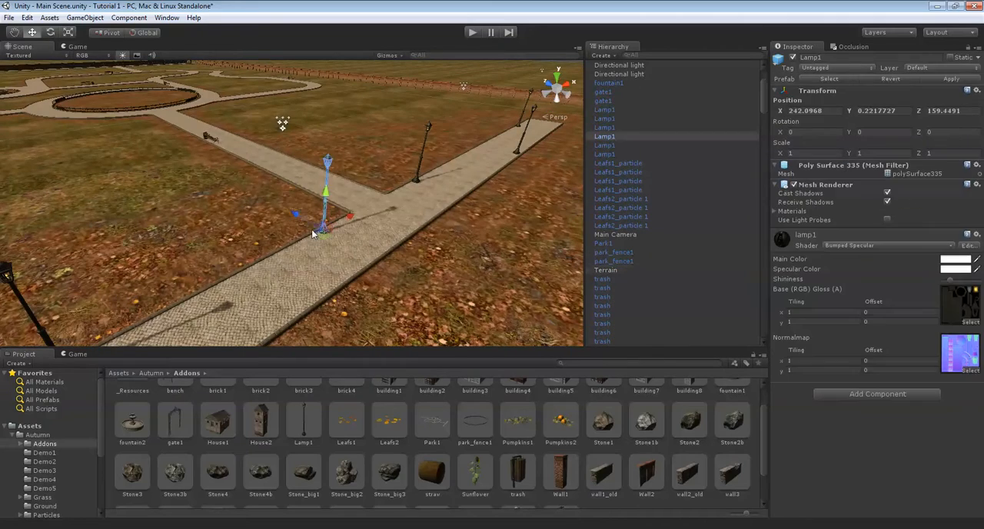
left_click_drag(323, 240, 328, 242)
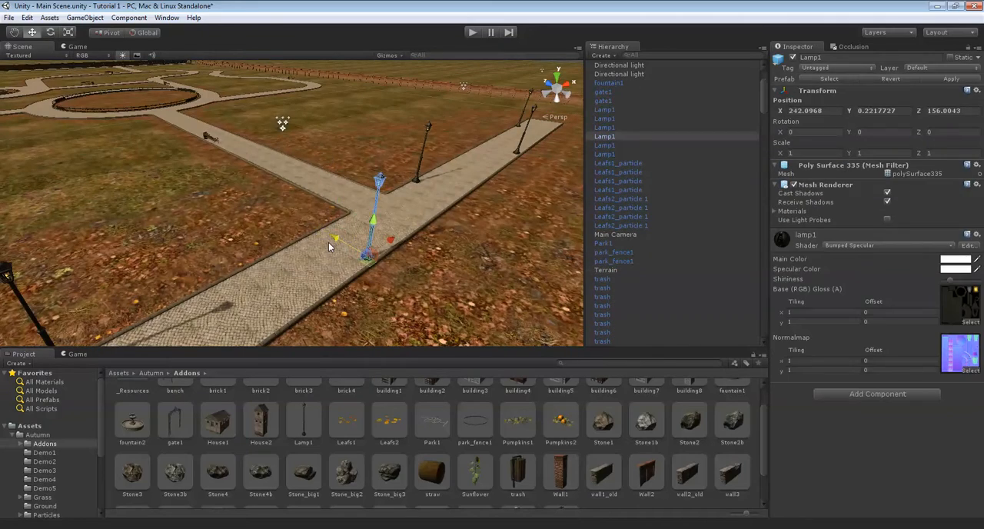
Move the lamp nearest the gate to the opposite edge of the path, at Z about 156
right_click_drag(329, 242, 111, 206)
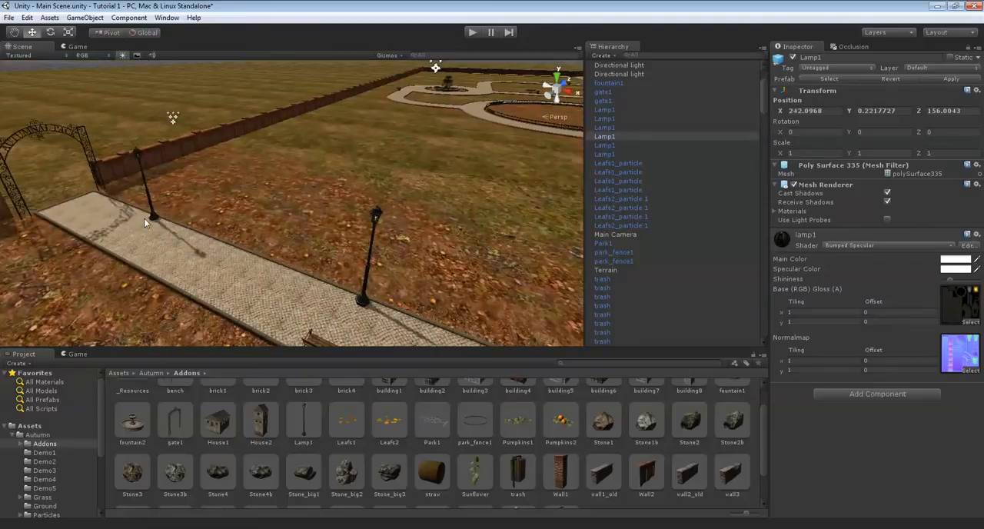
right_click_drag(192, 218, 265, 189)
left_click_drag(259, 185, 163, 203)
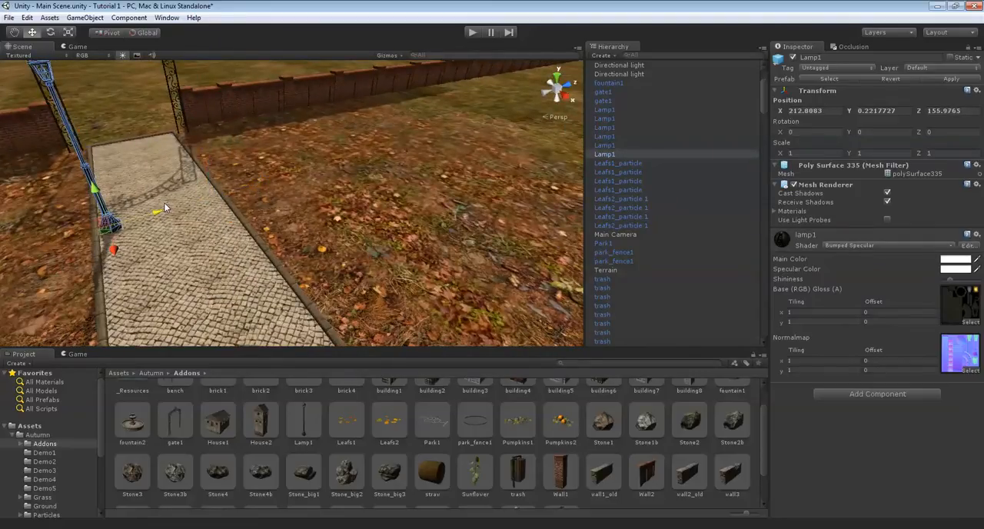
Turn the drawing of trees and detail objects back on in the terrain's settings
left_click(259, 180)
right_click_drag(259, 180, 563, 215)
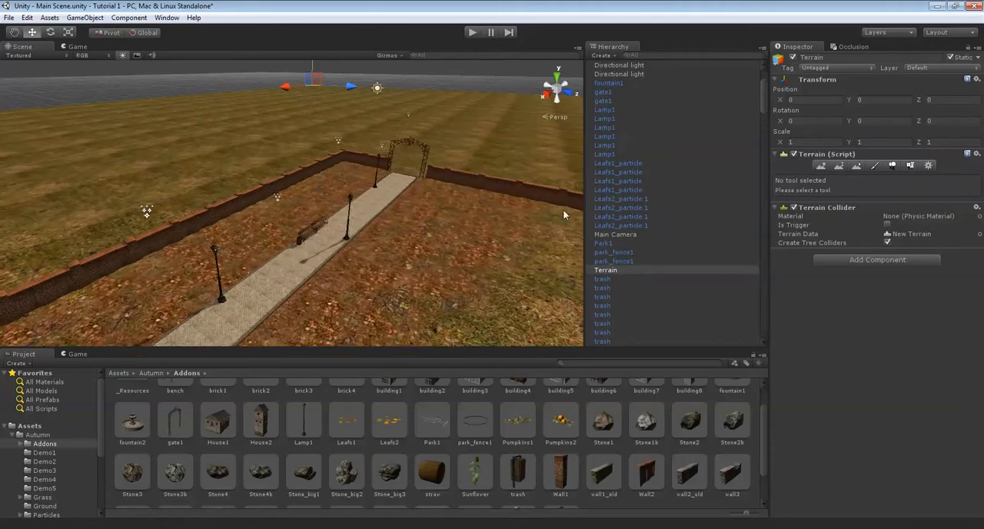
left_click(928, 166)
left_click(859, 269)
Run the scene in Play mode to examine the lamps and foliage along the path, and stop it again
mouse_move(279, 218)
right_mouse_down()
mouse_move(417, 164)
mouse_move(418, 115)
mouse_move(580, 97)
right_mouse_up()
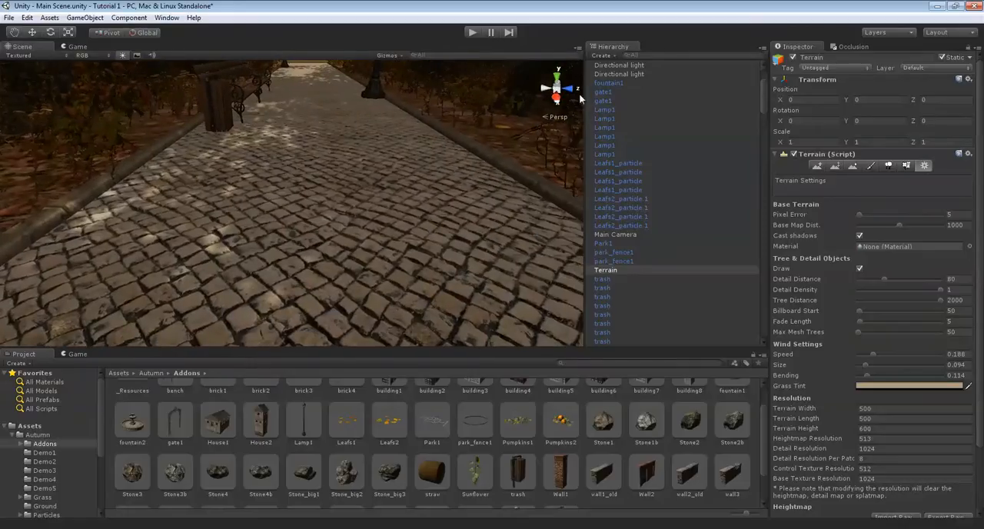
left_click(469, 33)
right_click_drag(438, 82, 909, 114)
key("Up")
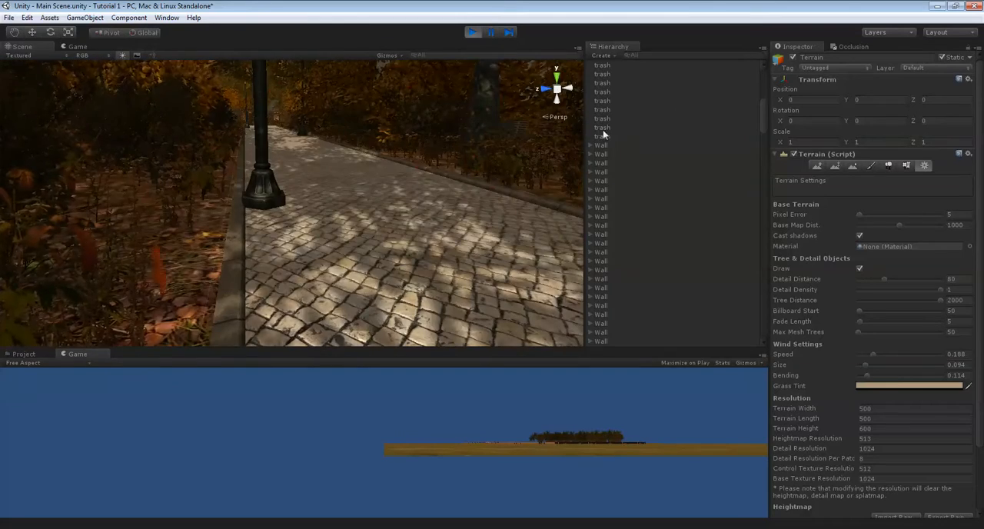
left_click(475, 34)
Survey the park from the tree-lined path to the circular bed, examining the trees, lawns and ground beside the benches
right_click_drag(405, 145, 327, 158)
key("Up")
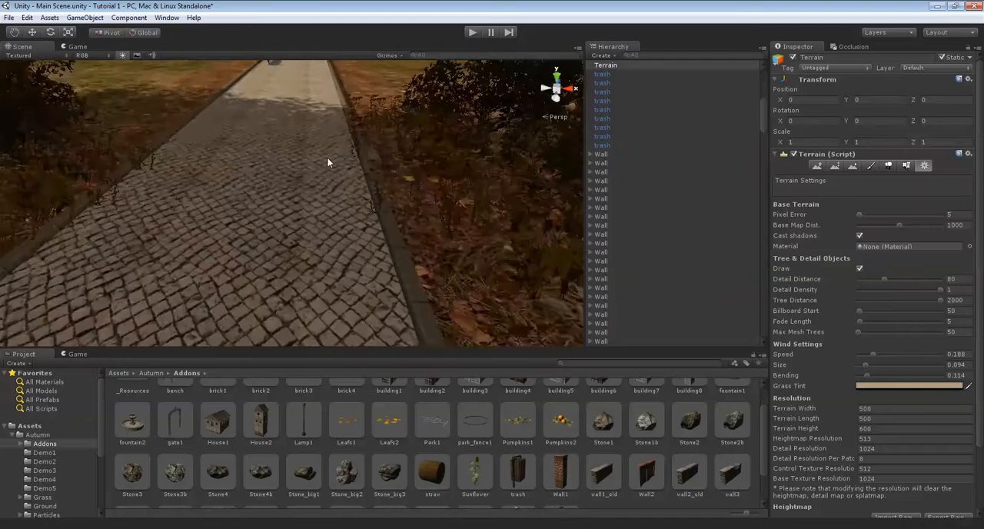
key("Up")
right_click_drag(412, 128, 282, 162)
scroll(285, 162, "down", 6)
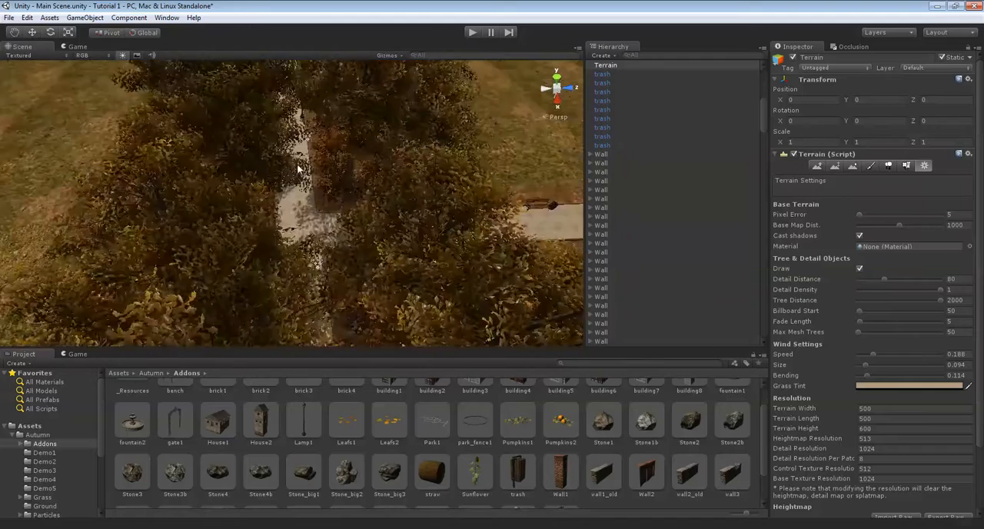
scroll(362, 186, "up", 3)
scroll(350, 144, "up", 3)
right_click_drag(363, 187, 393, 148)
scroll(350, 145, "down", 2)
scroll(393, 148, "down", 7)
scroll(381, 147, "up", 8)
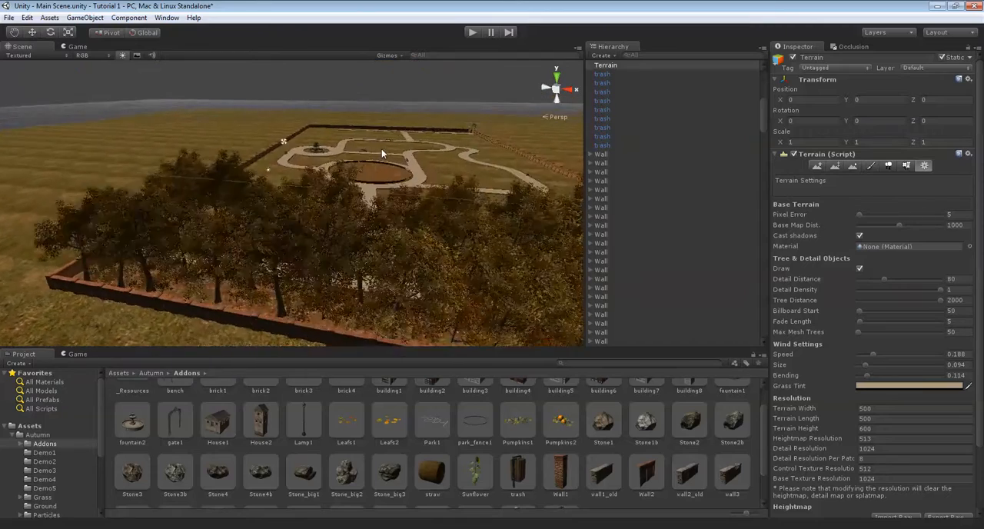
scroll(384, 148, "down", 5)
right_click_drag(383, 149, 150, 188)
scroll(346, 189, "up", 3)
mouse_move(333, 190)
right_mouse_down()
mouse_move(376, 216)
mouse_move(329, 186)
right_mouse_up()
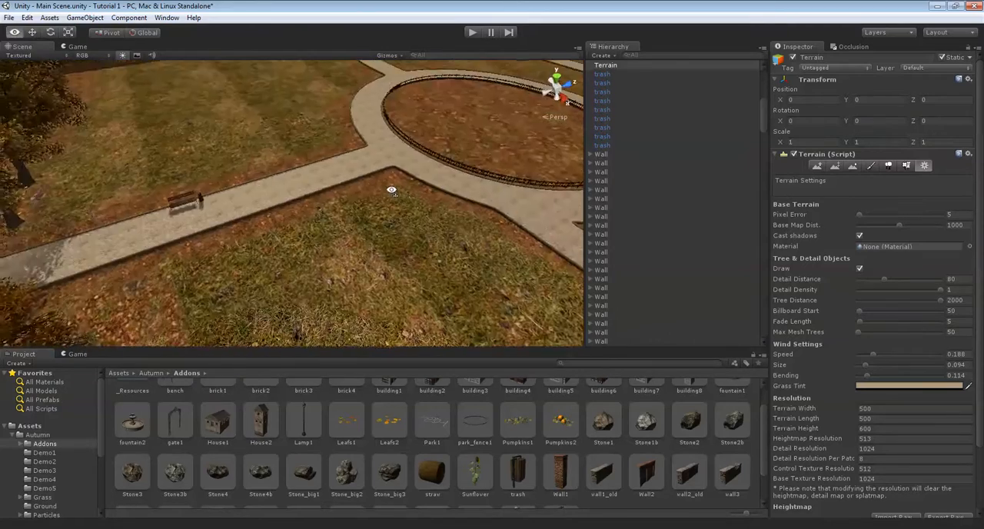
scroll(379, 208, "up", 3)
right_click_drag(379, 208, 337, 187)
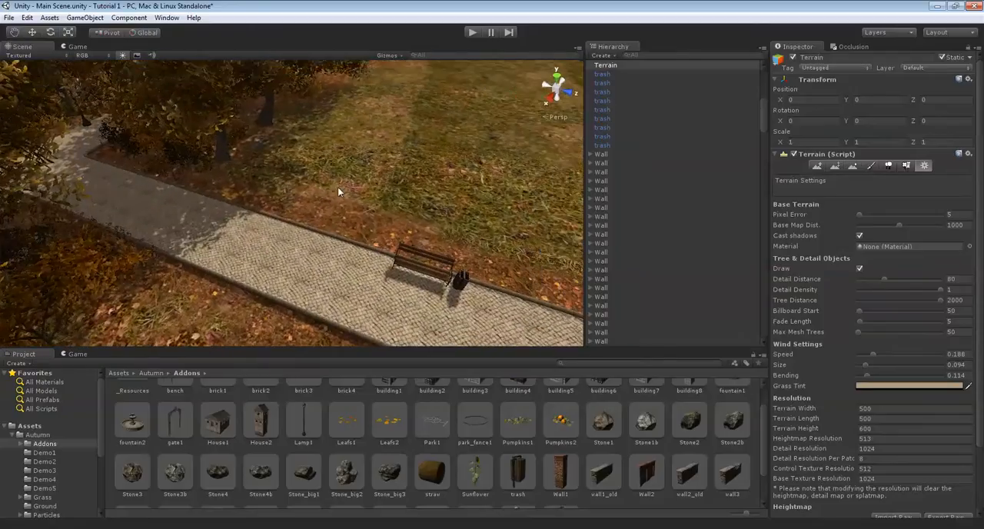
Paint scattered patches of the fourth ground texture over the lawn behind the bench, with brush size 1 and opacity 50
left_click(872, 166)
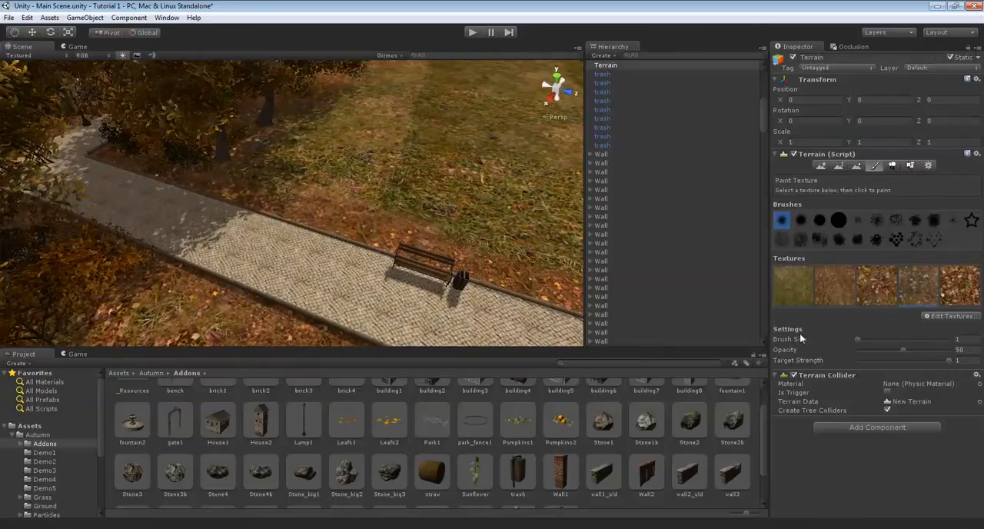
mouse_move(261, 213)
right_mouse_down()
mouse_move(330, 234)
mouse_move(216, 190)
mouse_move(252, 209)
right_mouse_up()
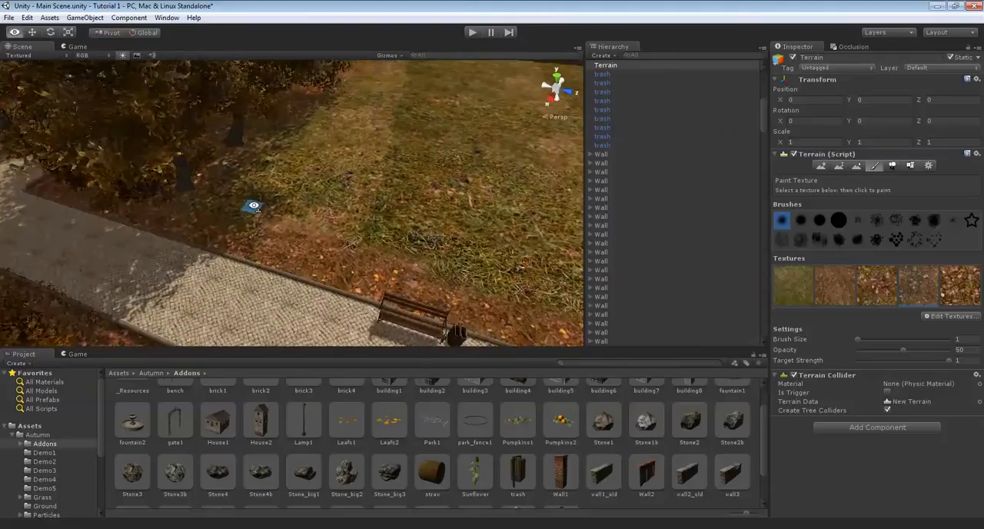
scroll(254, 218, "up", 3)
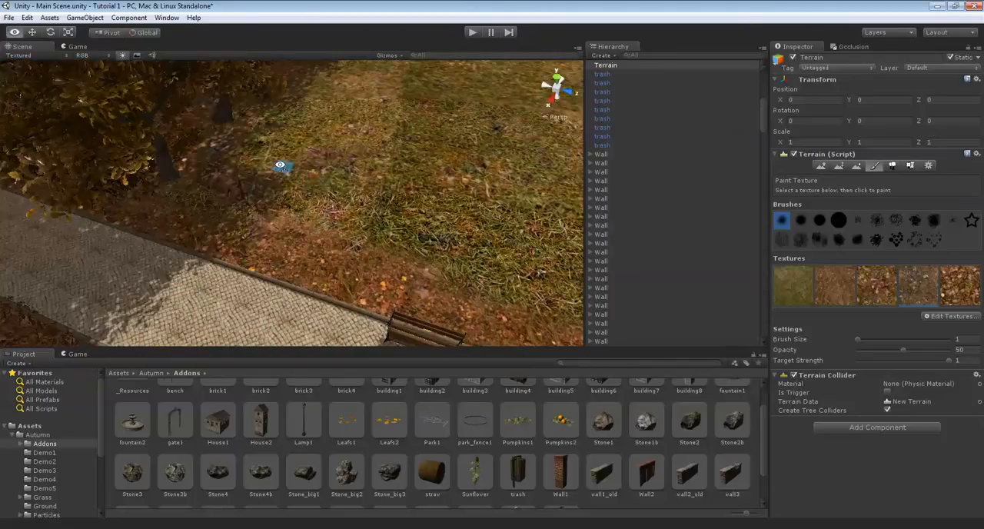
scroll(295, 172, "down", 3)
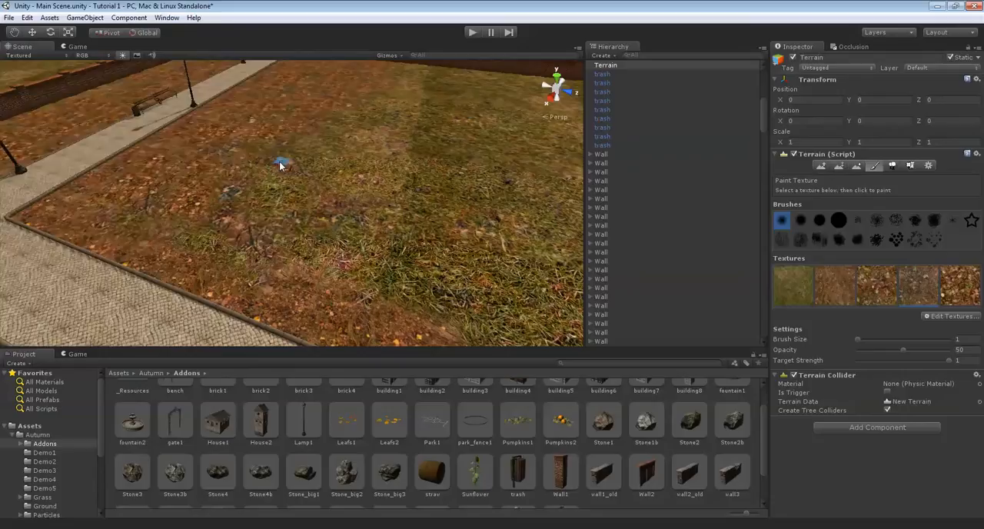
right_click_drag(269, 166, 331, 110)
right_click_drag(218, 159, 233, 200)
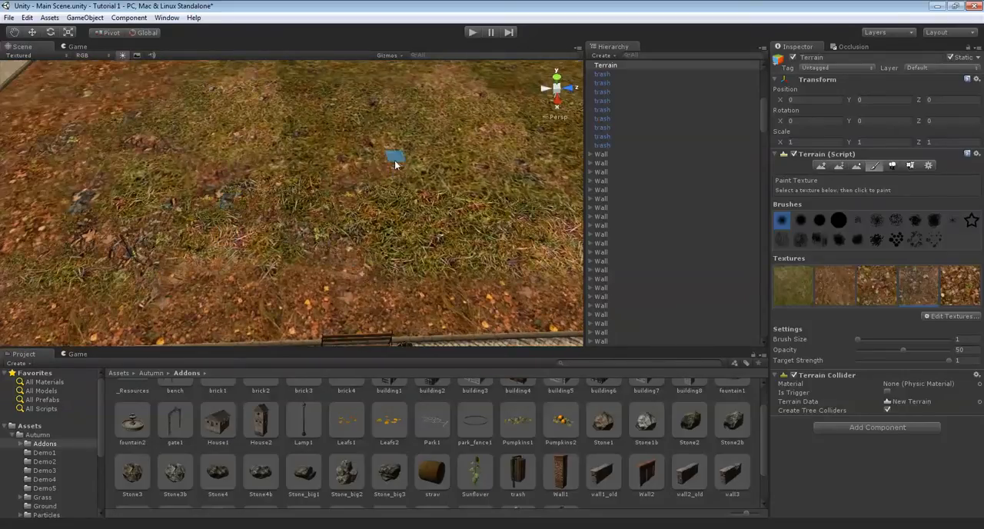
scroll(428, 265, "down", 2)
middle_click_drag(334, 203, 247, 141)
key("Down")
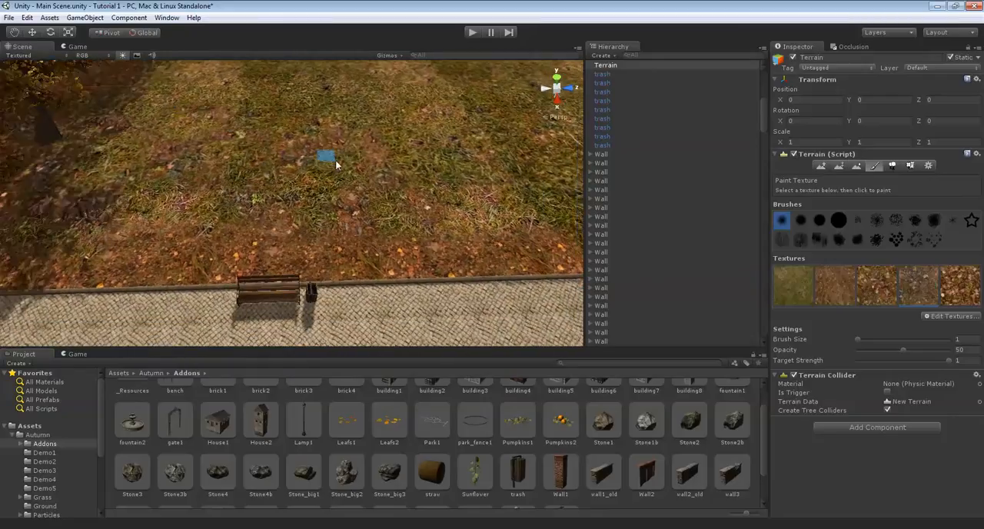
Paint more patches of the fourth ground texture on the lawn beside the curved path
key("Right")
key("Up")
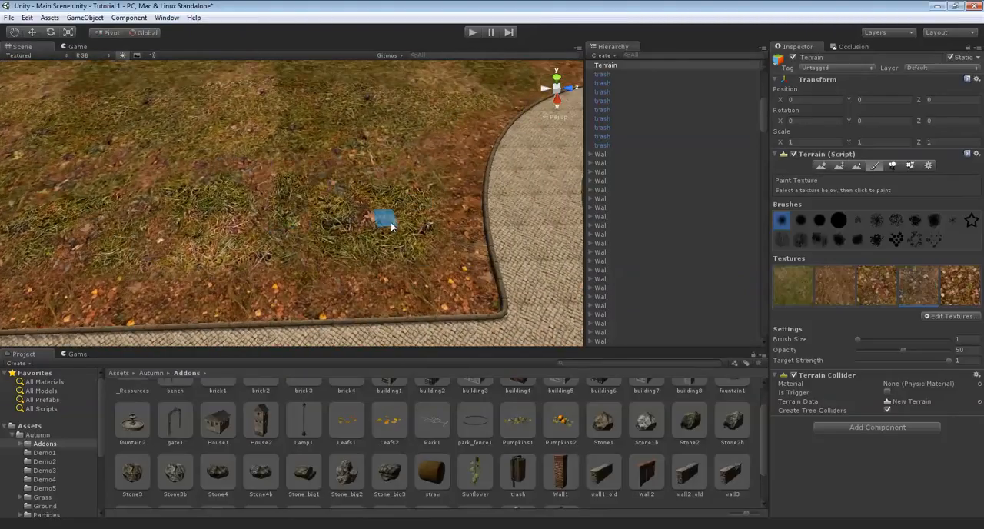
key("Up")
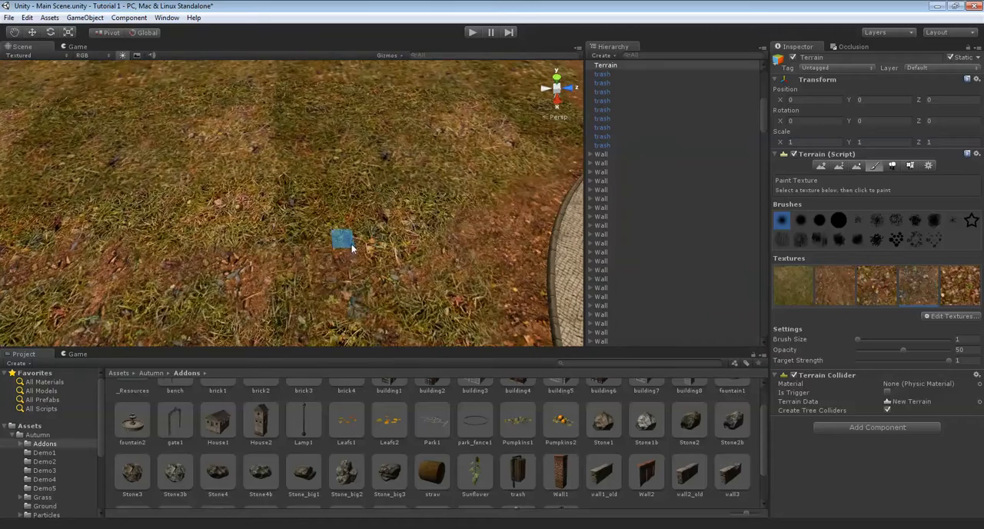
key("Left")
Paint scattered patches of the fourth ground texture over the lawn corner where the paved paths meet
right_click_drag(464, 180, 283, 145)
key("Down")
key("Left")
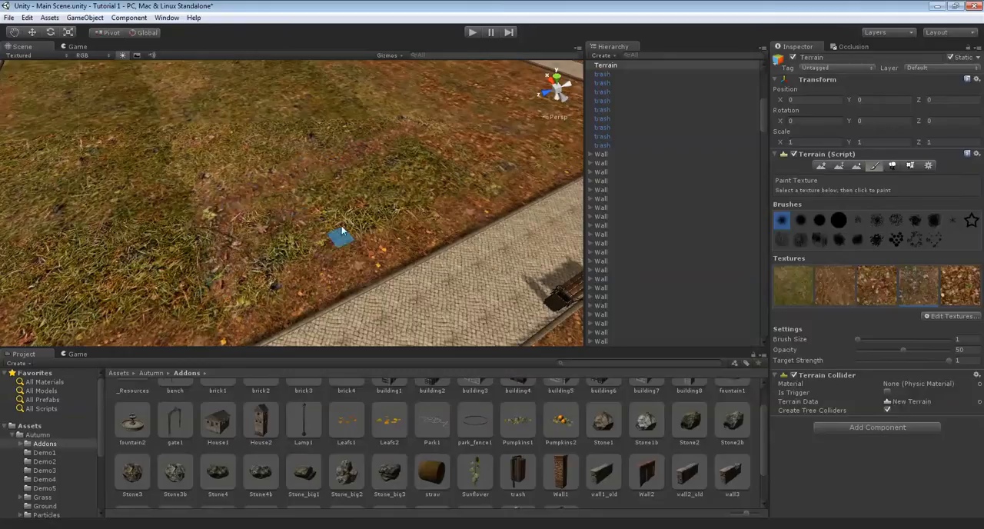
key("Down")
key("Left")
key("Up")
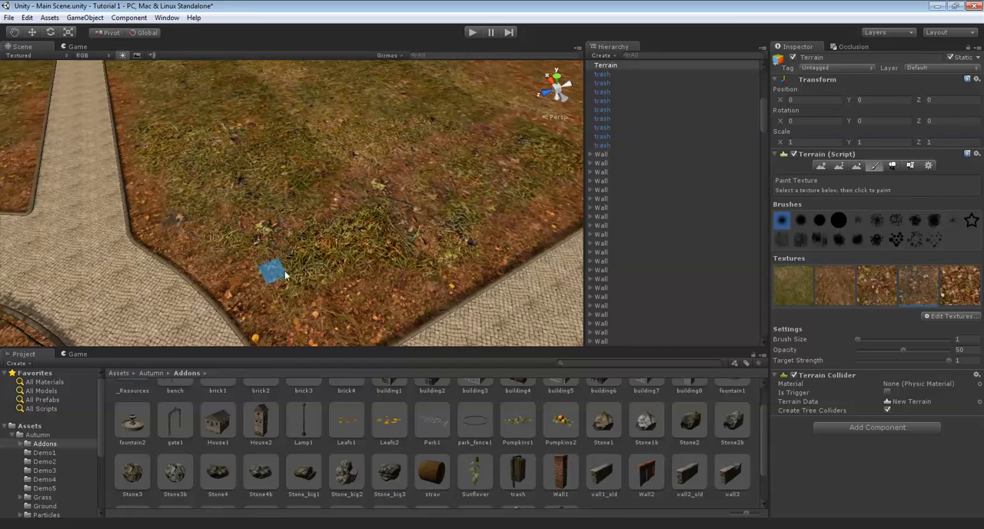
right_click_drag(302, 236, 321, 274)
key("Up")
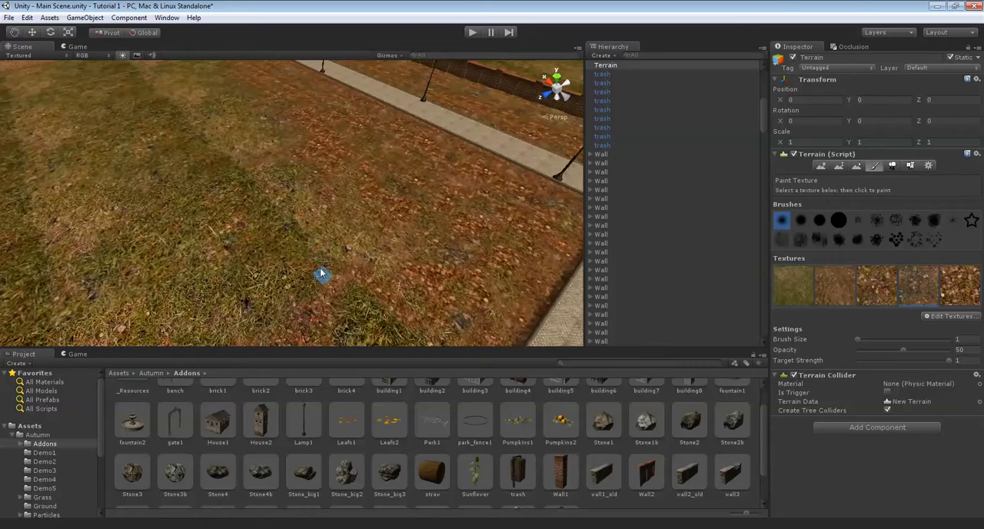
Paint patches of the fourth ground texture over the lawn across the path from the bench, near the fenced circular bed
right_click_drag(352, 229, 455, 189)
scroll(455, 191, "down", 10)
middle_click_drag(453, 193, 446, 231)
right_click_drag(434, 247, 453, 234)
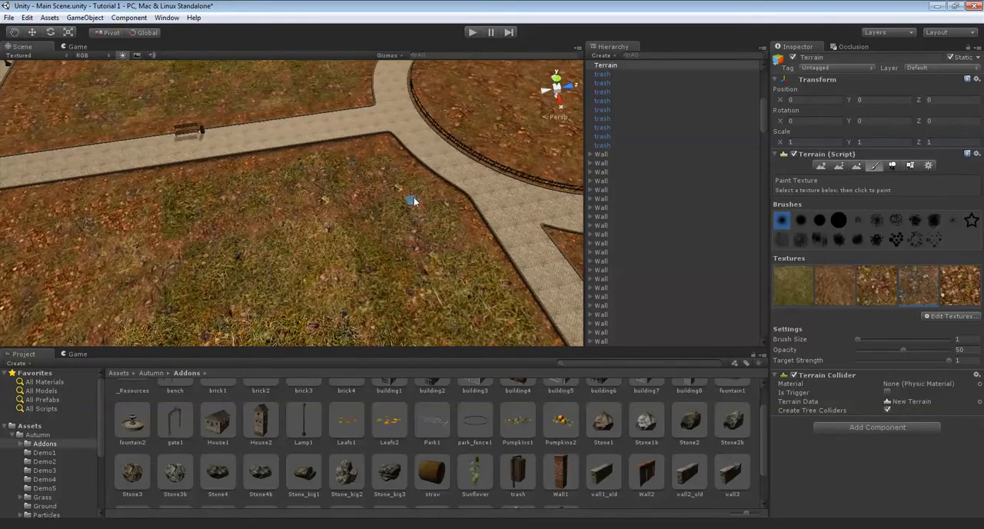
right_click_drag(444, 214, 266, 195)
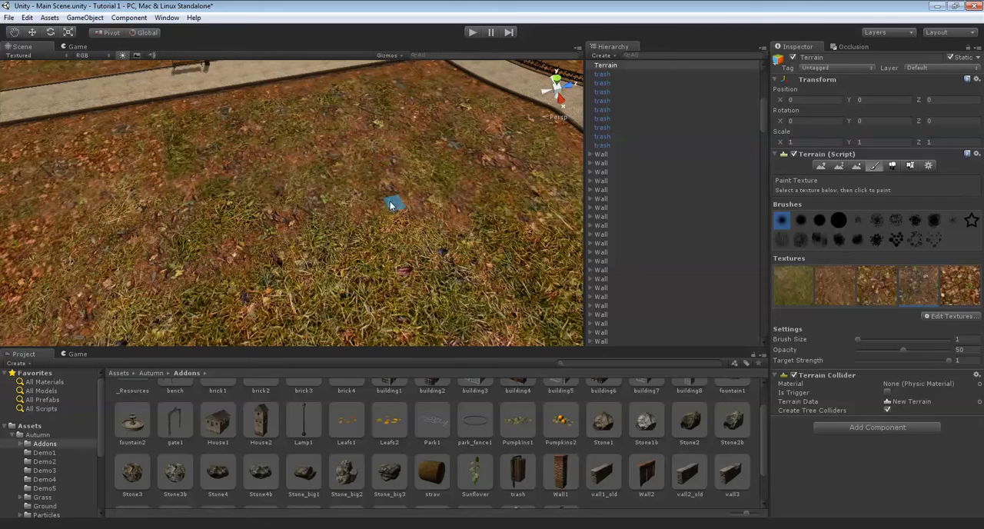
Extend the fourth ground texture in patches across the lawn alongside the curved path
scroll(391, 198, "down", 10)
scroll(361, 193, "up", 6)
right_click_drag(361, 198, 371, 137)
scroll(412, 159, "up", 4)
scroll(337, 162, "up", 4)
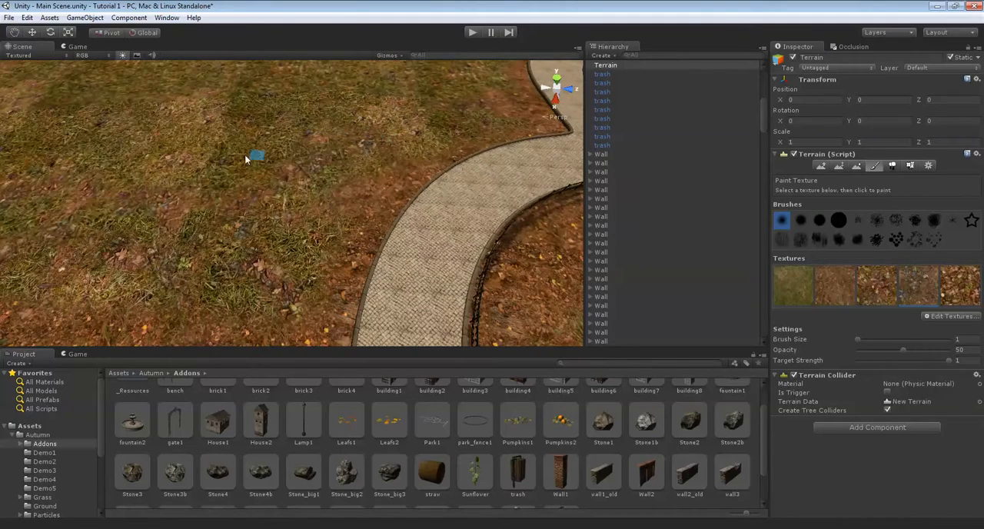
right_click_drag(243, 156, 214, 149)
right_click_drag(143, 166, 361, 246)
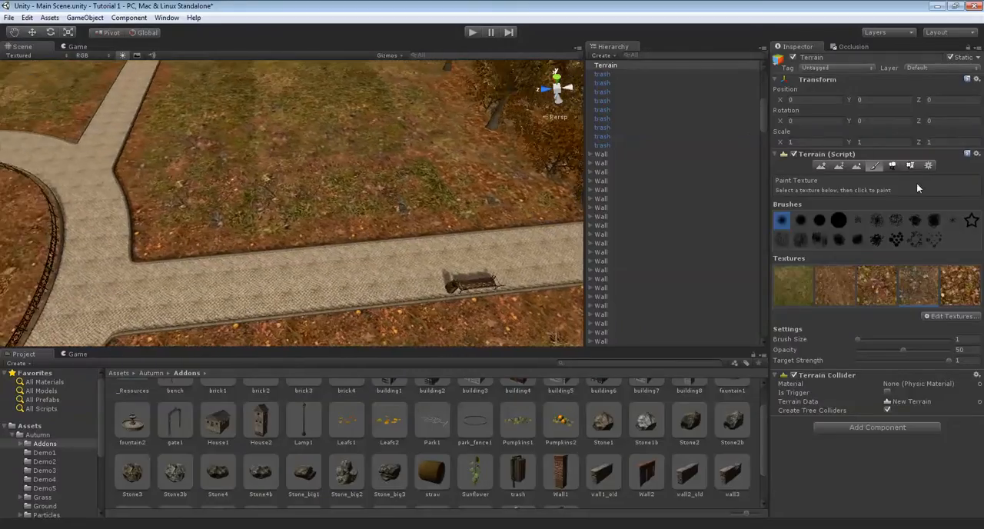
Place several S_Tree9 trees on the lawn behind the bench, using tree brush size 1
left_click(892, 167)
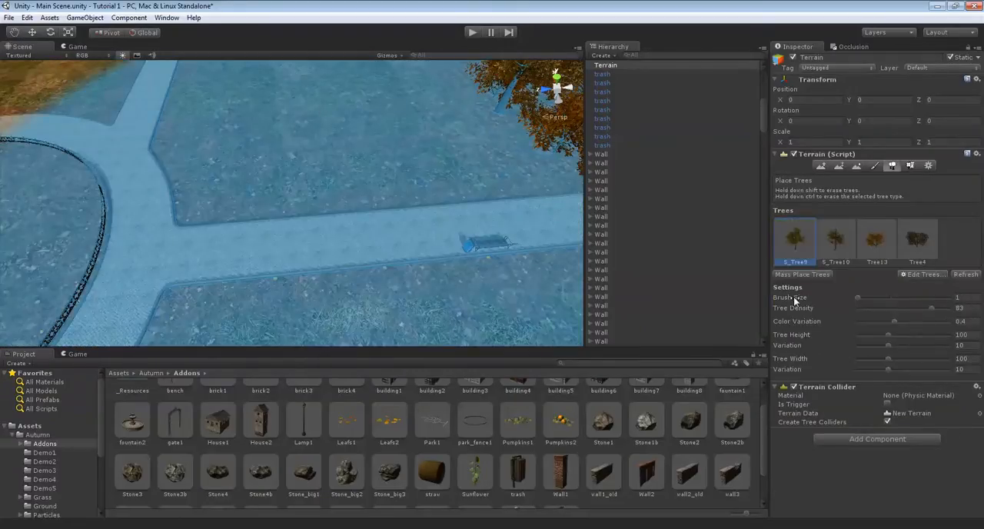
left_click_drag(883, 297, 854, 297)
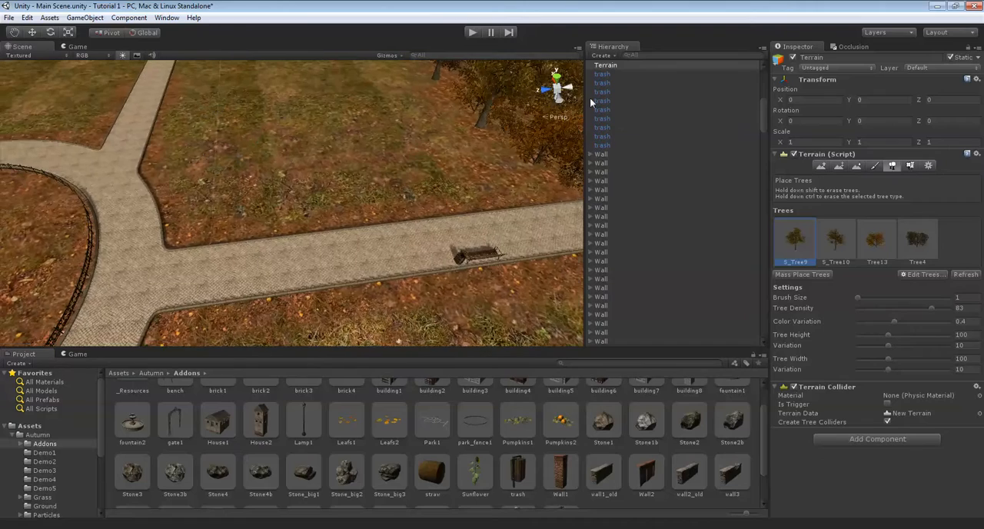
key("Down")
key("Right")
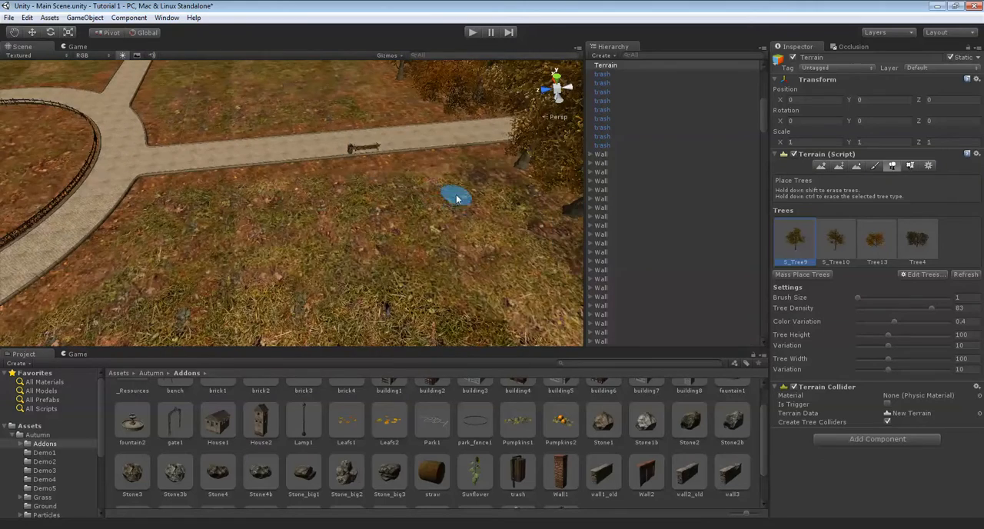
left_click(455, 202)
key("Left")
key("Down")
left_click(428, 245)
left_click(180, 320)
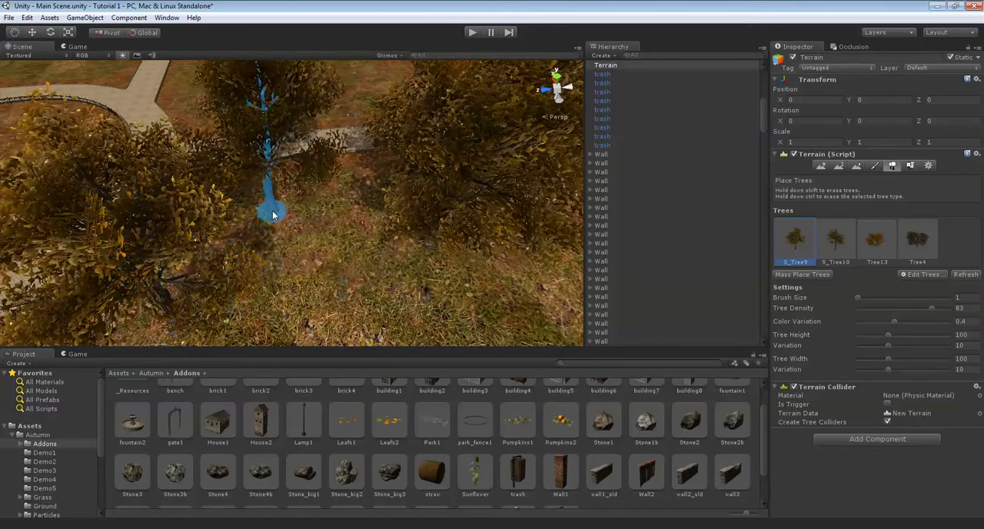
Place more S_Tree9 trees on the lawn across the path from the bench, starting near the path junction
key("Left")
key("Up")
left_click(322, 235)
left_click(244, 240)
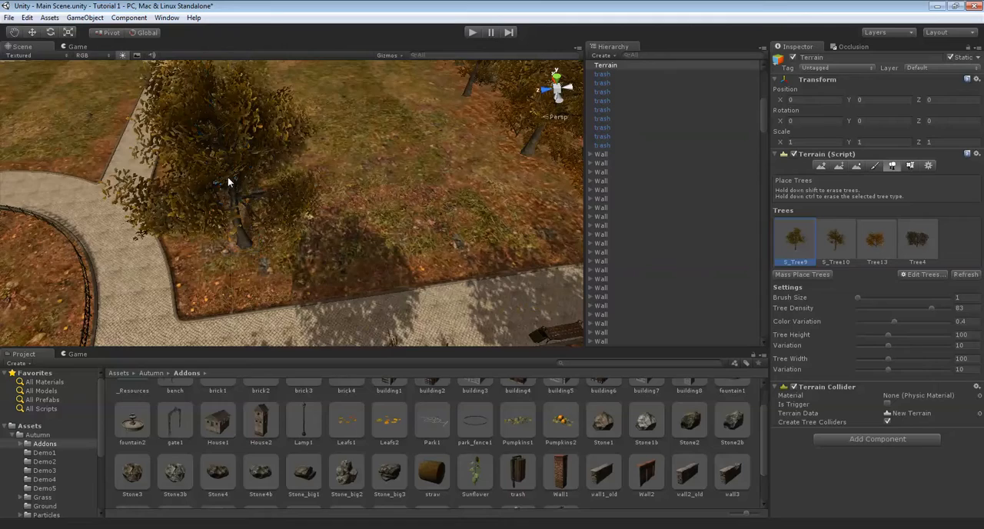
left_click(329, 184)
key("Right")
left_click(381, 228)
left_click(452, 200)
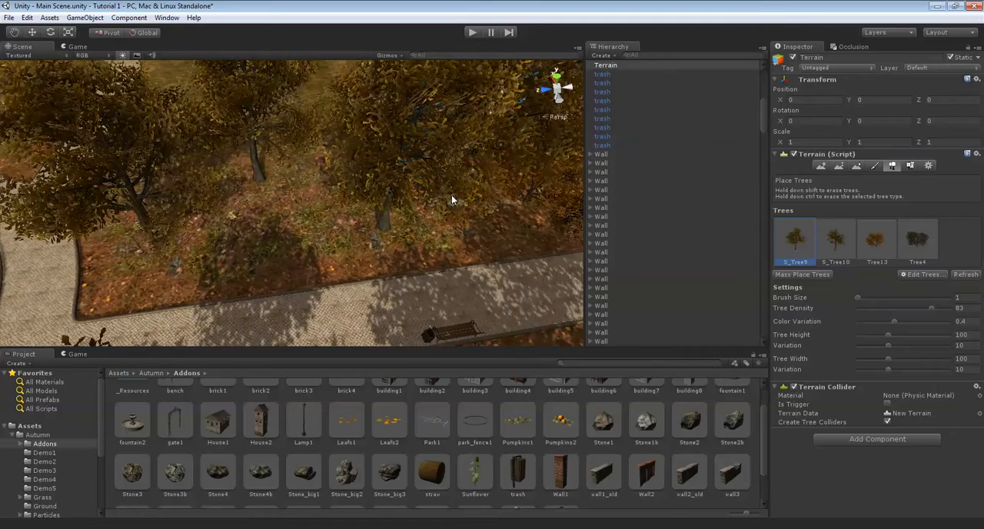
Add S_Tree10 trees among the S_Tree9 trees on the lawns around the path
key("Right")
key("Down")
left_click(830, 236)
key("Left")
key("Left")
left_click(246, 219)
Fill the remaining gaps in the grove beside the benches with more S_Tree10 trees
key("Left")
key("Left")
left_click(288, 189)
right_click_drag(288, 189, 430, 238)
right_click_drag(185, 153, 311, 245)
left_click(269, 240)
key("Right")
left_click(342, 241)
key("Right")
left_click(248, 269)
right_click_drag(249, 271, 488, 223)
key("Left")
key("Left")
right_click_drag(265, 201, 376, 229)
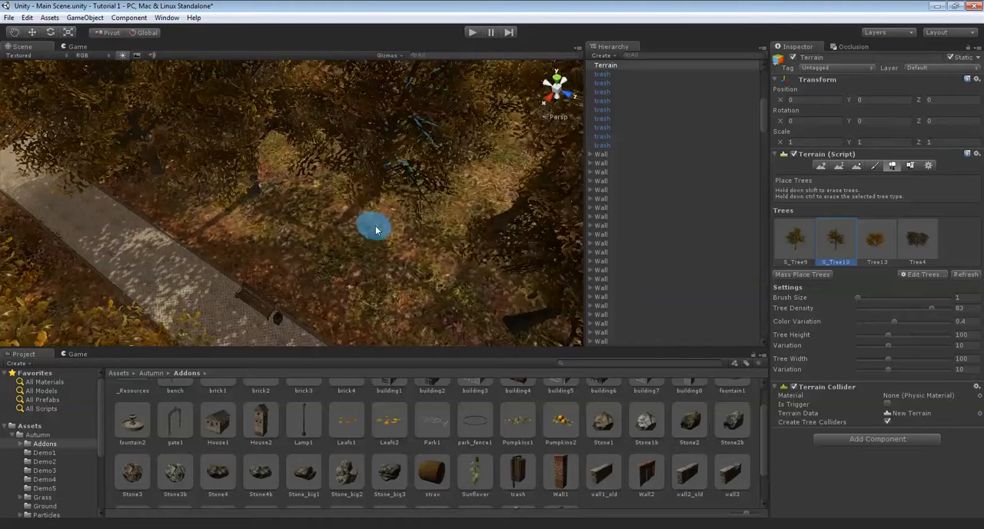
left_click(364, 269)
right_click_drag(279, 204, 417, 197)
key("Up")
right_click_drag(361, 215, 420, 162)
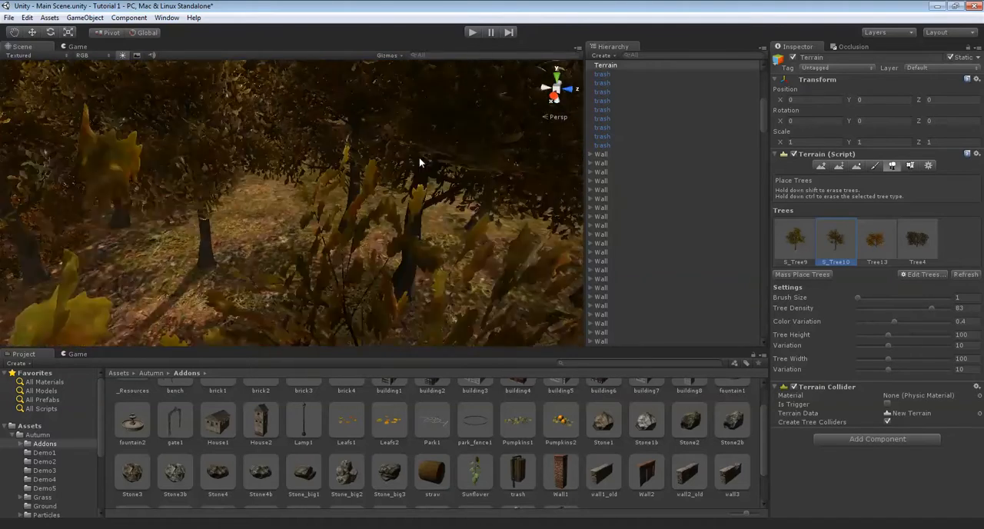
Place Tree13 trees between the large trunks in the grove, out to the edge of the curved path
key("Up")
left_click(863, 254)
key("Down")
key("Left")
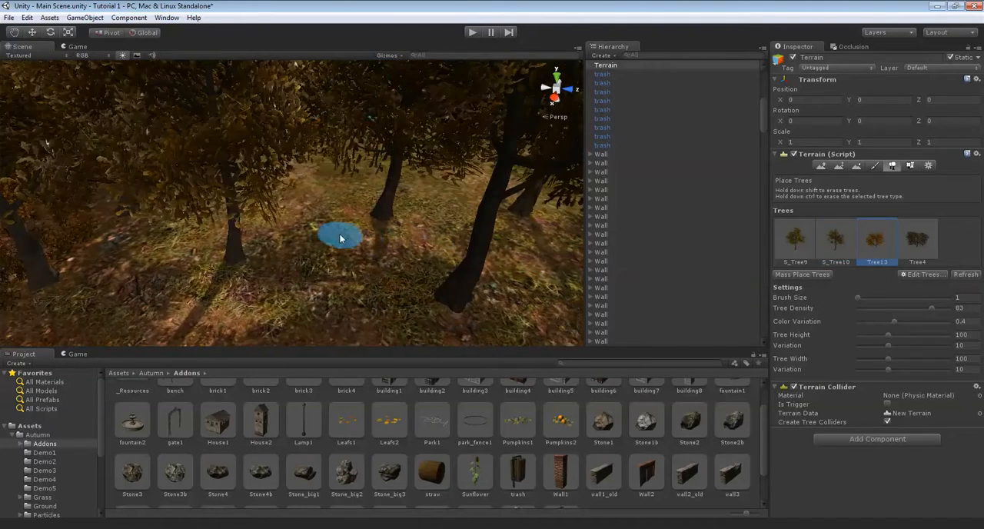
left_click(321, 247)
mouse_move(218, 234)
right_mouse_down()
mouse_move(206, 289)
mouse_move(278, 248)
mouse_move(411, 242)
right_mouse_up()
left_click(315, 253)
right_click_drag(299, 248, 248, 231)
right_click_drag(188, 203, 285, 258)
left_click(285, 259)
mouse_move(220, 201)
right_mouse_down()
mouse_move(378, 253)
mouse_move(360, 245)
mouse_move(357, 205)
mouse_move(273, 200)
mouse_move(202, 176)
right_mouse_up()
left_click(206, 176)
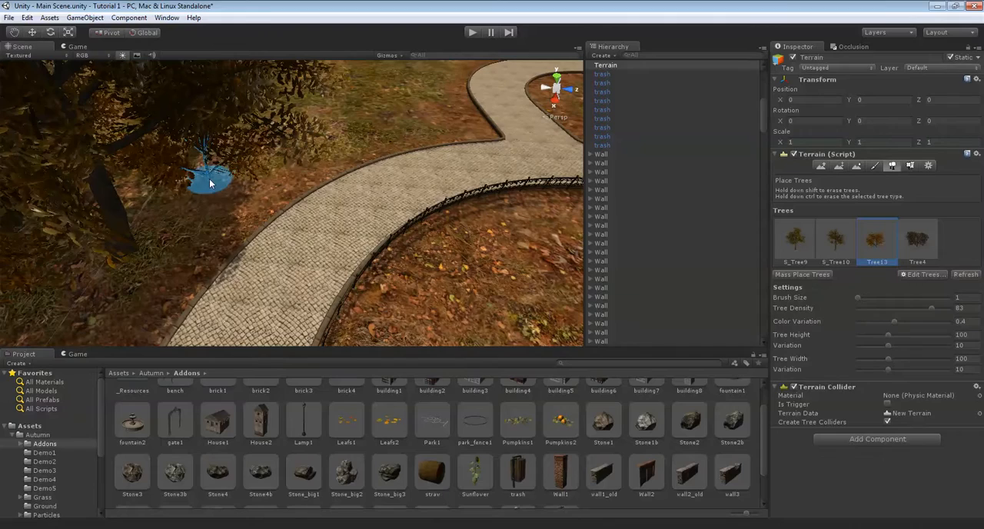
Place more Tree13 trees between the trunks along the straight paved path
mouse_move(245, 169)
right_mouse_down()
mouse_move(292, 121)
mouse_move(329, 110)
mouse_move(346, 210)
mouse_move(370, 196)
mouse_move(368, 178)
mouse_move(330, 215)
mouse_move(346, 210)
mouse_move(213, 275)
mouse_move(274, 228)
mouse_move(242, 244)
mouse_move(298, 228)
right_mouse_up()
key("Down")
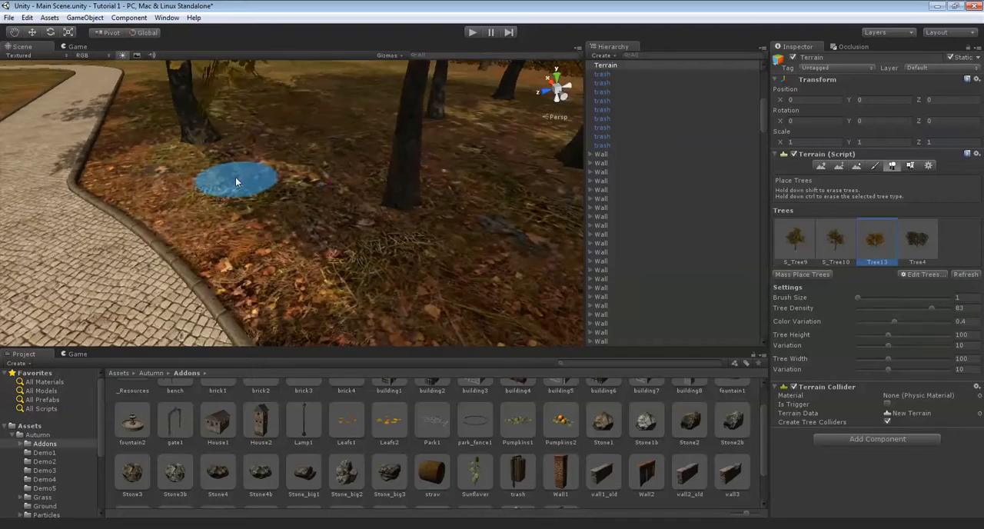
key("Right")
left_click(223, 290)
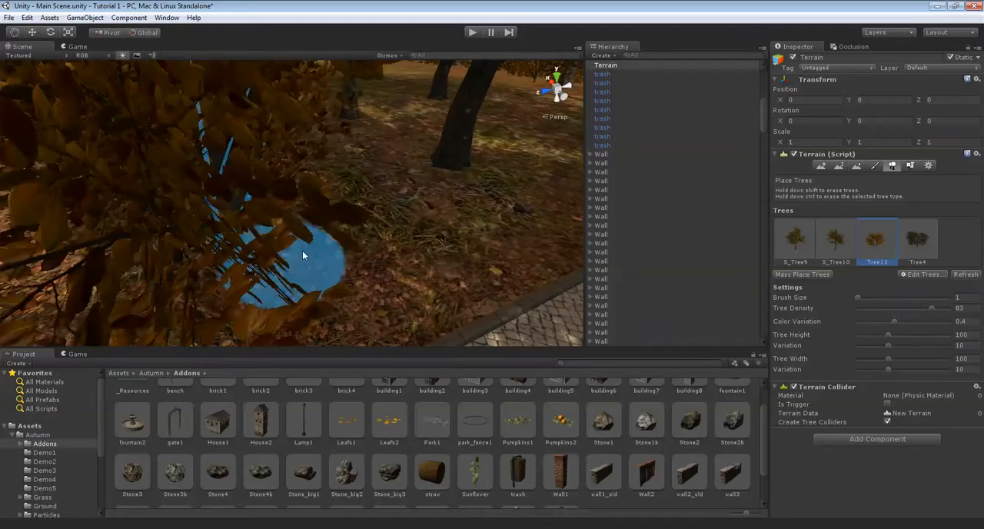
key("Right")
left_click(250, 225)
key("Right")
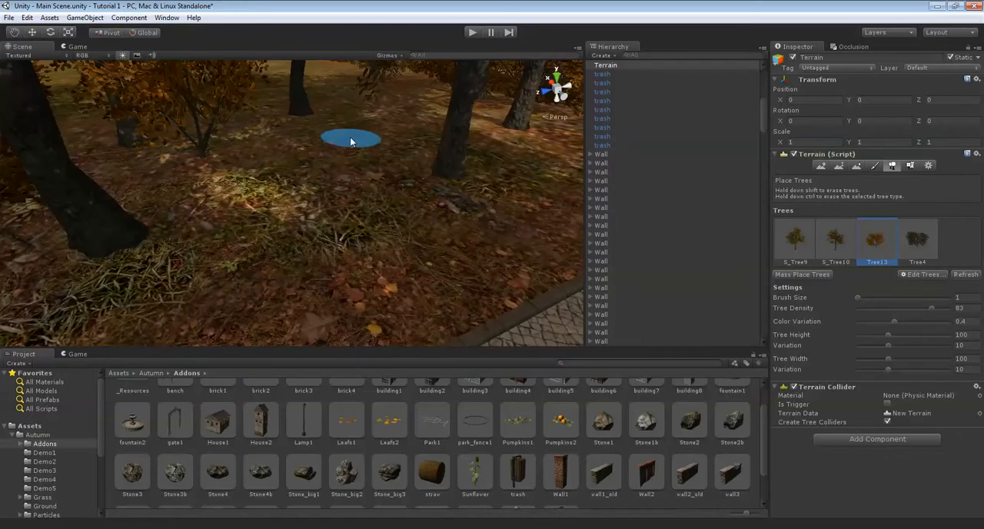
key("Right")
left_click(462, 146)
left_click(307, 116)
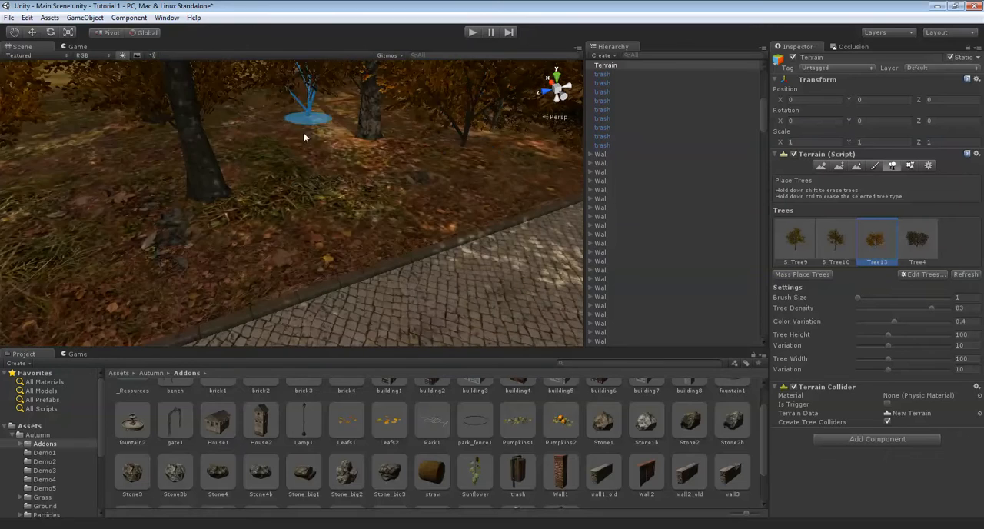
left_click(345, 193)
key("Right")
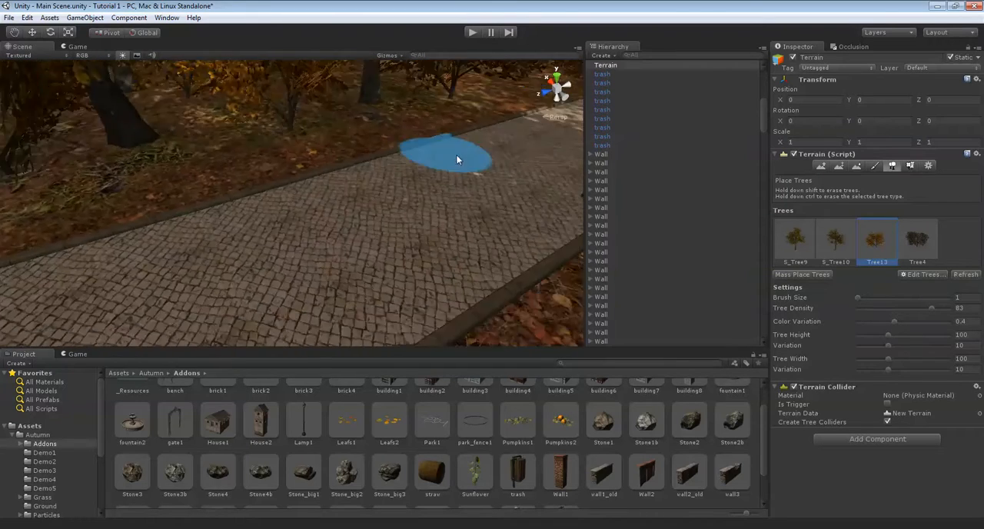
Place Tree4 bushes along the paved path's edge, with tree height 50 and tree width 50
left_click(911, 244)
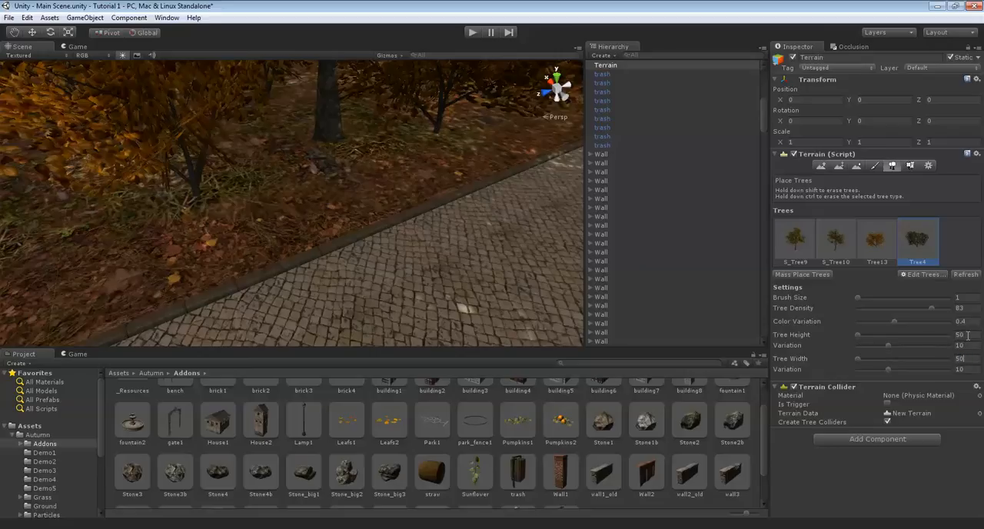
mouse_move(319, 175)
right_mouse_down()
mouse_move(398, 144)
mouse_move(424, 194)
right_mouse_up()
left_click(397, 210)
middle_click_drag(397, 212, 806, 260)
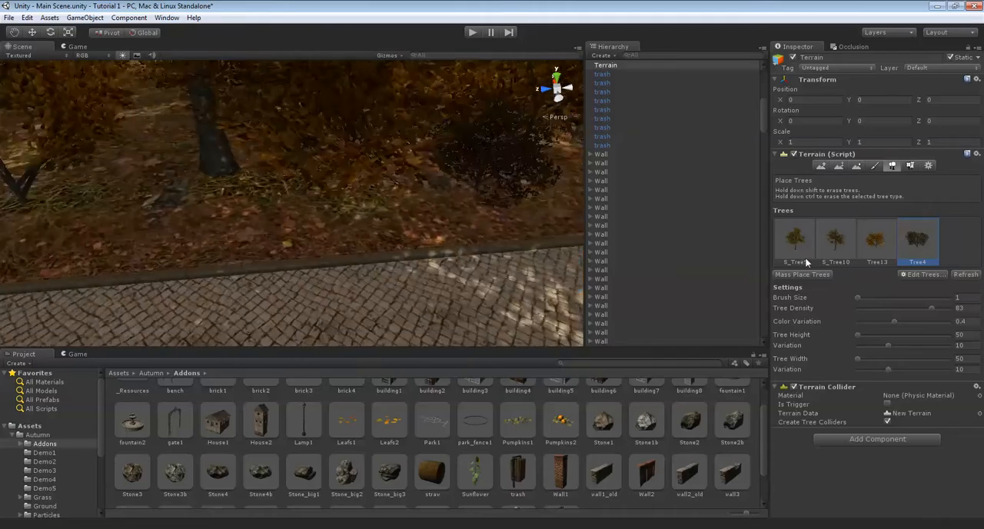
scroll(543, 323, "up", 3)
left_click(542, 324)
middle_click_drag(352, 307, 466, 240)
left_click(337, 237)
Continue the row of Tree4 bushes farther along the wooded edge of the path
mouse_move(337, 239)
middle_mouse_down()
mouse_move(355, 252)
mouse_move(388, 215)
mouse_move(459, 221)
middle_mouse_up()
left_click(387, 206)
left_click(379, 228)
mouse_move(378, 228)
middle_mouse_down()
mouse_move(416, 246)
mouse_move(470, 206)
middle_mouse_up()
left_click(368, 187)
left_click(236, 202)
right_click_drag(236, 203, 469, 146)
Add more Tree4 bushes beside the trunks around the path junction and on the wooded lawns
scroll(408, 156, "up", 6)
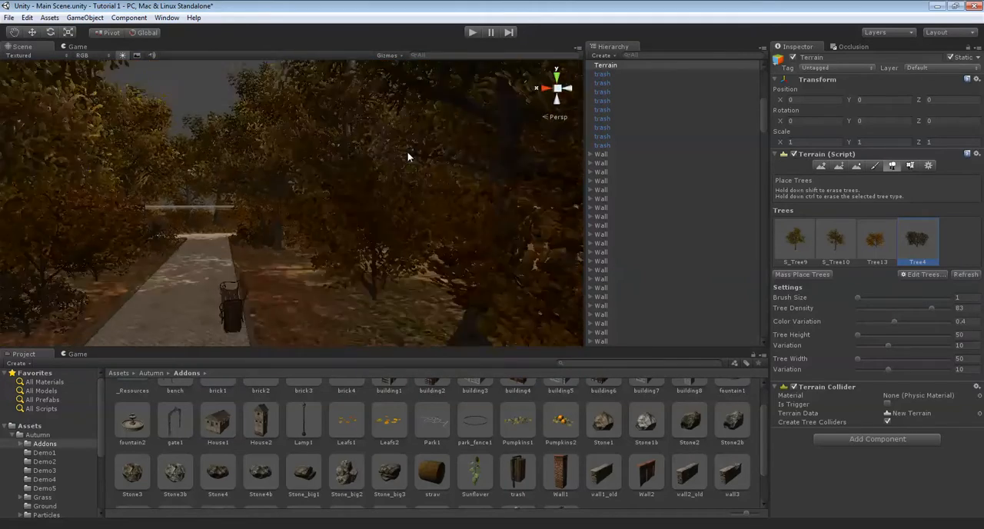
scroll(354, 238, "up", 4)
right_click_drag(354, 238, 218, 287)
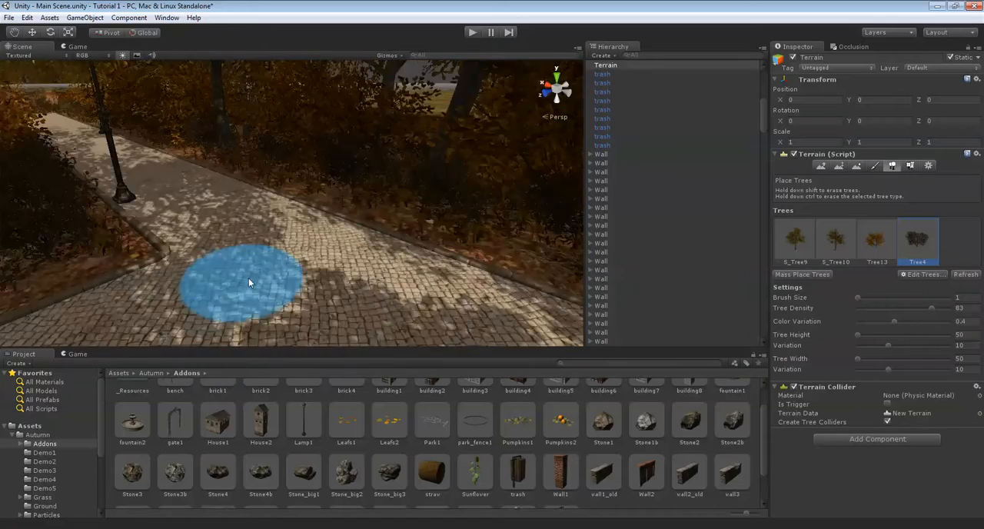
scroll(402, 168, "up", 3)
right_click_drag(449, 213, 482, 261)
scroll(483, 261, "up", 4)
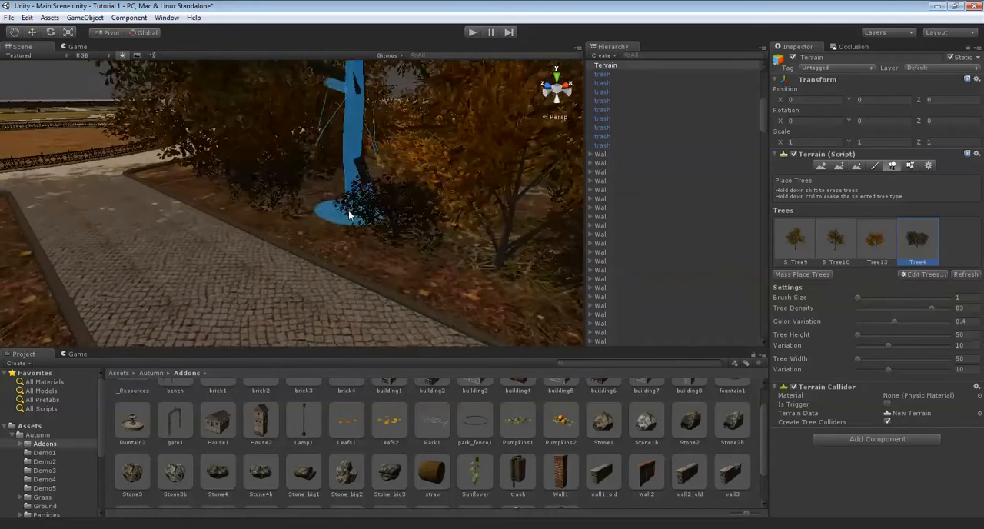
right_click_drag(350, 213, 444, 232)
scroll(253, 132, "up", 4)
mouse_move(253, 133)
right_mouse_down()
mouse_move(288, 168)
mouse_move(267, 151)
mouse_move(385, 168)
mouse_move(336, 193)
mouse_move(268, 193)
mouse_move(395, 205)
right_mouse_up()
mouse_move(219, 159)
right_mouse_down()
mouse_move(421, 158)
mouse_move(434, 180)
mouse_move(460, 171)
mouse_move(323, 222)
mouse_move(374, 222)
mouse_move(369, 211)
mouse_move(431, 220)
mouse_move(297, 198)
mouse_move(211, 155)
mouse_move(284, 126)
mouse_move(354, 206)
mouse_move(226, 165)
right_mouse_up()
mouse_move(283, 142)
right_mouse_down()
mouse_move(222, 182)
mouse_move(291, 181)
mouse_move(231, 149)
mouse_move(258, 210)
mouse_move(312, 216)
mouse_move(347, 338)
mouse_move(259, 149)
mouse_move(371, 214)
mouse_move(419, 201)
mouse_move(227, 215)
mouse_move(451, 162)
mouse_move(362, 159)
mouse_move(292, 176)
right_mouse_up()
Turn off the drawing of the terrain's trees and detail objects to expose the lawn's ground textures
left_click(927, 165)
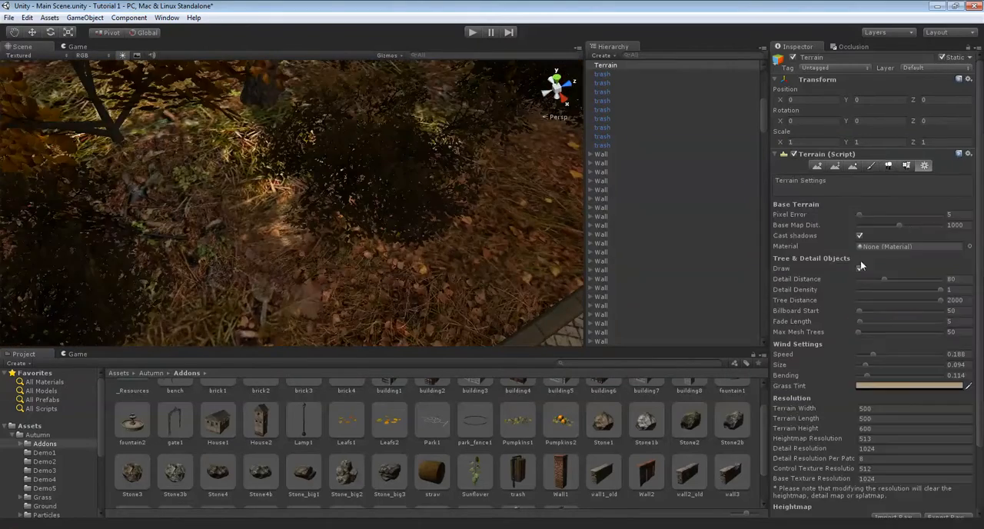
left_click(860, 271)
mouse_move(513, 214)
right_mouse_down()
mouse_move(292, 196)
mouse_move(368, 214)
mouse_move(323, 202)
right_mouse_up()
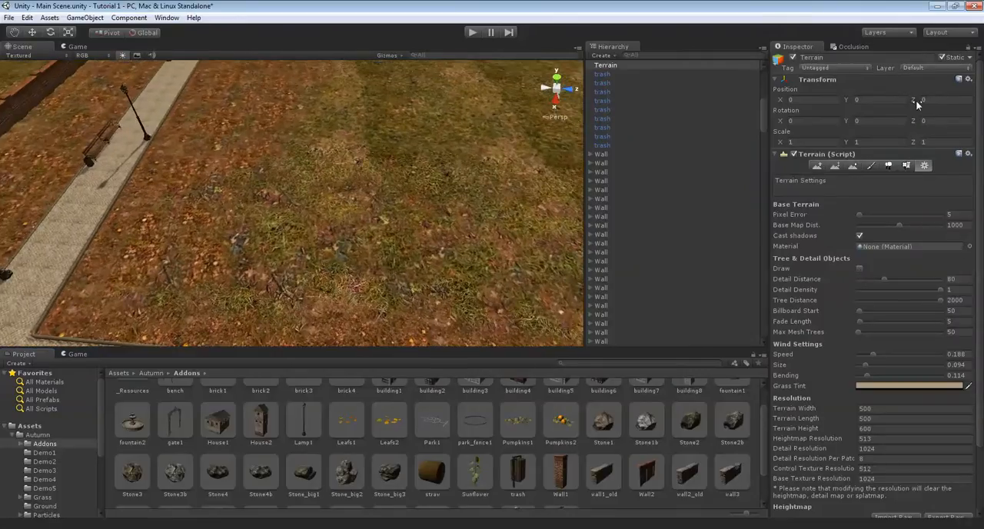
Paint the last fallen-leaves ground texture in patches over the lawn beside the paved path, with brush size 1 and opacity 50
left_click(871, 166)
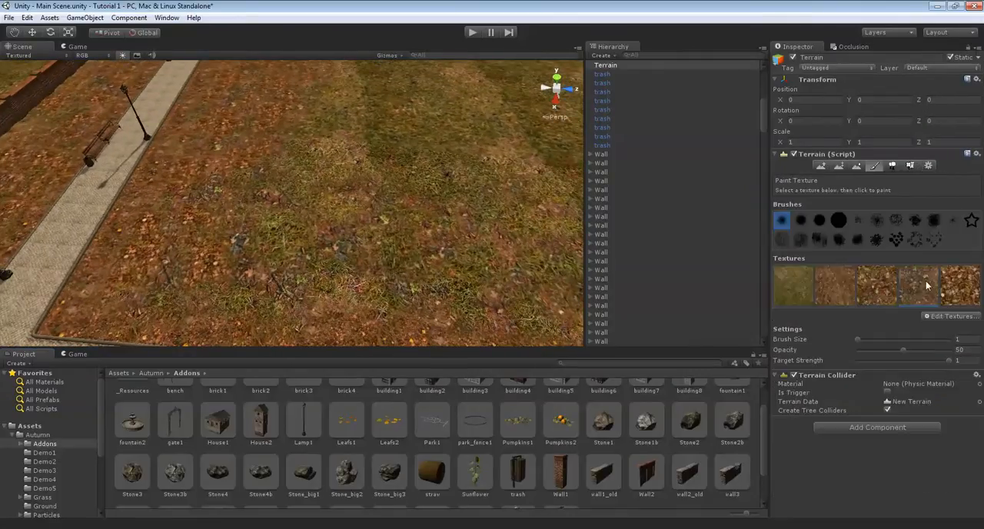
right_click_drag(315, 150, 326, 206)
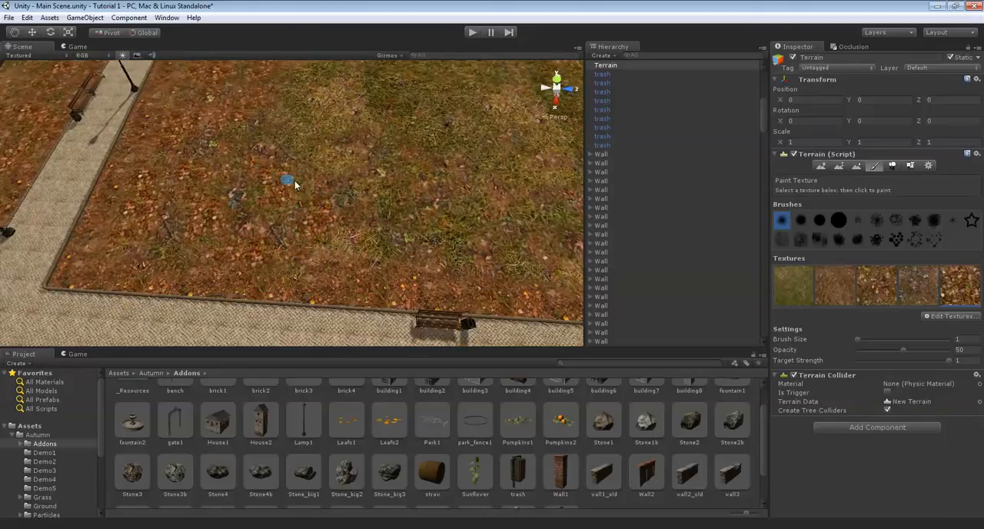
right_click_drag(265, 201, 290, 233)
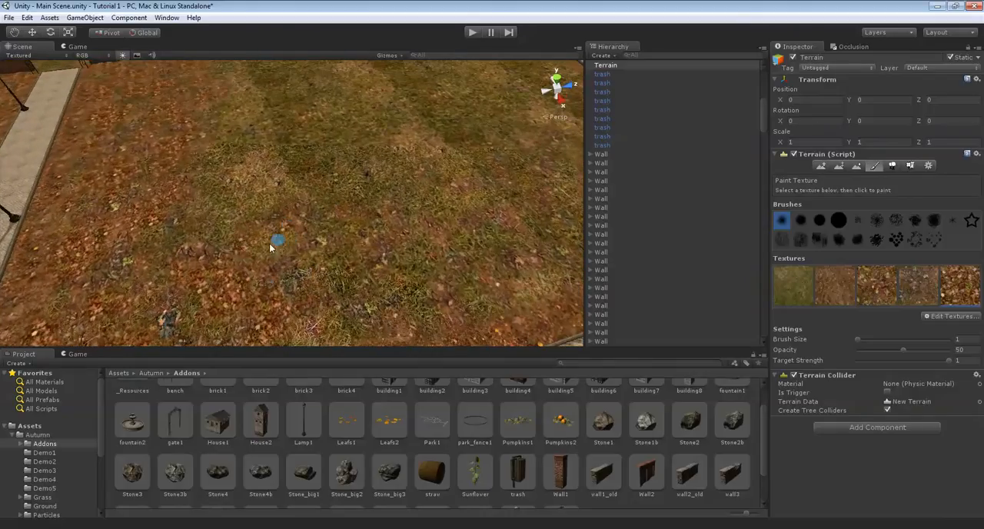
right_click_drag(163, 247, 241, 264)
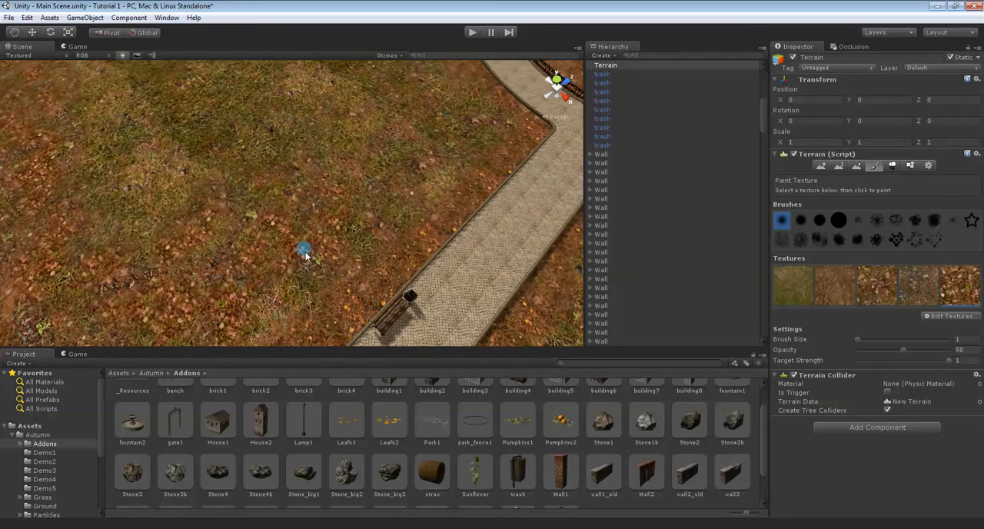
scroll(376, 242, "up", 7)
right_click_drag(406, 222, 379, 151)
scroll(375, 192, "up", 3)
scroll(371, 205, "down", 5)
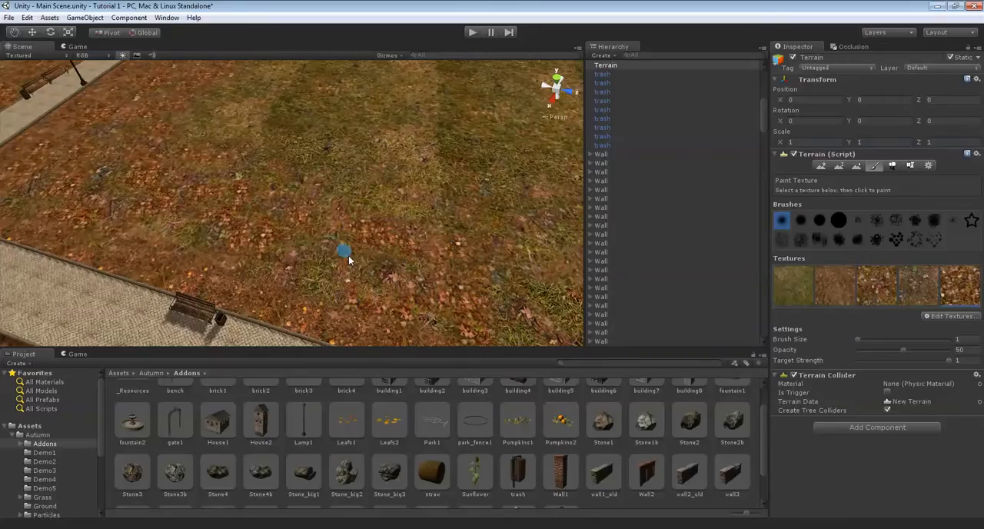
scroll(336, 253, "up", 5)
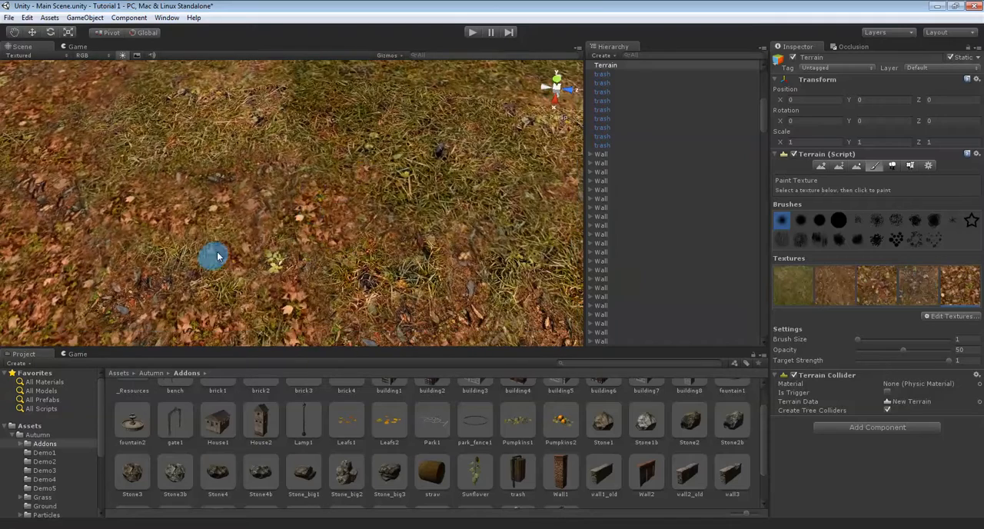
Extend the fallen-leaves texture over the grassy middle of the lawn and toward the paved edge
right_click_drag(217, 256, 176, 268)
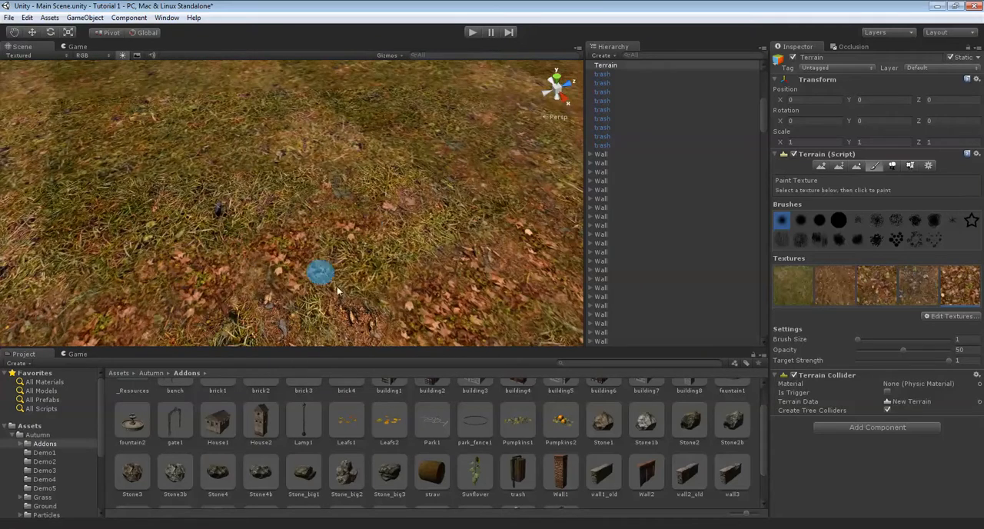
mouse_move(339, 261)
right_mouse_down()
mouse_move(430, 254)
mouse_move(496, 146)
mouse_move(384, 180)
mouse_move(494, 142)
mouse_move(384, 160)
mouse_move(322, 196)
right_mouse_up()
right_click_drag(212, 293, 276, 201)
mouse_move(242, 219)
left_mouse_down()
mouse_move(261, 248)
mouse_move(298, 205)
left_mouse_up()
right_click_drag(298, 206, 269, 237)
mouse_move(386, 204)
right_mouse_down()
mouse_move(372, 172)
mouse_move(376, 145)
mouse_move(207, 159)
mouse_move(385, 224)
mouse_move(325, 217)
mouse_move(380, 213)
mouse_move(323, 228)
mouse_move(336, 214)
mouse_move(263, 194)
right_mouse_up()
mouse_move(215, 97)
right_mouse_down()
mouse_move(257, 163)
mouse_move(275, 161)
mouse_move(250, 157)
mouse_move(260, 166)
right_mouse_up()
mouse_move(262, 245)
left_mouse_down()
mouse_move(309, 201)
mouse_move(355, 288)
left_mouse_up()
mouse_move(465, 207)
right_mouse_down()
mouse_move(373, 202)
mouse_move(403, 161)
right_mouse_up()
left_click_drag(407, 196, 561, 193)
mouse_move(443, 220)
right_mouse_down()
mouse_move(439, 246)
mouse_move(415, 257)
right_mouse_up()
left_click_drag(411, 254, 423, 197)
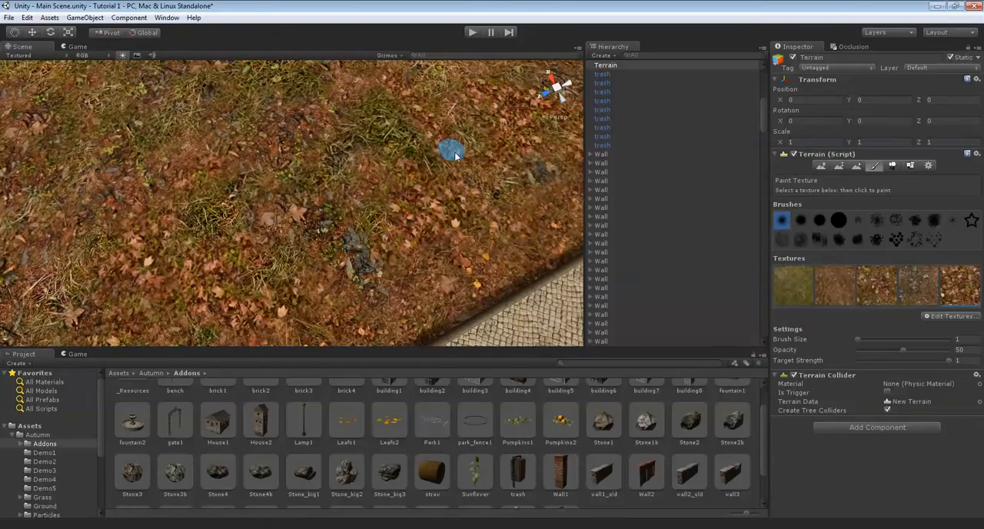
Blend more fallen-leaves strokes into the bare and grassy patches in the lawn's interior
right_click_drag(292, 185, 315, 170)
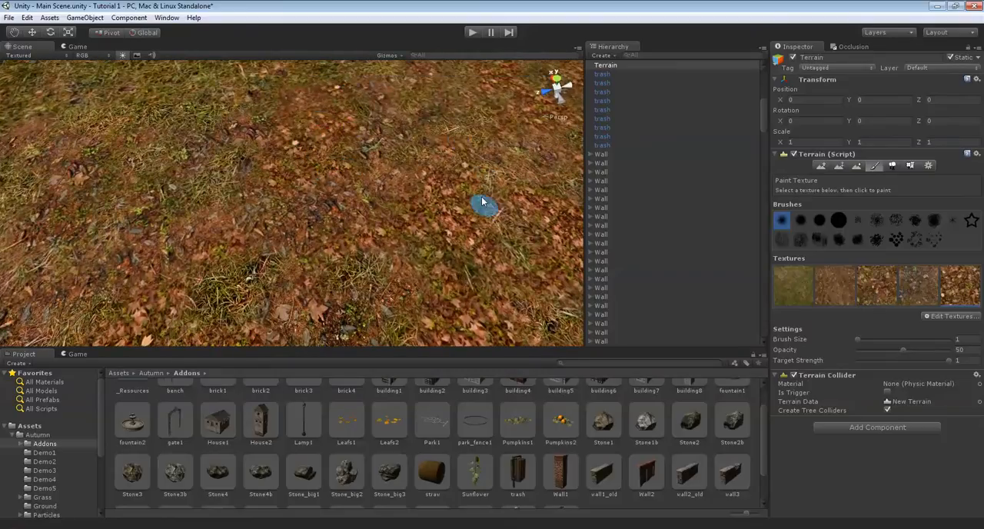
right_click_drag(472, 175, 367, 183)
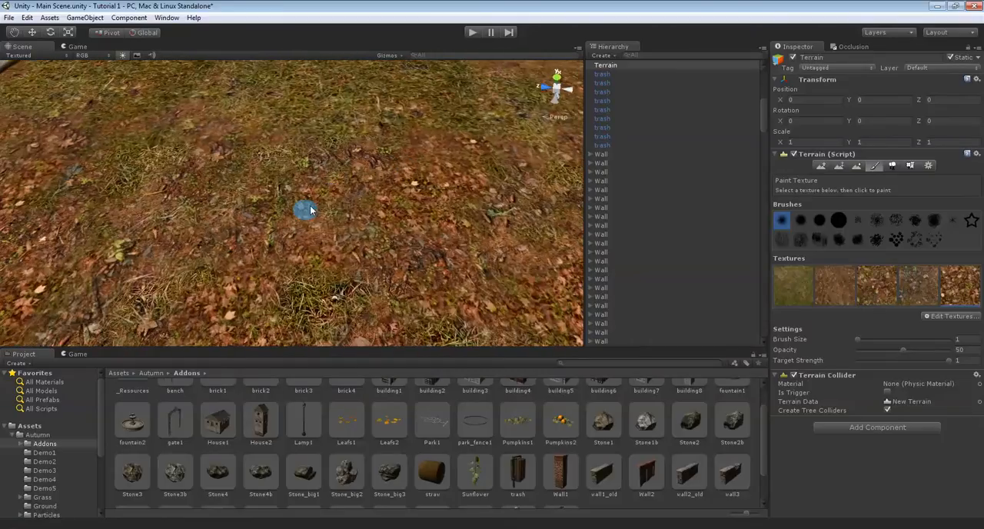
right_click_drag(310, 209, 319, 146)
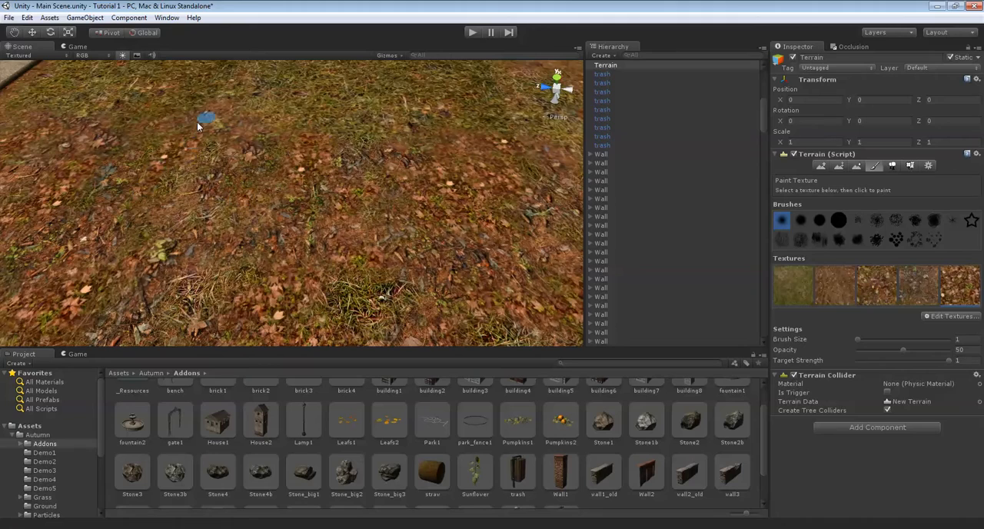
right_click_drag(137, 122, 364, 215)
scroll(349, 215, "down", 5)
scroll(364, 215, "up", 5)
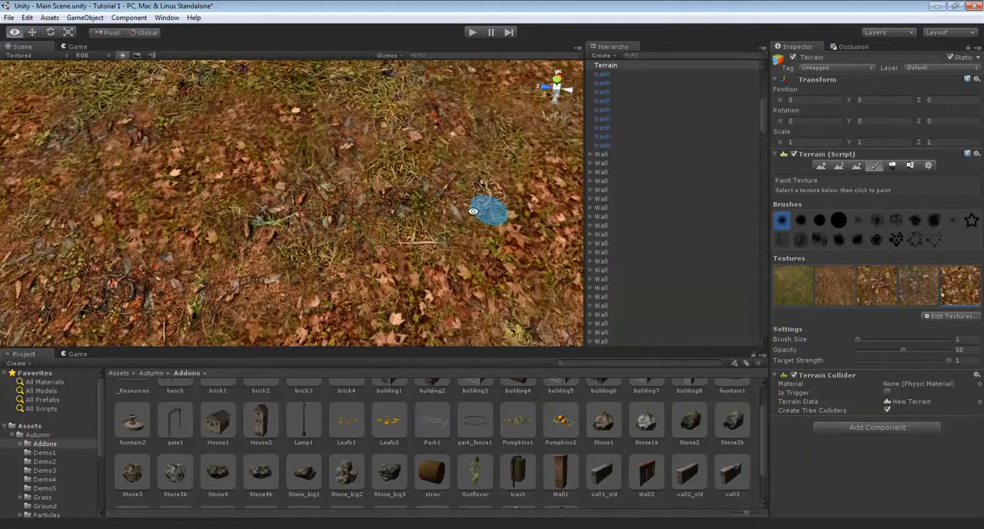
scroll(415, 201, "down", 6)
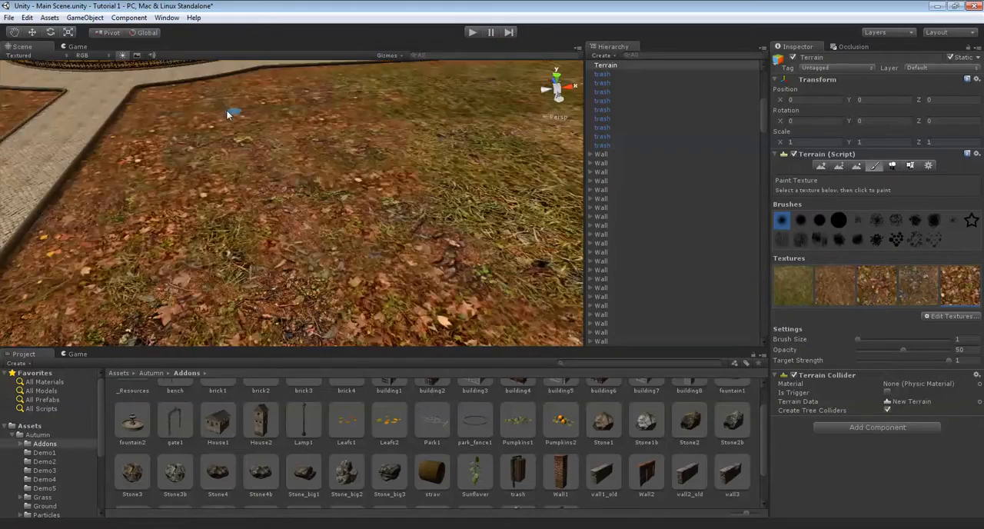
Paint further small fallen-leaves patches across the lawn near the long straight path
scroll(340, 237, "up", 3)
right_click_drag(347, 212, 424, 239)
scroll(374, 151, "down", 5)
scroll(370, 143, "up", 4)
scroll(377, 126, "down", 4)
scroll(376, 128, "up", 5)
scroll(370, 125, "down", 4)
scroll(424, 240, "up", 4)
right_click_drag(530, 217, 404, 241)
scroll(306, 164, "down", 5)
scroll(405, 242, "down", 5)
scroll(405, 242, "up", 8)
right_click_drag(464, 248, 428, 250)
scroll(428, 250, "down", 8)
scroll(333, 219, "up", 3)
mouse_move(474, 226)
right_mouse_down()
mouse_move(333, 220)
mouse_move(242, 184)
mouse_move(500, 219)
mouse_move(474, 212)
right_mouse_up()
scroll(334, 220, "up", 5)
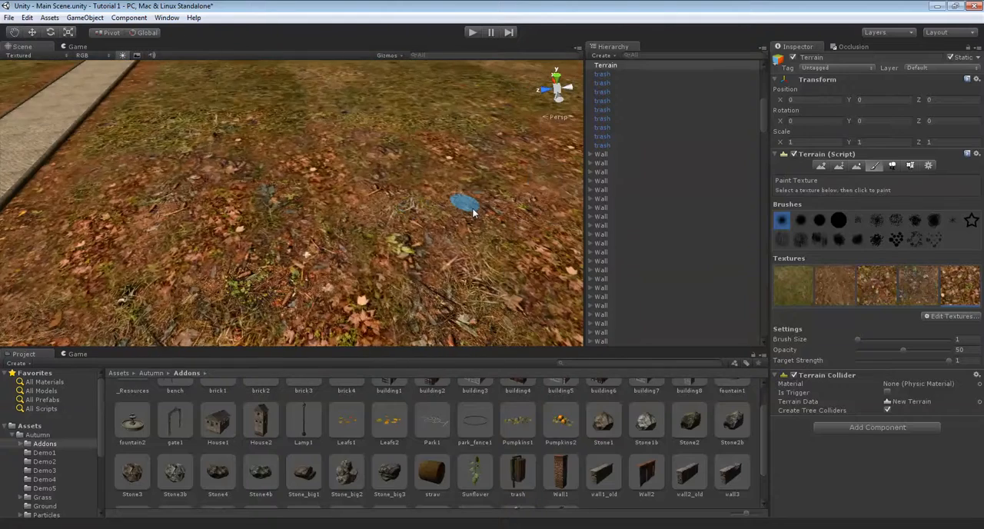
Finish breaking up the remaining grass with fallen-leaves strokes down to the lawn's border with the paved walkway
scroll(474, 212, "up", 3)
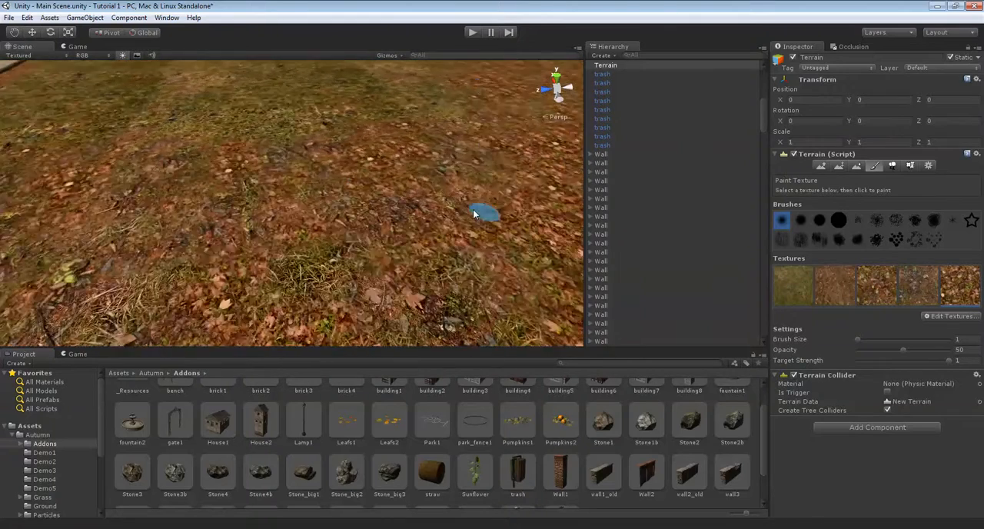
scroll(473, 213, "down", 6)
middle_click_drag(473, 212, 409, 246)
right_click_drag(409, 246, 443, 260)
scroll(331, 232, "down", 5)
right_click_drag(331, 232, 491, 92)
scroll(332, 216, "up", 5)
right_click_drag(295, 168, 291, 234)
scroll(481, 188, "down", 4)
scroll(480, 192, "down", 4)
scroll(481, 191, "up", 8)
right_click_drag(410, 229, 281, 223)
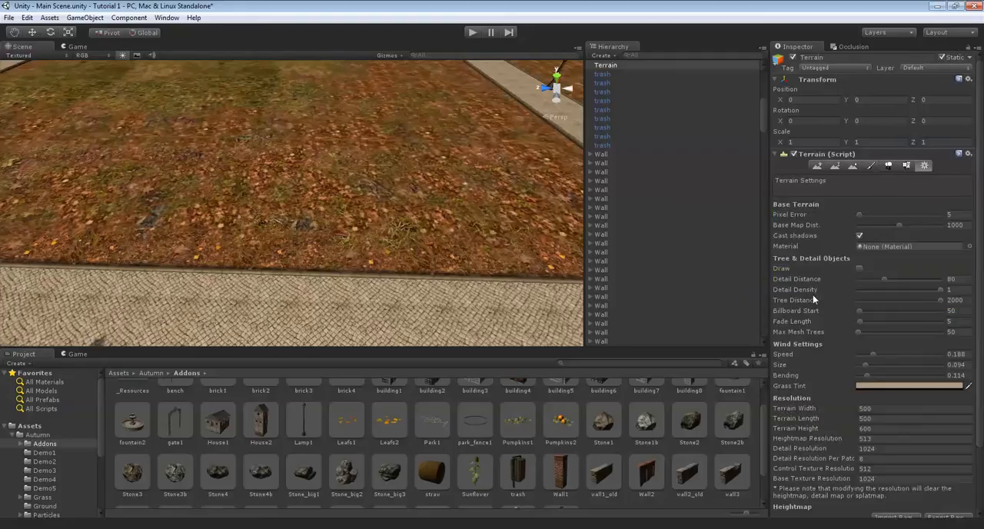
Turn tree and detail drawing back on and paint grass1 along the wooded path edge with the large solid round brush at size 3
left_click(859, 268)
mouse_move(353, 219)
right_mouse_down()
mouse_move(400, 210)
mouse_move(414, 159)
mouse_move(380, 126)
mouse_move(362, 167)
mouse_move(396, 131)
right_mouse_up()
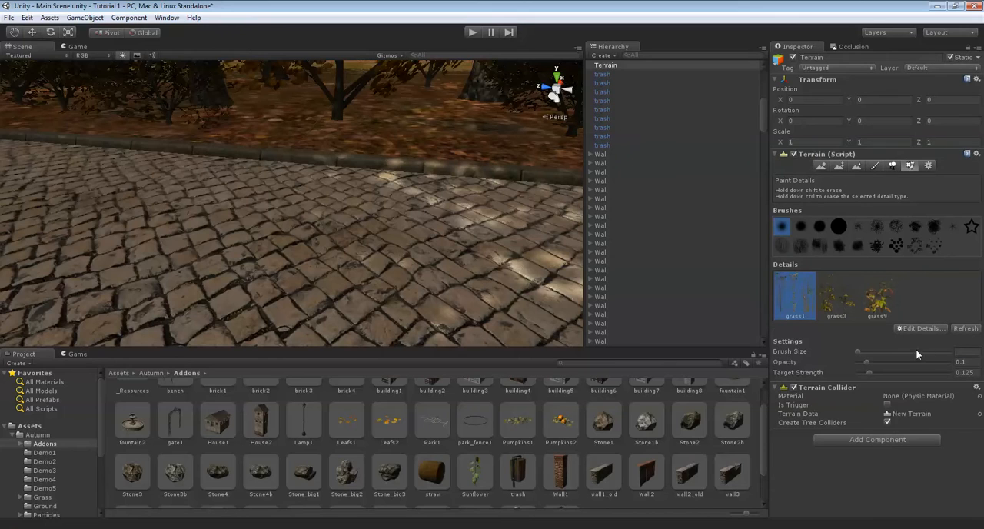
mouse_move(390, 177)
right_mouse_down()
mouse_move(412, 220)
mouse_move(471, 242)
mouse_move(457, 184)
mouse_move(470, 206)
mouse_move(338, 283)
mouse_move(472, 211)
mouse_move(474, 220)
right_mouse_up()
scroll(399, 236, "down", 5)
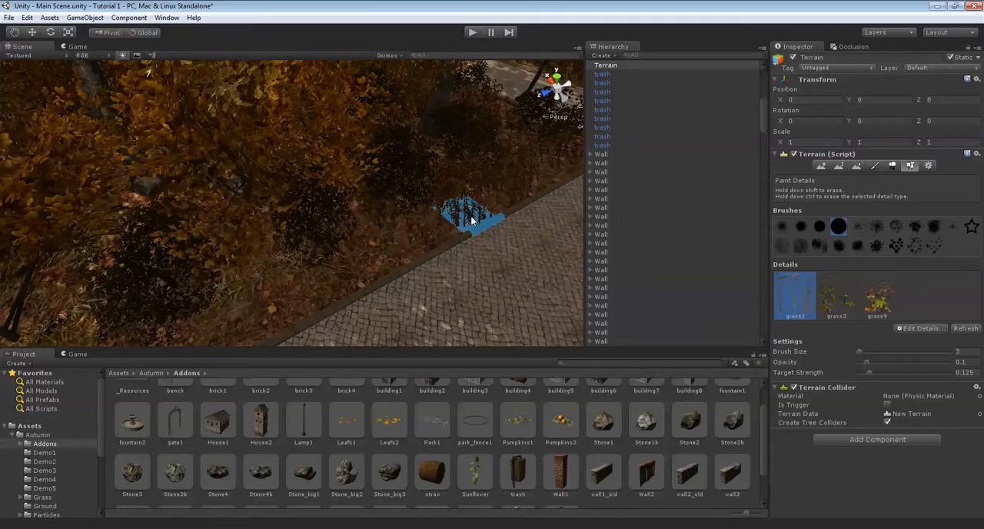
right_click_drag(271, 279, 449, 187)
mouse_move(246, 298)
right_mouse_down()
mouse_move(390, 230)
mouse_move(436, 193)
right_mouse_up()
mouse_move(236, 271)
right_mouse_down()
mouse_move(369, 229)
mouse_move(447, 170)
right_mouse_up()
right_click_drag(234, 269, 278, 277)
Continue the grass1 strip around the paved corner and in front of the bushes up to the bench
mouse_move(127, 154)
right_mouse_down()
mouse_move(211, 153)
mouse_move(248, 103)
mouse_move(401, 221)
right_mouse_up()
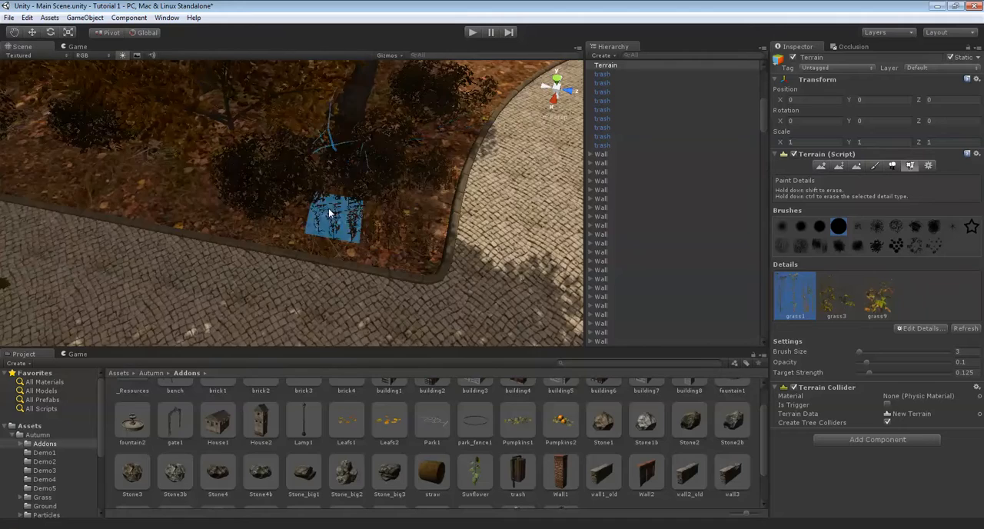
scroll(447, 224, "up", 5)
scroll(332, 194, "down", 5)
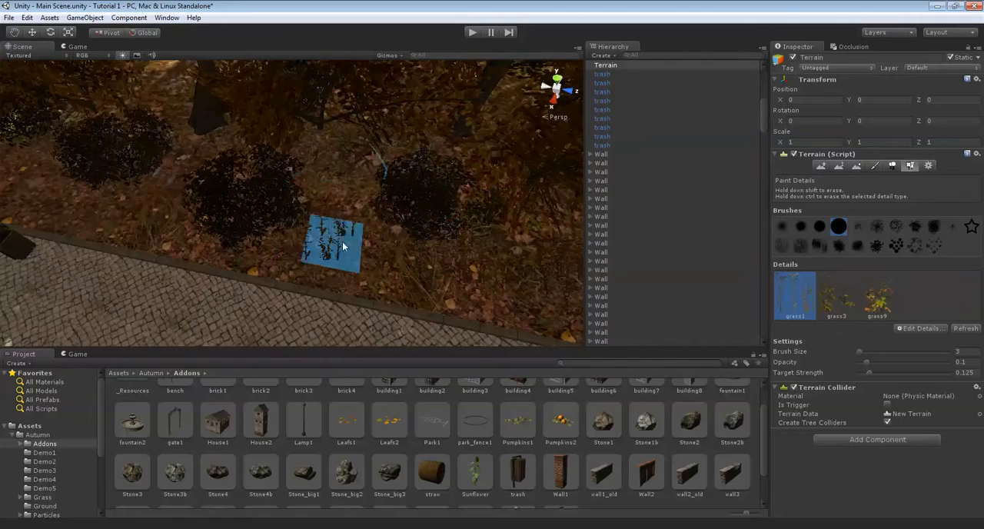
middle_click_drag(137, 193, 327, 201)
middle_click_drag(152, 189, 385, 215)
middle_click_drag(269, 211, 392, 218)
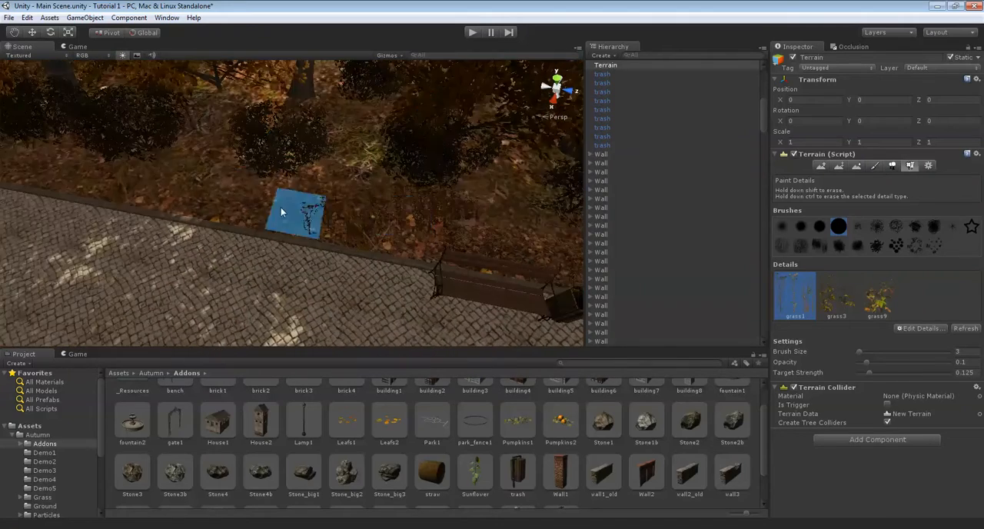
Paint more grass1 between the bushes and the curb farther along the wooded path
scroll(253, 160, "up", 5)
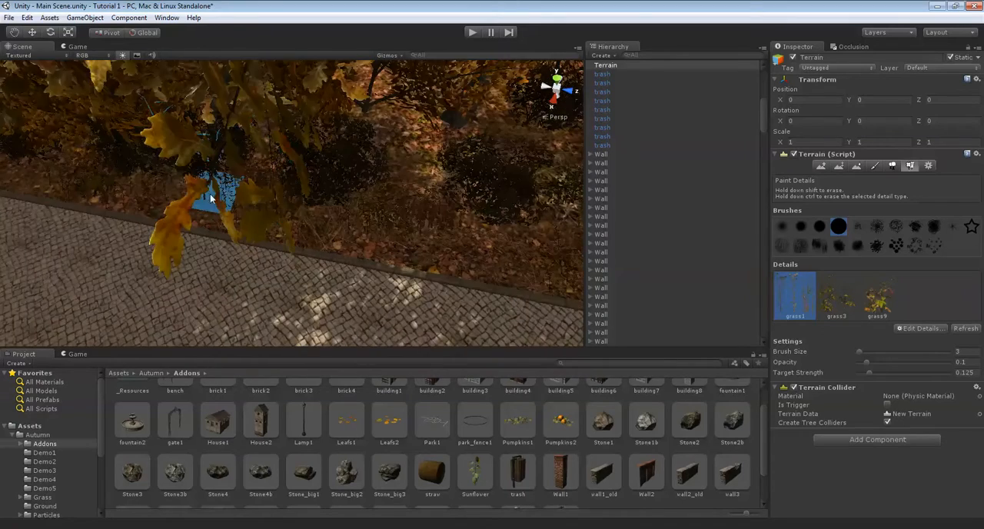
right_click_drag(209, 197, 357, 223)
middle_click_drag(255, 175, 262, 237)
right_click_drag(324, 209, 571, 226)
middle_click_drag(465, 167, 393, 218)
Add grass1 at the end of the wooded lawn where the straight path meets the curved walkway
middle_click_drag(454, 131, 503, 179)
right_click_drag(502, 180, 384, 213)
scroll(476, 196, "down", 6)
scroll(381, 215, "up", 5)
scroll(382, 211, "down", 10)
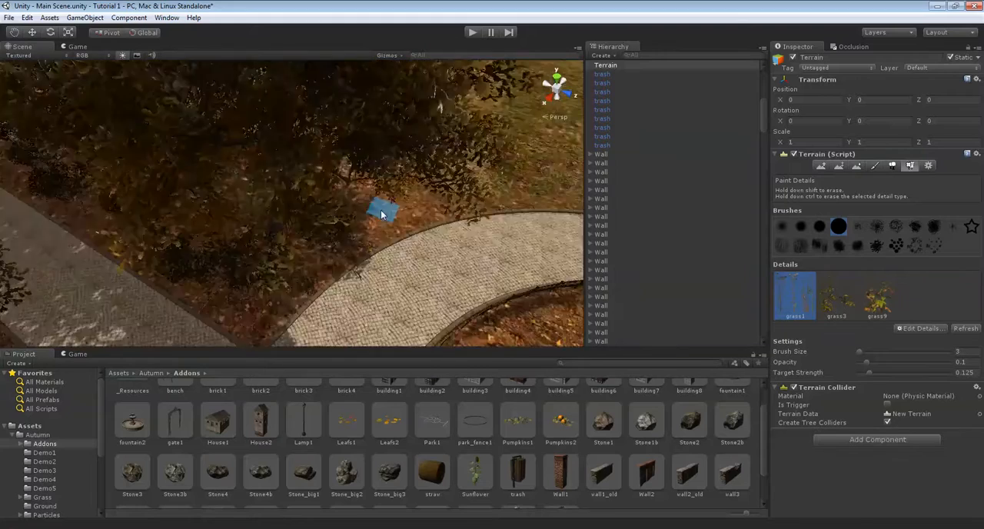
scroll(380, 216, "up", 5)
mouse_move(381, 215)
right_mouse_down()
mouse_move(259, 174)
mouse_move(359, 177)
mouse_move(392, 241)
mouse_move(360, 212)
mouse_move(406, 204)
mouse_move(382, 216)
right_mouse_up()
scroll(392, 241, "up", 5)
scroll(358, 213, "down", 3)
scroll(358, 215, "down", 5)
scroll(383, 216, "up", 5)
scroll(556, 229, "down", 3)
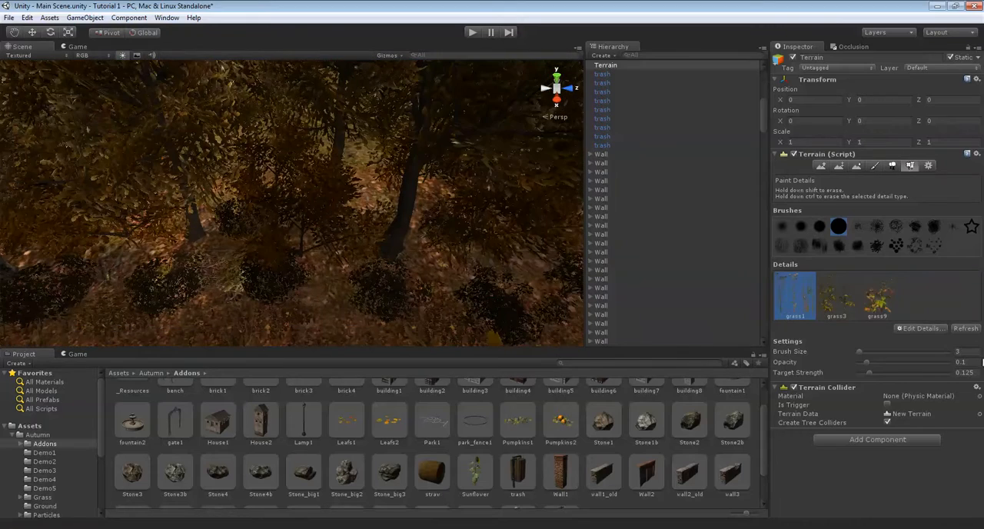
Paint grass1 deeper among the tree trunks behind the bushes with brush size 7
scroll(257, 203, "down", 3)
right_click_drag(257, 203, 344, 224)
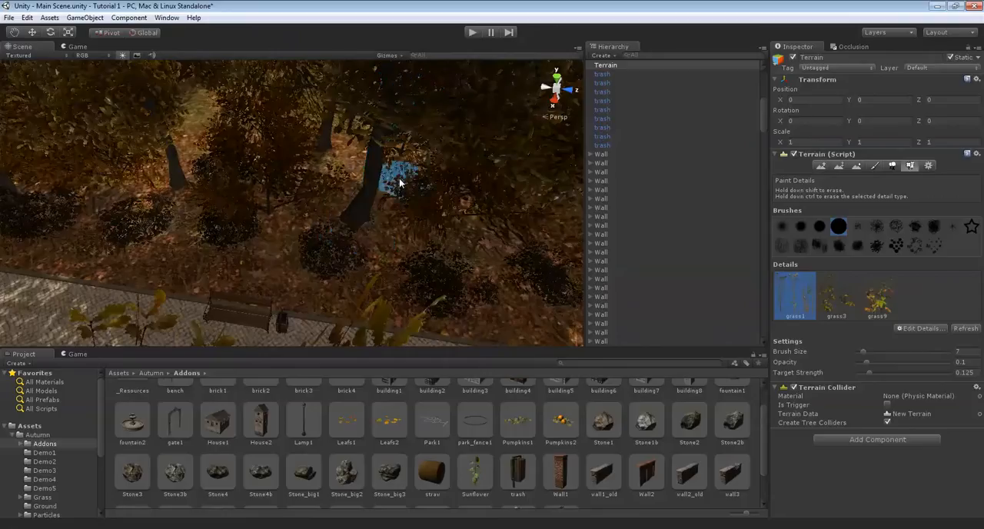
right_click_drag(399, 183, 549, 246)
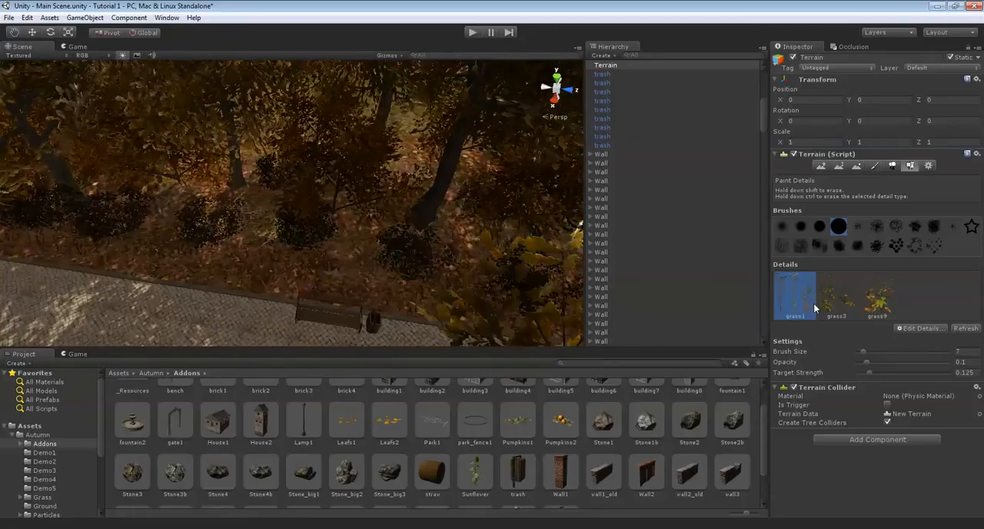
Paint the grass3 plants across the wooded ground behind the bushes with brush size 7
right_click_drag(229, 163, 289, 190)
mouse_move(407, 225)
right_mouse_down()
mouse_move(360, 209)
mouse_move(308, 230)
right_mouse_up()
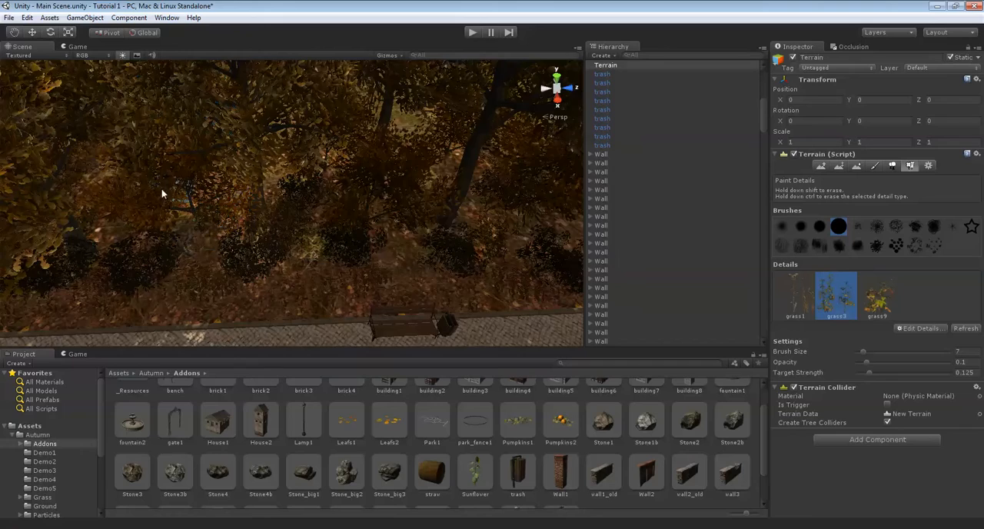
mouse_move(98, 271)
right_mouse_down()
mouse_move(127, 303)
mouse_move(259, 274)
mouse_move(187, 272)
mouse_move(240, 265)
mouse_move(264, 290)
mouse_move(339, 234)
mouse_move(477, 246)
mouse_move(311, 234)
mouse_move(371, 219)
mouse_move(364, 198)
mouse_move(297, 222)
mouse_move(351, 231)
mouse_move(350, 137)
mouse_move(177, 88)
mouse_move(286, 161)
mouse_move(108, 134)
right_mouse_up()
mouse_move(263, 100)
right_mouse_down()
mouse_move(270, 130)
mouse_move(156, 185)
mouse_move(202, 111)
mouse_move(222, 147)
mouse_move(315, 158)
mouse_move(371, 147)
mouse_move(259, 178)
mouse_move(361, 132)
mouse_move(320, 112)
mouse_move(353, 162)
mouse_move(175, 182)
mouse_move(292, 156)
mouse_move(329, 185)
right_mouse_up()
right_click_drag(329, 136, 402, 203)
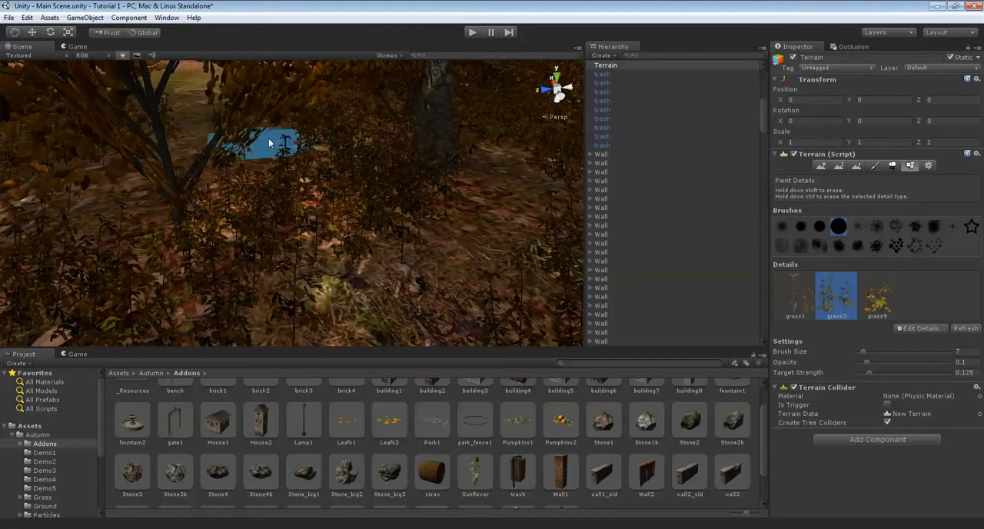
right_click_drag(515, 215, 408, 133)
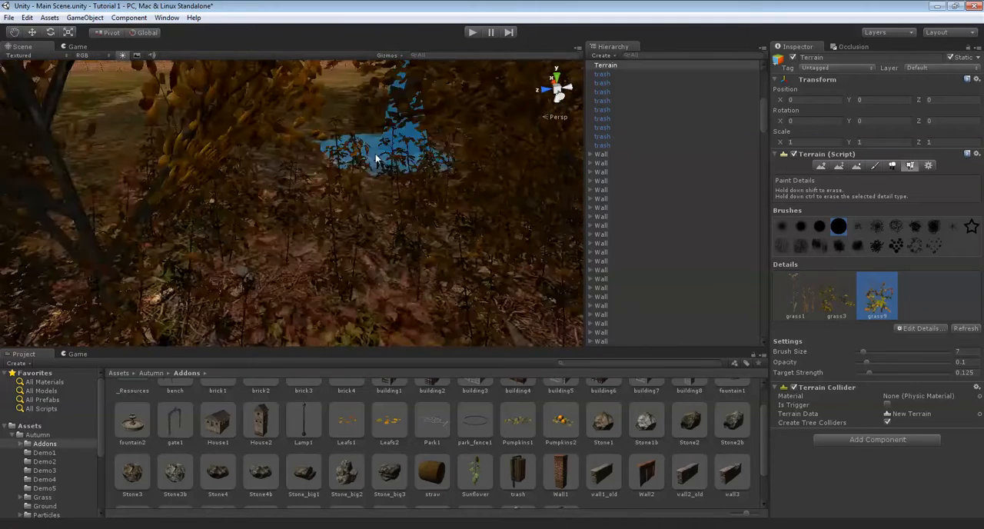
Paint the grass9 plants among the trees and undergrowth of the wooded lawn with brush size 7
right_click_drag(394, 276, 66, 145)
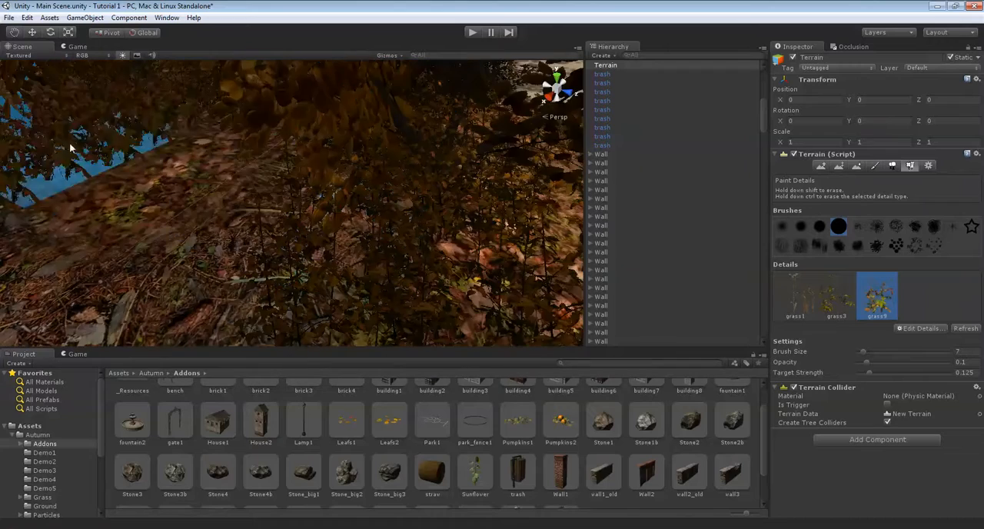
mouse_move(189, 193)
right_mouse_down()
mouse_move(400, 148)
mouse_move(339, 175)
mouse_move(486, 229)
right_mouse_up()
mouse_move(336, 200)
right_mouse_down()
mouse_move(395, 213)
mouse_move(475, 213)
right_mouse_up()
mouse_move(287, 131)
right_mouse_down()
mouse_move(384, 228)
mouse_move(407, 263)
mouse_move(395, 268)
mouse_move(283, 152)
mouse_move(450, 218)
mouse_move(304, 246)
mouse_move(326, 238)
mouse_move(317, 253)
mouse_move(333, 246)
mouse_move(241, 254)
mouse_move(380, 260)
mouse_move(401, 234)
mouse_move(369, 235)
mouse_move(396, 108)
mouse_move(272, 97)
mouse_move(287, 141)
mouse_move(369, 234)
mouse_move(226, 179)
mouse_move(294, 208)
mouse_move(385, 172)
mouse_move(244, 150)
mouse_move(198, 179)
mouse_move(176, 119)
right_mouse_up()
mouse_move(410, 130)
right_mouse_down()
mouse_move(433, 141)
mouse_move(397, 224)
mouse_move(386, 190)
mouse_move(433, 136)
mouse_move(262, 105)
mouse_move(400, 145)
mouse_move(476, 200)
right_mouse_up()
Set the brush size to 2 and paint grass9 along the curb beside the bench and bushes
right_click_drag(935, 296, 965, 356)
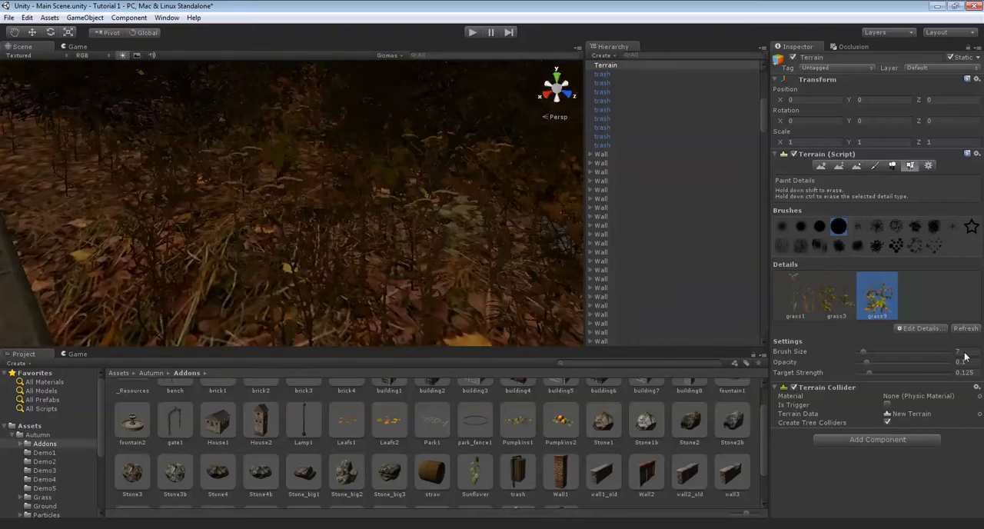
mouse_move(239, 272)
right_mouse_down()
mouse_move(352, 249)
mouse_move(336, 258)
right_mouse_up()
mouse_move(310, 267)
left_mouse_down()
mouse_move(382, 291)
mouse_move(357, 272)
left_mouse_up()
scroll(298, 213, "up", 3)
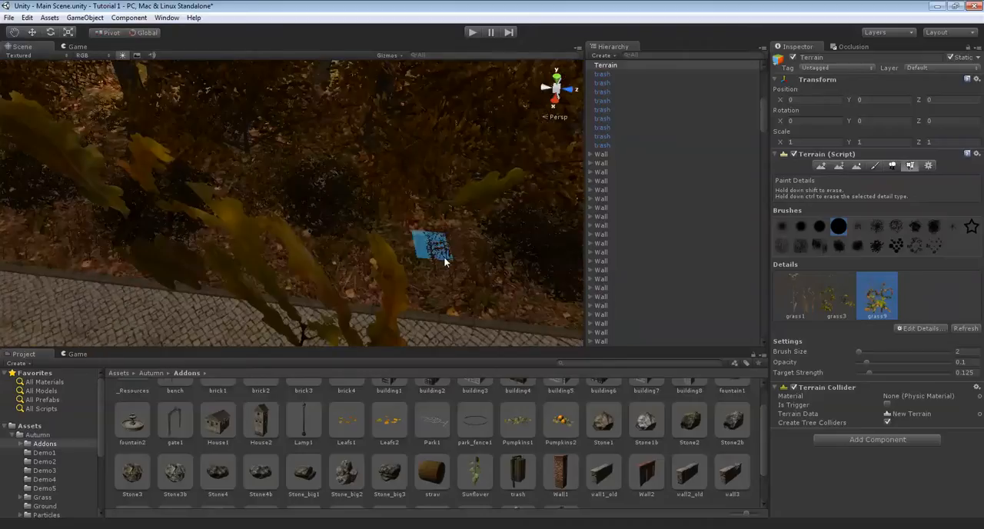
right_click_drag(380, 287, 329, 281)
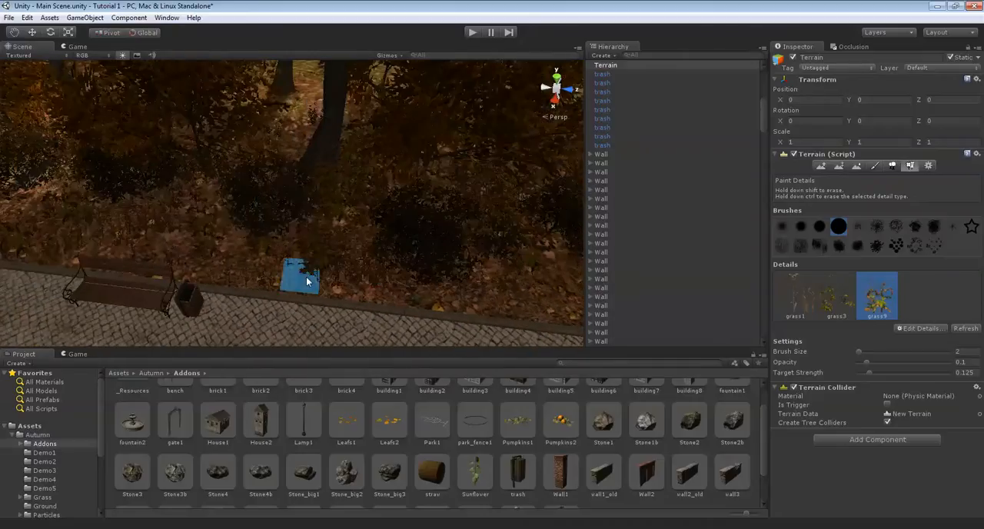
middle_click_drag(208, 258, 306, 254)
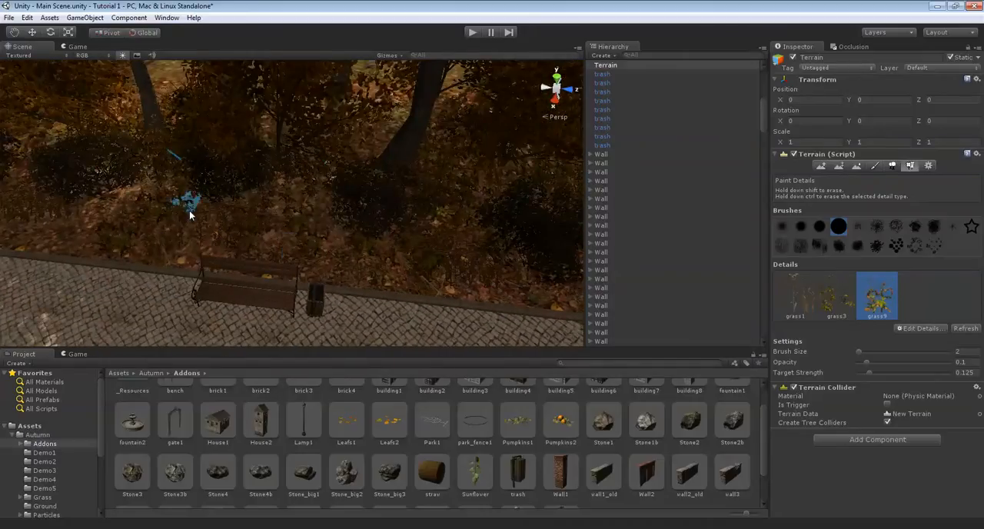
Continue the narrow strip of grass9 along the rest of the wooded path edge in front of the bushes
middle_click_drag(263, 231, 354, 247)
middle_click_drag(200, 234, 271, 253)
middle_click_drag(198, 280, 303, 282)
middle_click_drag(188, 285, 236, 285)
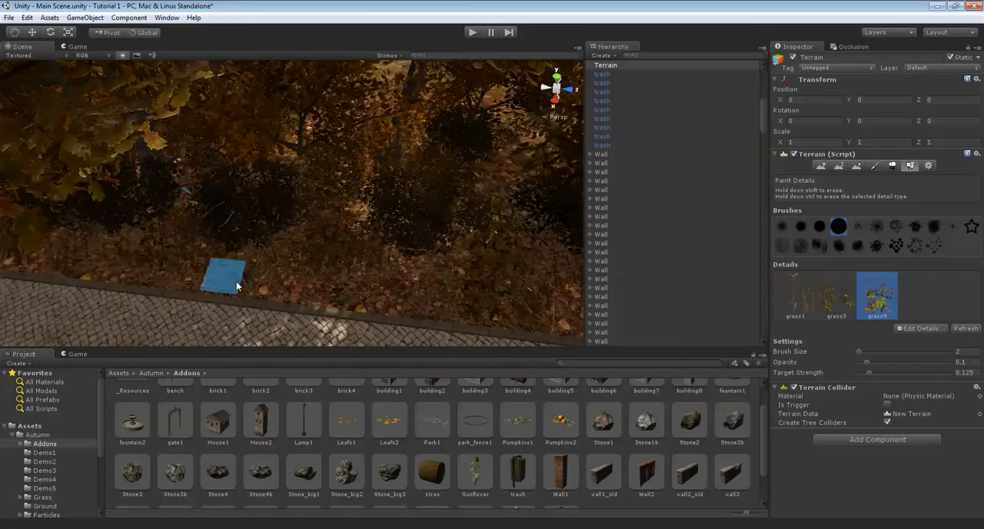
right_click_drag(176, 246, 293, 239)
right_click_drag(179, 185, 331, 173)
middle_click_drag(144, 176, 353, 175)
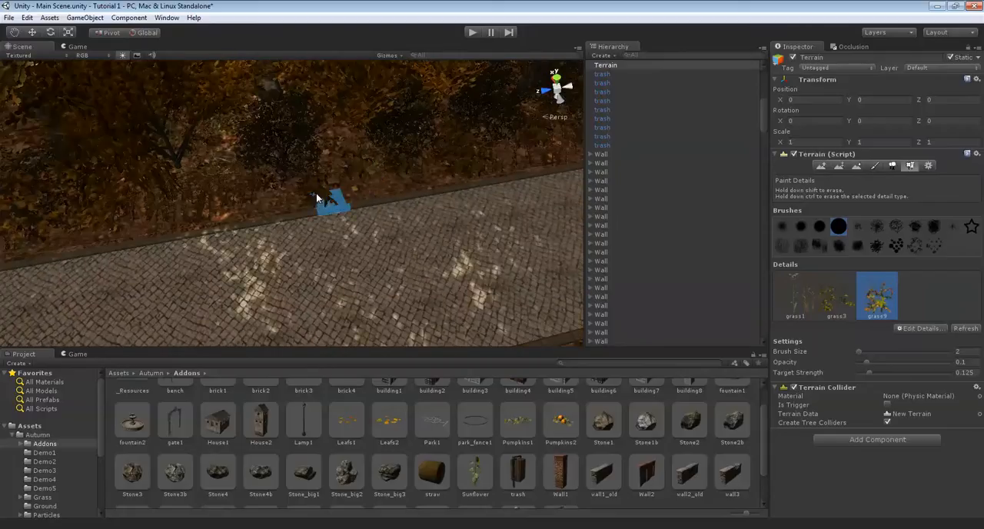
middle_click_drag(163, 196, 436, 200)
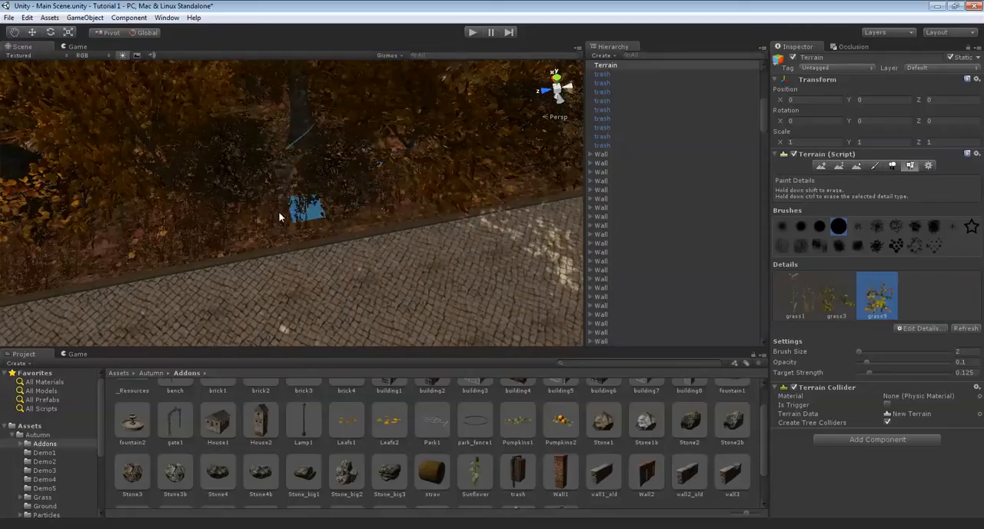
Extend the narrow strip of grass9 along the wooded lawn's curb and around its corner beside the paved paths
middle_click_drag(265, 194, 296, 188)
middle_click_drag(194, 220, 332, 208)
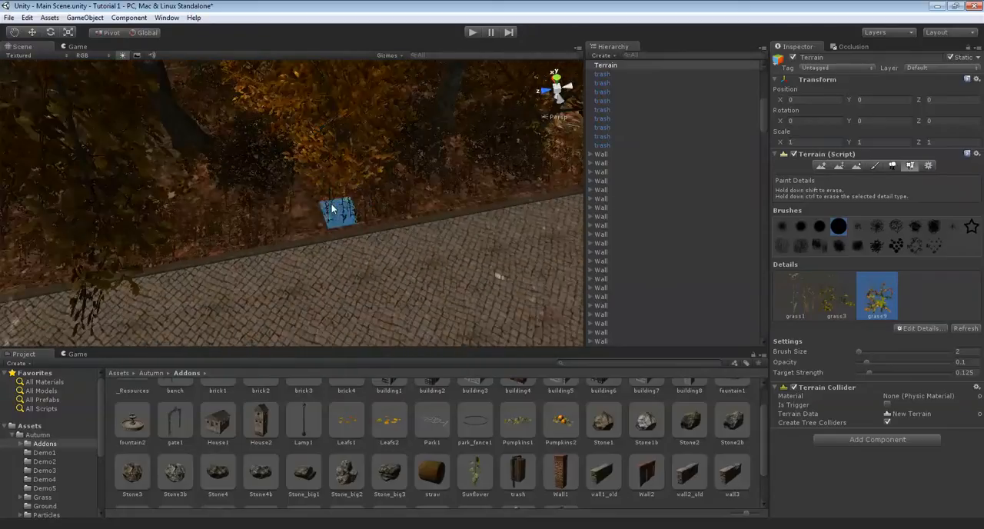
middle_click_drag(238, 195, 382, 193)
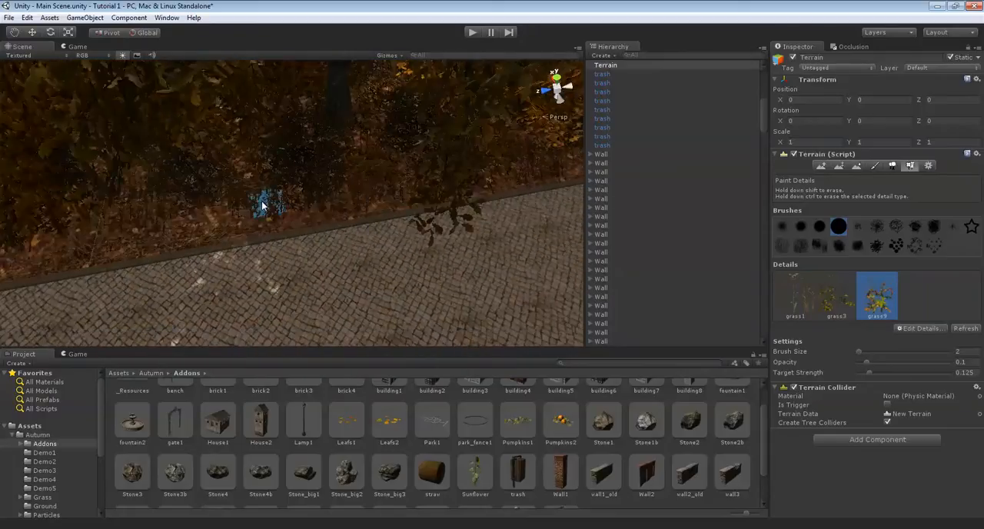
middle_click_drag(146, 221, 352, 206)
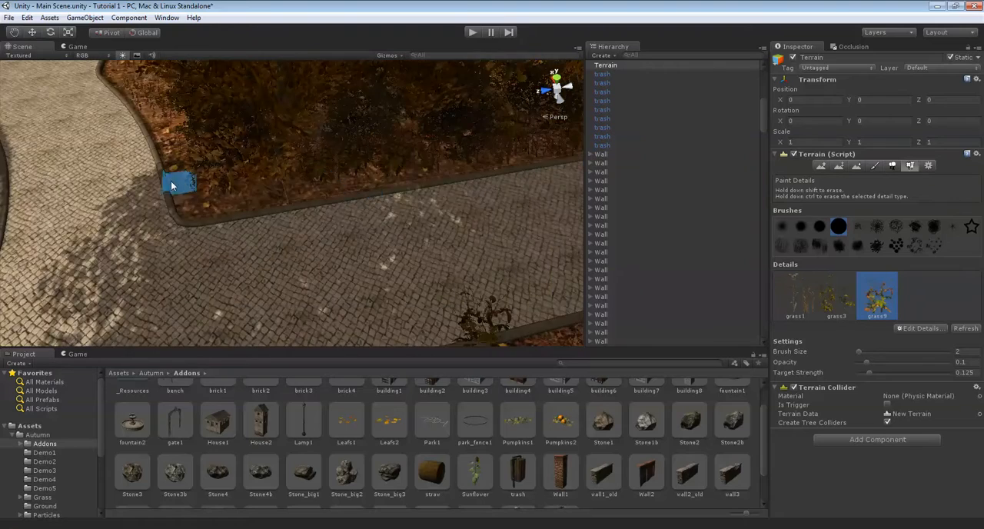
scroll(211, 192, "up", 5)
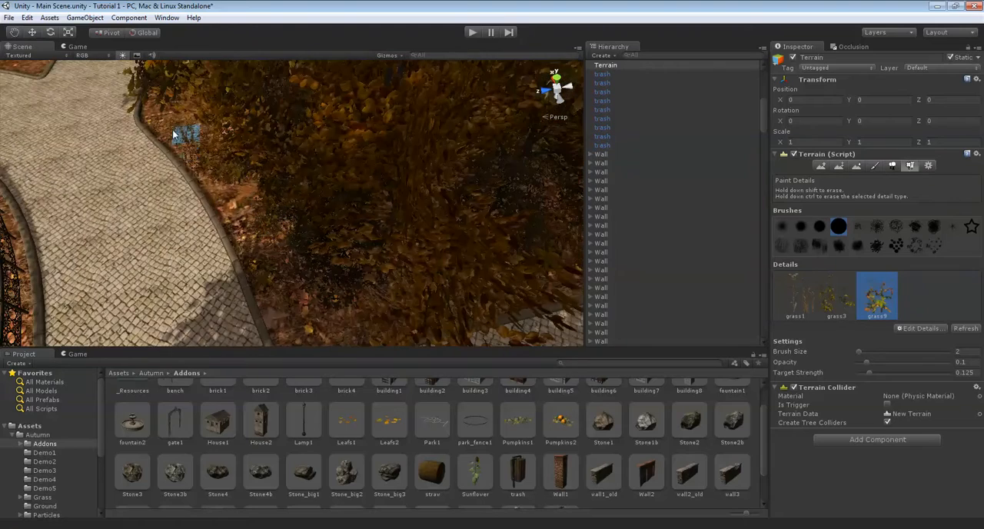
right_click_drag(228, 193, 423, 131)
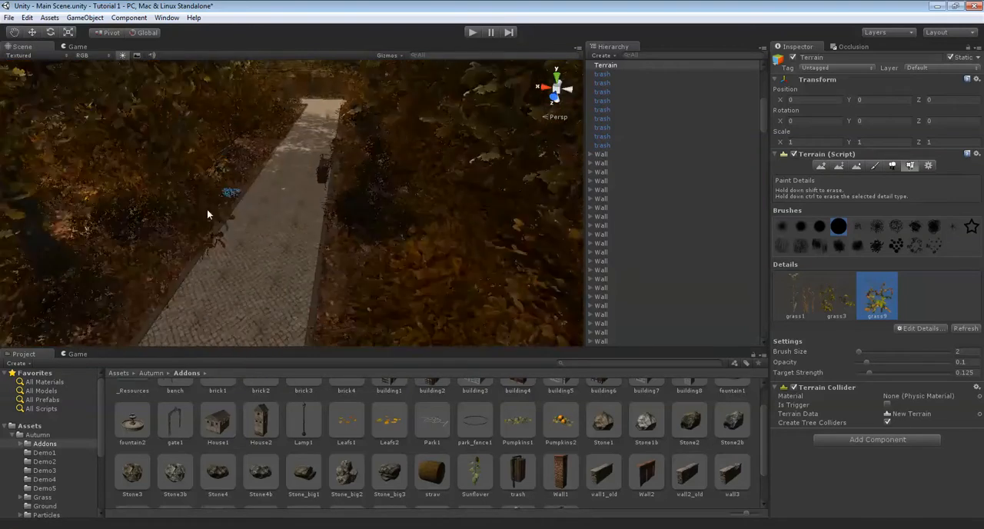
scroll(351, 179, "up", 5)
Rotate the second directional light to about X 81, Y 173, Z 432 to change how sunlight falls across the park
middle_click_drag(361, 150, 747, 105)
scroll(646, 116, "up", 4)
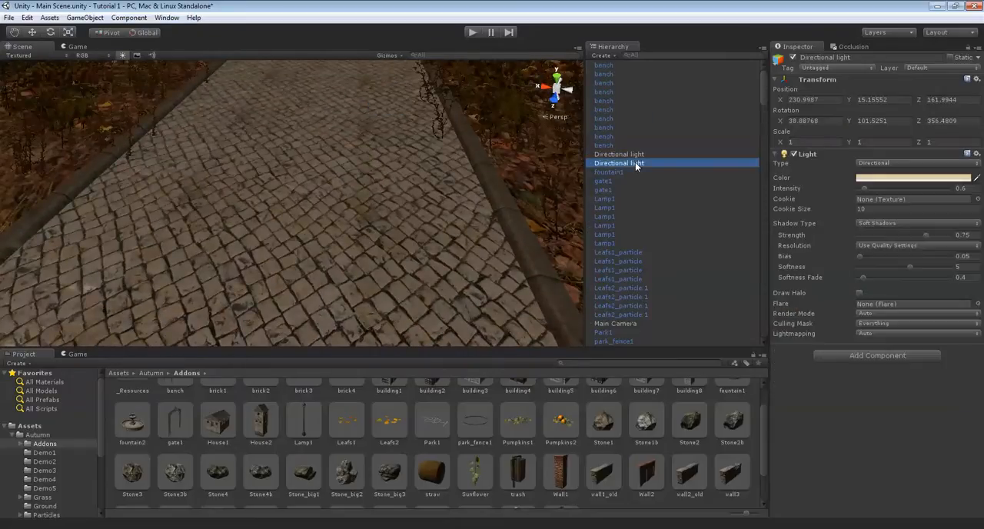
double_click(630, 163)
left_click_drag(291, 180, 374, 114)
right_click_drag(374, 113, 392, 526)
scroll(275, 202, "up", 5)
scroll(319, 214, "up", 8)
right_click_drag(366, 238, 577, 99)
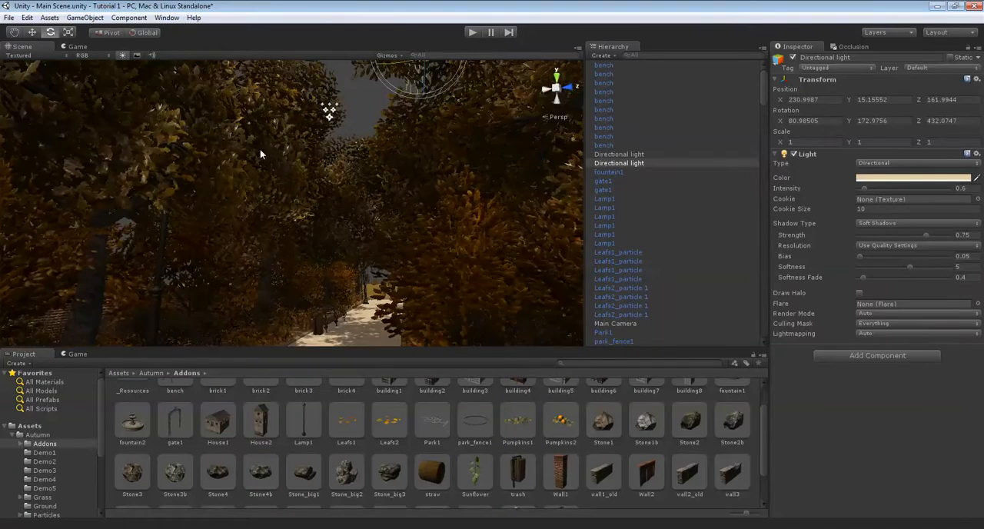
right_click_drag(254, 149, 302, 220)
key("Left")
key("Up")
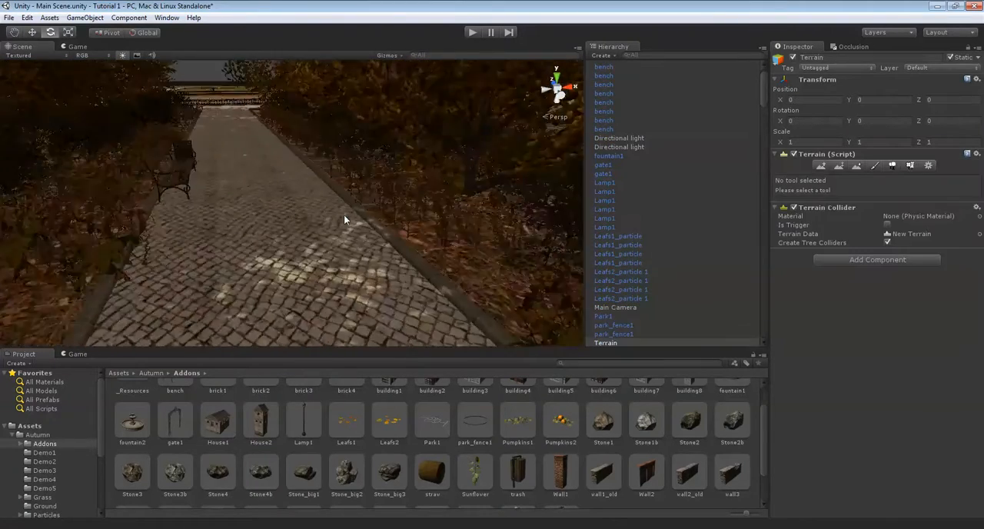
Place a Lamp1 prefab at the edge of the paved path at about X 249.3, Y 0, Z 164.5
right_click_drag(295, 172, 523, 94)
right_click_drag(298, 150, 256, 231)
scroll(256, 232, "up", 4)
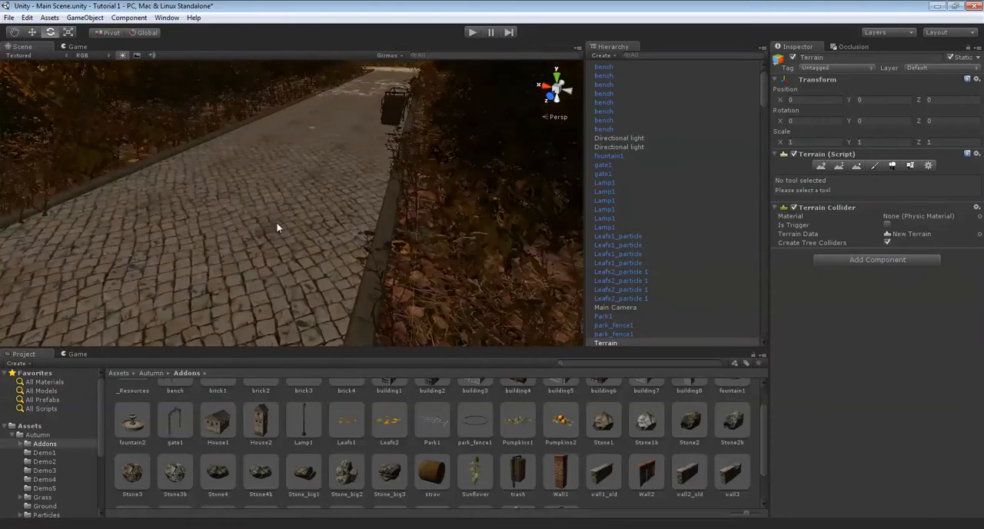
middle_click_drag(276, 227, 391, 212)
right_click_drag(485, 198, 337, 173)
right_click_drag(335, 179, 311, 427)
left_click_drag(307, 421, 422, 283)
right_click_drag(422, 283, 27, 182)
key("f")
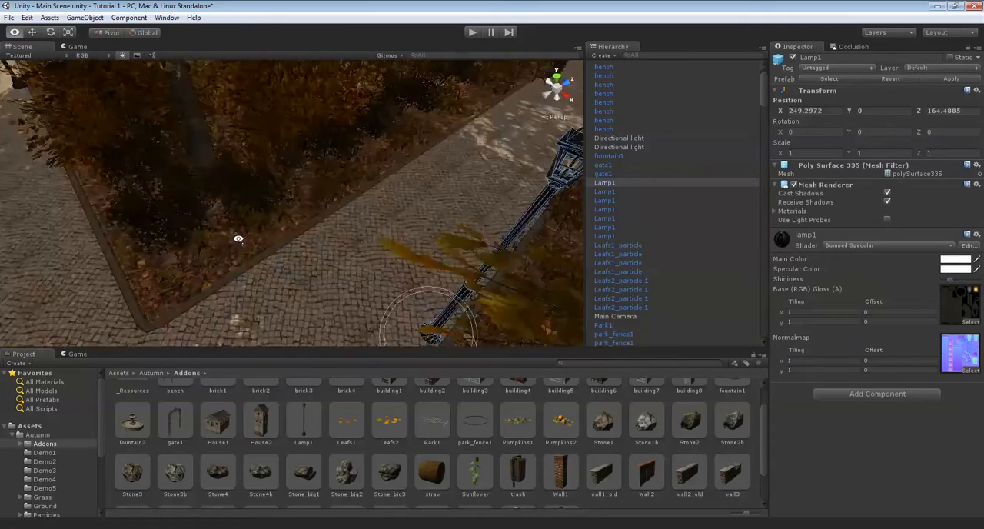
Duplicate the new lamp and move the copy along the path edge to about Z 176.2
right_click_drag(327, 244, 436, 181)
right_click_drag(411, 125, 253, 292)
right_click_drag(332, 268, 548, 224)
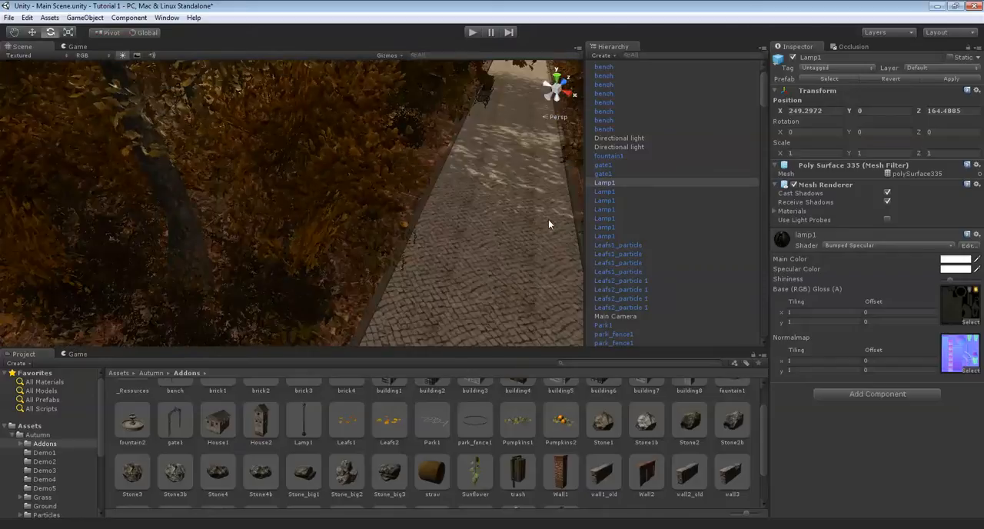
right_click_drag(440, 154, 285, 226)
left_click_drag(281, 218, 259, 198)
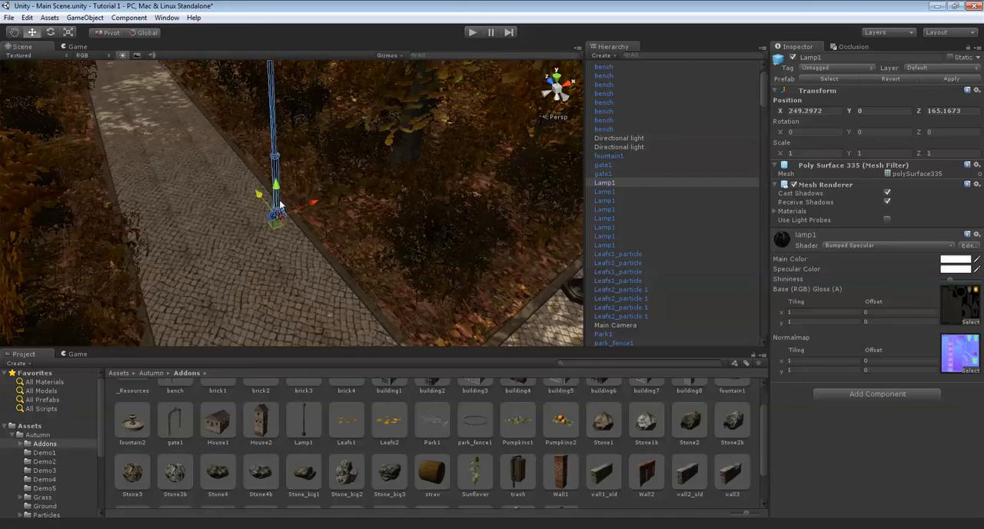
left_click_drag(97, 28, 93, 23)
right_click_drag(238, 108, 309, 171)
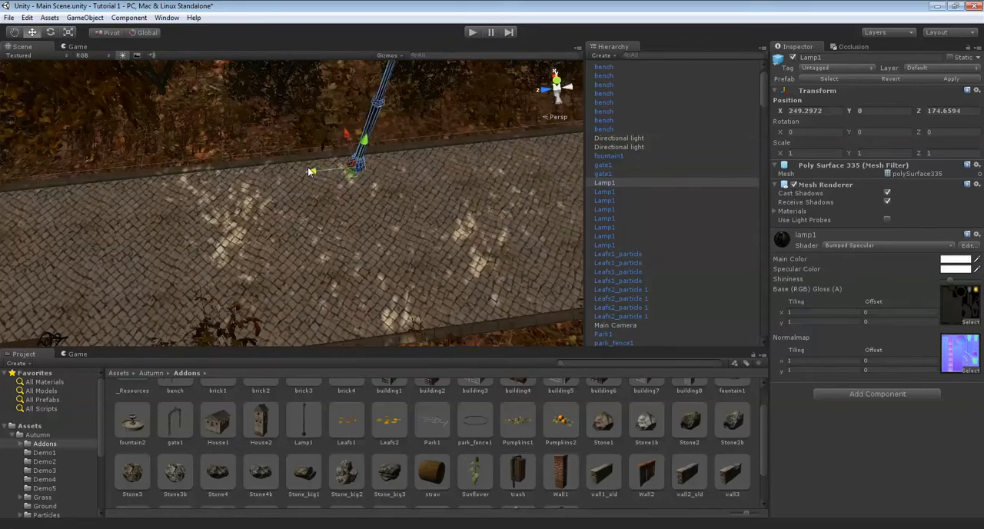
left_click_drag(255, 173, 250, 174)
right_click_drag(249, 175, 297, 136)
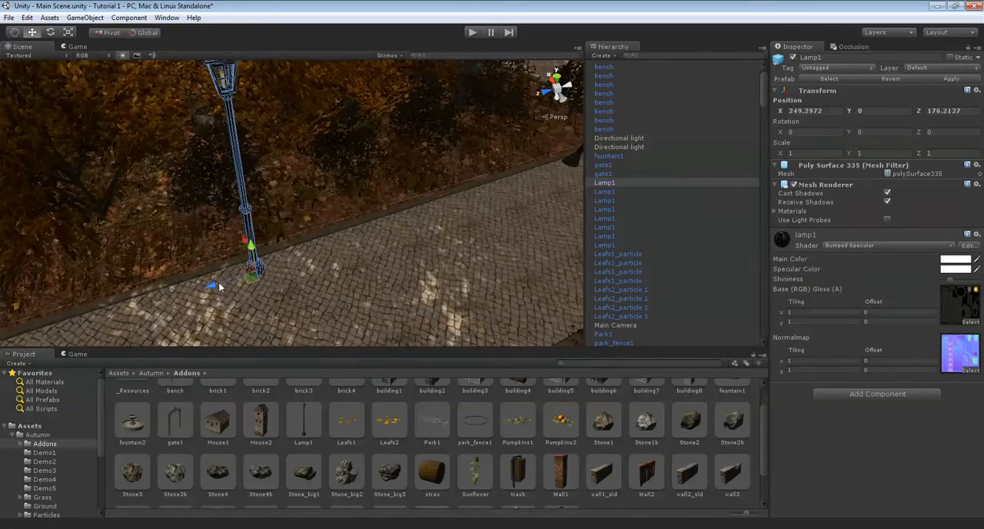
left_click_drag(220, 286, 207, 289)
Duplicate the lamp again and move the copy farther along the path to about Z 188.7
right_click_drag(208, 289, 286, 138)
left_click_drag(282, 136, 331, 214)
right_click_drag(331, 213, 433, 171)
left_click(412, 115)
key("ctrl+d")
left_click_drag(256, 233, 201, 261)
mouse_move(307, 223)
right_mouse_down()
mouse_move(259, 215)
mouse_move(265, 201)
mouse_move(308, 212)
mouse_move(472, 171)
mouse_move(388, 222)
mouse_move(307, 215)
mouse_move(323, 215)
mouse_move(399, 139)
mouse_move(304, 223)
right_mouse_up()
left_click_drag(164, 275, 307, 222)
right_click_drag(307, 223, 416, 154)
Turn off the terrain's tree and detail drawing, and move the last lamp along the path to about Z 192.5
left_click(433, 138)
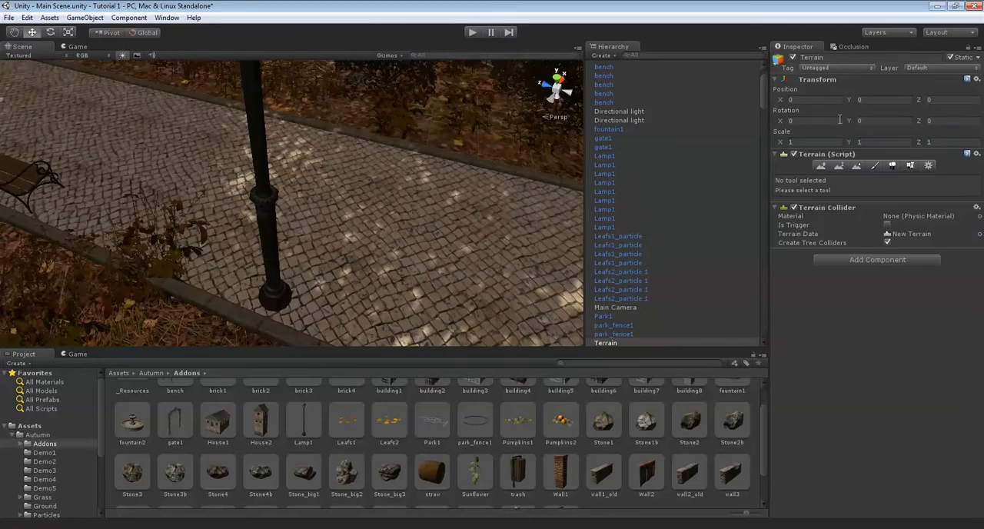
left_click(928, 165)
left_click(860, 270)
mouse_move(343, 183)
right_mouse_down()
mouse_move(257, 186)
mouse_move(317, 180)
mouse_move(272, 170)
mouse_move(381, 216)
right_mouse_up()
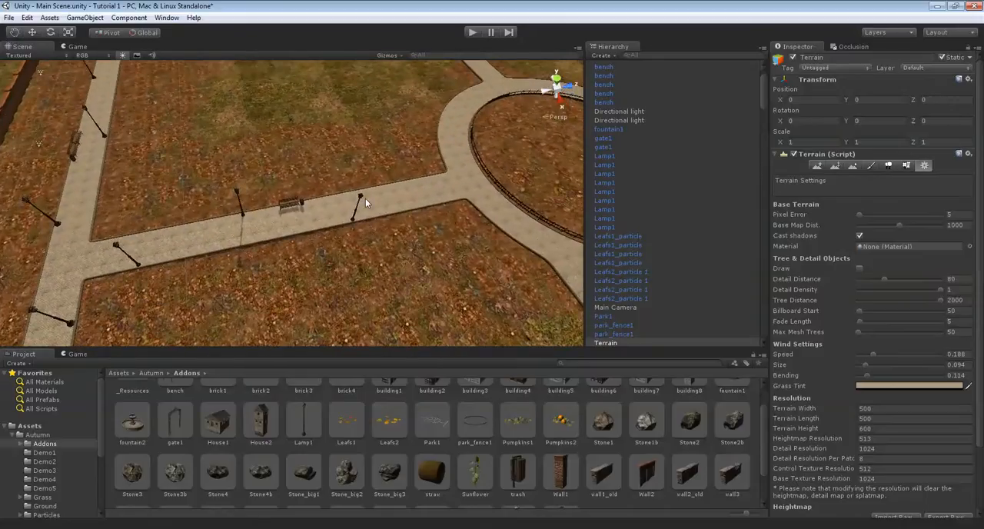
left_click(361, 200)
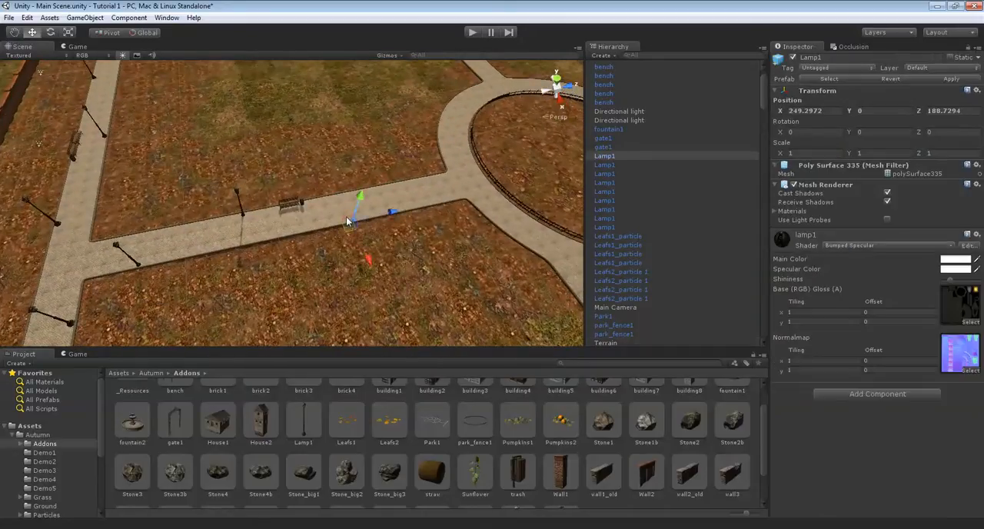
left_click_drag(428, 200, 422, 201)
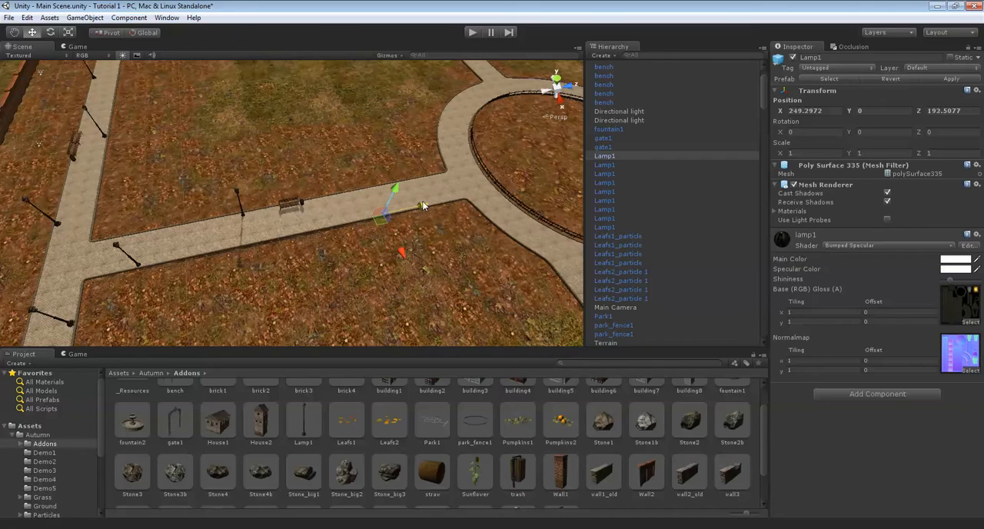
Turn the terrain's tree and detail drawing back on
left_click(421, 148)
right_click_drag(420, 148, 468, 163)
key("w")
key("Up")
key("Right")
key("Down")
left_click(928, 166)
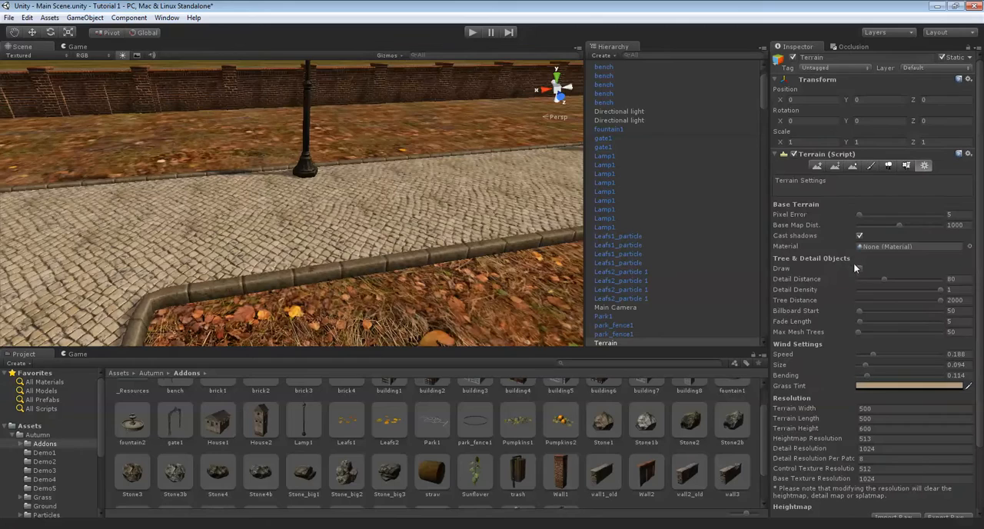
left_click(858, 269)
left_click(858, 269)
key("w")
Place a Leafs1 prefab on the paving beside a lamp base and raise it to about Y 0.15
right_click_drag(242, 186, 396, 468)
left_click(388, 421)
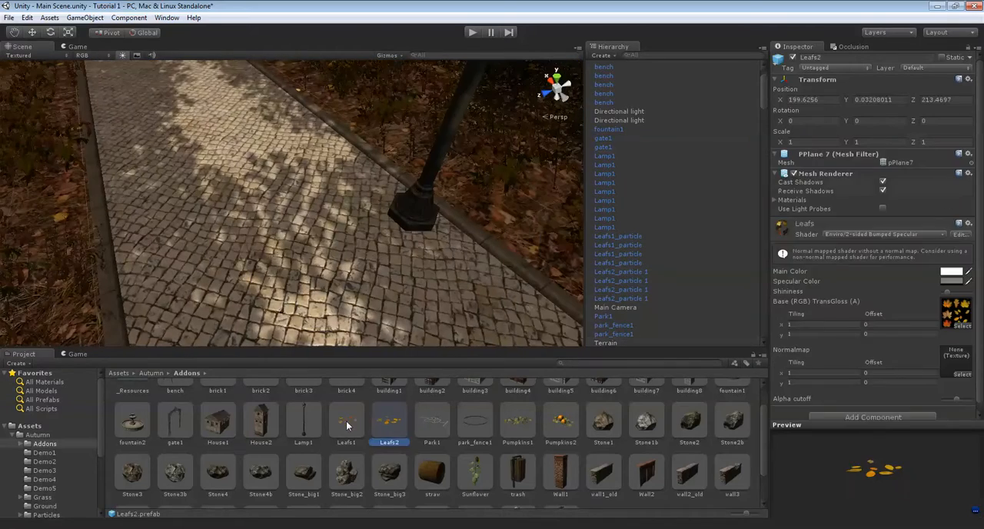
left_click_drag(372, 231, 385, 226)
left_click_drag(376, 190, 378, 201)
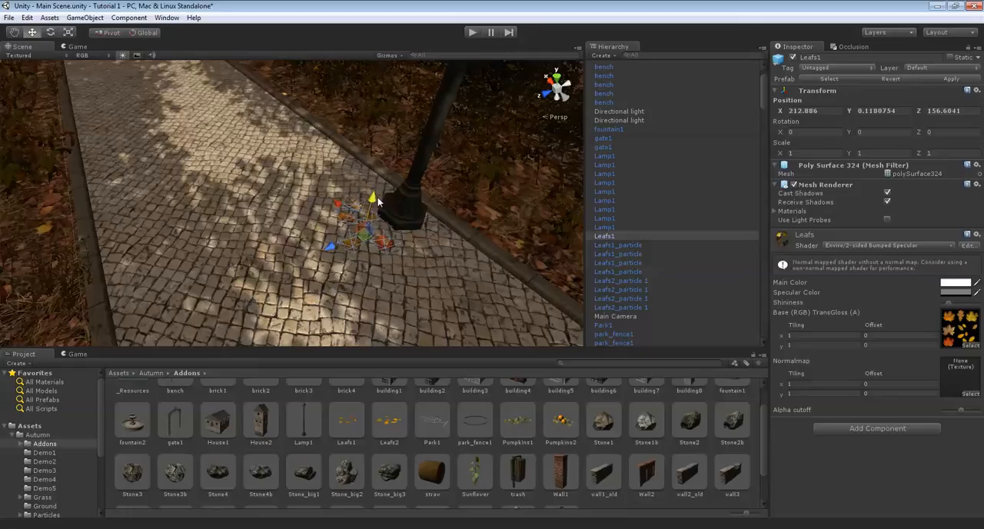
right_click_drag(375, 198, 262, 306)
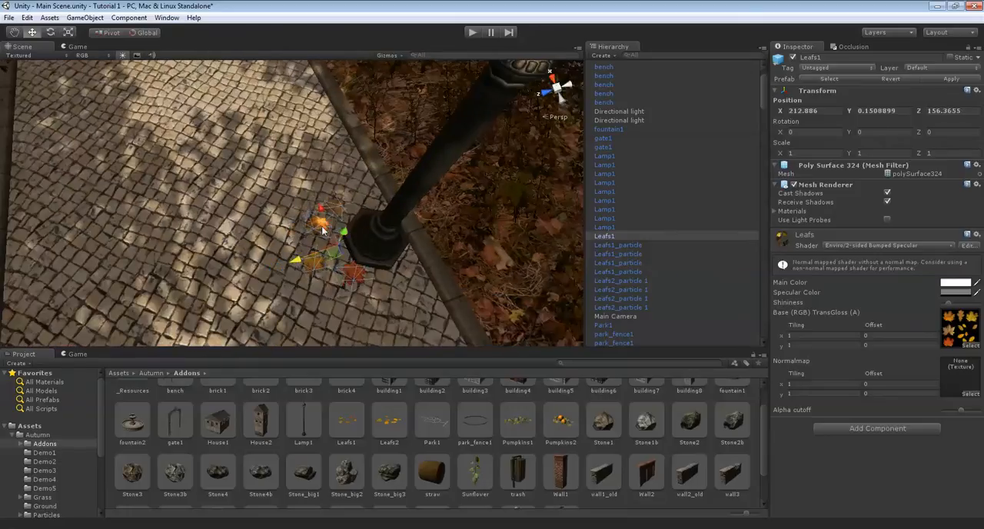
Rotate the leaf cluster about 24 degrees around Y and move it against the lamp base at about X 213.4, Z 156.2
left_click_drag(324, 209, 294, 216)
key("e")
left_click_drag(314, 247, 258, 224)
key("ctrl+z")
key("w")
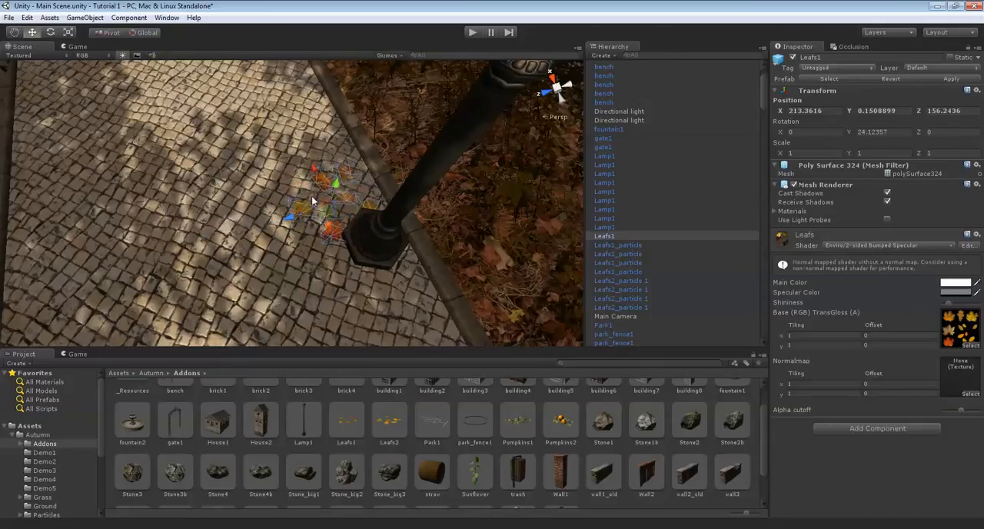
left_click_drag(320, 174, 307, 146)
middle_click_drag(307, 146, 369, 335)
middle_click_drag(310, 246, 337, 165)
right_click_drag(337, 164, 418, 184)
key("Delete")
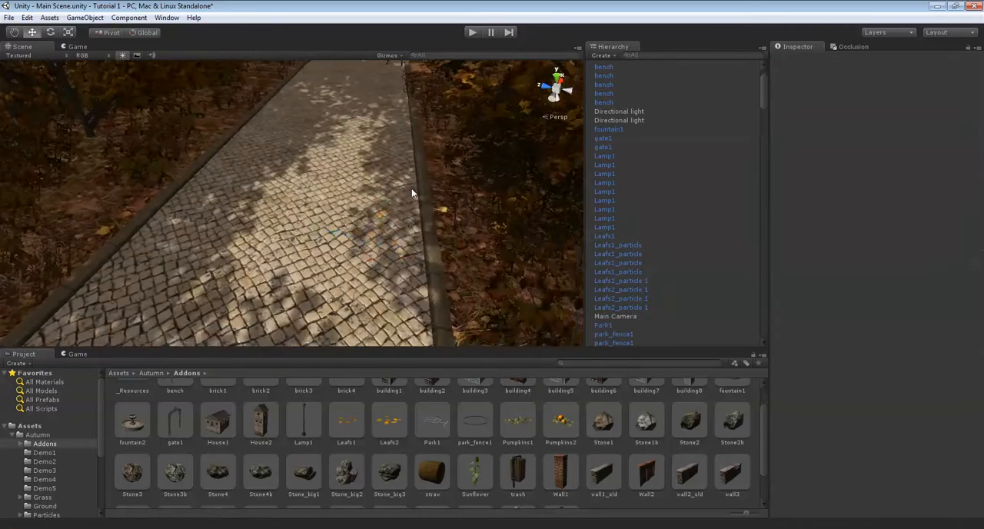
key("Up")
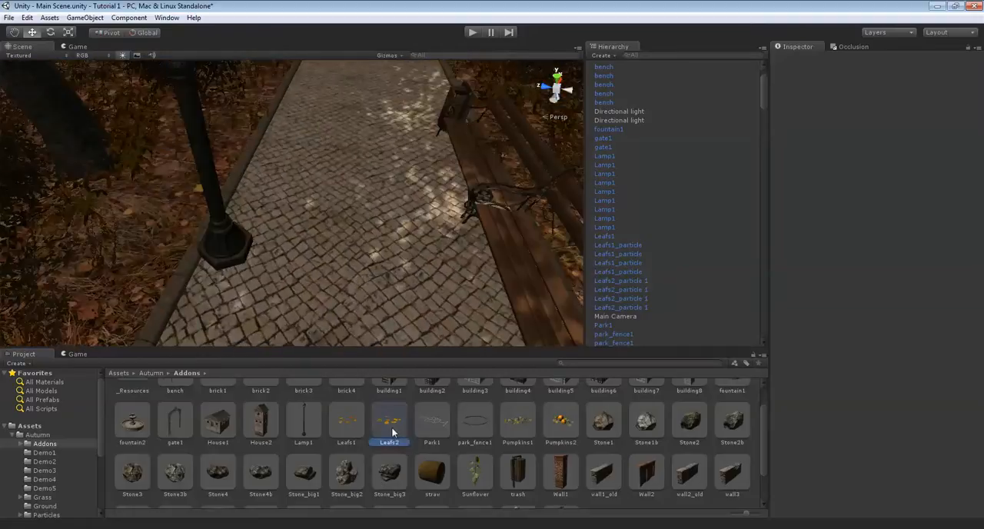
left_click_drag(265, 257, 266, 255)
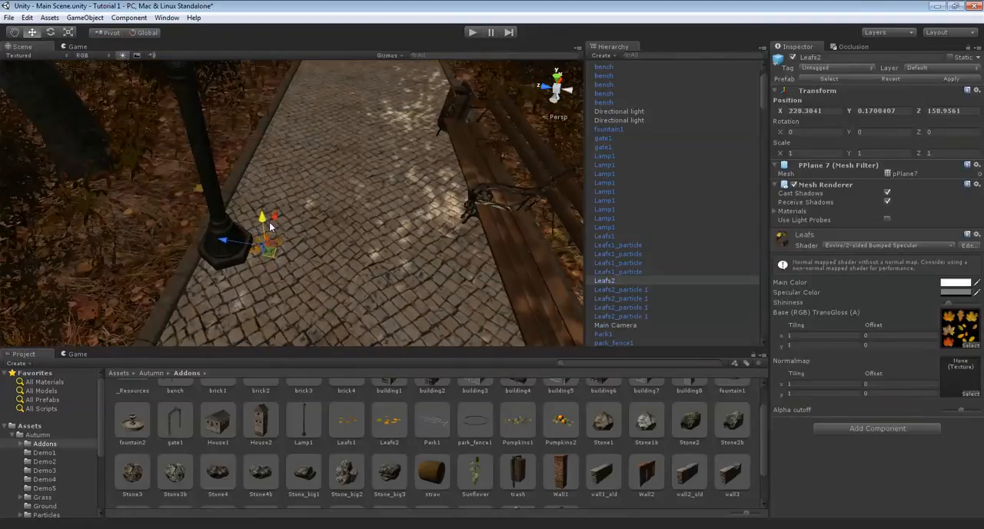
key("Delete")
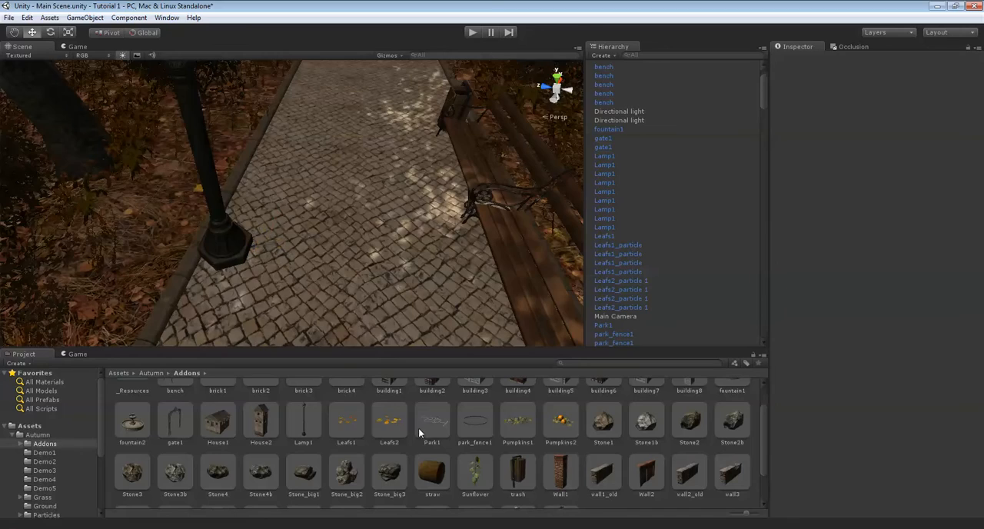
Duplicate the Leafs1 cluster and move the copy beside the lamp opposite the bench, at about X 227.6, Z 159.2
left_click(355, 422)
right_click_drag(377, 231, 469, 197)
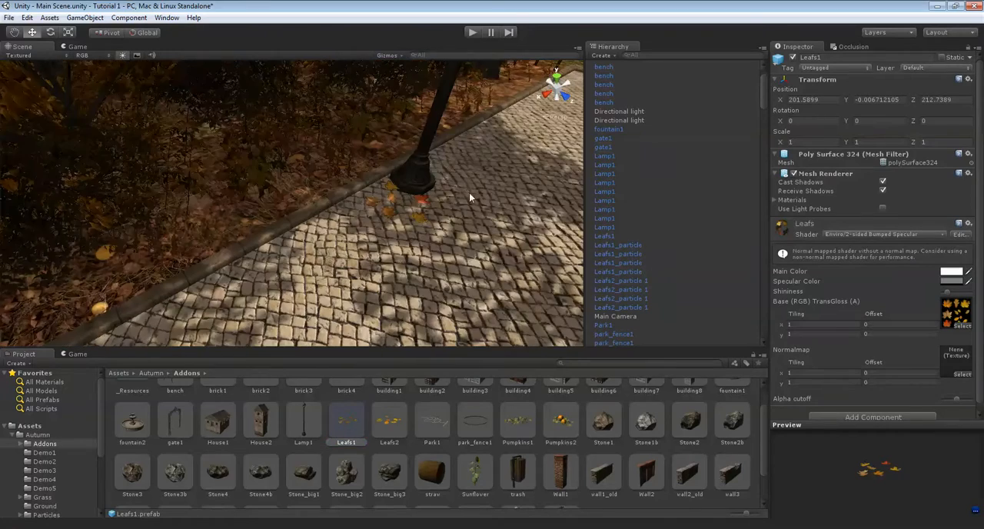
left_click(389, 211)
scroll(403, 193, "down", 10)
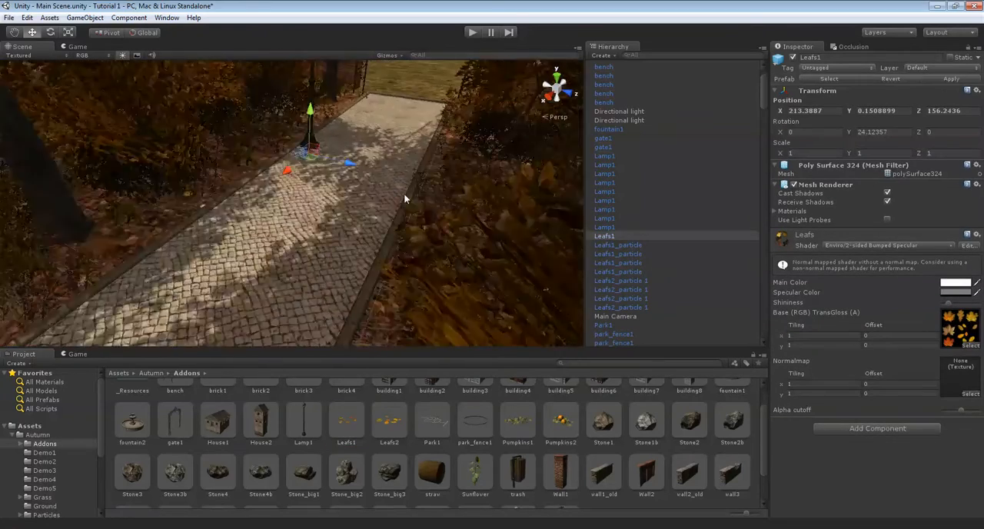
mouse_move(403, 193)
right_mouse_down()
mouse_move(413, 162)
mouse_move(414, 191)
right_mouse_up()
key("ctrl+d")
left_click_drag(406, 75, 401, 80)
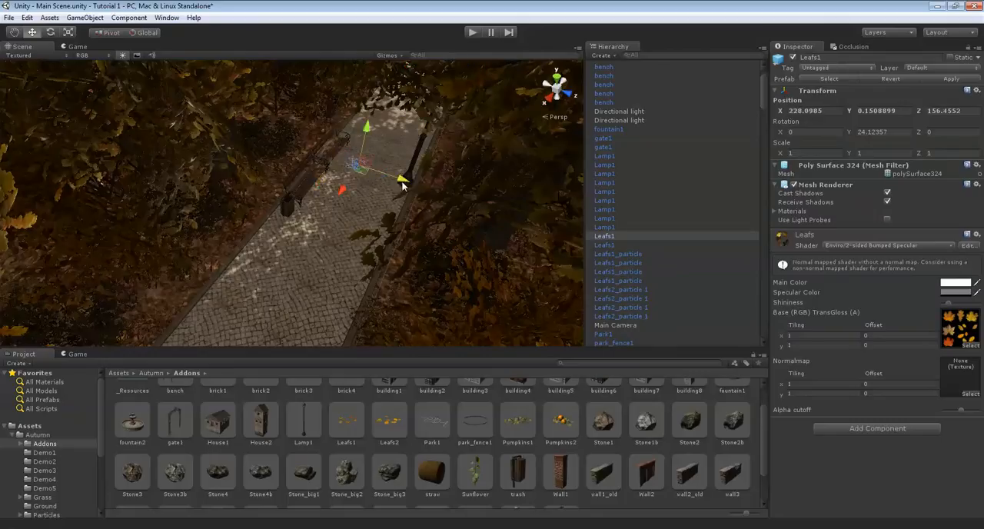
scroll(424, 200, "up", 8)
left_click_drag(426, 195, 346, 232)
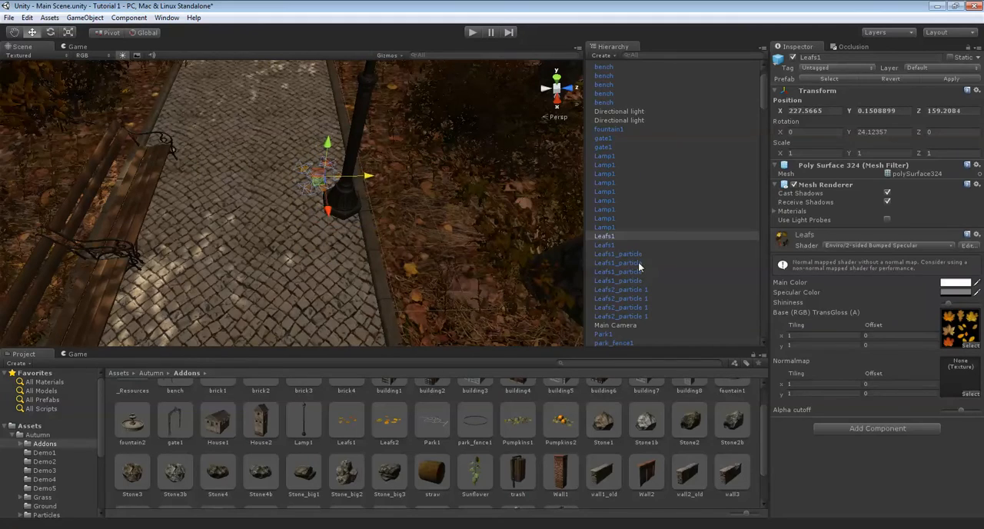
Select both Leafs1 clusters, duplicate them and move the copies together to another lamp along the paved path
left_click(619, 246, "ctrl")
right_click_drag(451, 217, 336, 162)
key("ctrl+d")
scroll(449, 160, "down", 10)
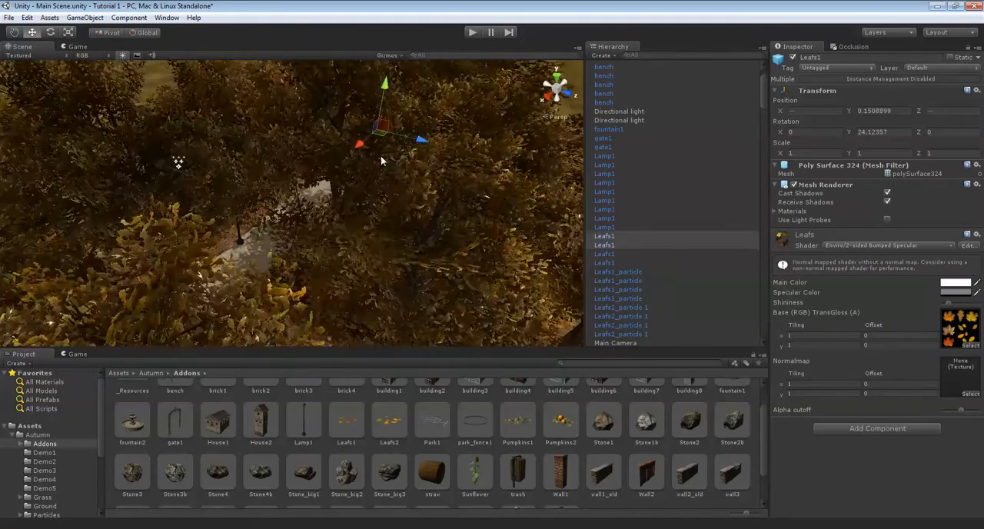
scroll(328, 173, "up", 10)
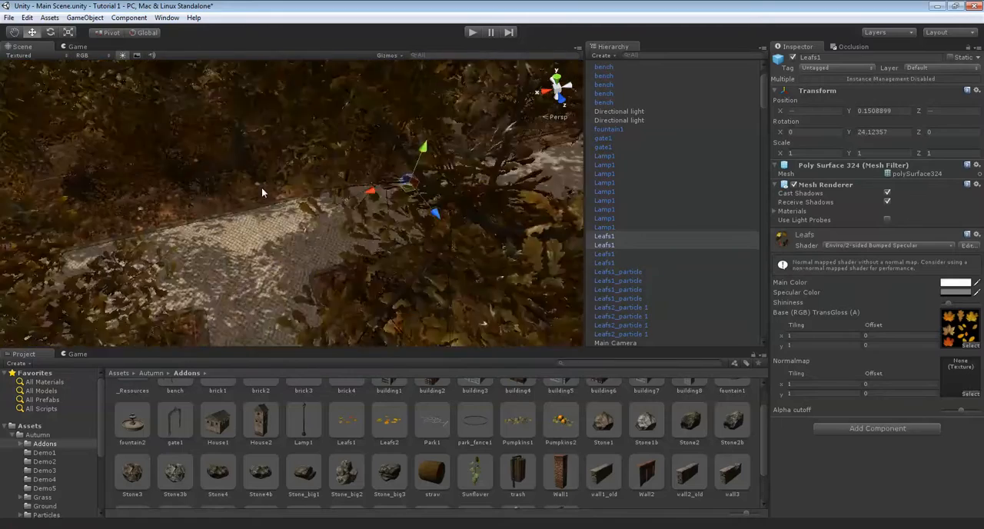
scroll(437, 155, "up", 3)
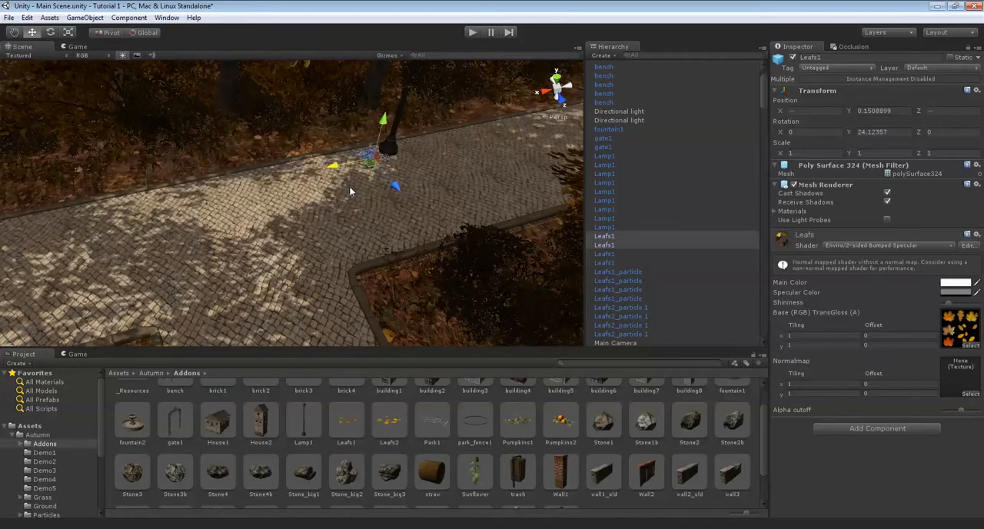
scroll(349, 185, "down", 4)
left_click_drag(354, 213, 231, 221, "alt")
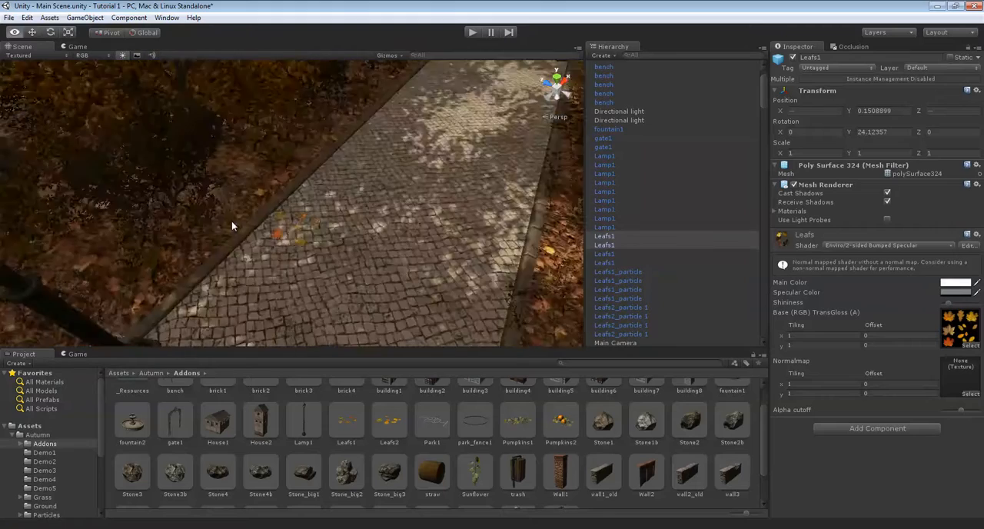
Duplicate a single Leafs1 cluster and move the copy along the path past the next lamp, to about X 268.5, Z 156.2
scroll(270, 227, "up", 5)
left_click(262, 232)
left_click_drag(455, 232, 238, 157, "alt")
right_click_drag(258, 152, 177, 139)
right_click_drag(291, 186, 238, 192)
left_click(238, 189)
right_click_drag(395, 189, 272, 171)
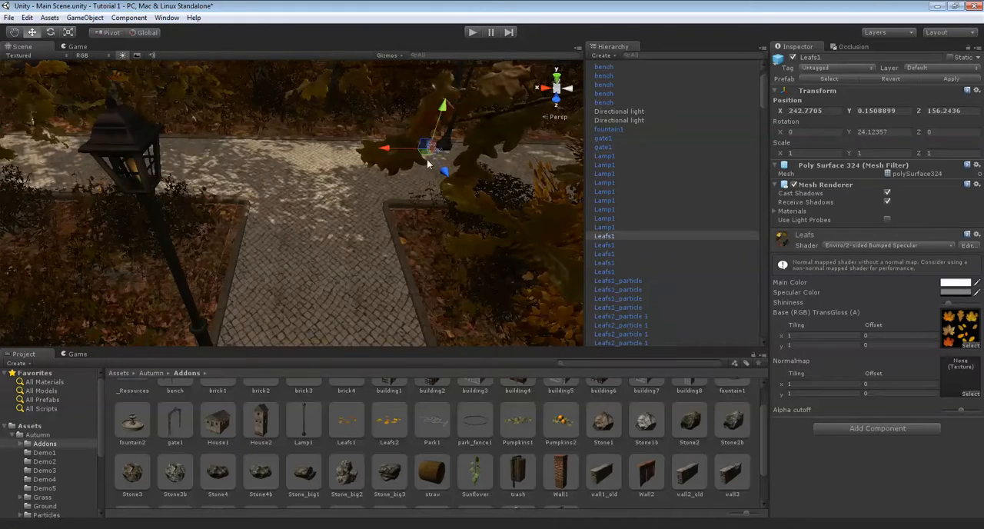
left_click_drag(38, 138, 501, 271)
mouse_move(471, 213)
left_mouse_down()
mouse_move(265, 209)
mouse_move(526, 216)
mouse_move(460, 205)
left_mouse_up()
right_click_drag(460, 204, 261, 263)
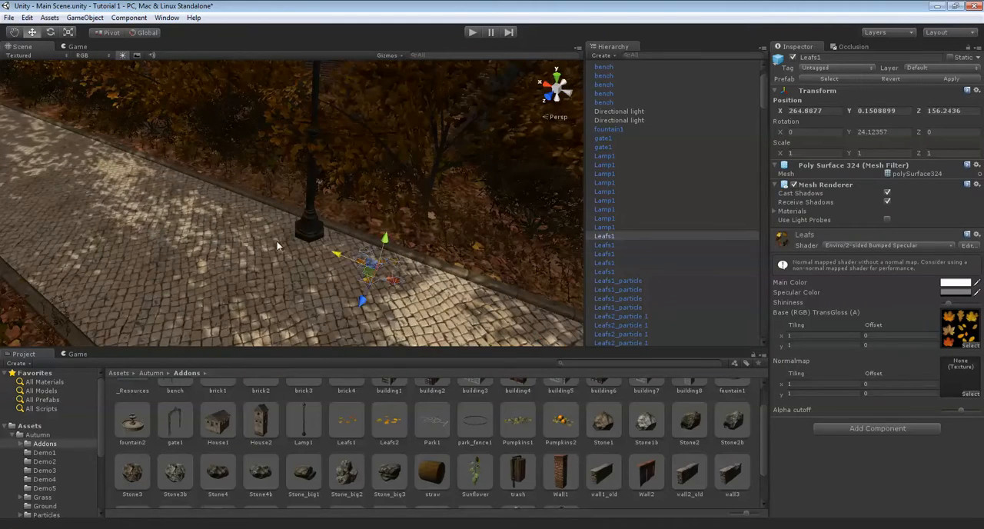
right_click_drag(219, 218, 650, 222)
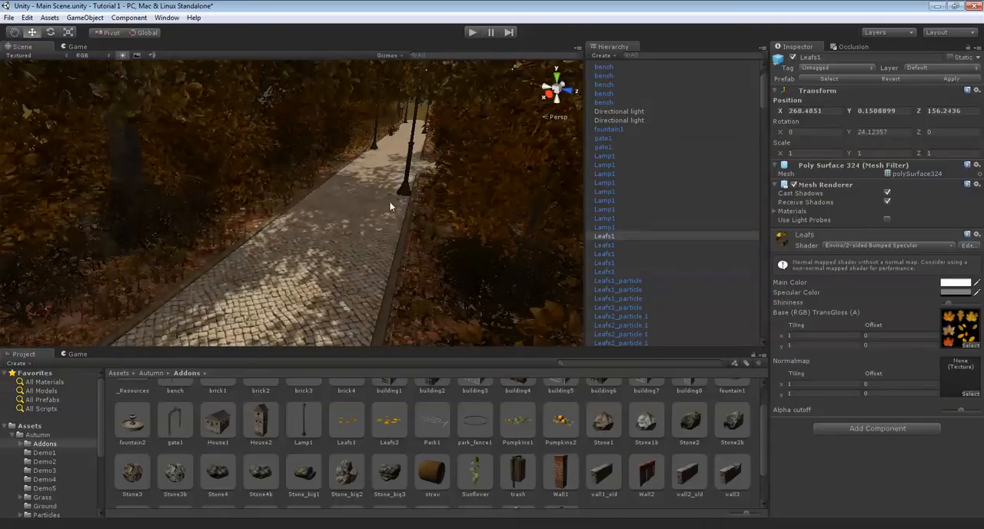
Duplicate the Leafs1 cluster on the opposite side of the path and move the copy to a lamp base at about X 282.4, Z 159.2
left_click_drag(386, 192, 400, 209)
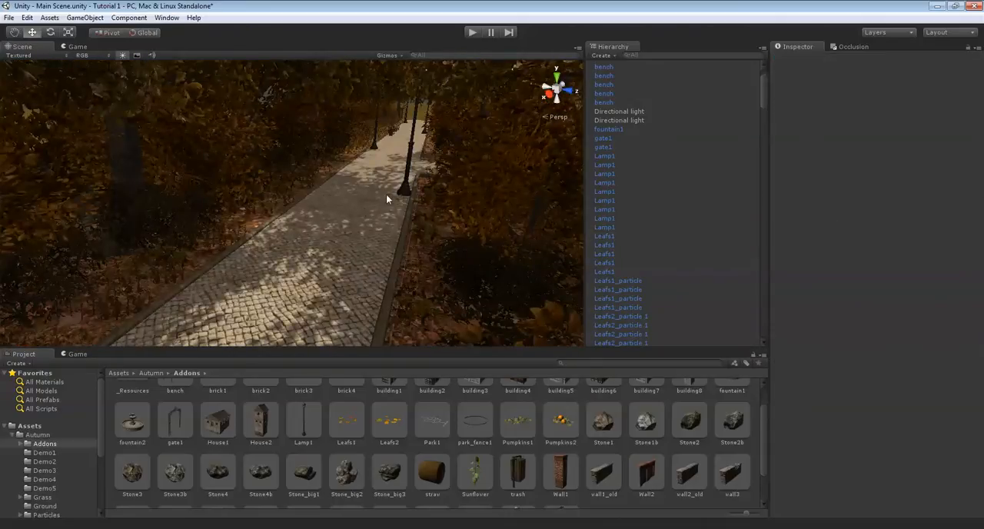
left_click(387, 198)
right_click_drag(387, 197, 358, 223)
left_click(374, 262)
key("ctrl+d")
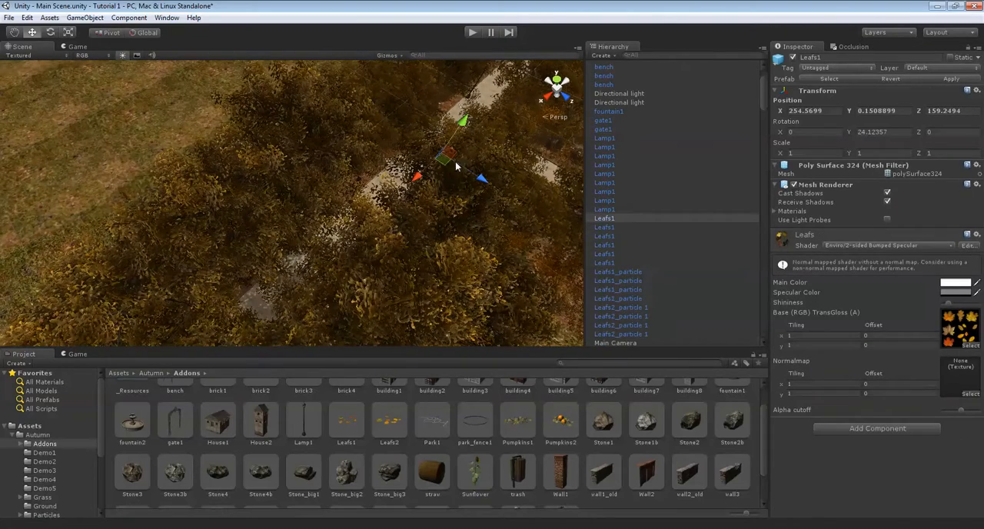
scroll(304, 250, "up", 10)
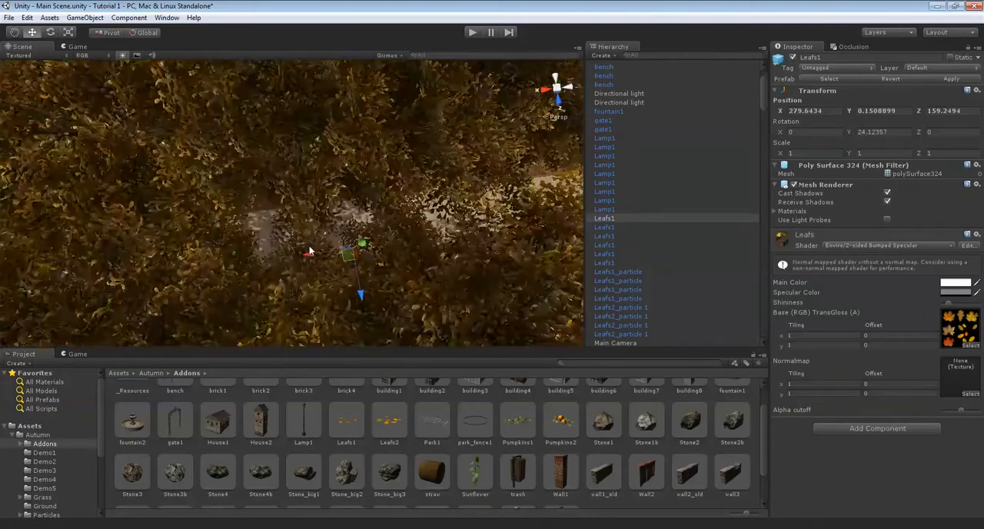
left_click_drag(316, 239, 375, 182, "alt")
right_click_drag(376, 182, 239, 175)
left_click_drag(471, 186, 475, 185)
right_click_drag(475, 184, 132, 194)
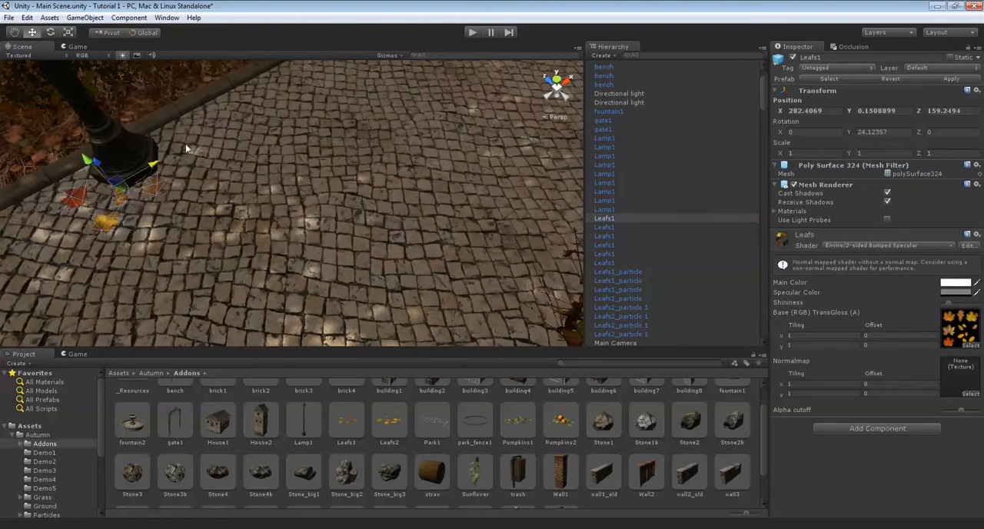
Place a Leafs2 prefab on the paving beside the trash bin at about X 232.0, Y 0.15, Z 156.5, and duplicate it
right_click_drag(183, 125, 281, 206)
left_click(395, 192)
key("w")
scroll(281, 210, "up", 1)
right_click_drag(331, 180, 438, 444)
left_click_drag(405, 424, 316, 232)
left_click_drag(320, 266, 324, 272)
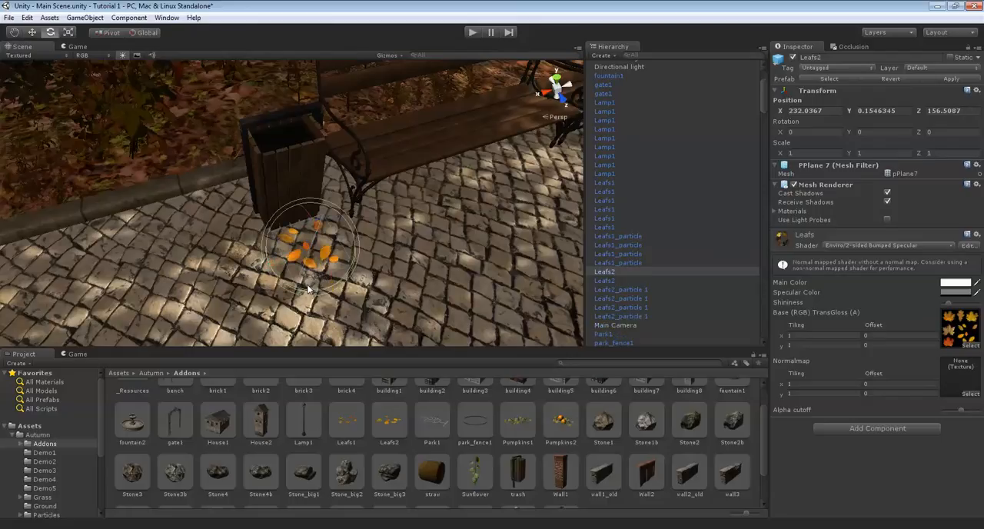
Rotate the Leafs2 copy to about -60.8 around Y beside the bin and place another copy by the bench at about X 227.1, Z 156.7
left_click_drag(244, 207, 192, 206)
right_click_drag(232, 243, 297, 230)
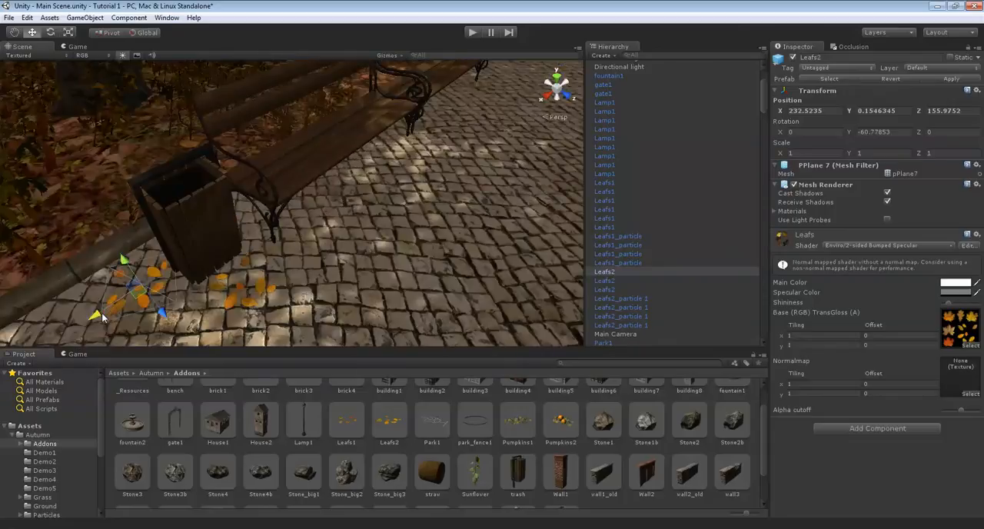
middle_click_drag(583, 79, 223, 243)
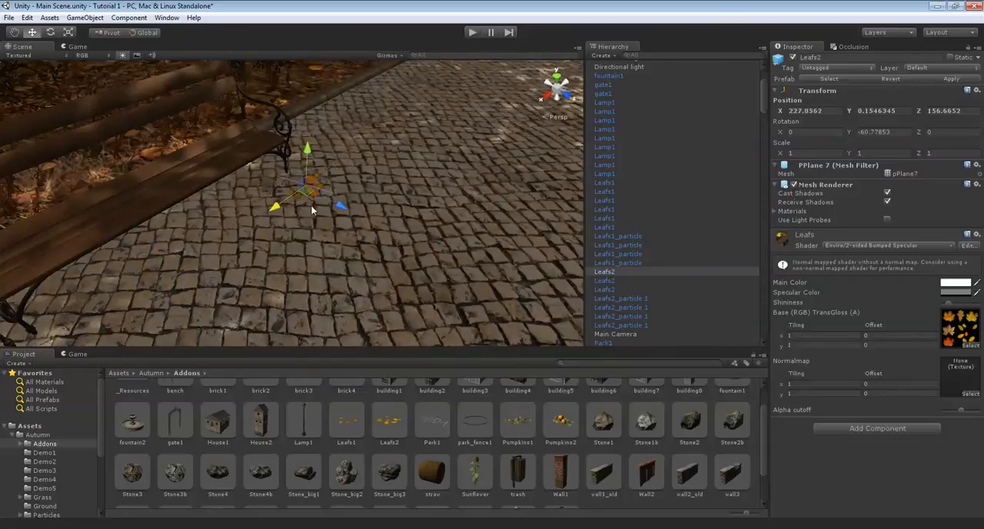
left_click_drag(334, 199, 335, 199)
Select all three Leafs2 clusters and slightly adjust their height above the paving together
left_click(383, 171)
right_click_drag(383, 171, 333, 189)
scroll(459, 125, "up", 5)
key("a")
key("d")
key("w")
scroll(390, 164, "up", 5)
scroll(373, 90, "up", 1)
scroll(332, 190, "down", 10)
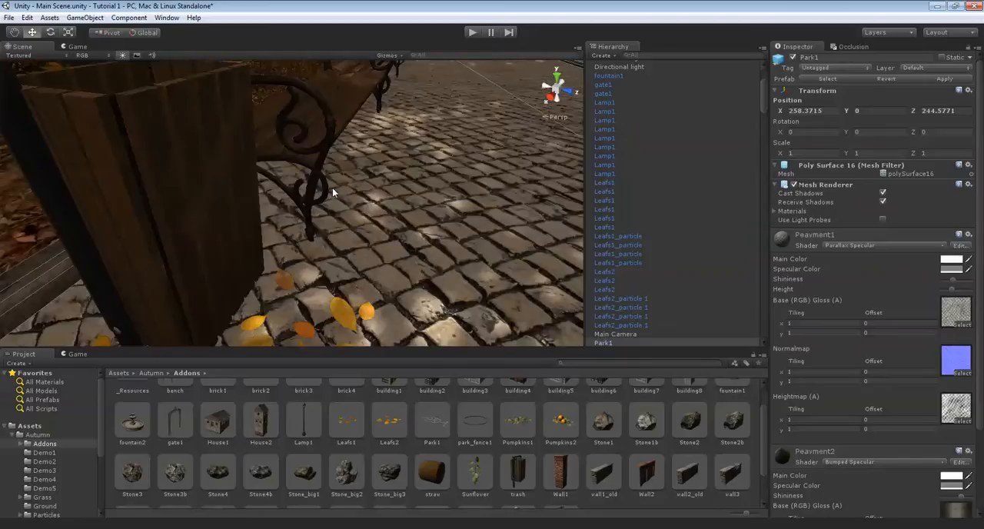
left_click(324, 195)
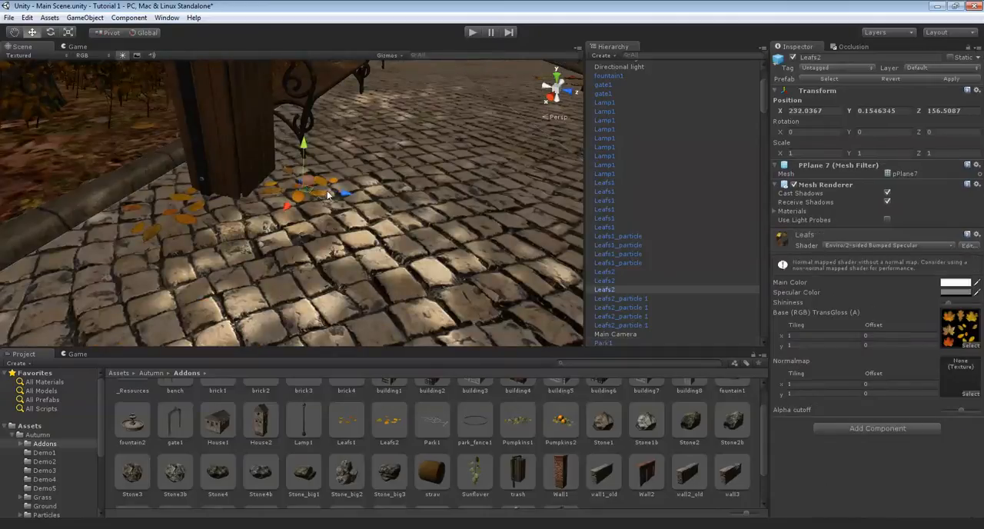
left_click(619, 274, "shift")
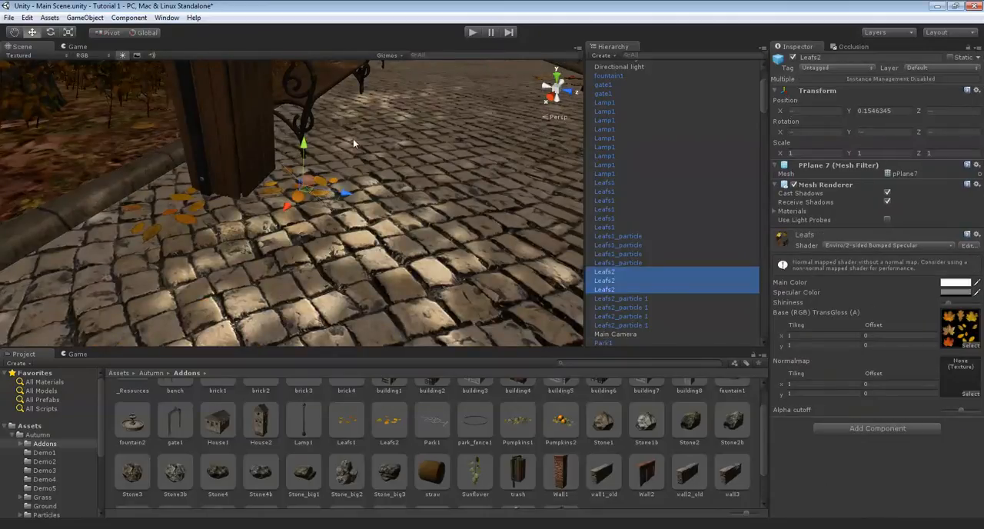
left_click_drag(301, 151, 302, 149)
right_click_drag(323, 149, 367, 127)
Select all six Leafs1 clusters and check their height against the paving stones from ground level, adjusting it slightly
left_click(474, 144)
scroll(366, 126, "down", 4)
scroll(366, 126, "up", 10)
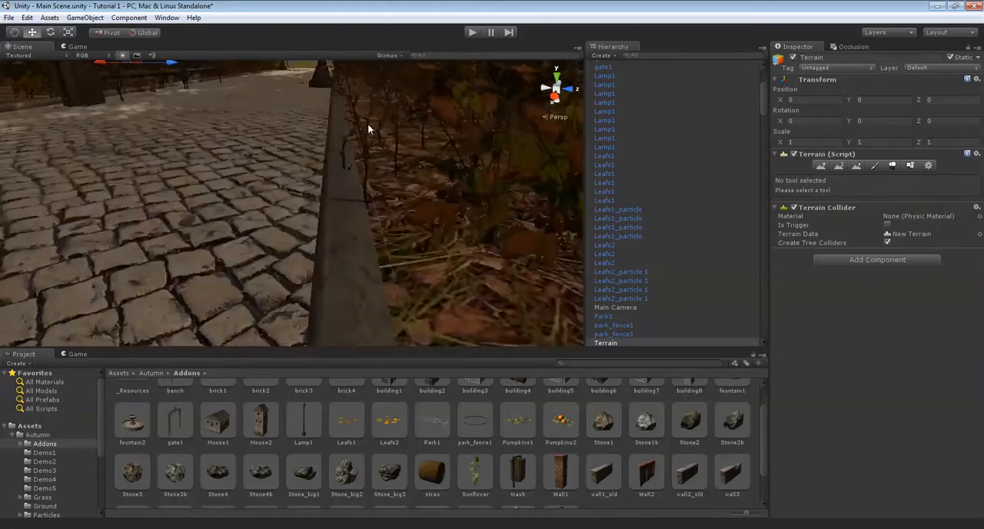
right_click_drag(377, 122, 422, 80)
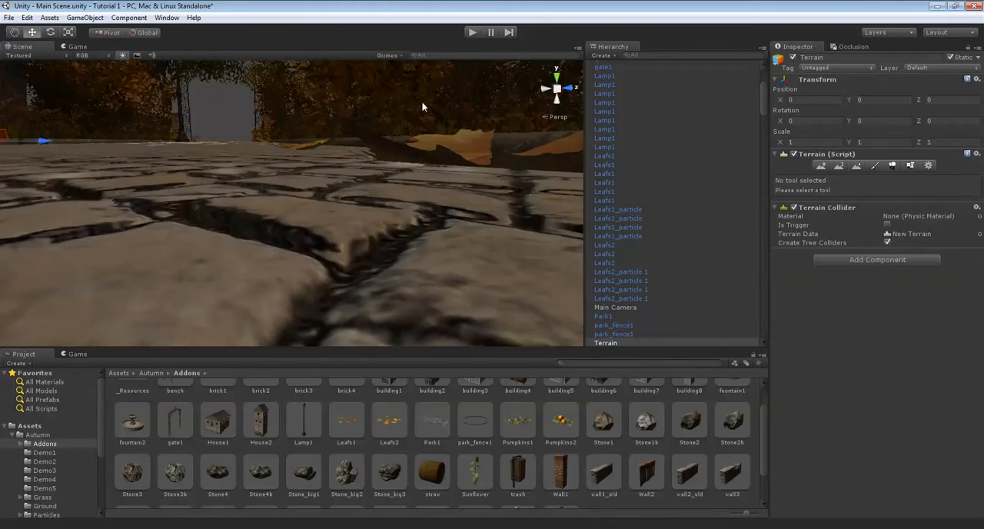
left_click(431, 146)
left_click(608, 200)
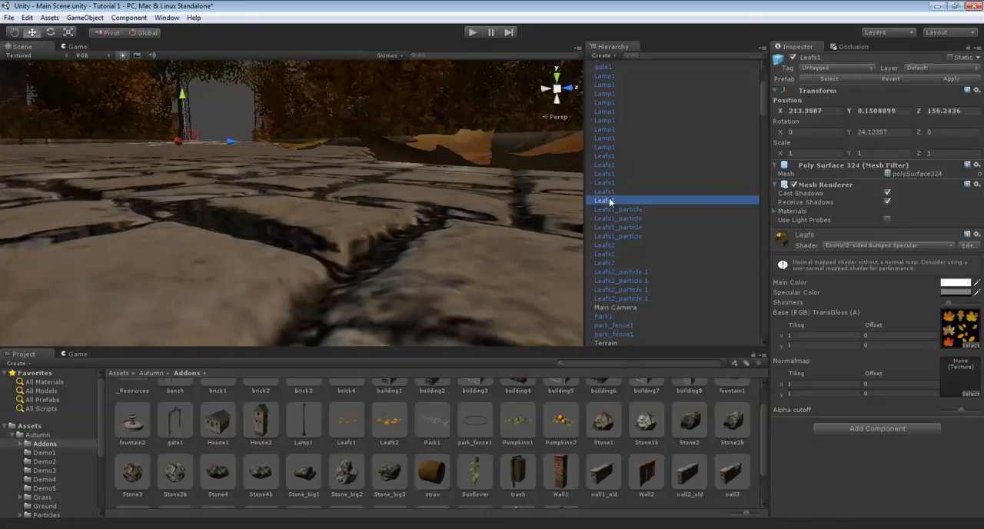
left_click(608, 156, "shift")
right_click_drag(515, 162, 290, 121)
scroll(272, 164, "up", 5)
scroll(290, 122, "up", 5)
scroll(289, 125, "down", 5)
mouse_move(262, 119)
left_mouse_down()
mouse_move(264, 139)
mouse_move(266, 130)
left_mouse_up()
right_click_drag(265, 130, 240, 149)
Try out stone prefabs at the corner of the planting bed and delete them
scroll(314, 189, "up", 5)
scroll(314, 188, "down", 6)
scroll(240, 149, "up", 5)
left_click(248, 212)
scroll(247, 209, "down", 5)
right_click_drag(288, 192, 313, 260)
scroll(318, 170, "down", 3)
left_click(609, 427)
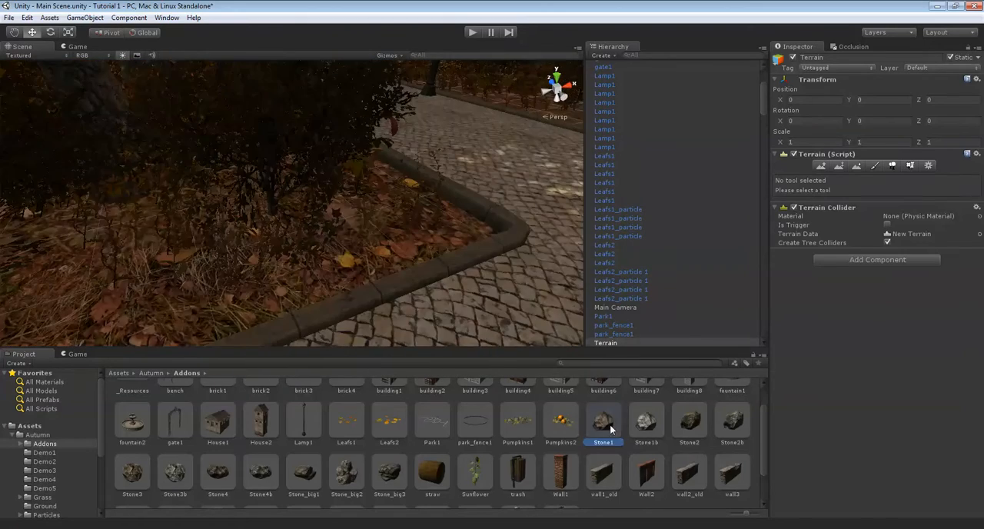
right_click_drag(463, 200, 350, 223)
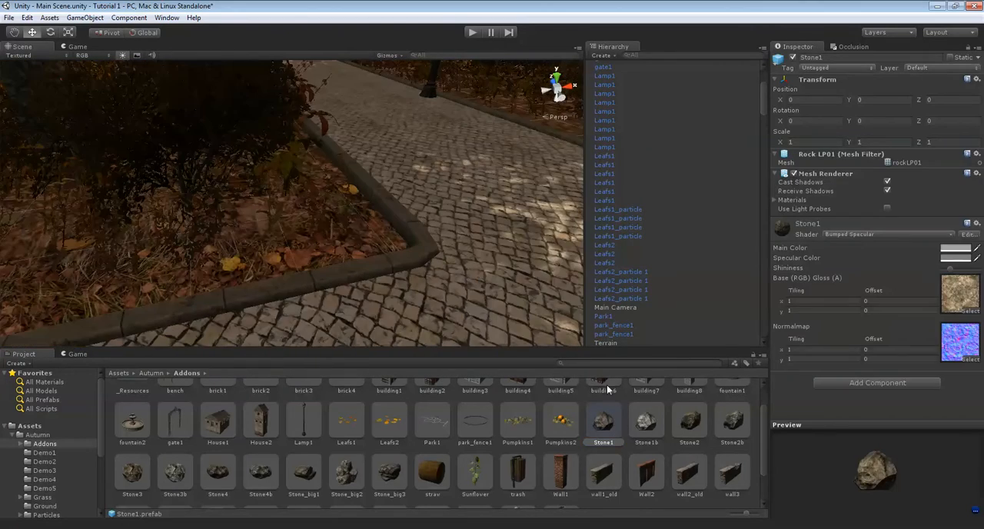
left_click_drag(612, 428, 148, 463)
left_click_drag(321, 318, 316, 222)
key("Delete")
left_click(218, 472)
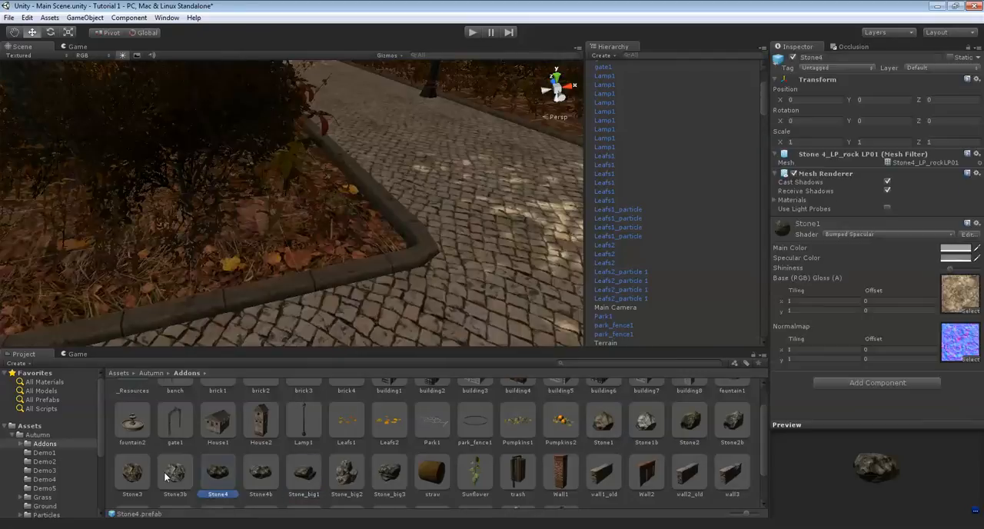
left_click_drag(163, 458, 387, 268)
left_click_drag(224, 234, 227, 250)
right_click_drag(318, 239, 397, 226)
key("Delete")
Place a wood_el1 fence along the kerb at the planting bed's corner and set its Y rotation to -90
right_click_drag(312, 206, 382, 208)
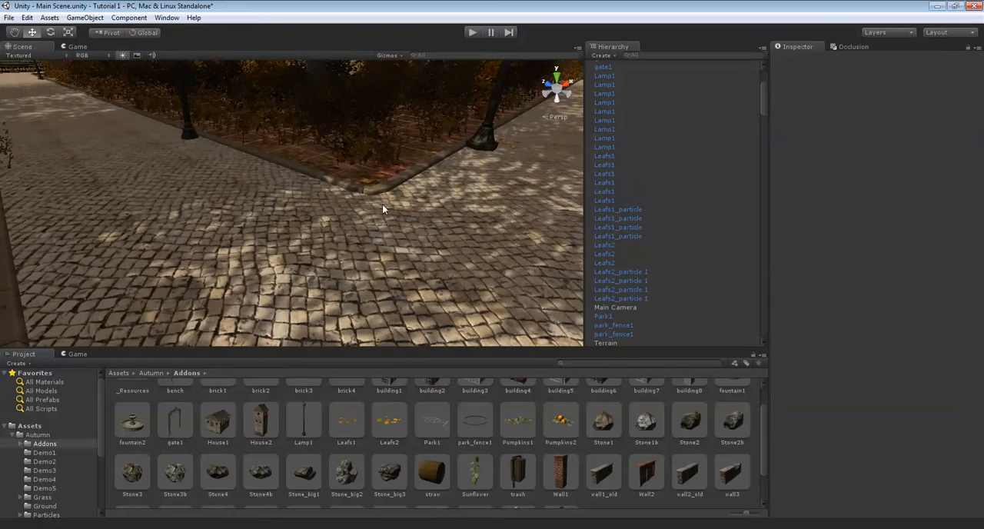
scroll(518, 440, "down", 2)
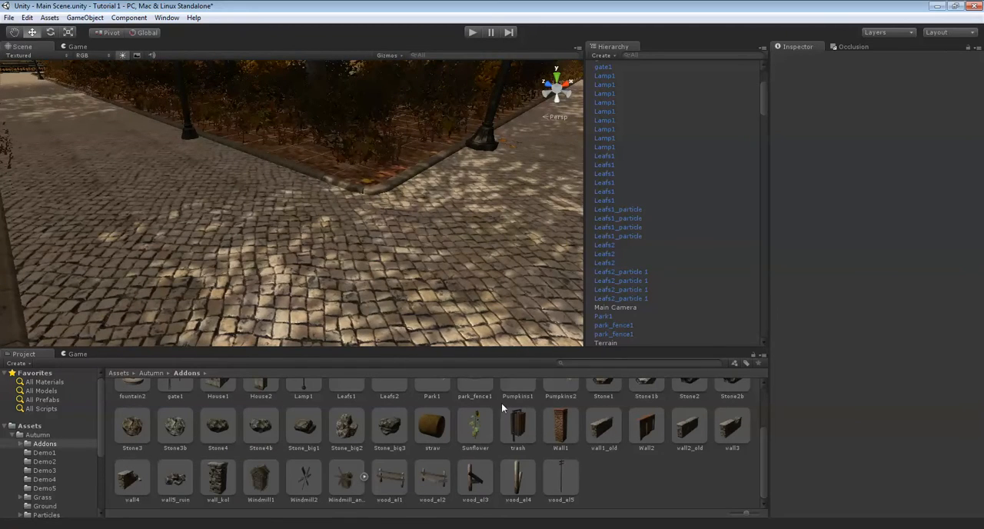
right_click_drag(360, 155, 388, 261)
right_click_drag(428, 436, 403, 242)
right_click_drag(402, 363, 393, 480)
left_click_drag(392, 480, 256, 233)
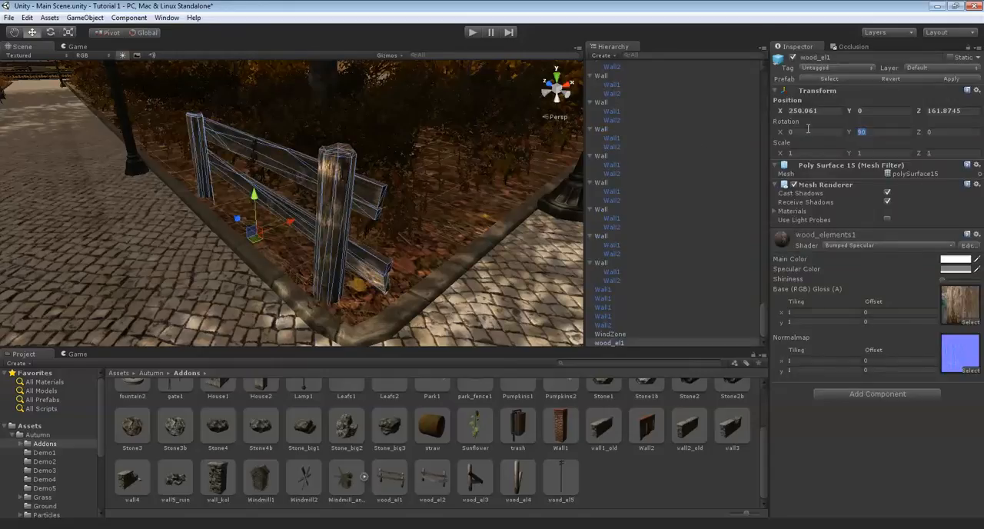
type("-90")
Shift the wood_el1 fence slightly toward the kerb, to about X 249.98
right_click_drag(303, 146, 253, 193)
key("w")
right_click_drag(322, 256, 347, 208)
key("s")
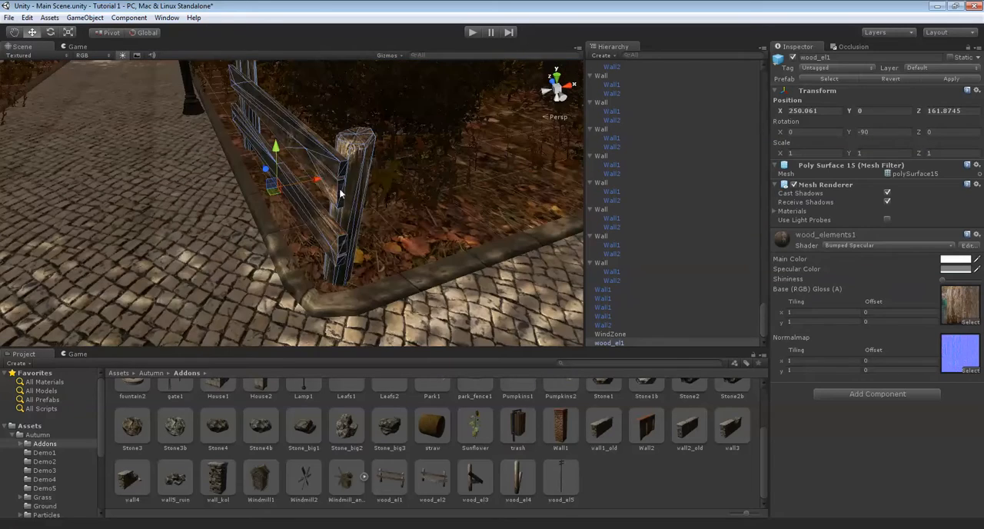
left_click_drag(319, 179, 283, 182)
Place a broken wood_el2 fence behind the lamp next to the first fence and set its Y rotation to -90
key("a")
right_click_drag(284, 182, 280, 235)
key("s")
key("w")
key("s")
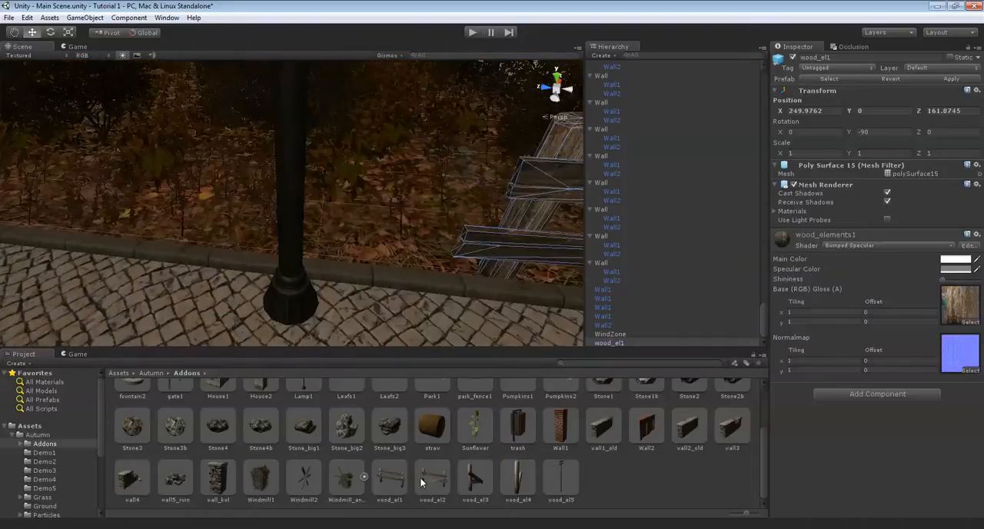
left_click_drag(424, 477, 81, 230)
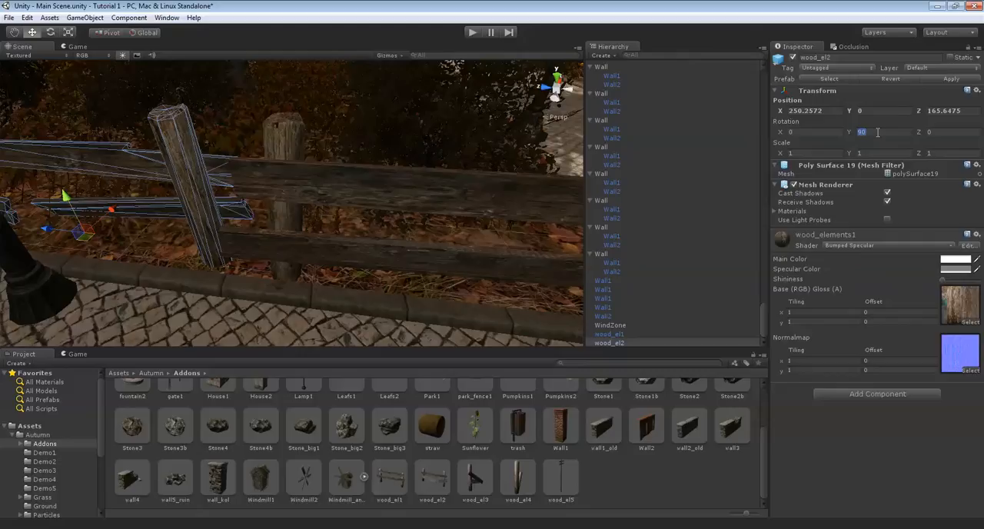
type("-90")
Move the wood_el2 fence in line with the neighbouring wood_el1 fence, to about X 249.8, Z 165.8
right_click_drag(253, 184, 216, 175)
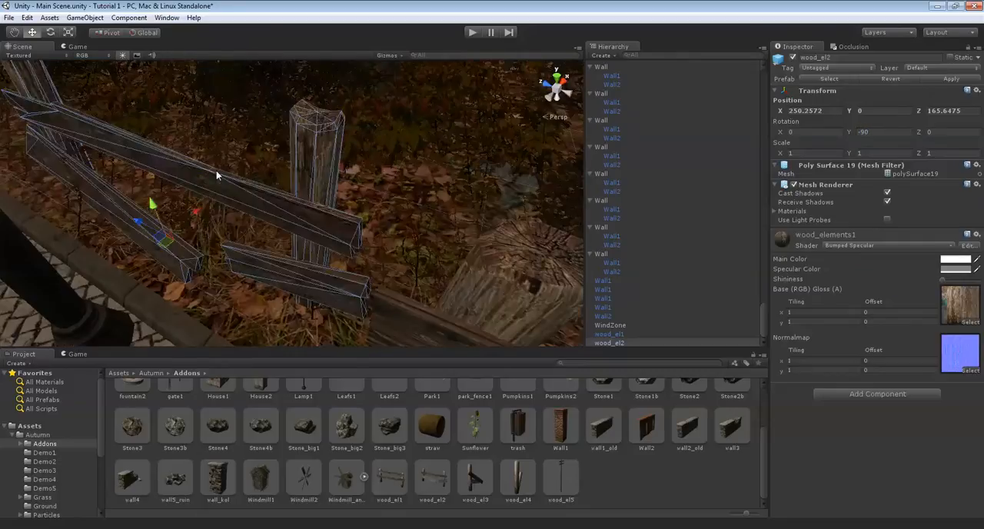
left_click(209, 217)
left_click(173, 234)
right_click_drag(250, 203, 224, 229)
left_click_drag(227, 190, 269, 179)
right_click_drag(269, 178, 322, 170)
left_click_drag(328, 160, 323, 165)
right_click_drag(323, 165, 333, 196)
mouse_move(271, 206)
left_mouse_down()
mouse_move(258, 203)
mouse_move(266, 209)
left_mouse_up()
mouse_move(264, 206)
right_mouse_down()
mouse_move(312, 198)
mouse_move(285, 214)
mouse_move(250, 197)
right_mouse_up()
Rotate the wood_el2 fence slightly to about -87.8 around Y so it follows the kerb
left_click(309, 231)
left_click(217, 189)
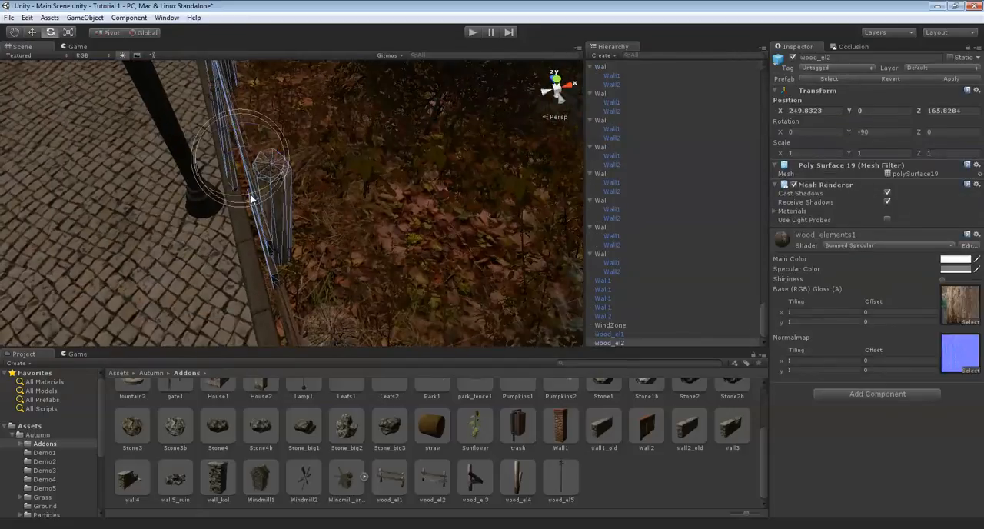
left_click_drag(271, 190, 267, 191)
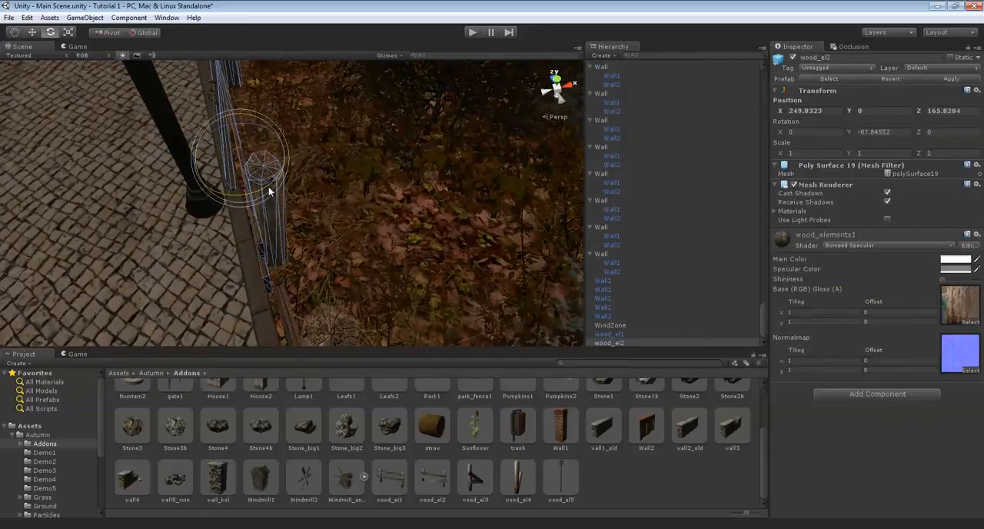
left_click_drag(282, 151, 294, 150)
key("e")
Select the wood_el1 and wood_el2 fences, duplicate them and move the copies farther along the kerb to continue the row
left_click(335, 172)
right_click_drag(335, 172, 283, 174)
left_click(419, 176)
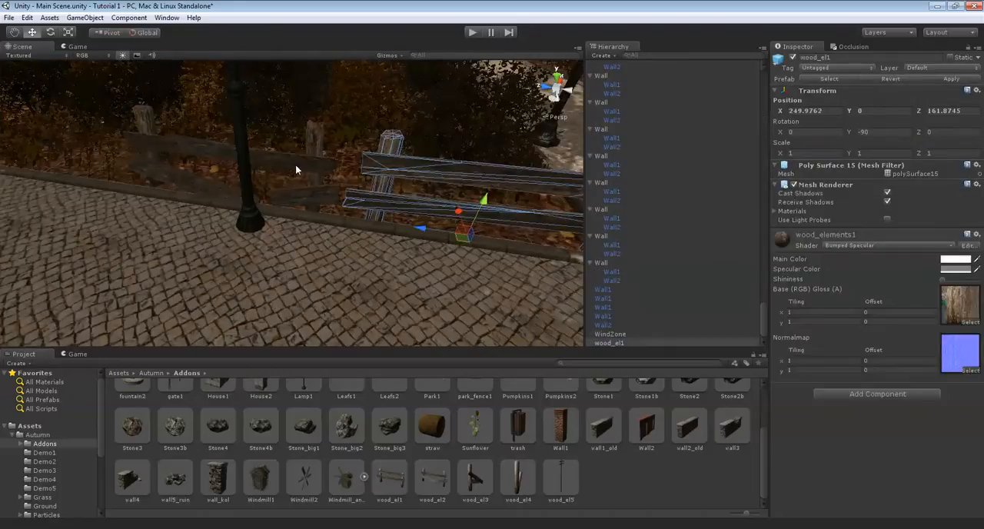
left_click(295, 166, "shift")
key("ctrl+d")
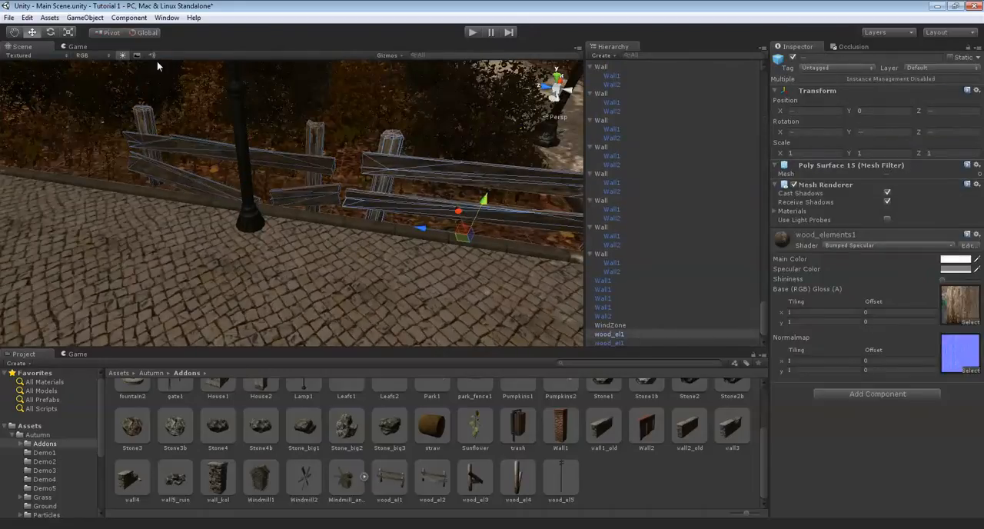
right_click_drag(236, 181, 449, 223)
left_click_drag(449, 222, 8, 275)
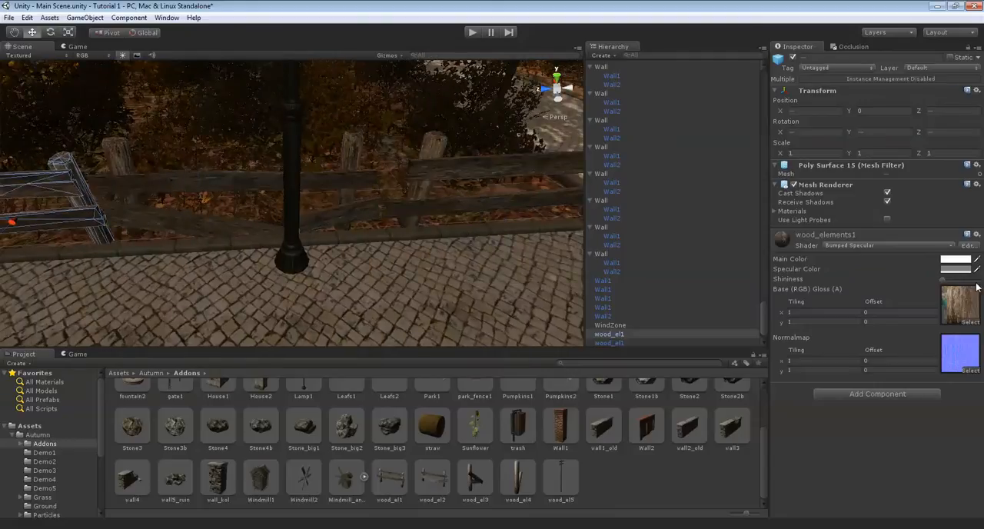
Extend the fence row along the planting bed with further copies of the wood_el1 and wood_el2 sections
right_click_drag(395, 209, 492, 106)
left_click_drag(376, 157, 96, 228)
right_click_drag(95, 222, 308, 158)
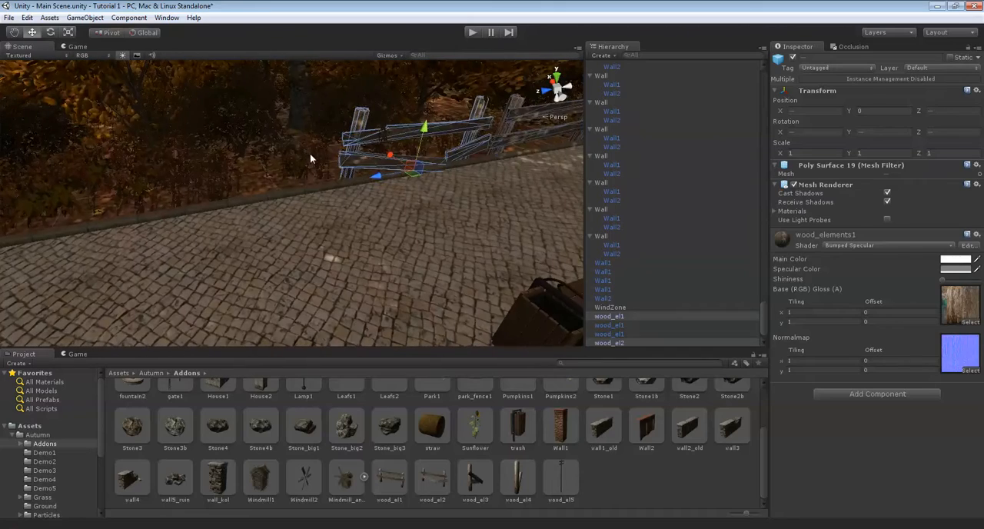
left_click_drag(510, 153, 303, 181)
right_click_drag(303, 182, 420, 143)
left_click_drag(345, 217, 42, 241)
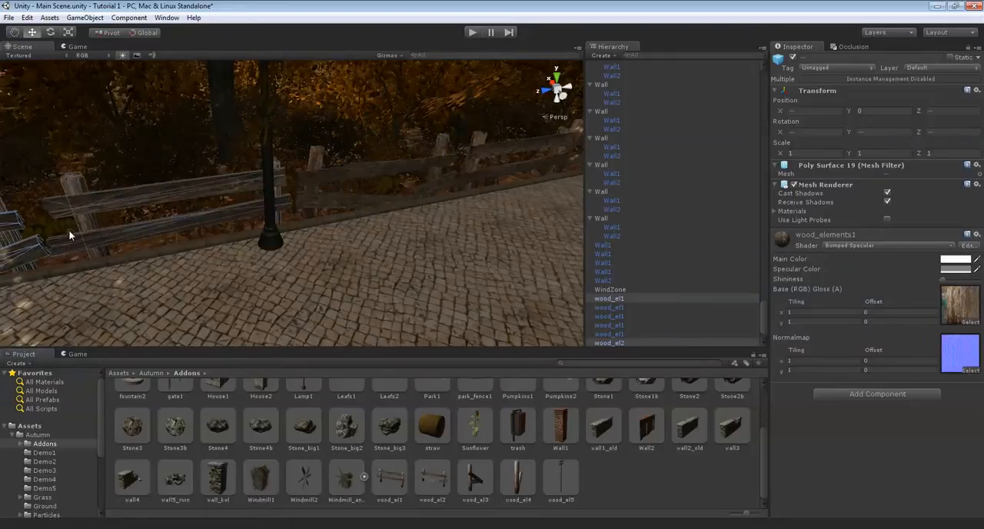
key("f")
right_click_drag(339, 214, 486, 135)
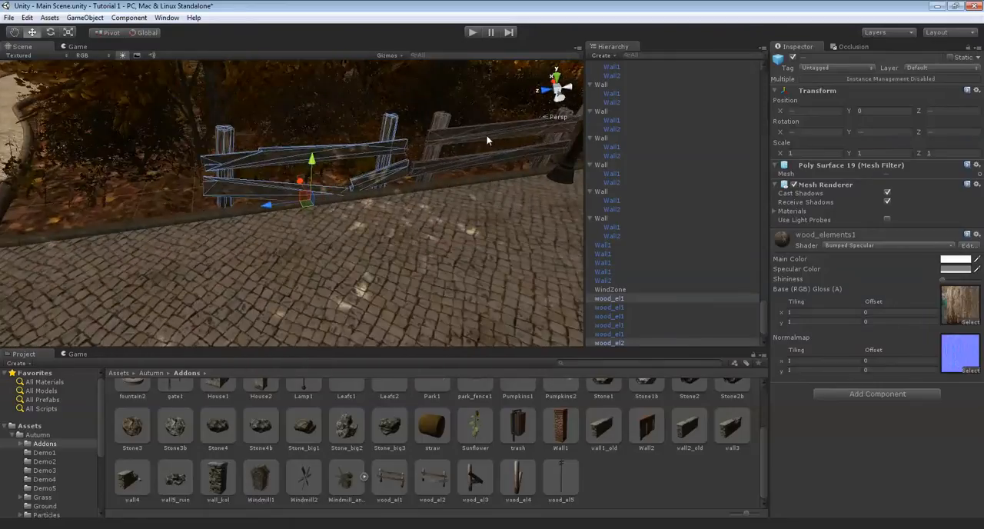
Add a wood_el1 copy at the row's far end, at about Z 201.6, and reduce its X scale to about 0.75
left_click(485, 134)
left_click_drag(439, 187, 153, 190)
middle_click_drag(153, 190, 272, 202)
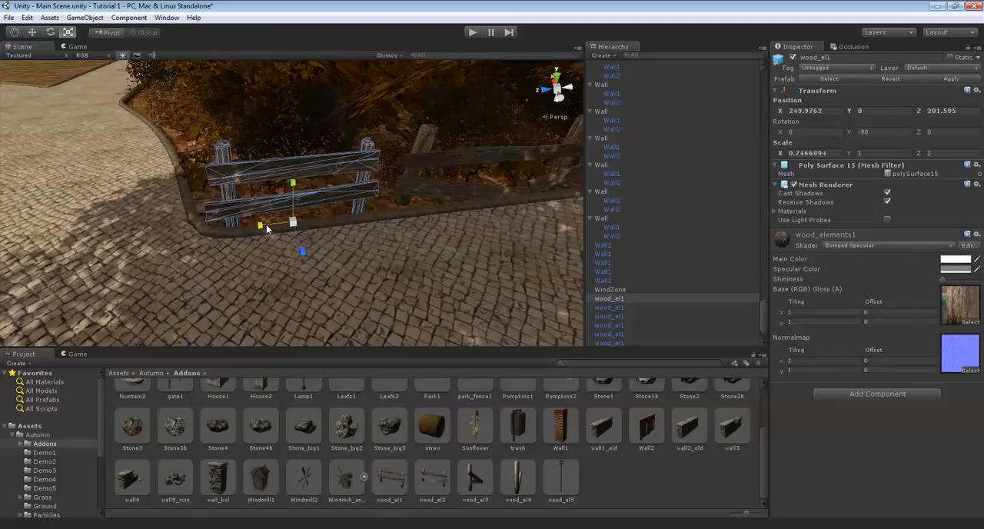
Adjust the far-end wood_el1 fence to an X scale of about 0.745 and a position of about Z 201.44
left_click_drag(251, 226, 260, 226)
key("w")
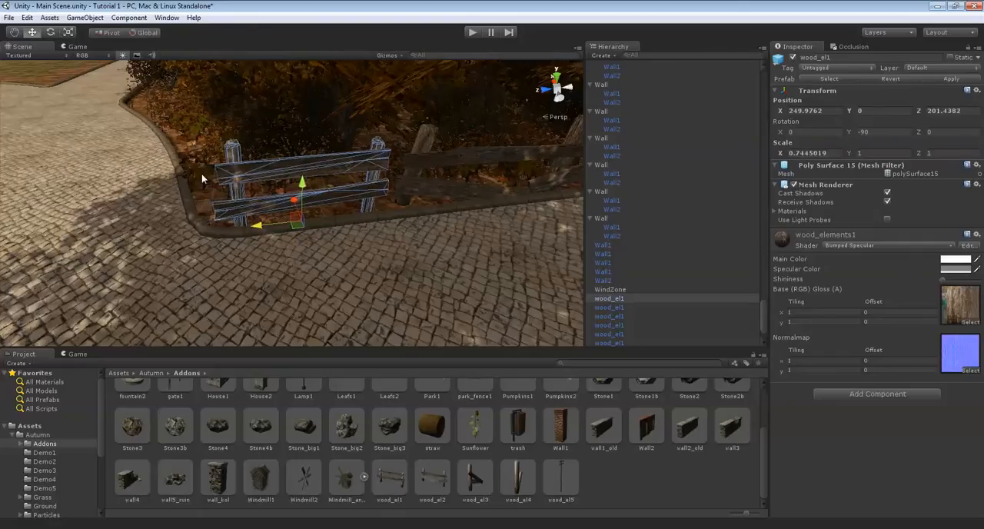
left_click(201, 169)
key("w")
Place a wood_el2 fence at the kerb corner beside the row's other end and set its Y rotation to 180
right_click_drag(201, 169, 502, 74)
key("Up")
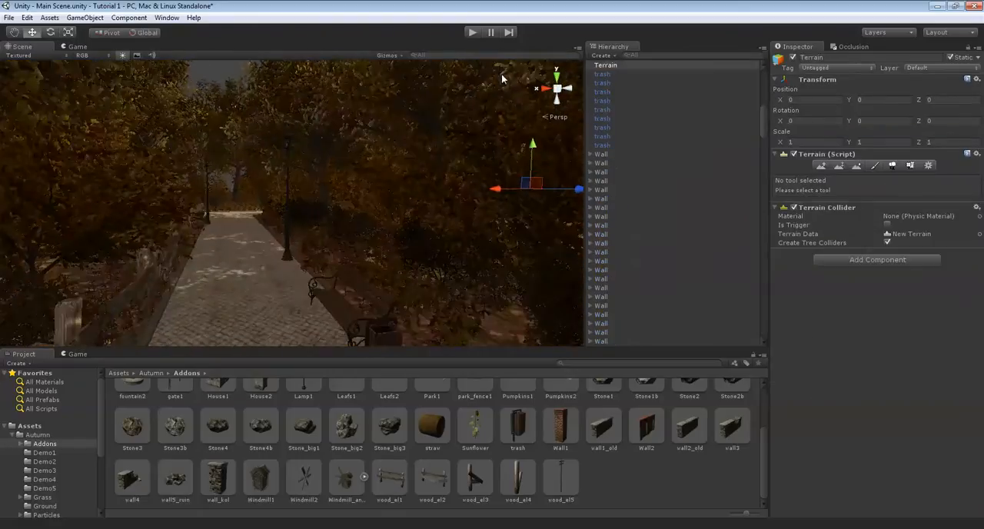
key("Left")
right_click_drag(501, 73, 155, 176)
key("Left")
key("Down")
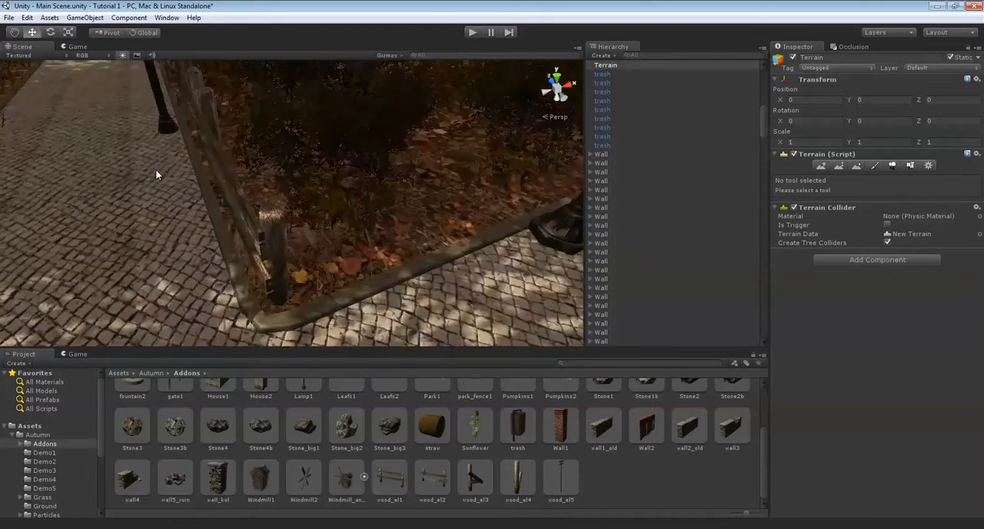
key("Up")
key("Down")
key("Down")
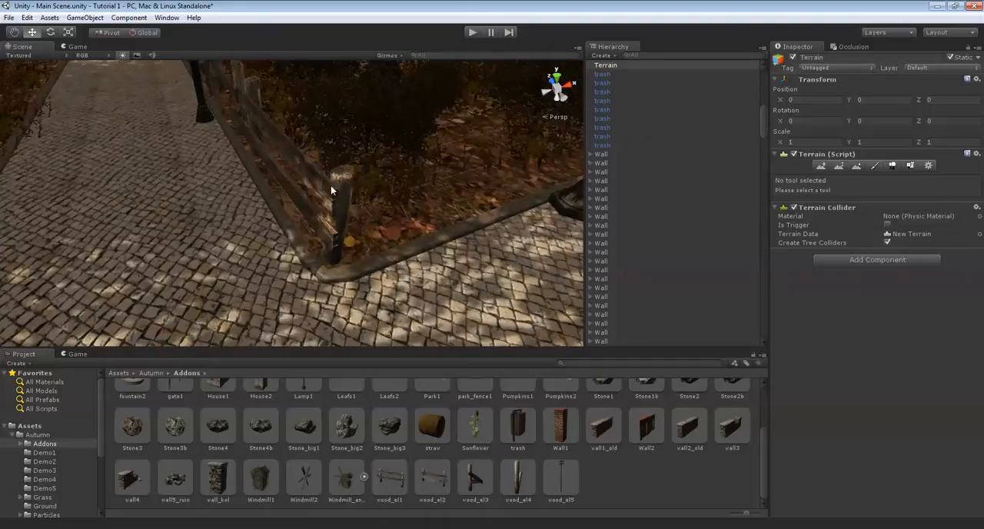
left_click(331, 185)
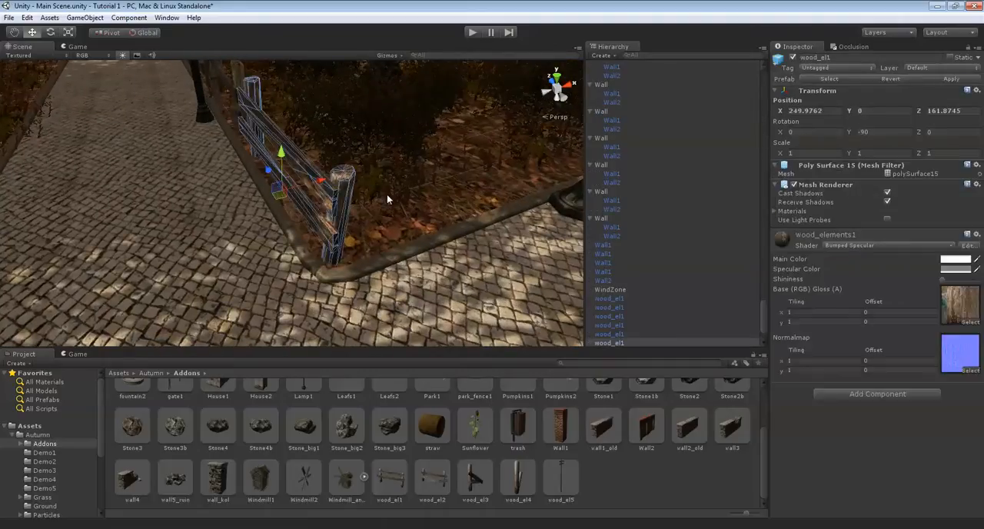
right_click_drag(367, 197, 365, 196)
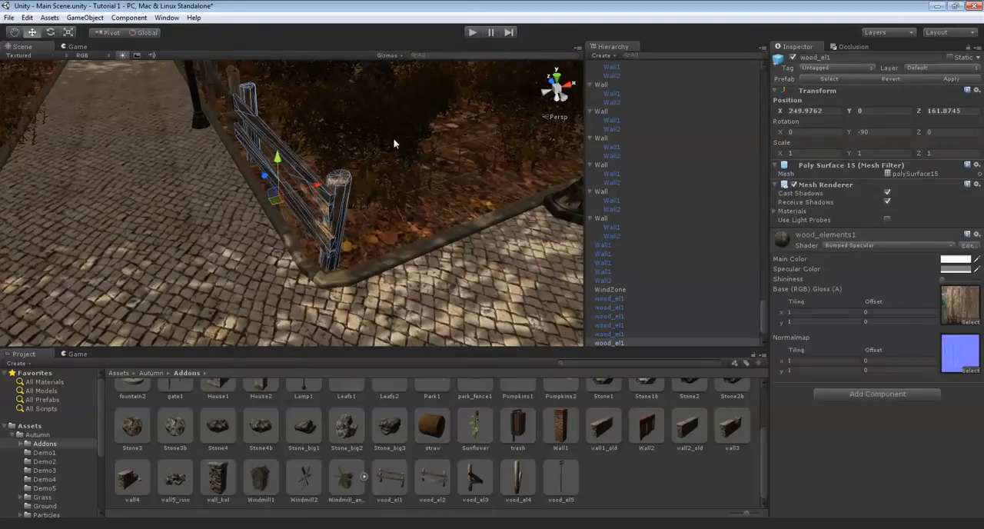
right_click_drag(298, 197, 369, 200)
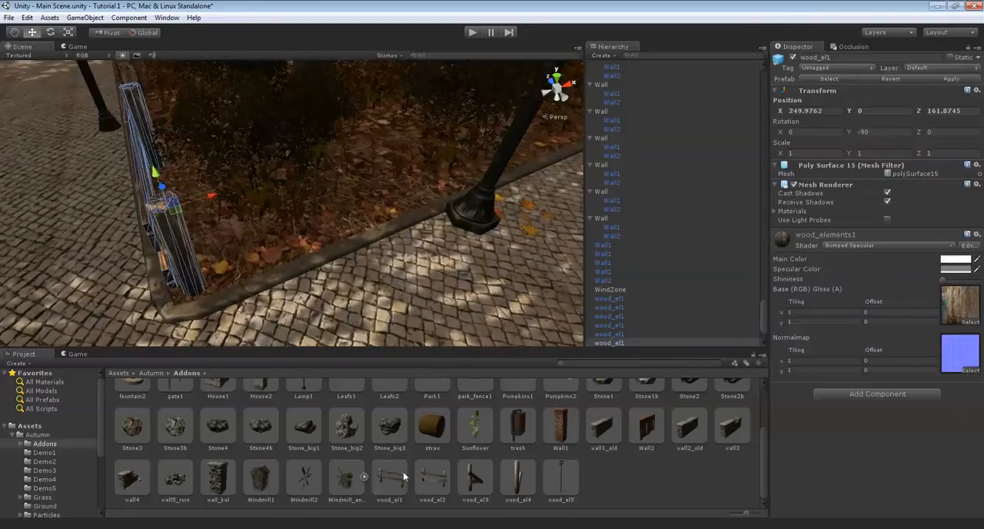
left_click_drag(425, 474, 293, 286)
key("e")
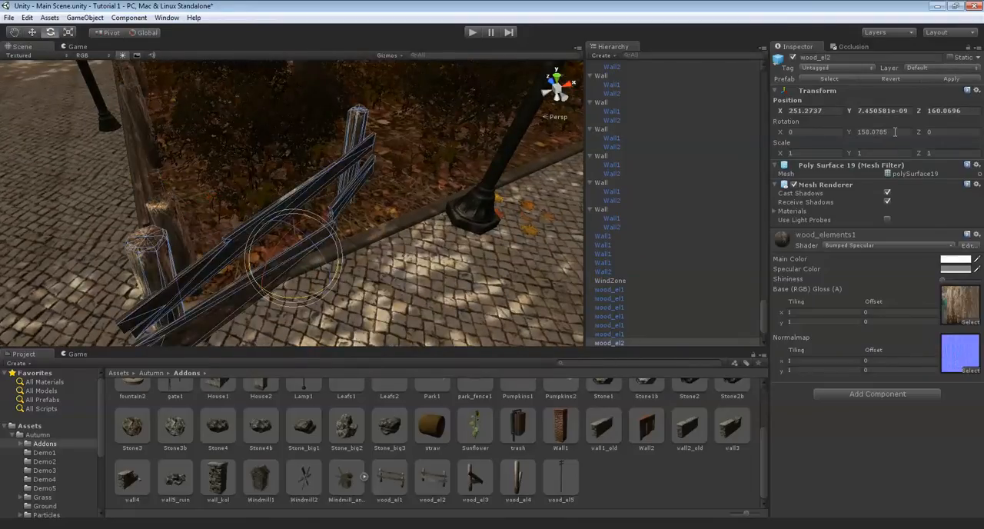
type("180")
Align the corner wood_el2 with the kerb, at about X 252.1, Z 160.2 and about 178.8 around Y
left_click_drag(331, 142, 450, 231, "alt")
left_click_drag(386, 210, 378, 257)
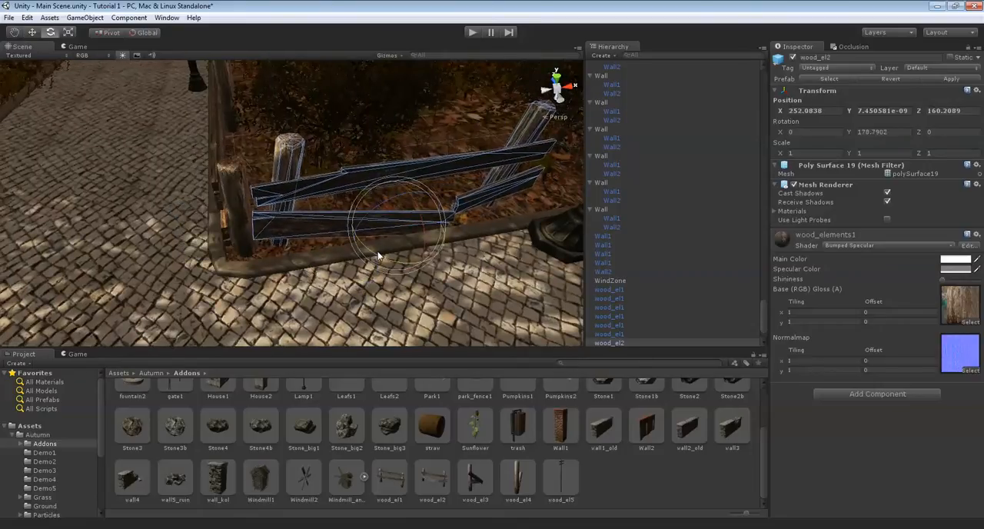
right_click_drag(364, 252, 492, 203)
Place a wood_el1 fence beyond the corner wood_el2, at about X 256.0, Z 160.2, with Y rotation 180
left_click_drag(380, 483, 327, 225)
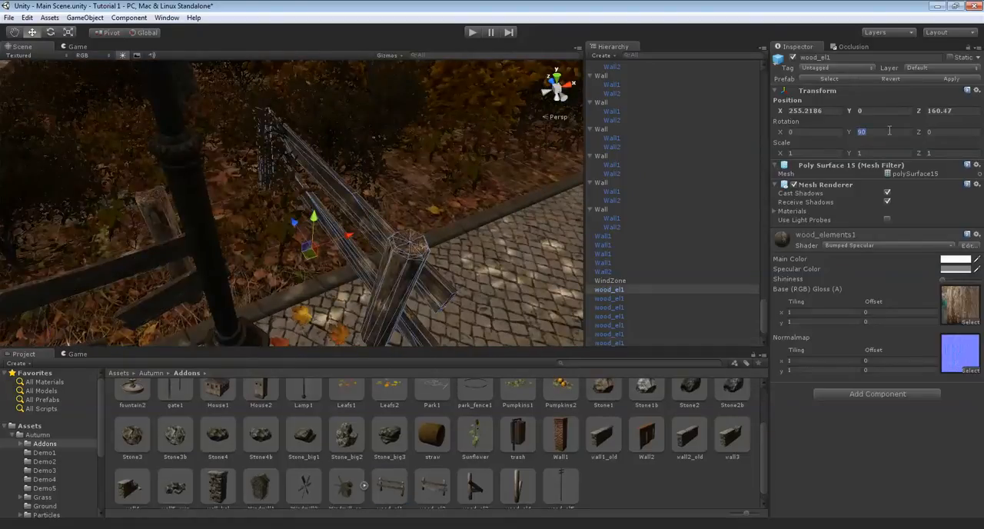
type("180")
left_click_drag(387, 266, 333, 181, "alt")
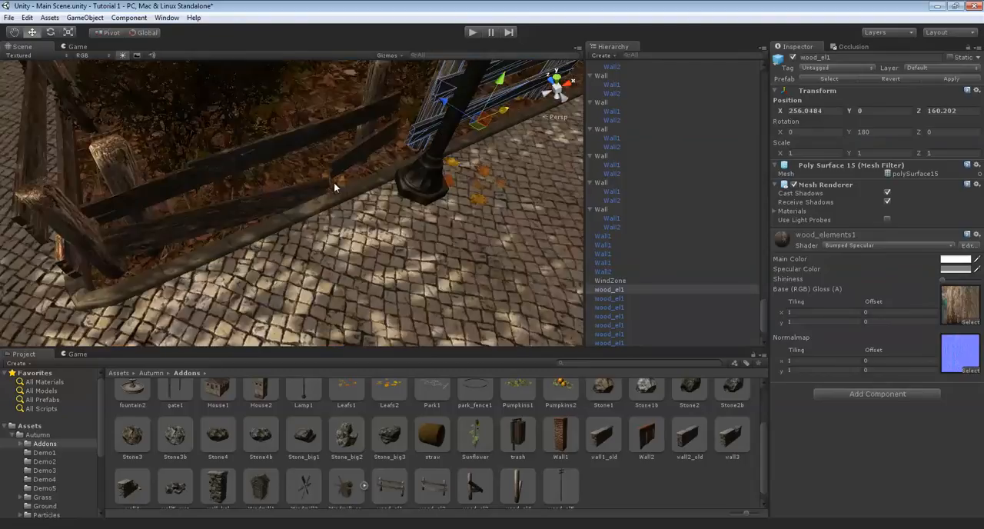
Select the new wood_el1 and wood_el2 sections by the corner, duplicate them and move the copies along the kerb
left_click(329, 133, "shift")
left_click_drag(329, 133, 404, 290, "alt")
key("Right")
middle_click_drag(404, 289, 329, 251)
scroll(328, 251, "down", 2)
left_click_drag(329, 250, 733, 227, "alt")
left_click(267, 221)
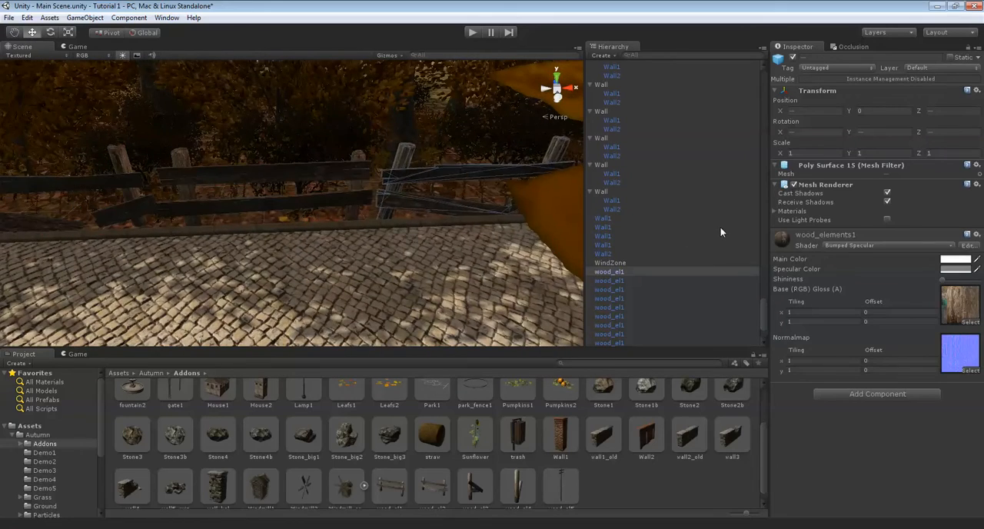
key("Right")
right_click_drag(398, 229, 345, 208)
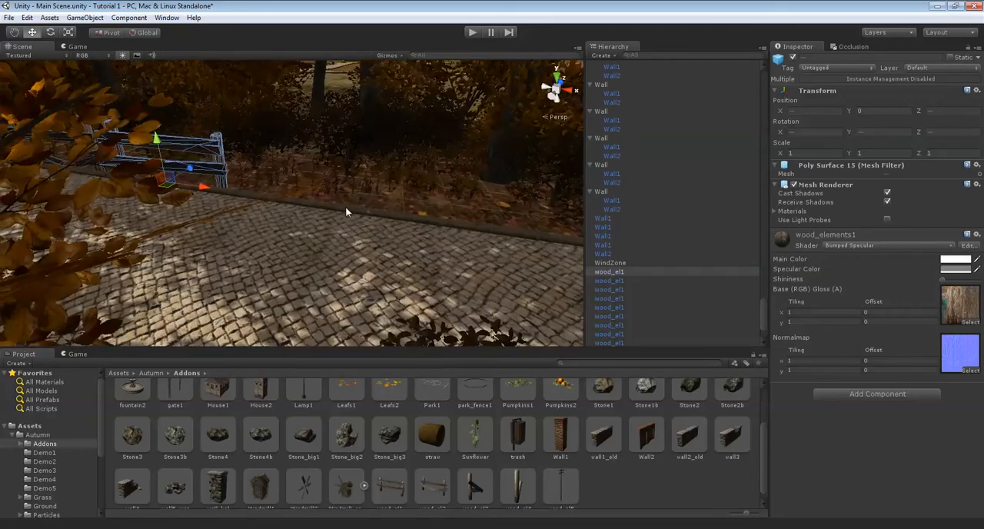
Extend the new fence row farther along the path with more copies of the wood_el1 and wood_el2 sections
left_click(204, 182)
left_click_drag(154, 182, 274, 218)
right_click_drag(274, 218, 334, 183)
left_click(181, 199)
left_click_drag(177, 215, 621, 261)
right_click_drag(347, 245, 330, 186)
left_click(356, 255)
left_click(288, 149)
right_click_drag(287, 149, 235, 204)
Adjust the X scale of the new row's last section so it fits the remaining kerb
key("r")
left_click_drag(172, 211, 164, 212)
left_click_drag(260, 194, 288, 192)
Select all wood_el1 and wood_el2 sections of the new row along the paved path and duplicate them
left_click(451, 198)
right_click_drag(452, 198, 419, 198)
left_click(269, 191)
left_click(216, 173, "shift")
left_click(250, 147, "shift")
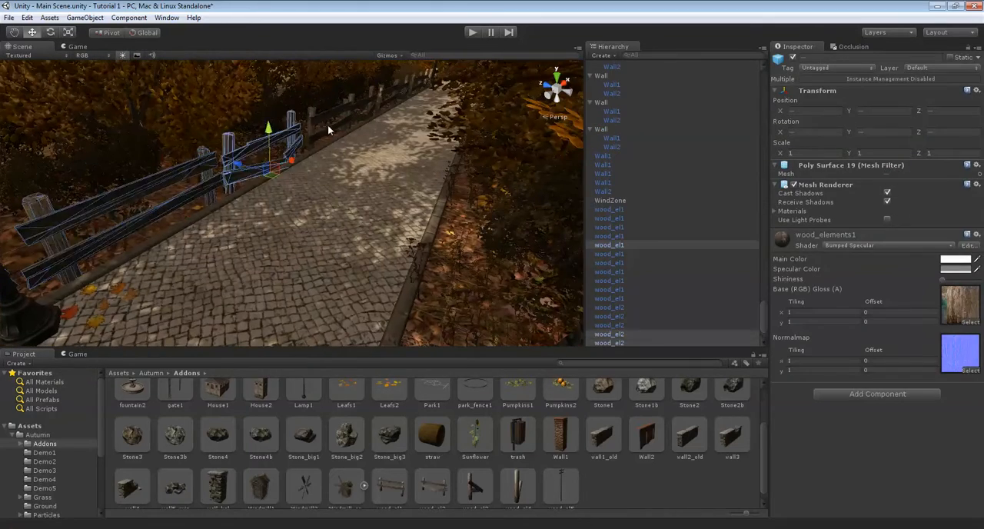
left_click(327, 115, "shift")
left_click(371, 99, "shift")
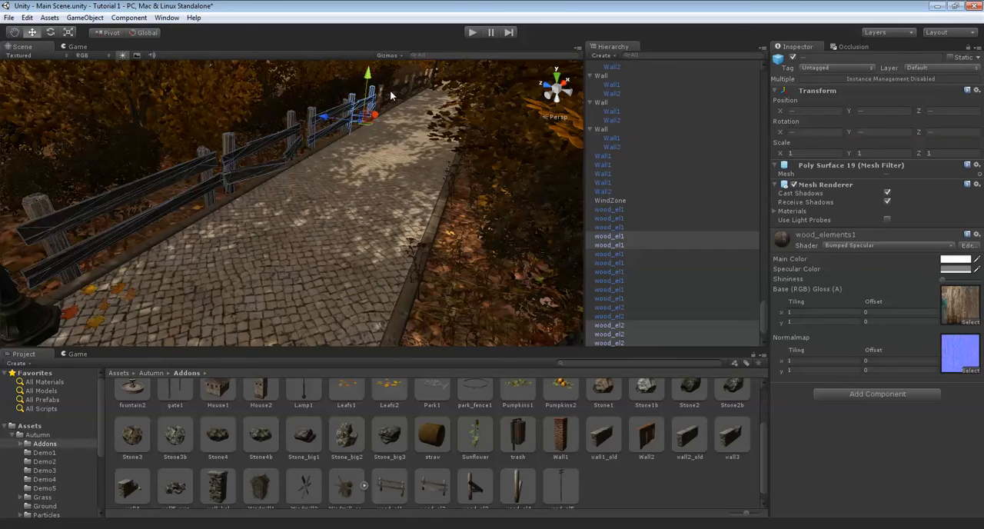
left_click(405, 85, "shift")
right_click_drag(395, 103, 227, 162)
key("w")
left_click(403, 153, "shift")
left_click(273, 163, "shift")
key("ctrl+d")
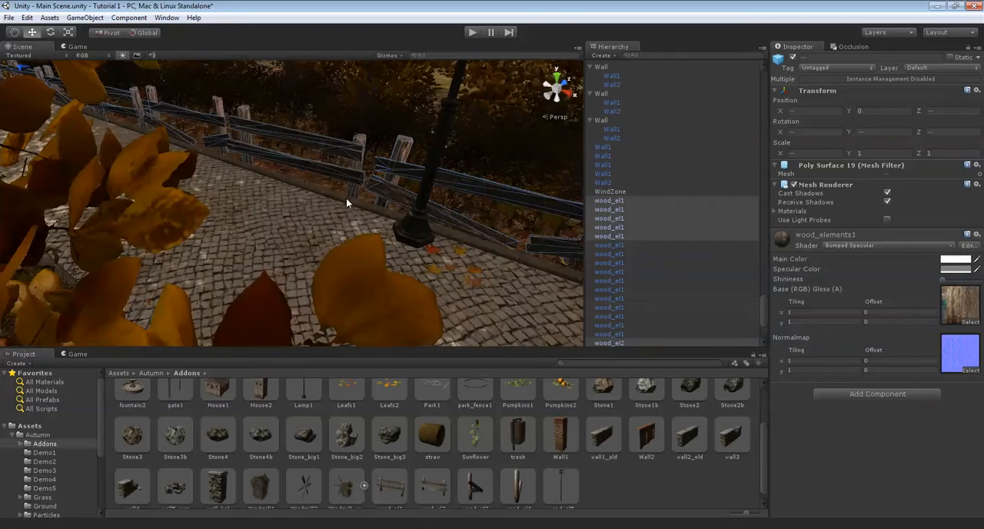
Rotate the duplicated fence row to face the other way and move it across to the path's opposite kerb
right_click_drag(291, 172, 344, 260)
left_click_drag(329, 259, 621, 275)
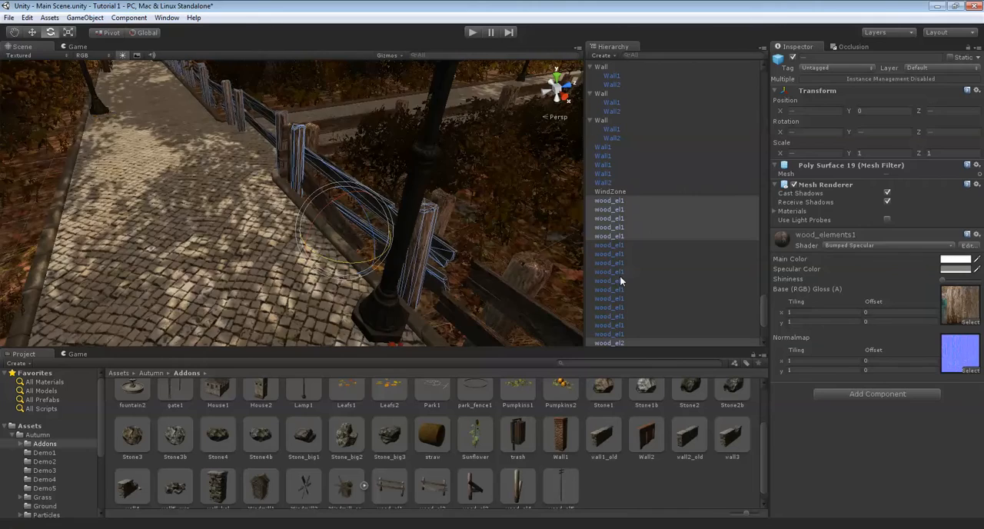
right_click_drag(354, 232, 384, 178)
key("w")
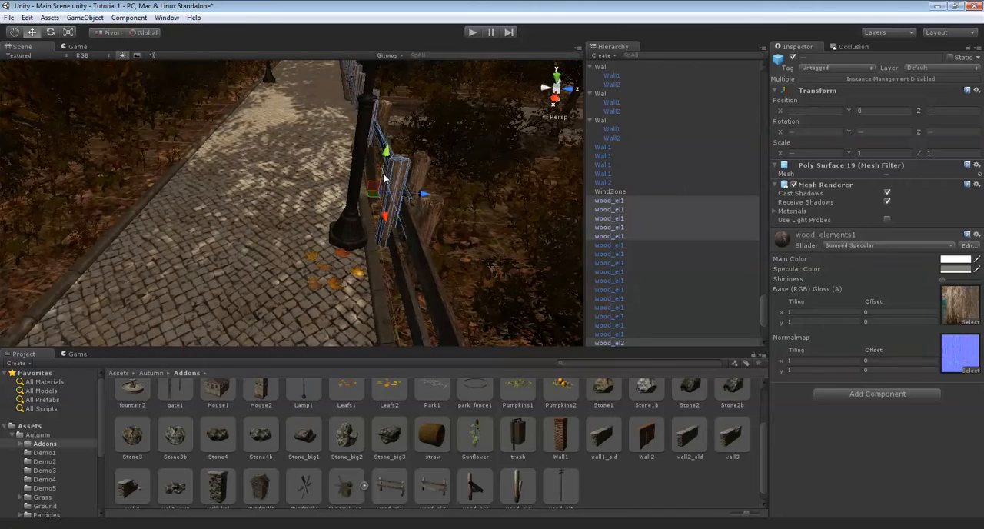
left_click_drag(400, 192, 176, 182)
Fine-tune the rotation and position of the copied fence row so it runs parallel to the opposite kerb
key("Up")
key("Up")
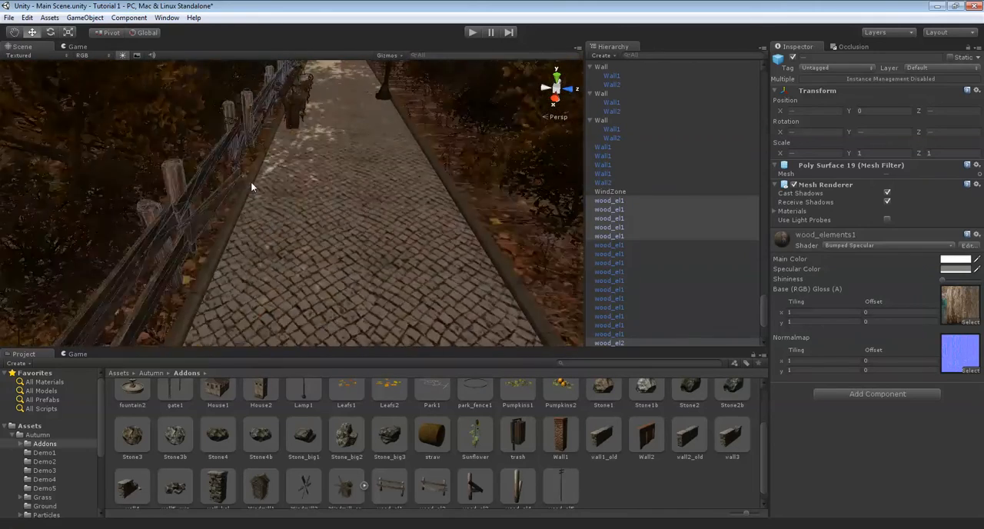
key("Up")
right_click_drag(484, 160, 366, 205)
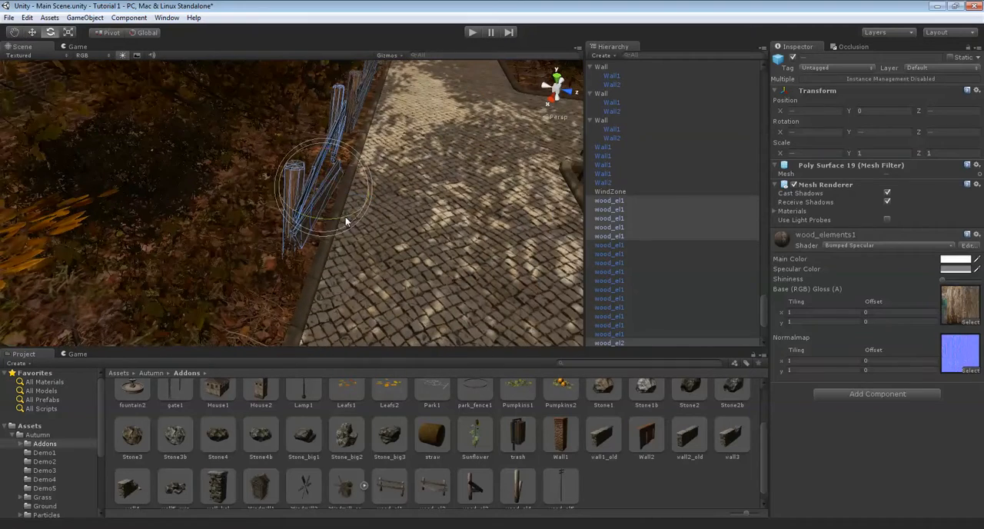
right_click_drag(342, 217, 379, 151)
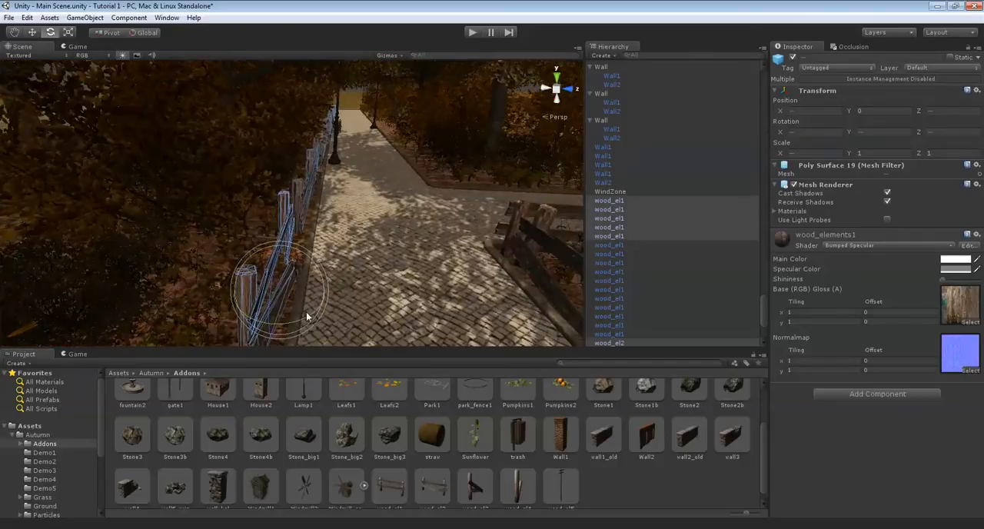
key("w")
right_click_drag(309, 313, 273, 342)
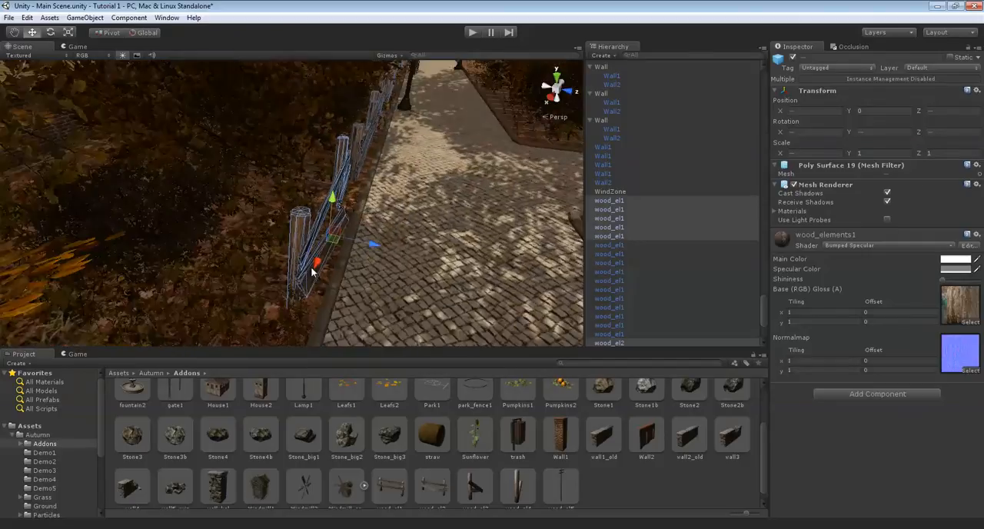
left_click_drag(373, 251, 368, 250)
right_click_drag(367, 250, 377, 162)
Place a wood_el1 fence across the path's end, at about X 291.3, Z 157.4, and set its Y rotation to -90
left_click_drag(289, 151, 49, 169)
right_click_drag(49, 169, 517, 69)
right_click_drag(181, 144, 442, 146)
left_click_drag(442, 146, 46, 142)
right_click_drag(353, 181, 268, 255)
left_click_drag(216, 319, 135, 319)
right_click_drag(297, 243, 276, 261)
scroll(380, 461, "down", 1)
left_click_drag(387, 478, 358, 168)
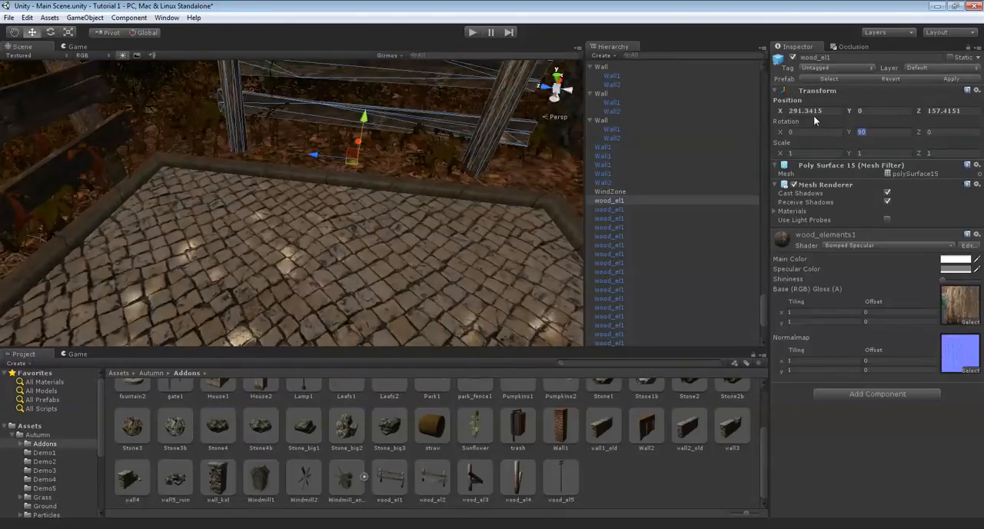
type("-90")
key("Return")
Fit the closing fence across the path: X scale about 1.48, position about X 291.0, Z 157.7, Y rotation about -88.9
right_click_drag(338, 157, 332, 153)
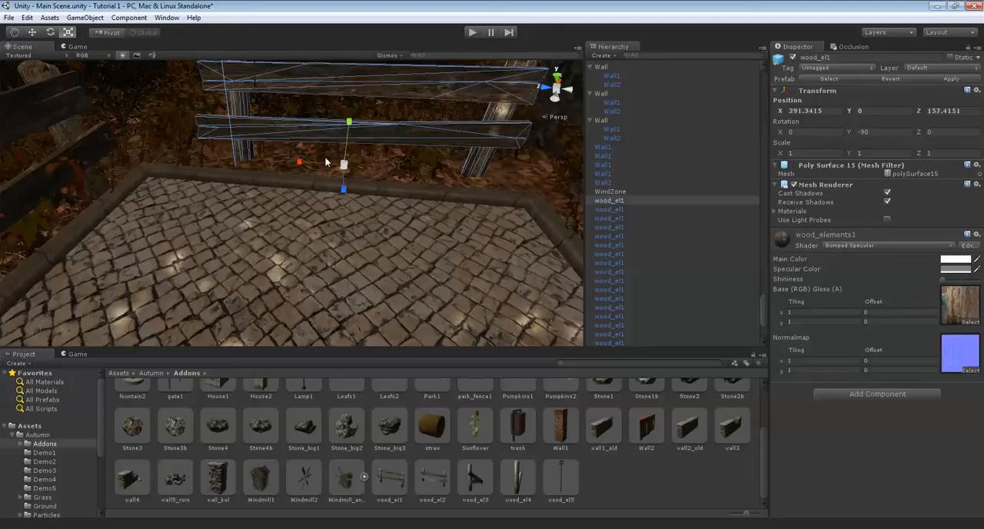
left_click_drag(302, 159, 281, 160)
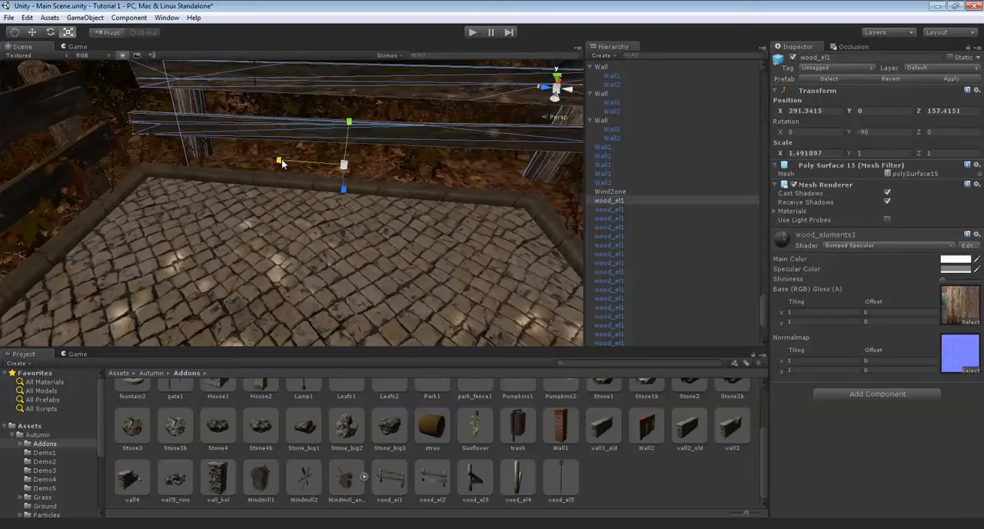
right_click_drag(281, 159, 328, 124)
key("w")
left_click_drag(284, 196, 231, 245)
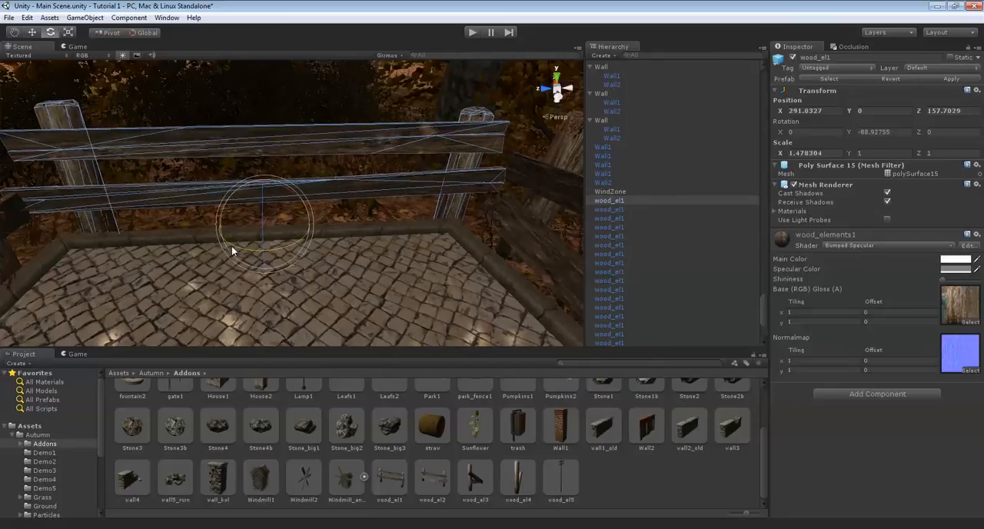
left_click(348, 220)
right_click_drag(350, 216, 447, 192)
scroll(326, 208, "down", 5)
right_click_drag(327, 207, 604, 472)
key("w")
left_click_drag(597, 427, 376, 213)
right_click_drag(376, 212, 434, 198)
key("Delete")
Select the connected run of wood_el1 and wood_el2 fence sections along the paved path's kerb as one group
left_click(348, 230)
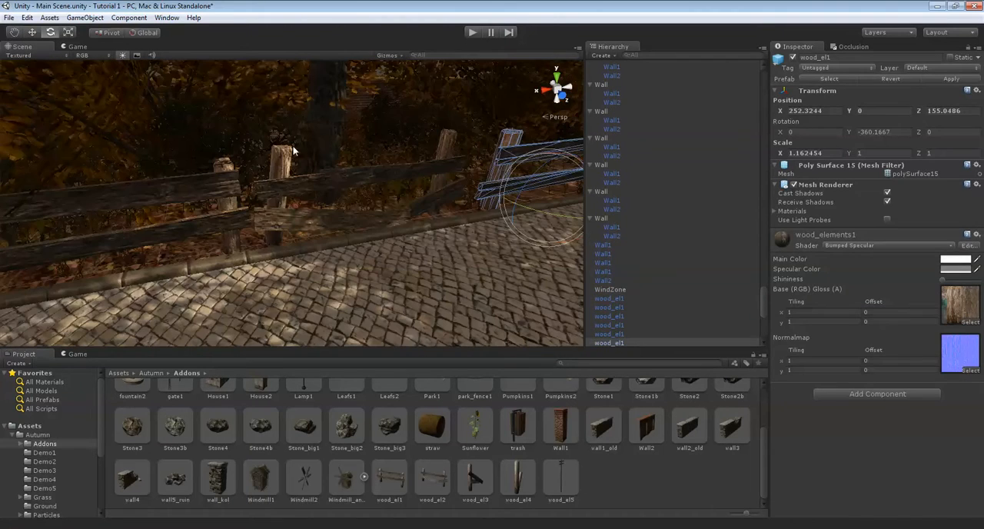
left_click(333, 185, "shift")
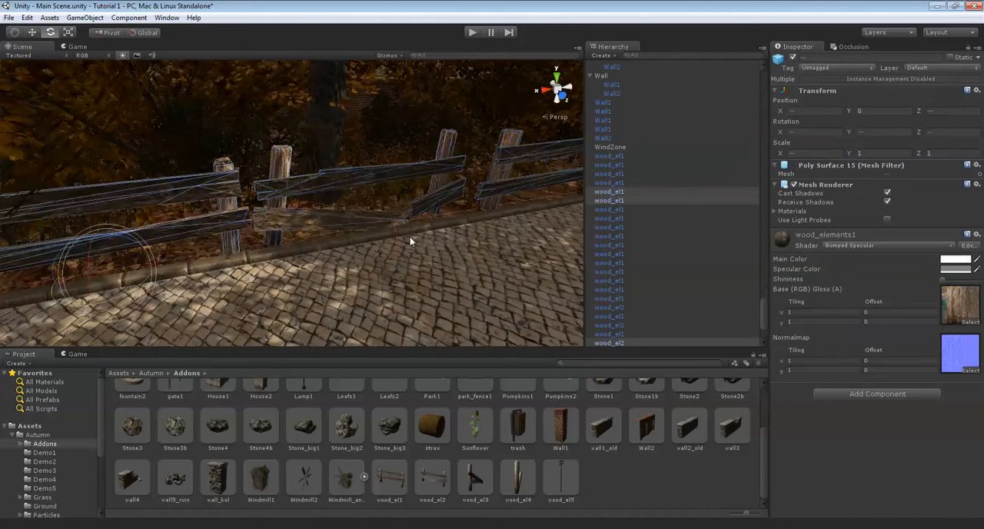
key("f")
left_click(149, 164, "shift")
right_click_drag(149, 165, 49, 132)
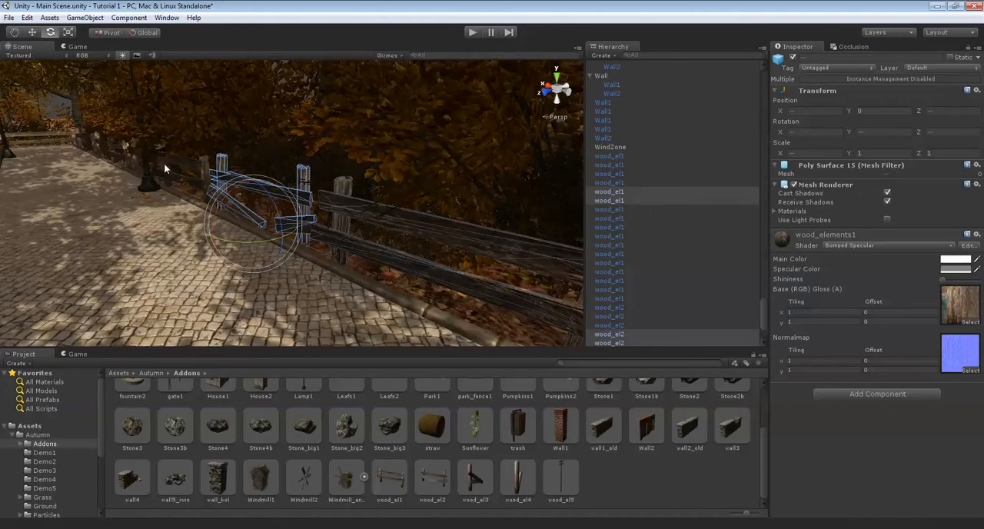
left_click(178, 165, "shift")
right_click_drag(178, 166, 334, 170)
key("f")
scroll(315, 201, "up", 4)
right_click_drag(312, 202, 336, 235)
left_click(357, 198, "shift")
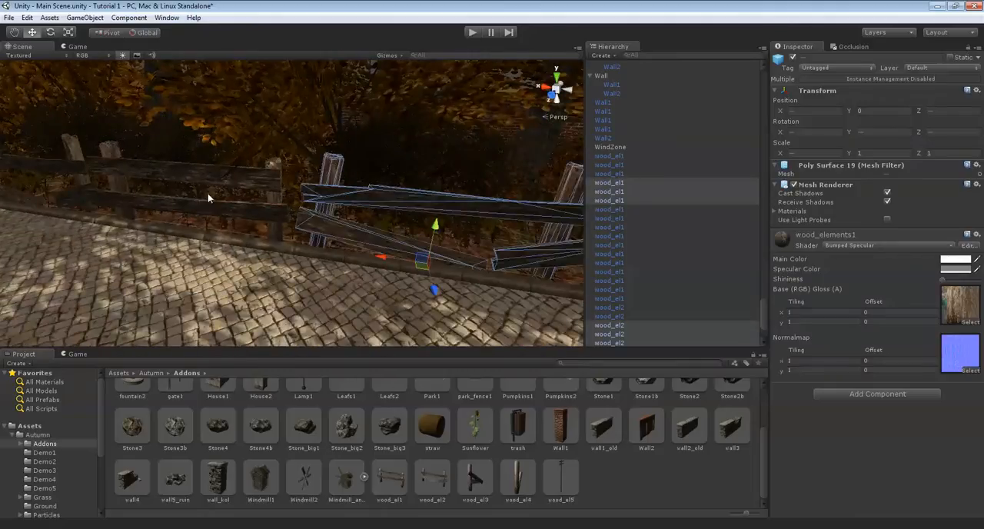
left_click(211, 186, "shift")
right_click_drag(253, 189, 195, 167)
left_click(200, 178, "shift")
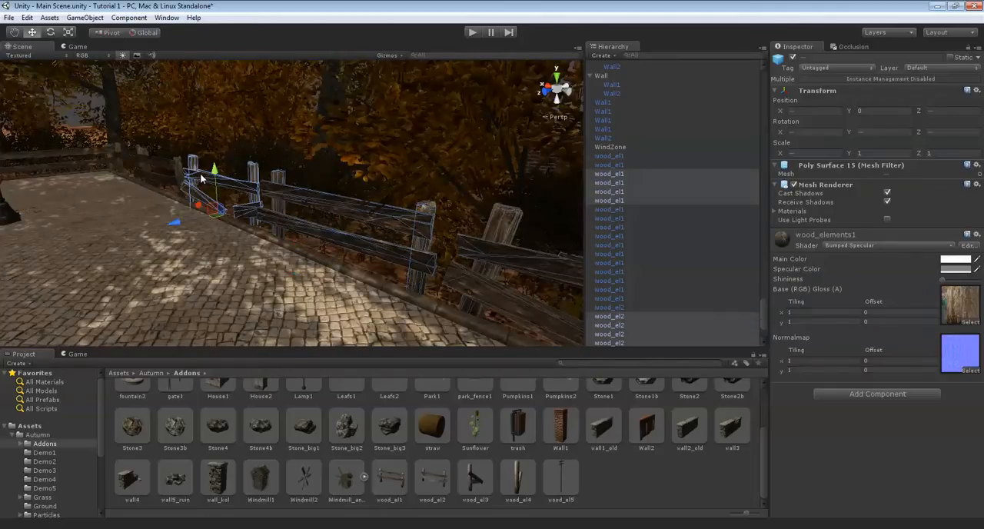
left_click(153, 164, "shift")
left_click(125, 156, "shift")
right_click_drag(126, 156, 30, 277)
Duplicate the selected fence row and slide the copy along the kerb to extend the fence past the lamp
key("ctrl+d")
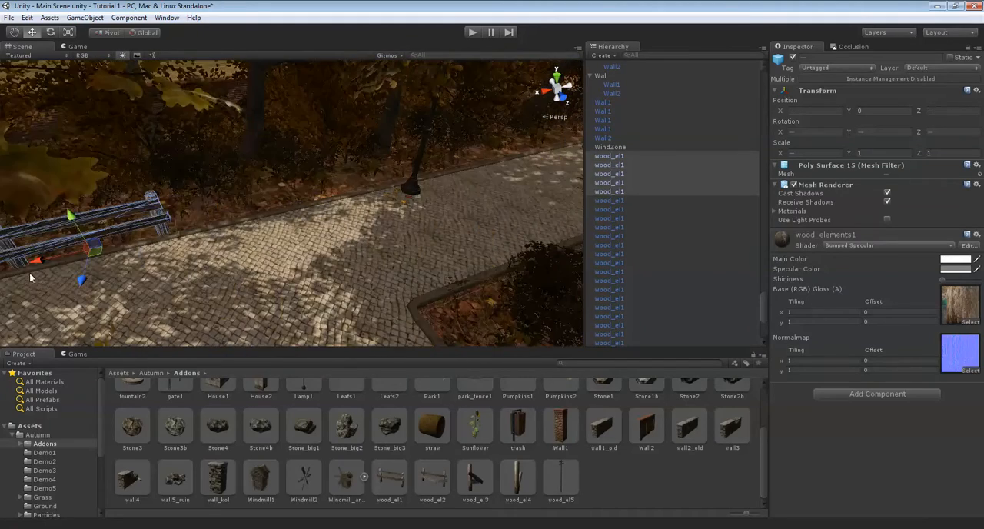
left_click_drag(43, 261, 247, 143)
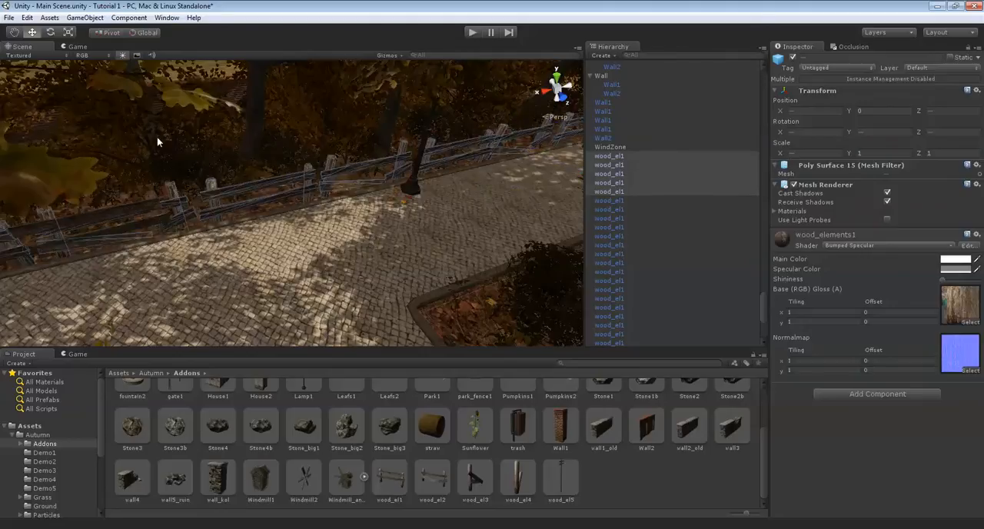
left_click_drag(389, 166, 619, 119)
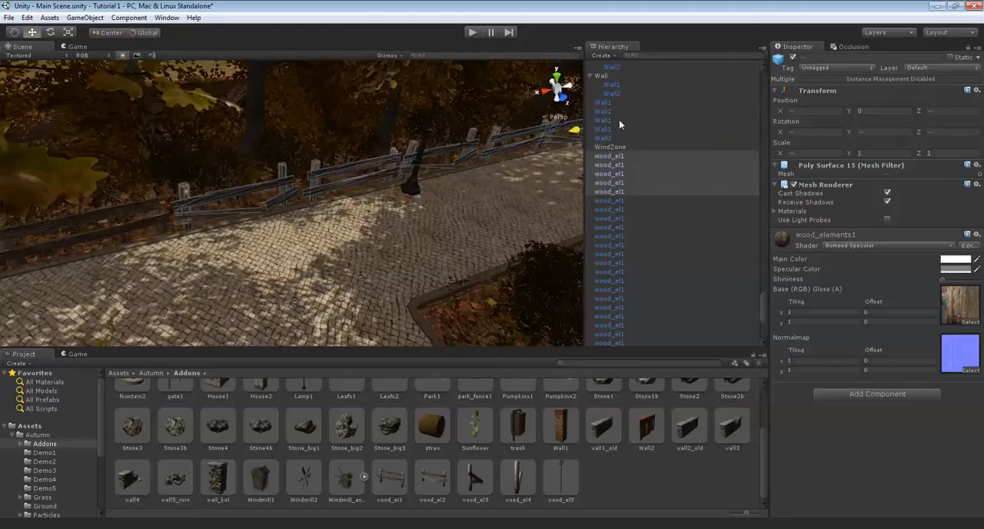
key("f")
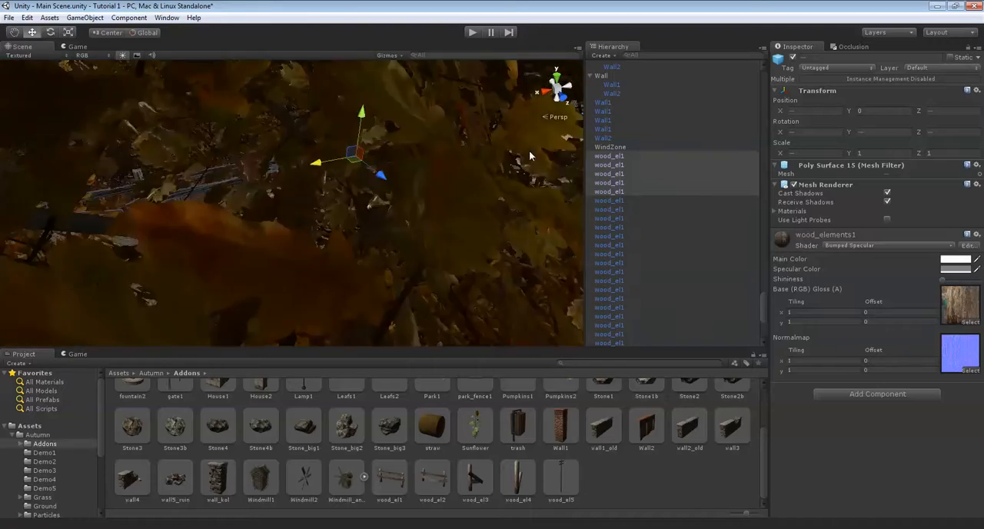
scroll(526, 159, "up", 8)
right_click_drag(495, 178, 392, 143)
scroll(345, 196, "up", 2)
left_click(345, 198)
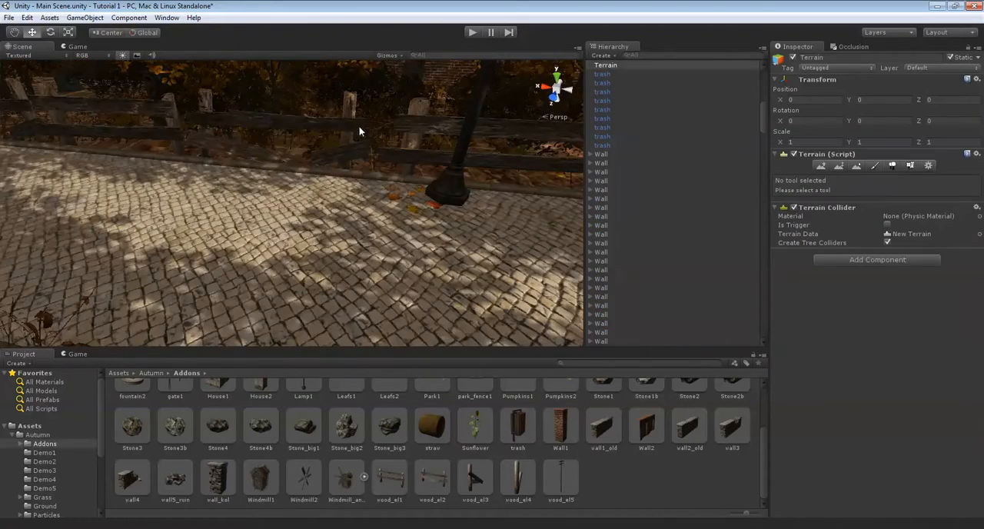
Start a multiple selection of the neighbouring wood_el1 and wood_el2 fence sections around the lamp on the kerb
left_click(315, 126)
right_click_drag(308, 132, 340, 164)
left_click_drag(176, 146, 547, 149)
middle_click_drag(548, 149, 205, 197)
scroll(205, 197, "up", 3)
left_click_drag(159, 211, 275, 213)
right_click_drag(292, 215, 565, 308)
left_click(393, 93)
right_click_drag(392, 92, 308, 230)
scroll(503, 162, "up", 4)
left_click(401, 179)
left_click(338, 105)
left_click(306, 225, "shift")
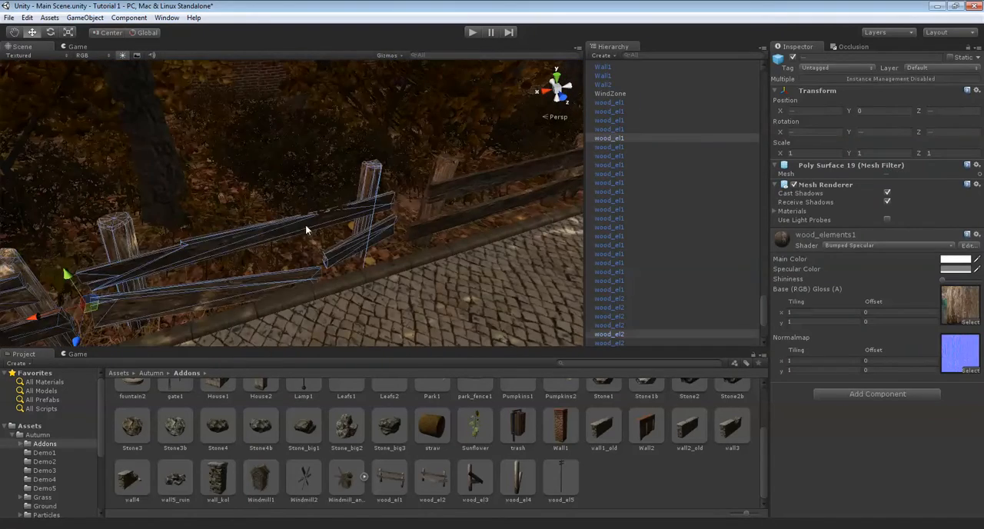
left_click(475, 183, "shift")
right_click_drag(475, 182, 399, 184)
left_click(430, 198)
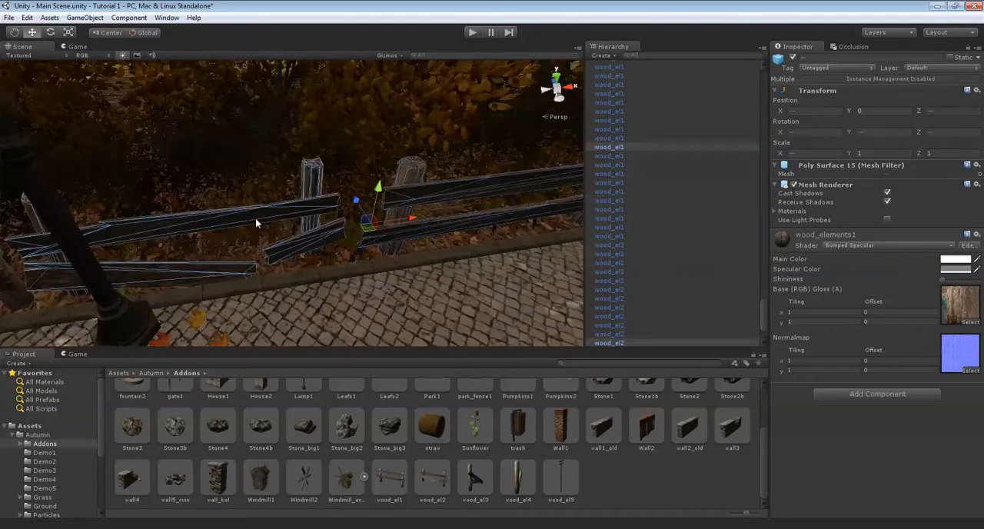
left_click(255, 219, "shift")
right_click_drag(255, 219, 212, 219)
left_click(230, 158, "shift")
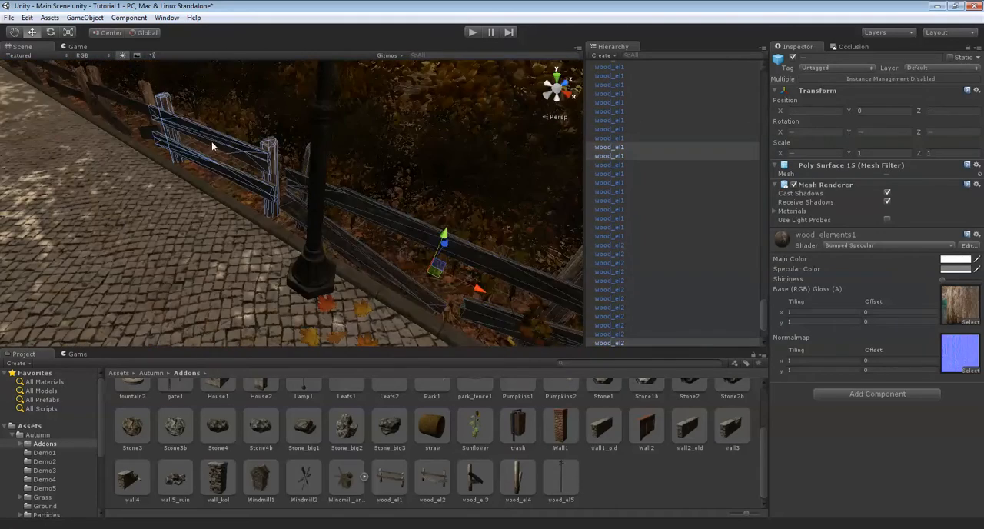
Extend the fence selection along the kerb with the following sections up to the corner of the side path
left_click(139, 109, "shift")
right_click_drag(256, 143, 197, 111)
middle_click_drag(198, 111, 339, 253)
scroll(339, 253, "down", 4)
scroll(339, 253, "up", 5)
right_click_drag(338, 253, 624, 213)
left_click(468, 245, "shift")
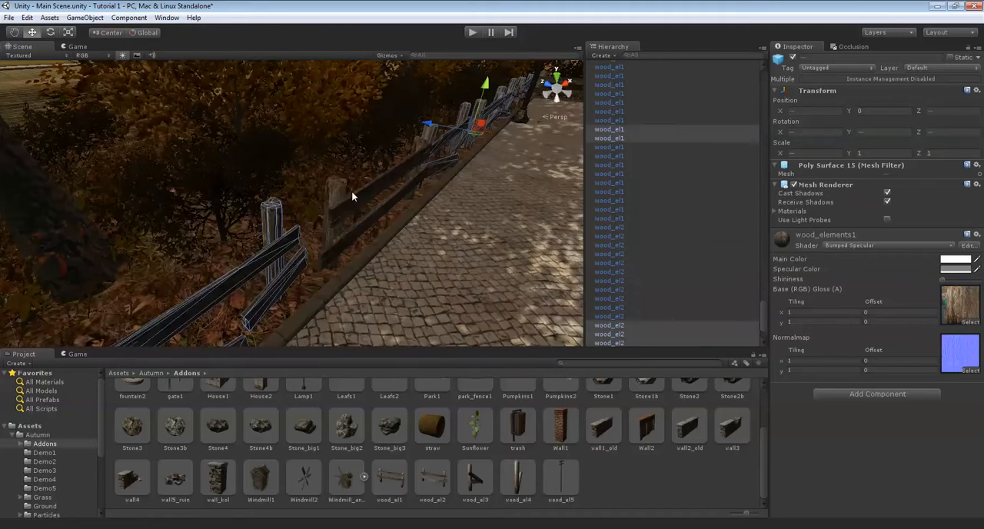
left_click(372, 185, "shift")
right_click_drag(372, 186, 241, 210)
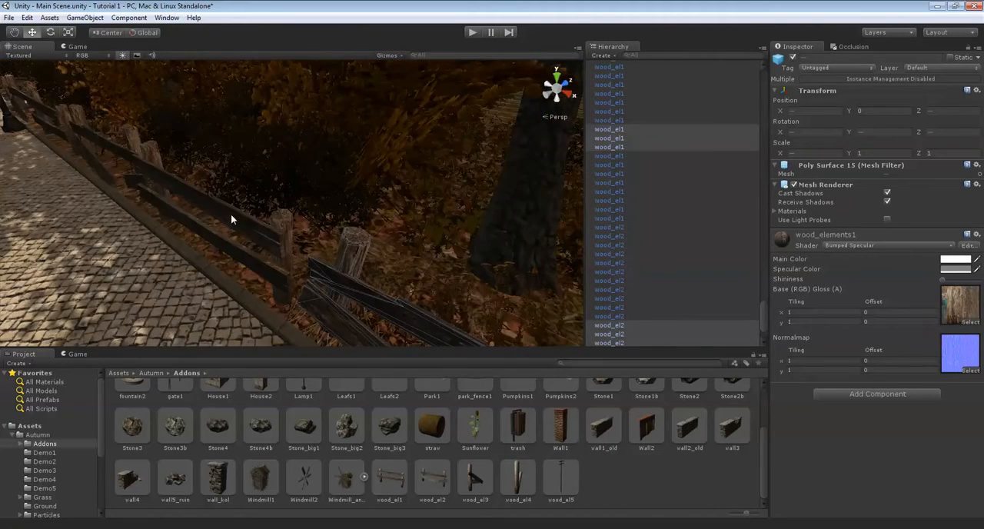
left_click(241, 210, "shift")
left_click(89, 133, "shift")
right_click_drag(89, 133, 361, 167)
left_click(385, 193, "shift")
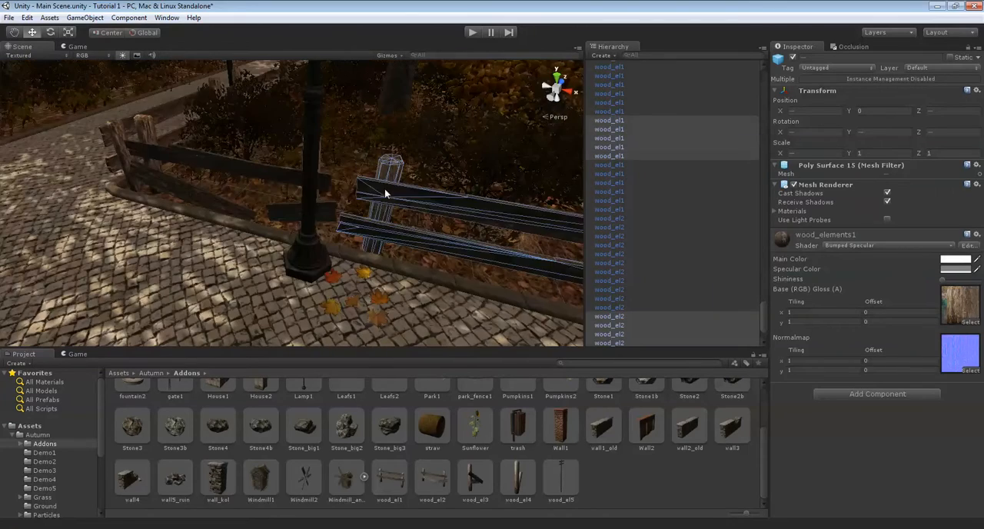
left_click(219, 158, "shift")
right_click_drag(198, 170, 165, 196)
left_click(339, 166, "shift")
Duplicate the selected fence row and move the copy along the kerb beyond the side path, keeping the path's opening clear
left_click(113, 33)
scroll(275, 273, "down", 5)
middle_click_drag(275, 273, 513, 246)
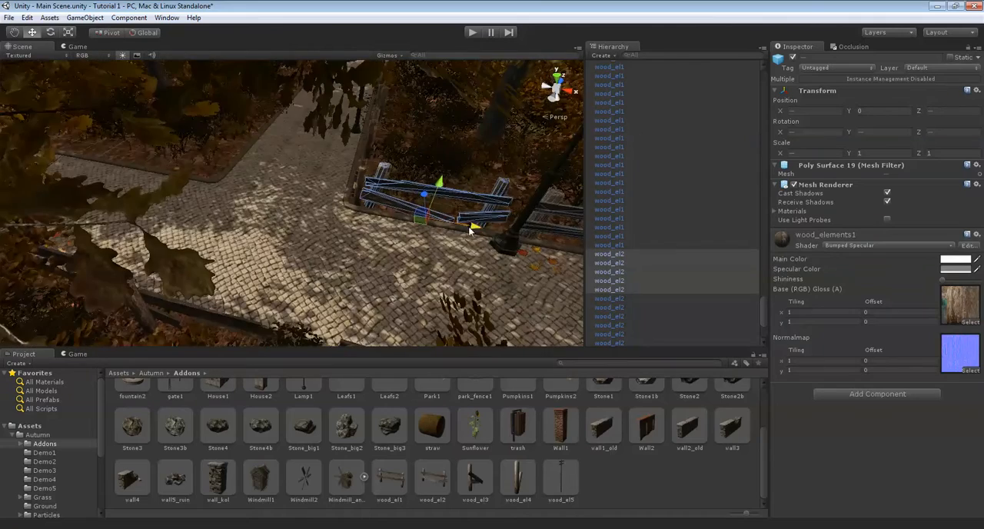
left_click_drag(471, 230, 280, 196)
middle_click_drag(280, 196, 849, 24)
middle_click_drag(123, 231, 262, 234)
left_click_drag(262, 234, 26, 182)
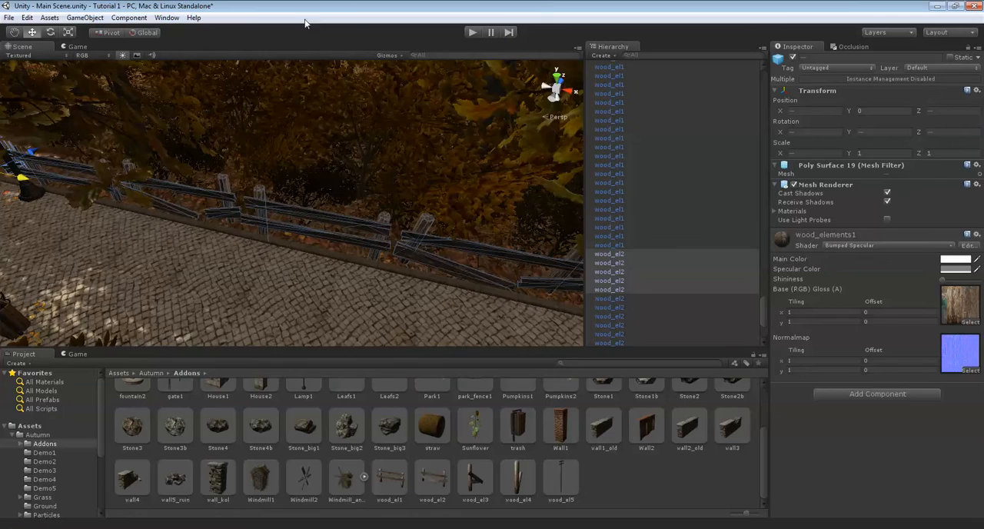
left_click(116, 33)
left_click_drag(238, 137, 232, 262, "alt")
scroll(285, 133, "up", 3)
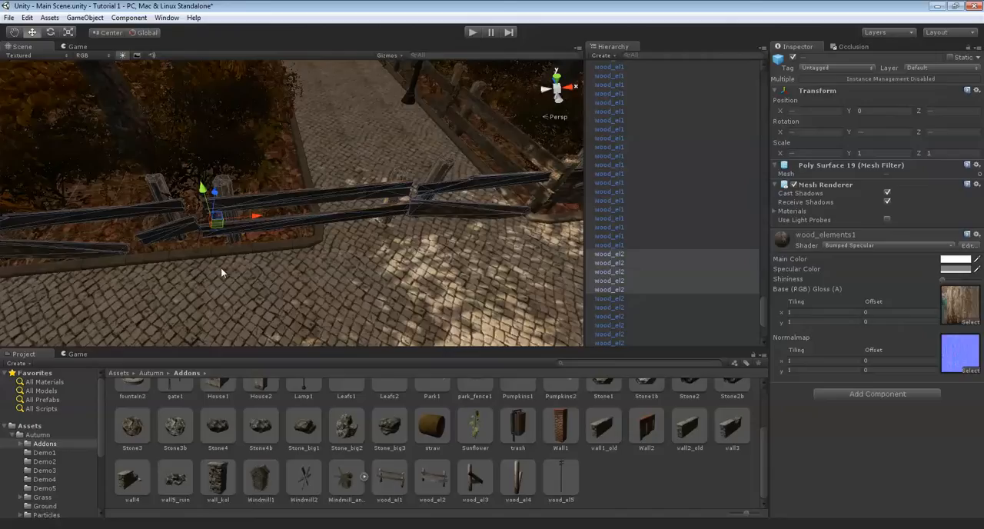
left_click_drag(258, 216, 204, 281)
right_click_drag(223, 272, 282, 251)
Shorten the last wood_el2 section beside the brick gate pillar to an X scale of about 0.80
left_click(210, 239)
right_click_drag(210, 239, 338, 128)
left_click(338, 128)
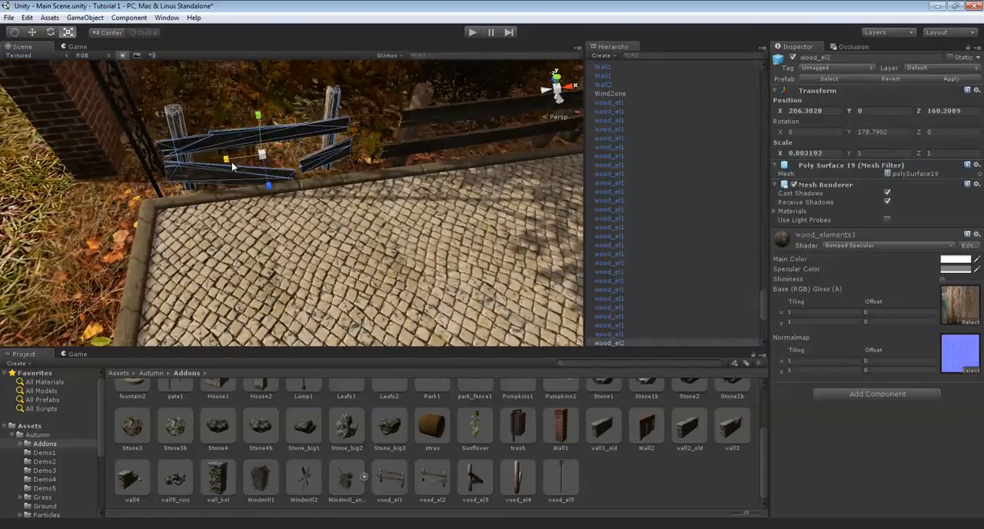
left_click_drag(298, 158, 311, 156)
Select the whole run of wood_el1 and wood_el2 fence sections lining one side of the side path
left_click(20, 247)
right_click_drag(20, 247, 322, 199)
left_click(404, 176)
right_click_drag(403, 176, 308, 233)
left_click(286, 232, "shift")
left_click(238, 210, "shift")
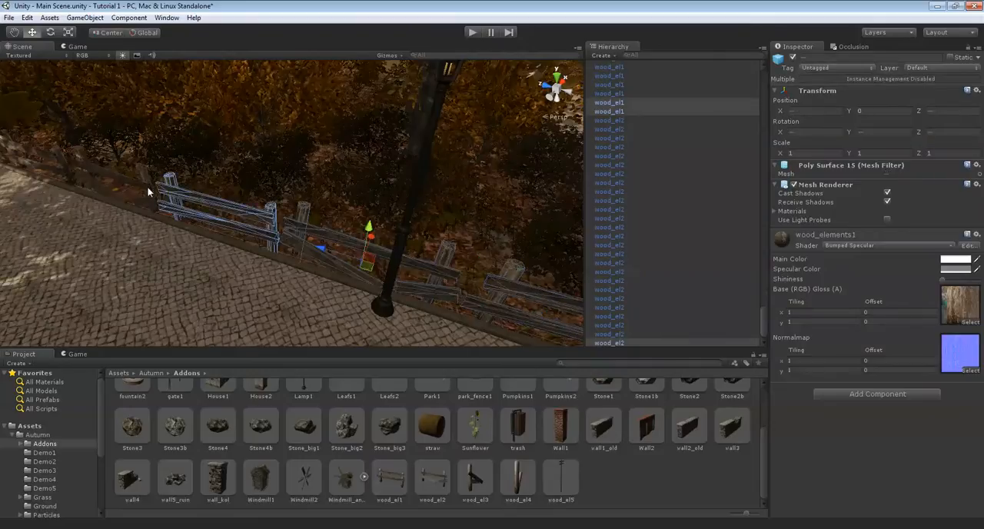
right_click_drag(246, 172, 485, 145)
left_click(502, 184, "shift")
left_click(408, 191, "shift")
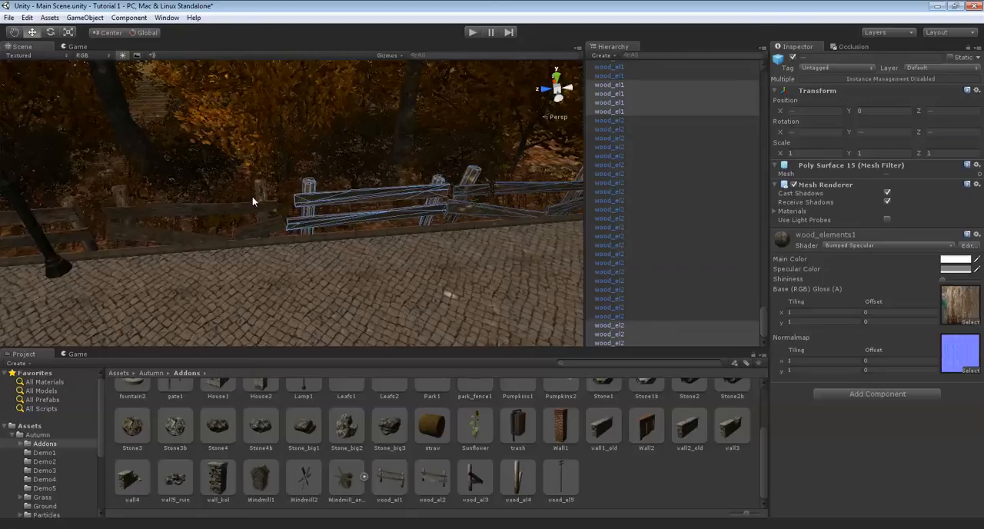
left_click(213, 206, "shift")
right_click_drag(214, 205, 187, 204)
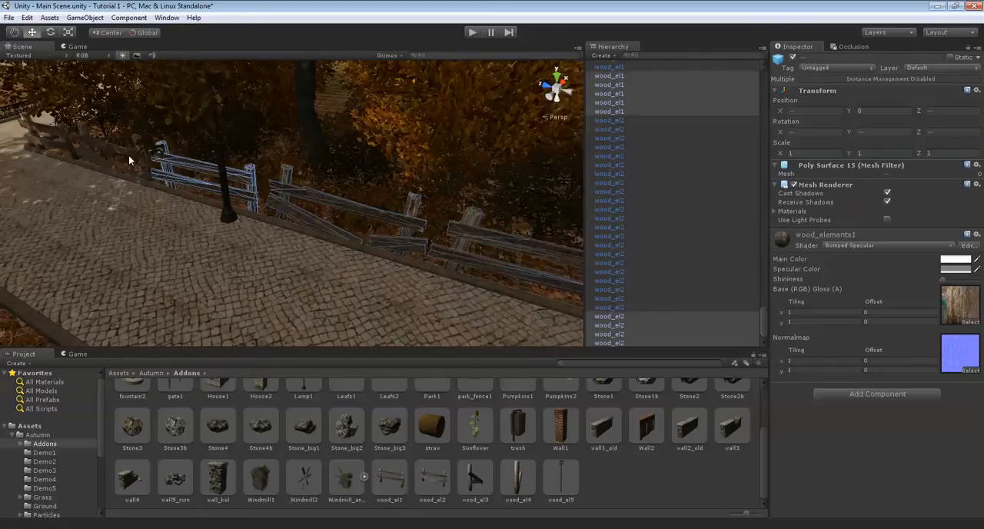
left_click(61, 132, "shift")
right_click_drag(61, 132, 282, 147)
Turn a copy of the side path's fence row to face the other way and move it to the opposite kerb
left_click(283, 147, "shift")
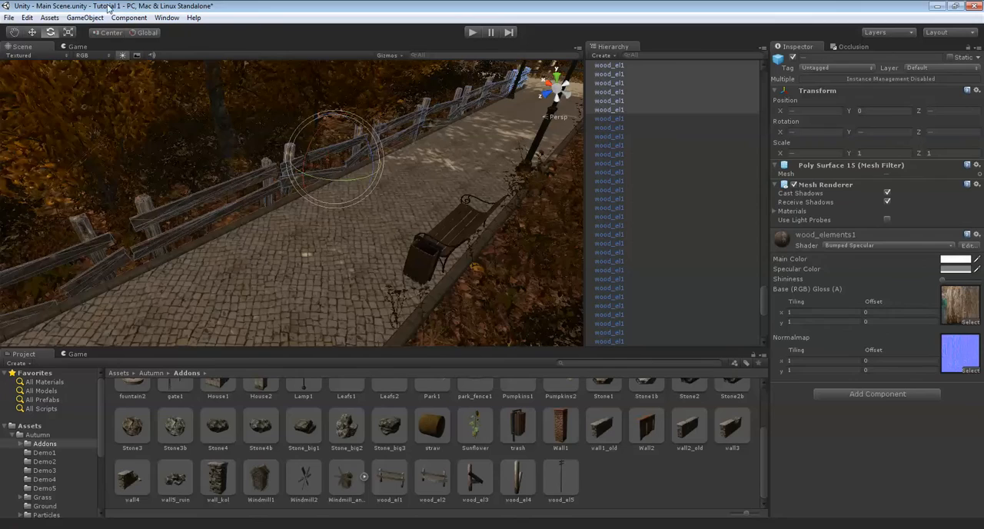
key("w")
right_click_drag(532, 197, 274, 244)
left_click_drag(291, 258, 591, 263)
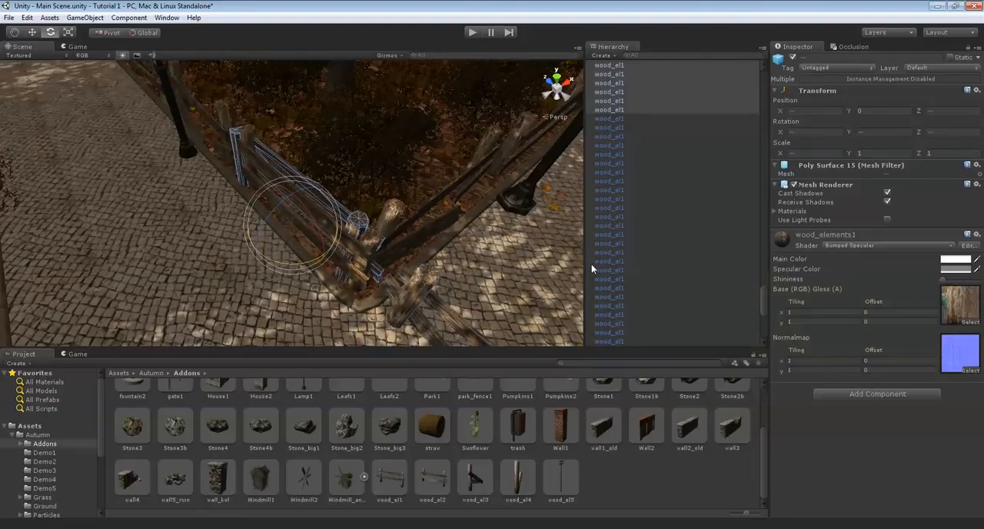
middle_click_drag(466, 258, 316, 254)
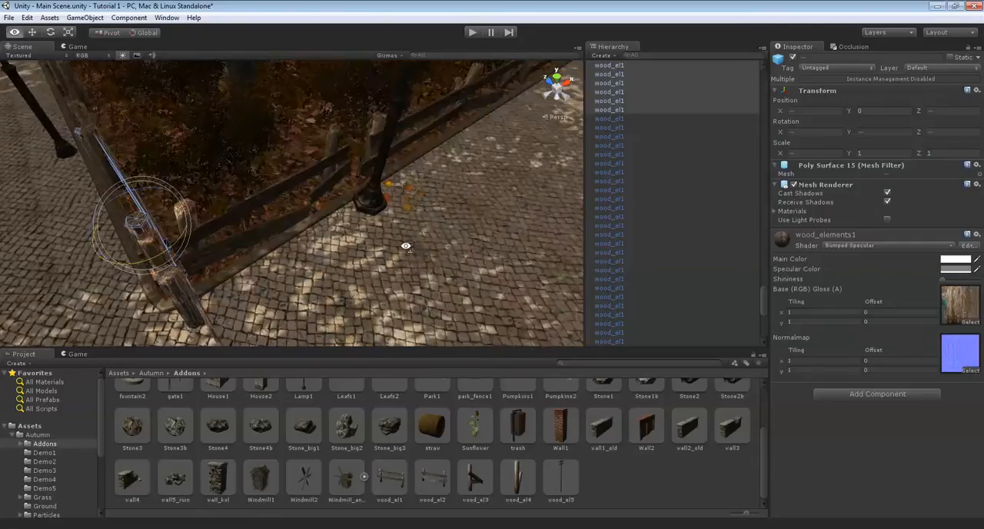
left_click_drag(450, 258, 326, 224, "alt")
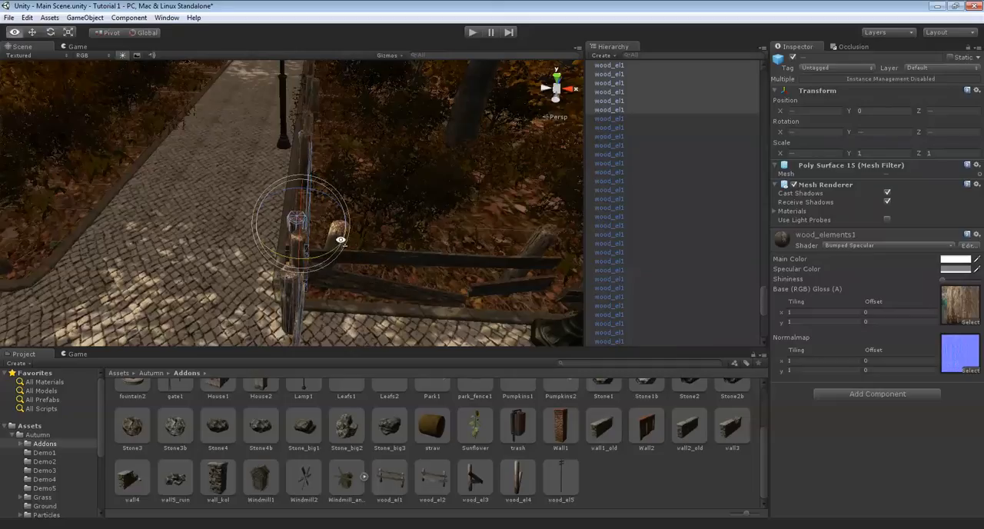
right_click_drag(340, 239, 325, 231)
key("w")
left_click_drag(364, 232, 143, 226)
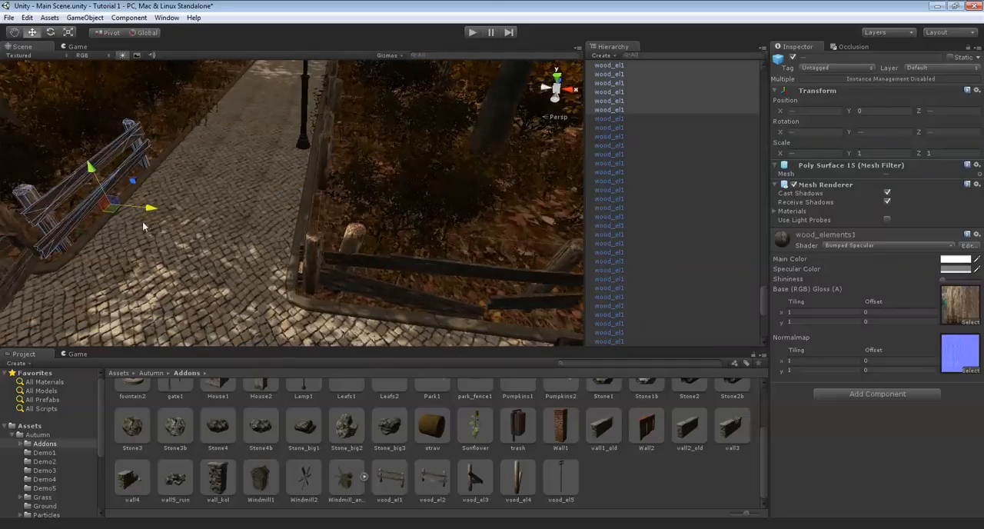
right_click_drag(146, 226, 103, 46)
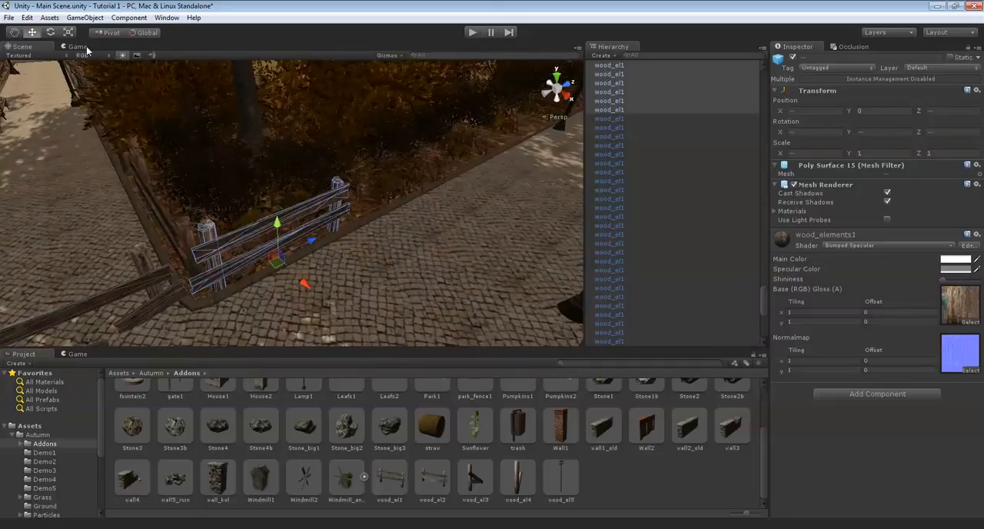
Align the copied fence row along the kerb behind the bench and trash bin, and deselect it
left_click(108, 37)
left_click_drag(369, 154, 415, 176, "alt")
scroll(415, 172, "up", 10)
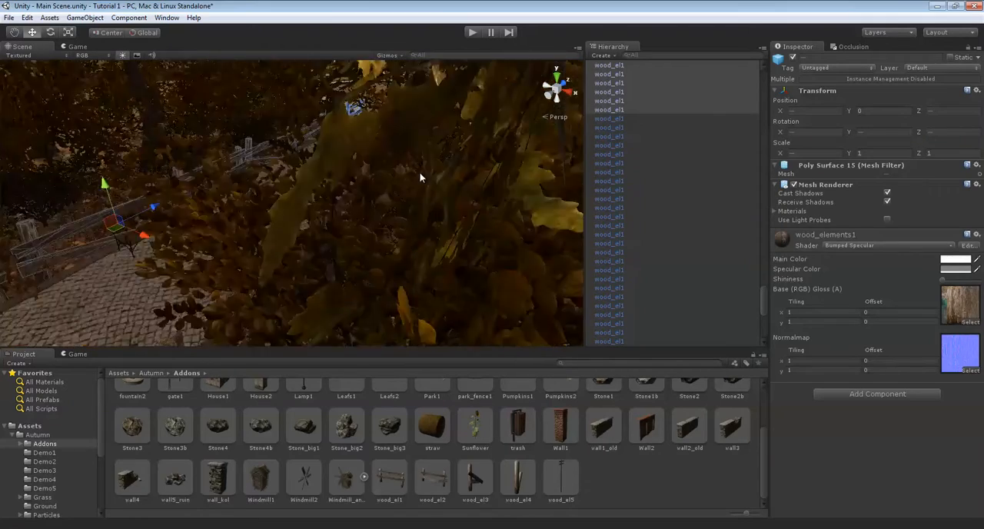
scroll(420, 176, "up", 4)
left_click_drag(422, 176, 292, 197, "alt")
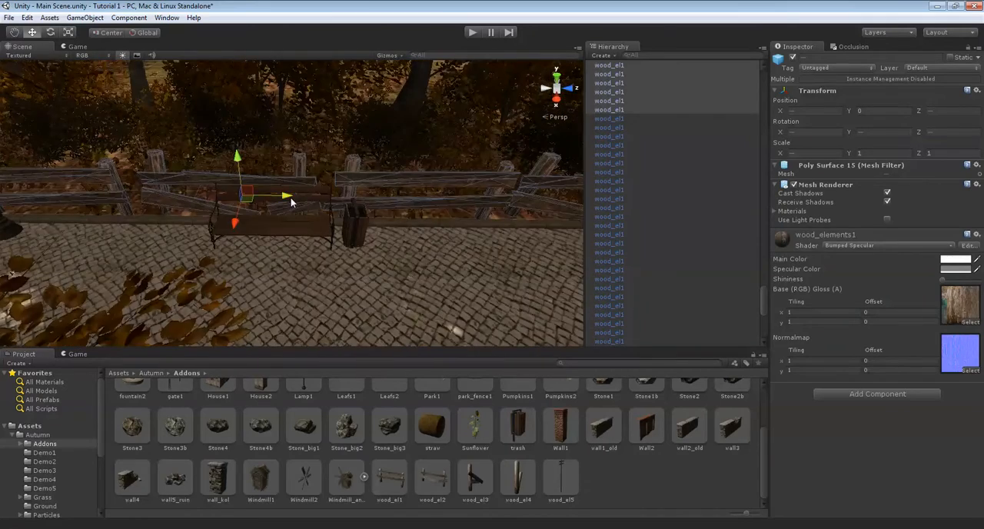
left_click(343, 146)
left_click_drag(343, 145, 342, 177, "alt")
left_click_drag(319, 146, 483, 157, "alt")
key("w")
right_click_drag(483, 158, 123, 139)
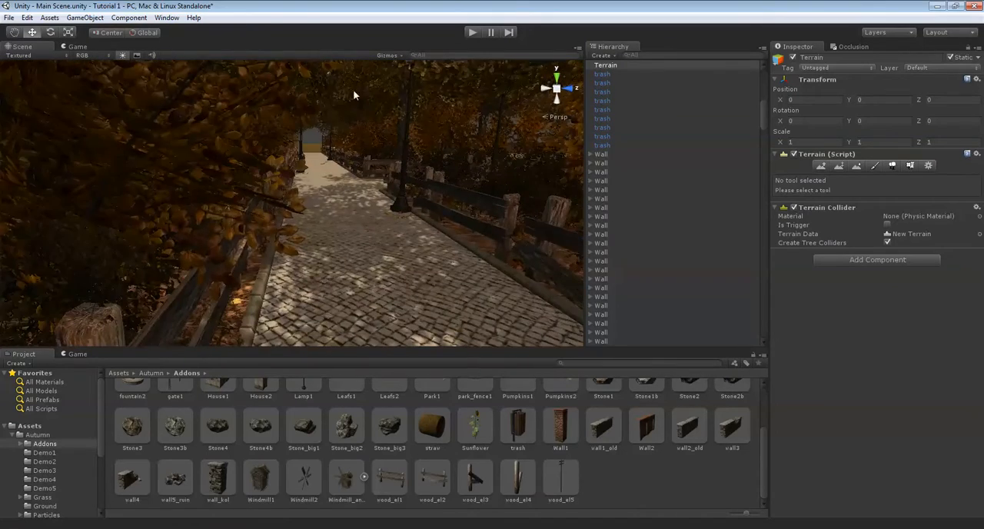
left_click_drag(438, 108, 557, 179, "alt")
scroll(561, 175, "up", 5)
scroll(623, 155, "up", 6)
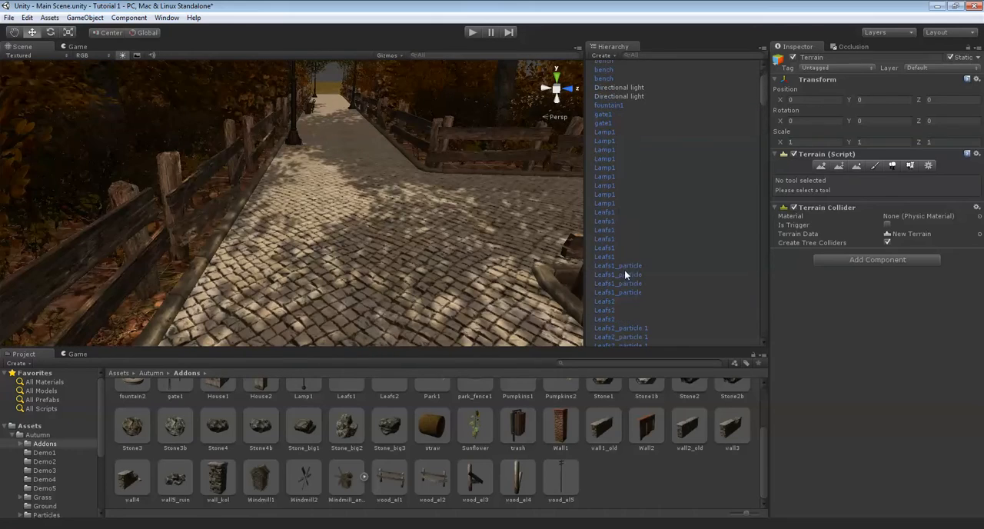
left_click(622, 274)
left_click_drag(392, 85, 369, 150, "alt")
scroll(367, 150, "down", 6)
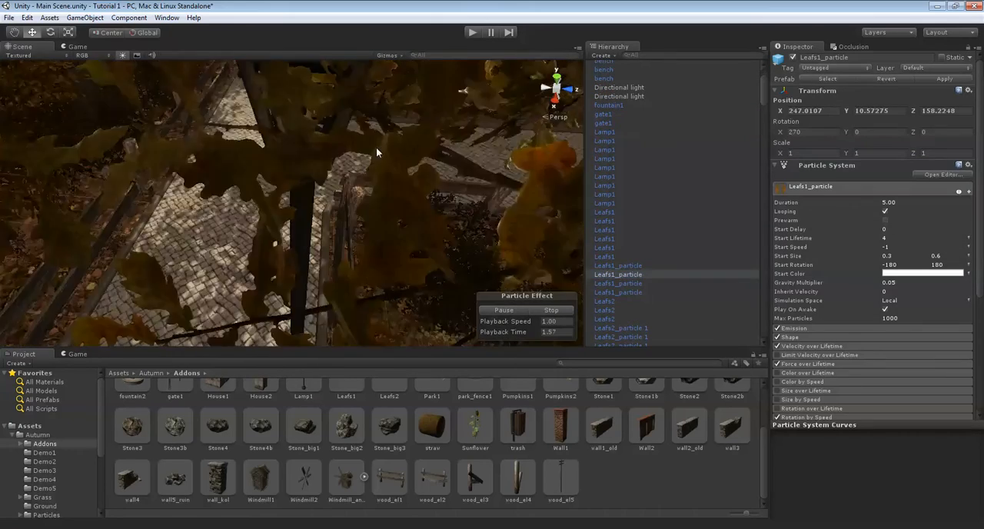
scroll(315, 212, "down", 8)
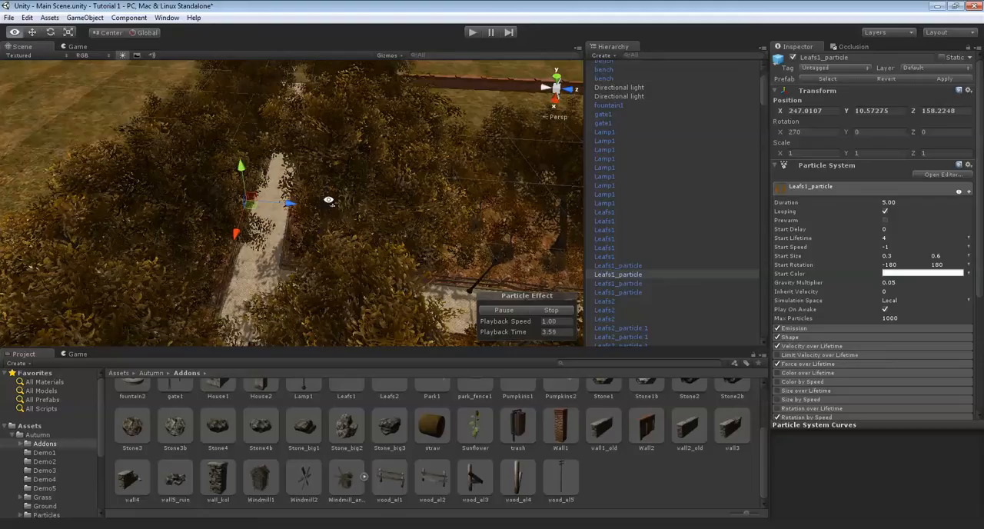
key("ctrl+d")
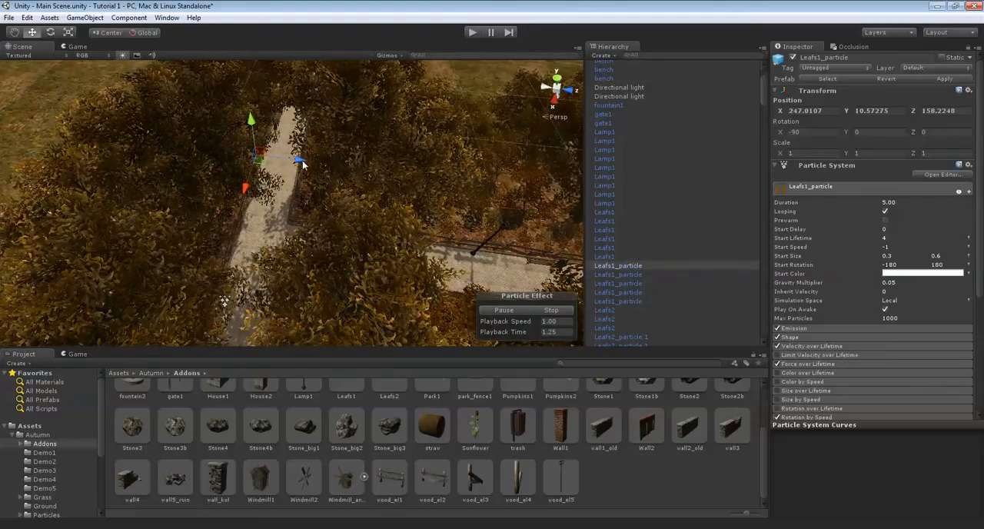
key("Delete")
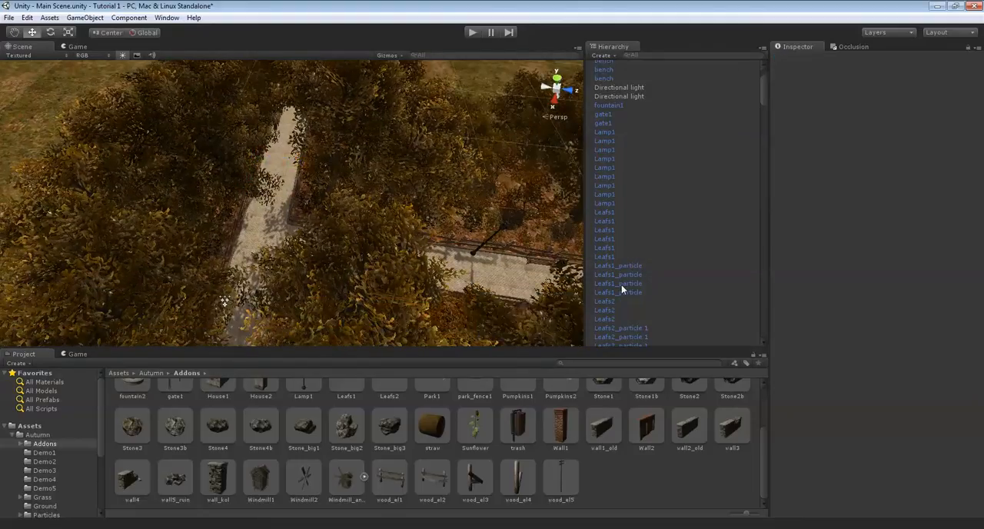
Place a copy of the Leafs2_particle 1 effect above the paved side path near the path junction
left_click(640, 328)
right_click_drag(323, 265, 840, 203)
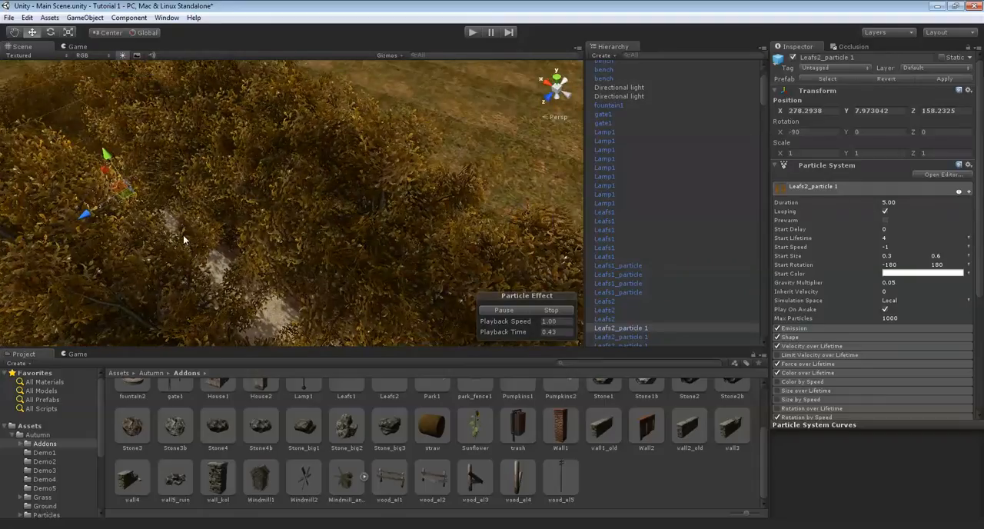
right_click_drag(359, 274, 594, 228)
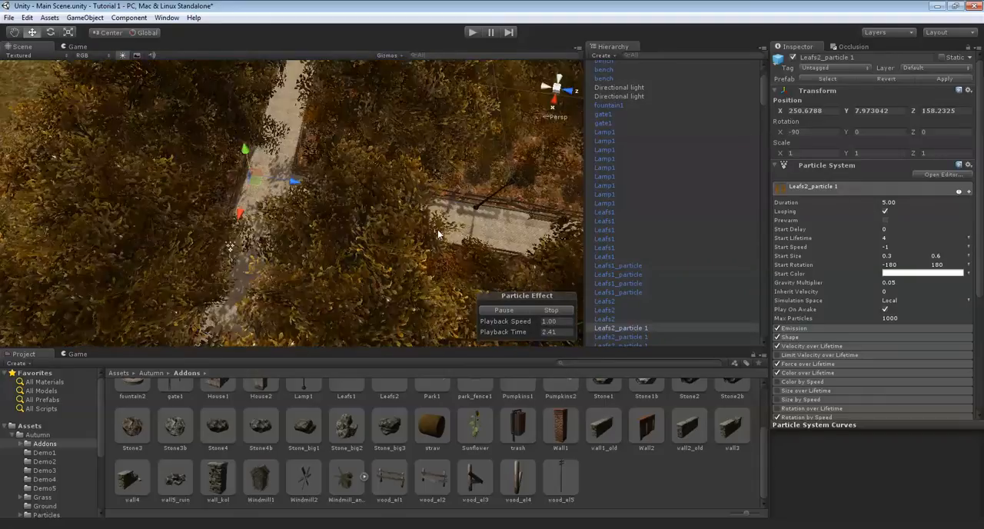
left_click_drag(206, 253, 245, 316)
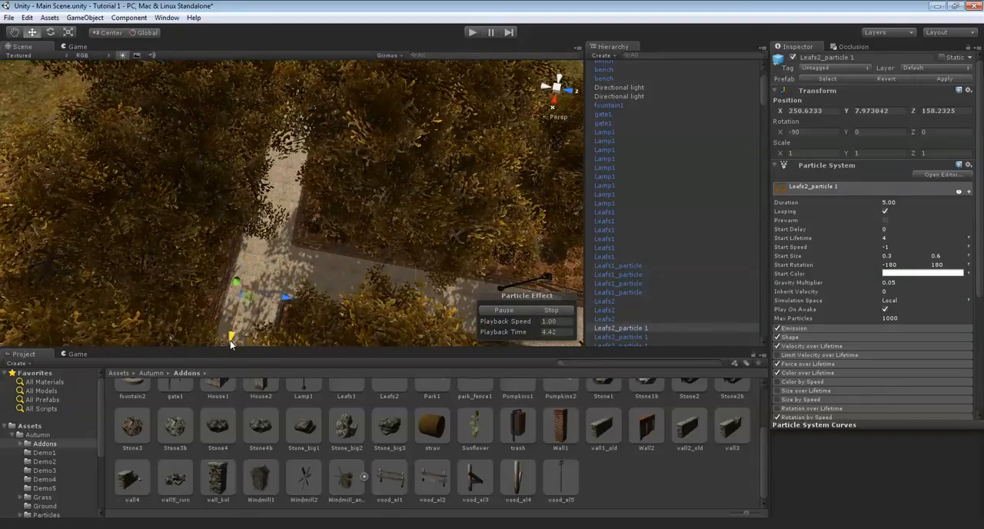
Place a copy of the Leafs1_particle effect farther along the side path, at about X 249 and Z 181
right_click_drag(477, 265, 368, 254)
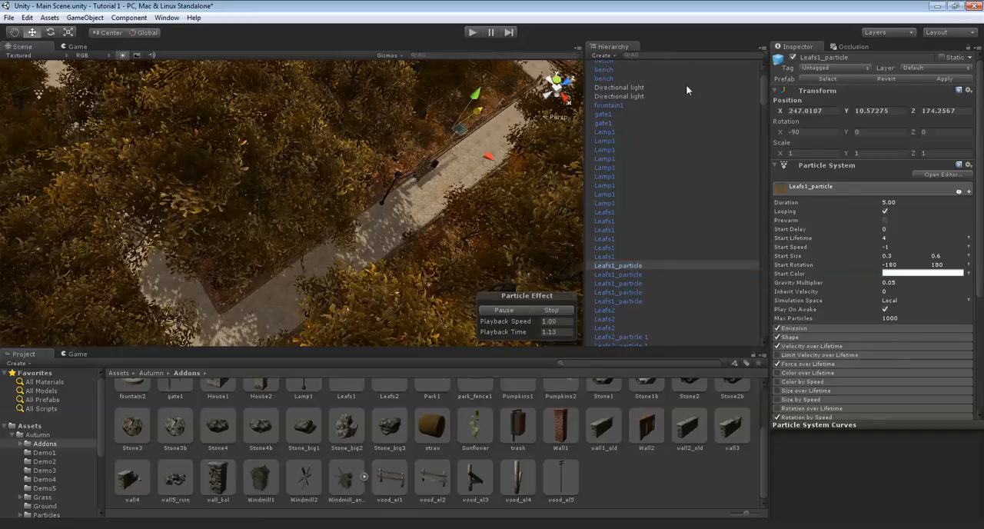
right_click_drag(690, 86, 572, 172)
left_click_drag(372, 206, 453, 232)
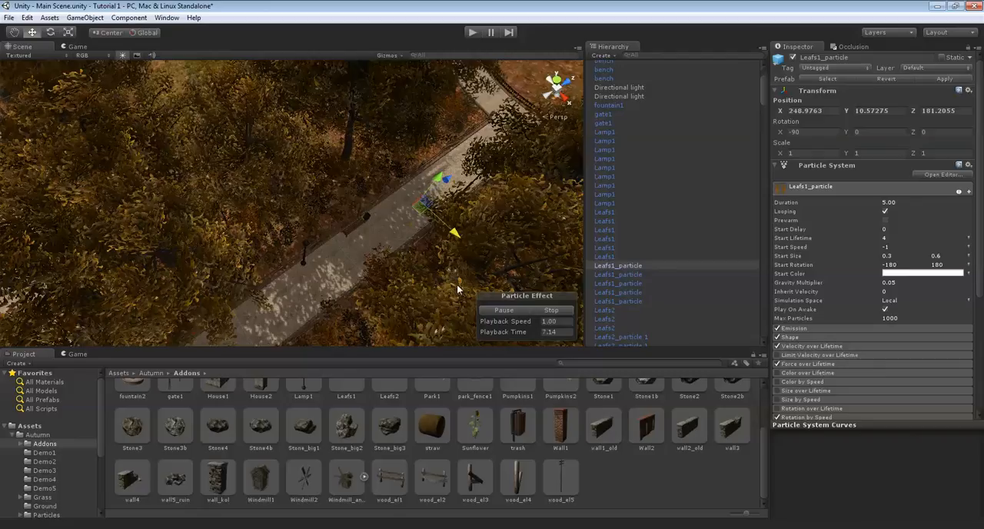
Place another copy of Leafs2_particle 1 at the far end of the side path, at about X 245.6 and Z 193.7
left_click(621, 337)
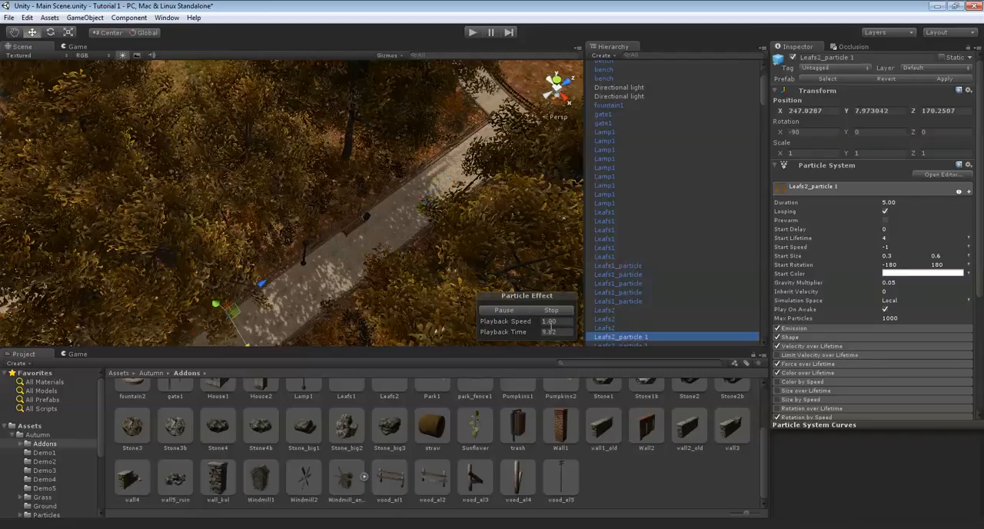
left_click_drag(588, 104, 637, 53)
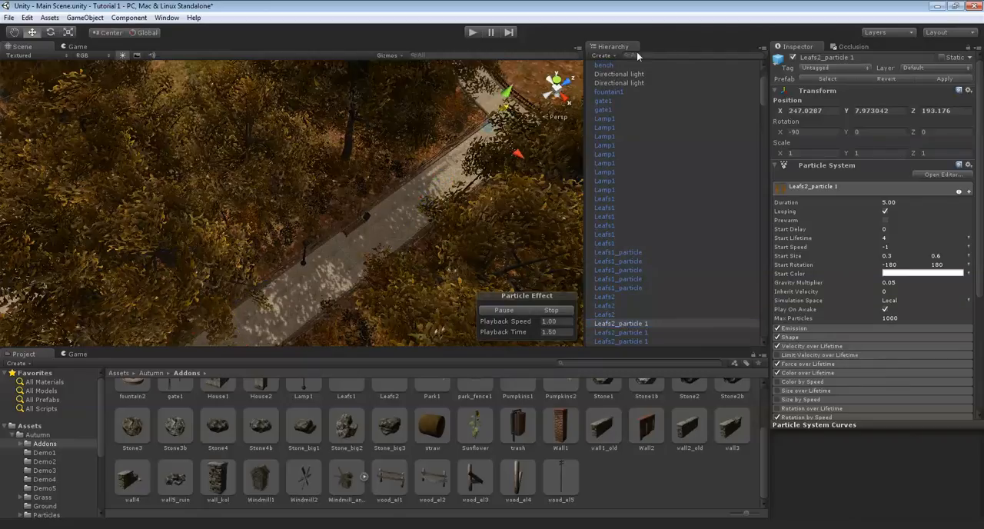
middle_click_drag(621, 114, 322, 242)
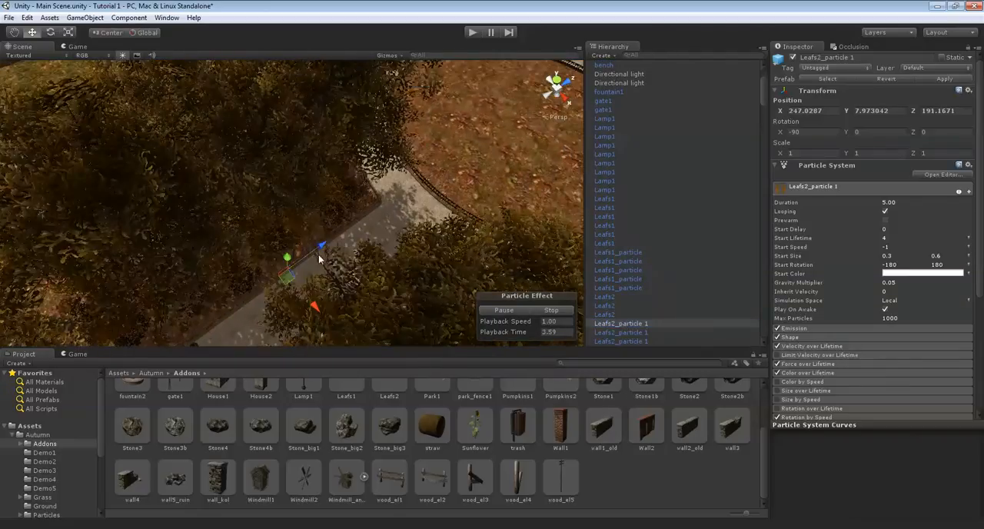
left_click_drag(319, 254, 380, 226)
left_click(330, 247)
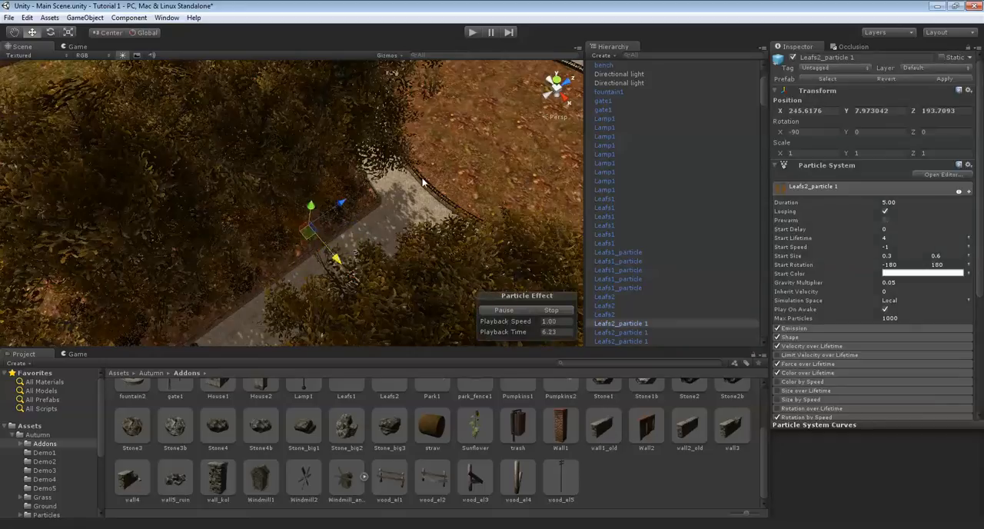
left_click(338, 260)
Run the scene in play mode and bring the project assets back in place of the game view
scroll(369, 214, "up", 3)
scroll(370, 214, "up", 5)
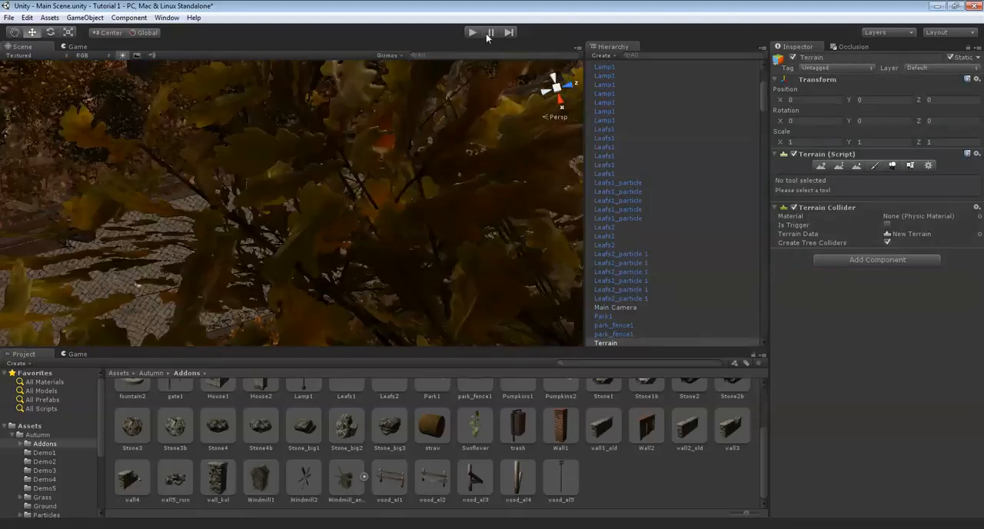
left_click(475, 32)
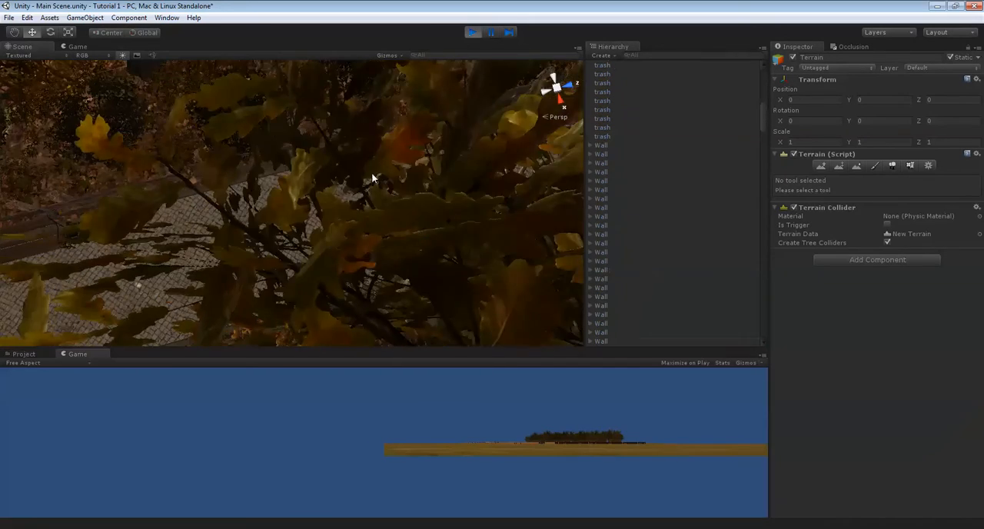
scroll(377, 175, "up", 6)
right_click_drag(430, 180, 17, 367)
left_click(18, 355)
Examine the fences, benches and falling leaves along the paved paths while the scene runs, and stop play mode
right_click_drag(406, 160, 321, 72)
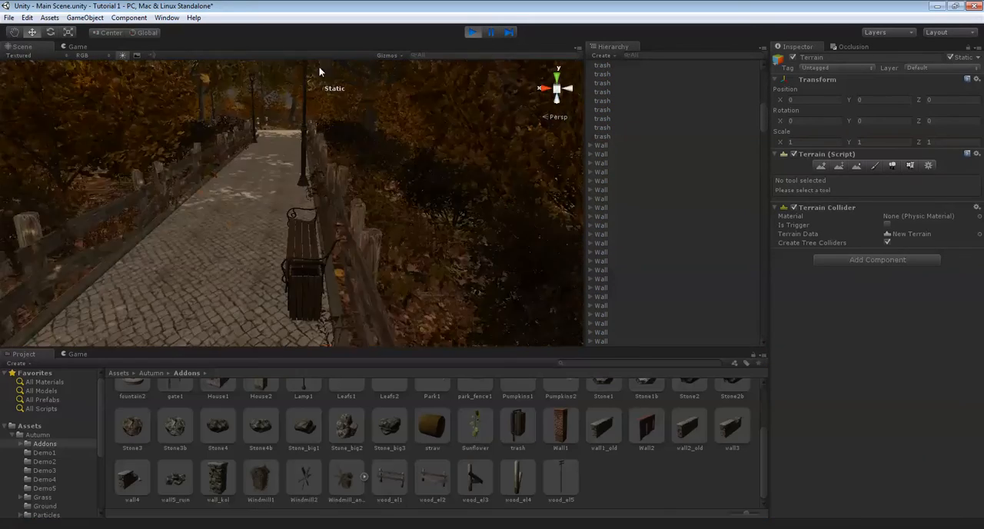
scroll(350, 135, "up", 2)
right_click_drag(361, 156, 353, 131)
scroll(416, 148, "up", 4)
scroll(419, 150, "up", 6)
right_click_drag(538, 183, 652, 197)
right_click_drag(261, 108, 469, 115)
scroll(312, 176, "up", 4)
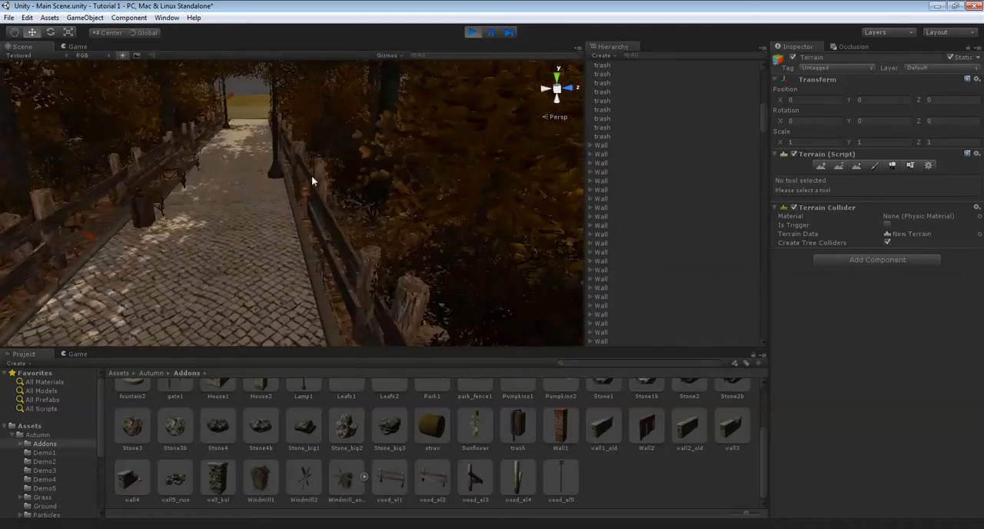
scroll(356, 163, "up", 6)
right_click_drag(306, 160, 431, 259)
scroll(436, 258, "up", 6)
right_click_drag(503, 253, 320, 187)
scroll(398, 259, "up", 3)
scroll(363, 204, "up", 3)
middle_click_drag(321, 186, 374, 176)
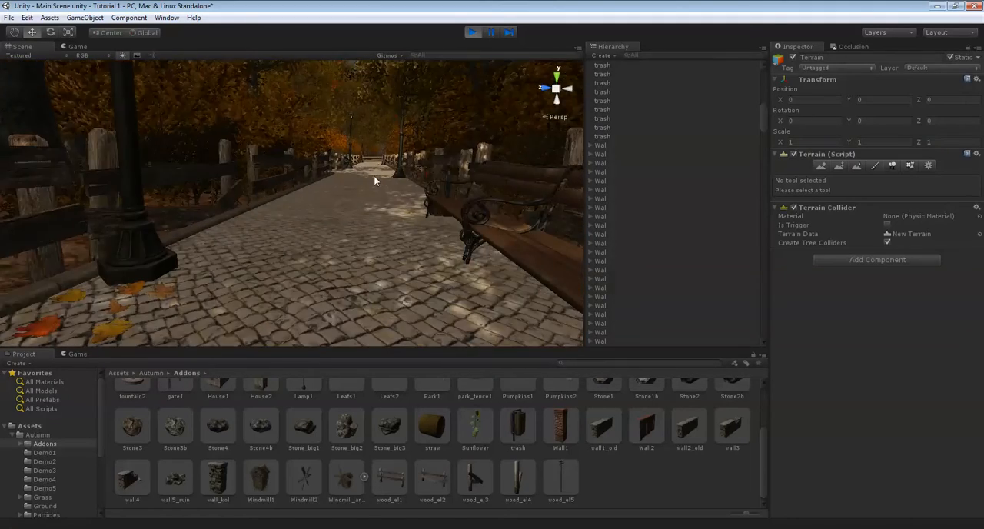
left_click(468, 32)
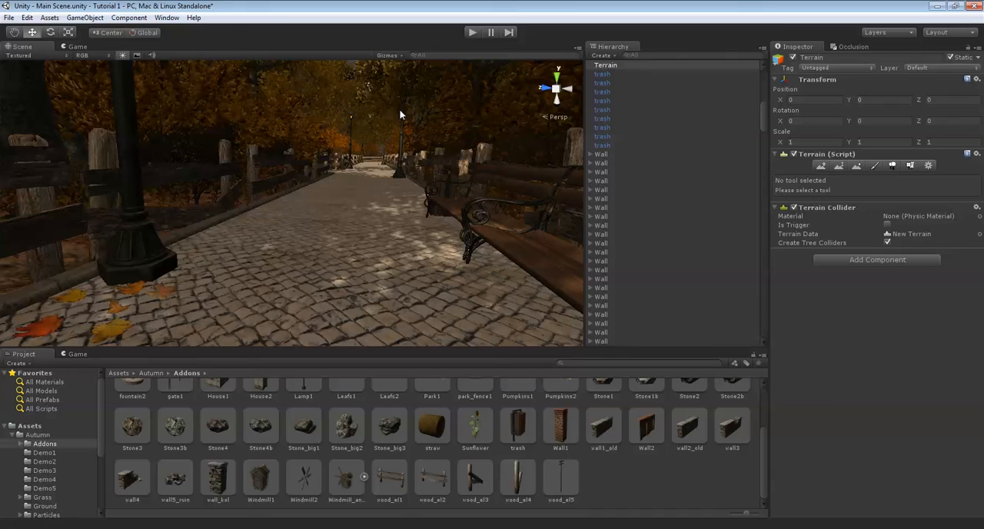
right_click_drag(384, 117, 574, 161)
key("w")
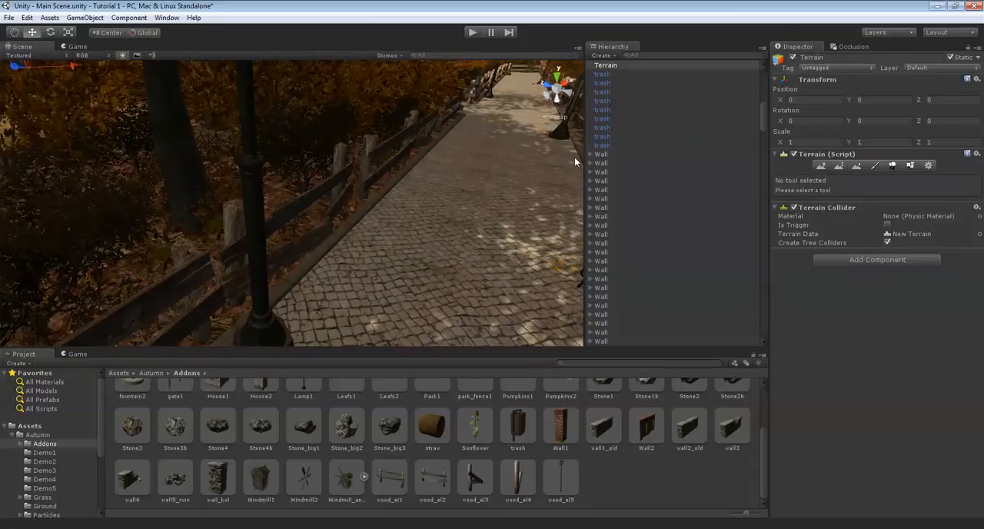